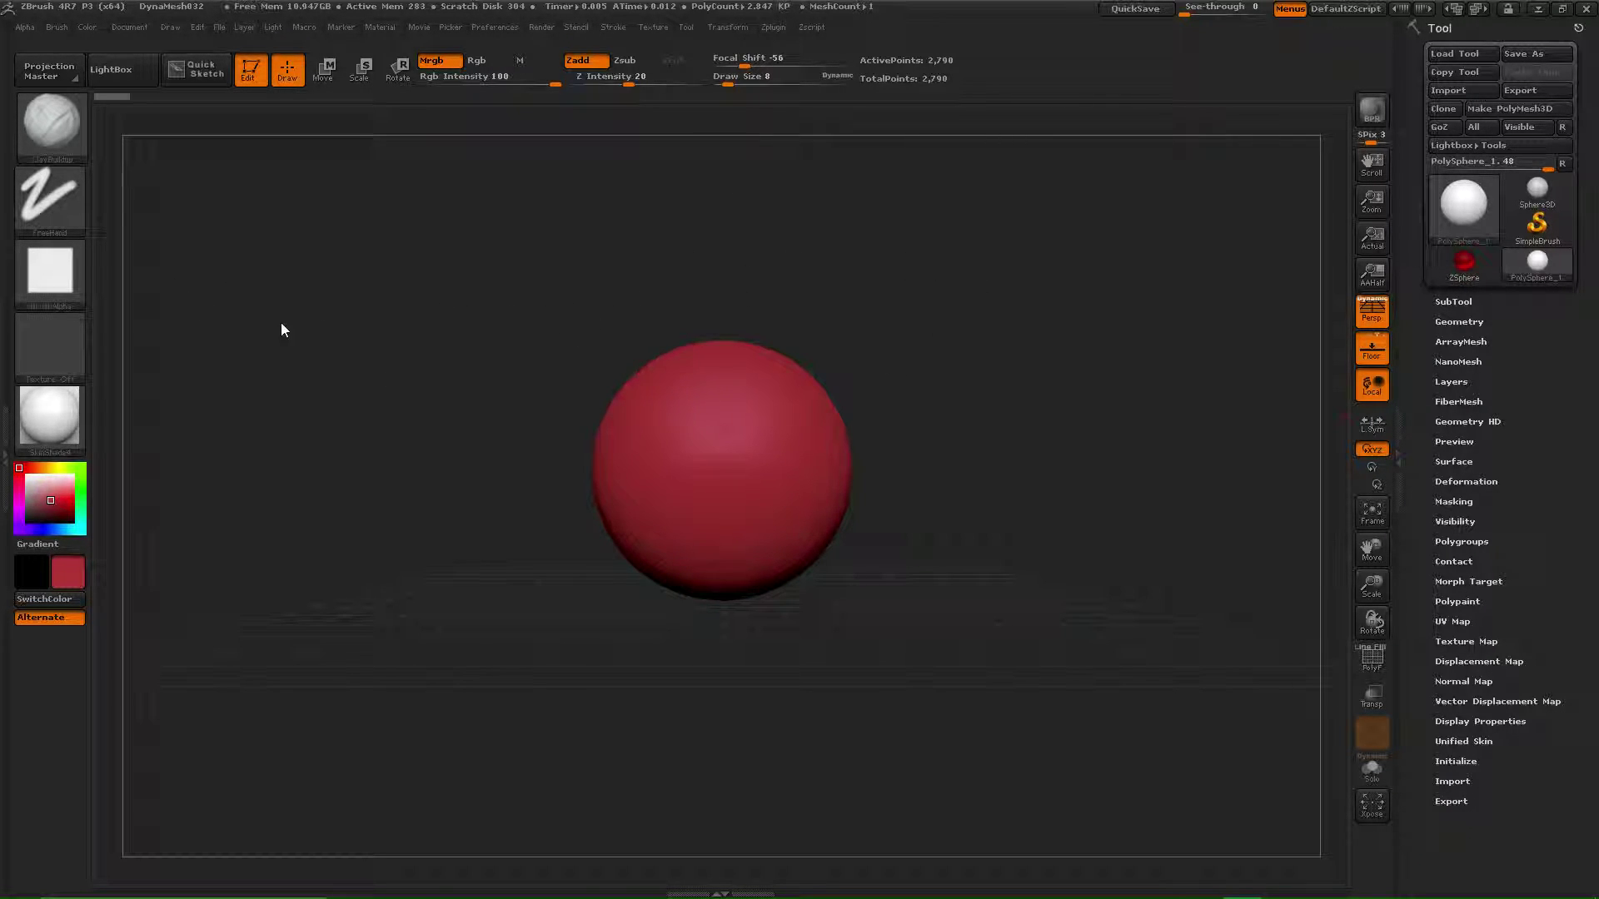
- Switch the active tool from the sphere to the Plane3D primitive
{"action": "left_click", "coordinate": [50, 287]}
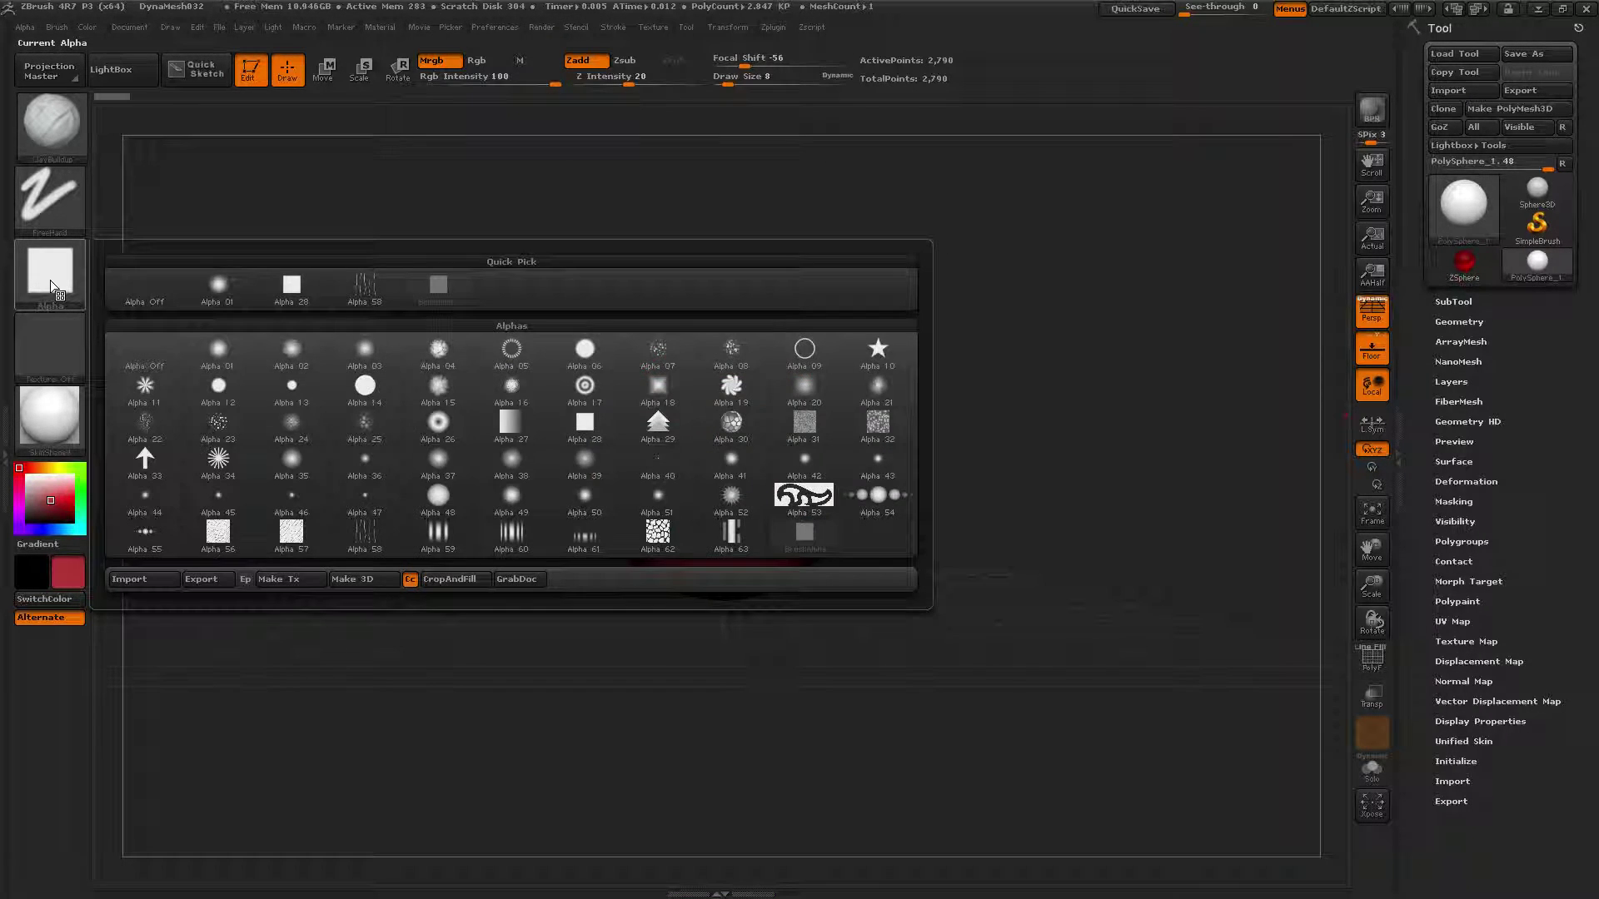
{"action": "left_click", "coordinate": [1450, 218]}
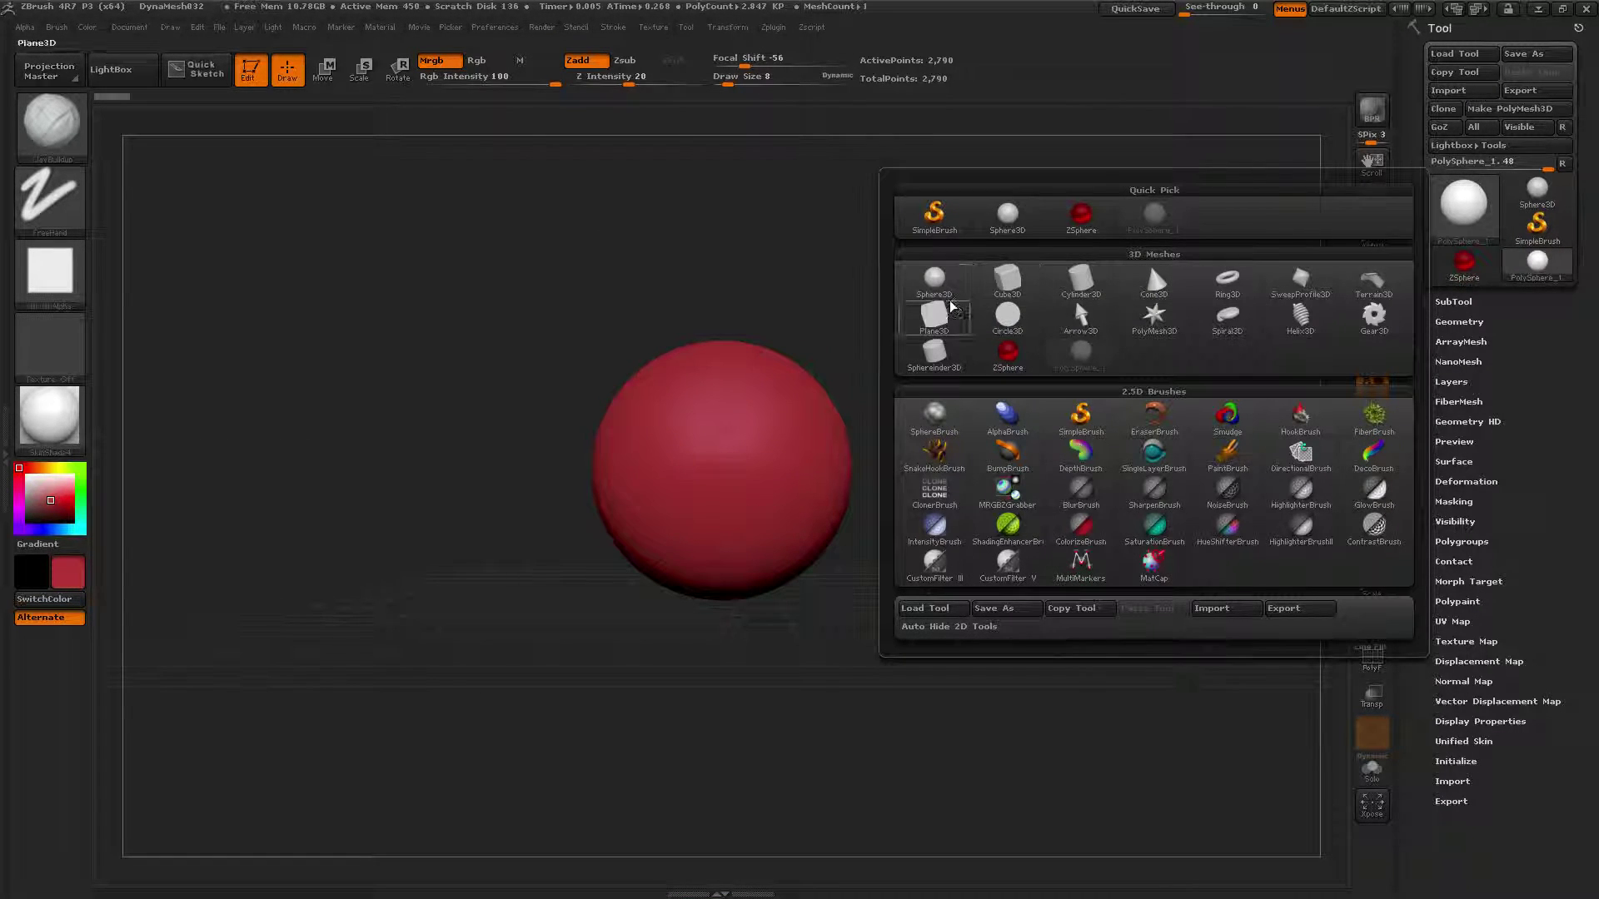
{"action": "mouse_move", "coordinate": [1010, 284]}
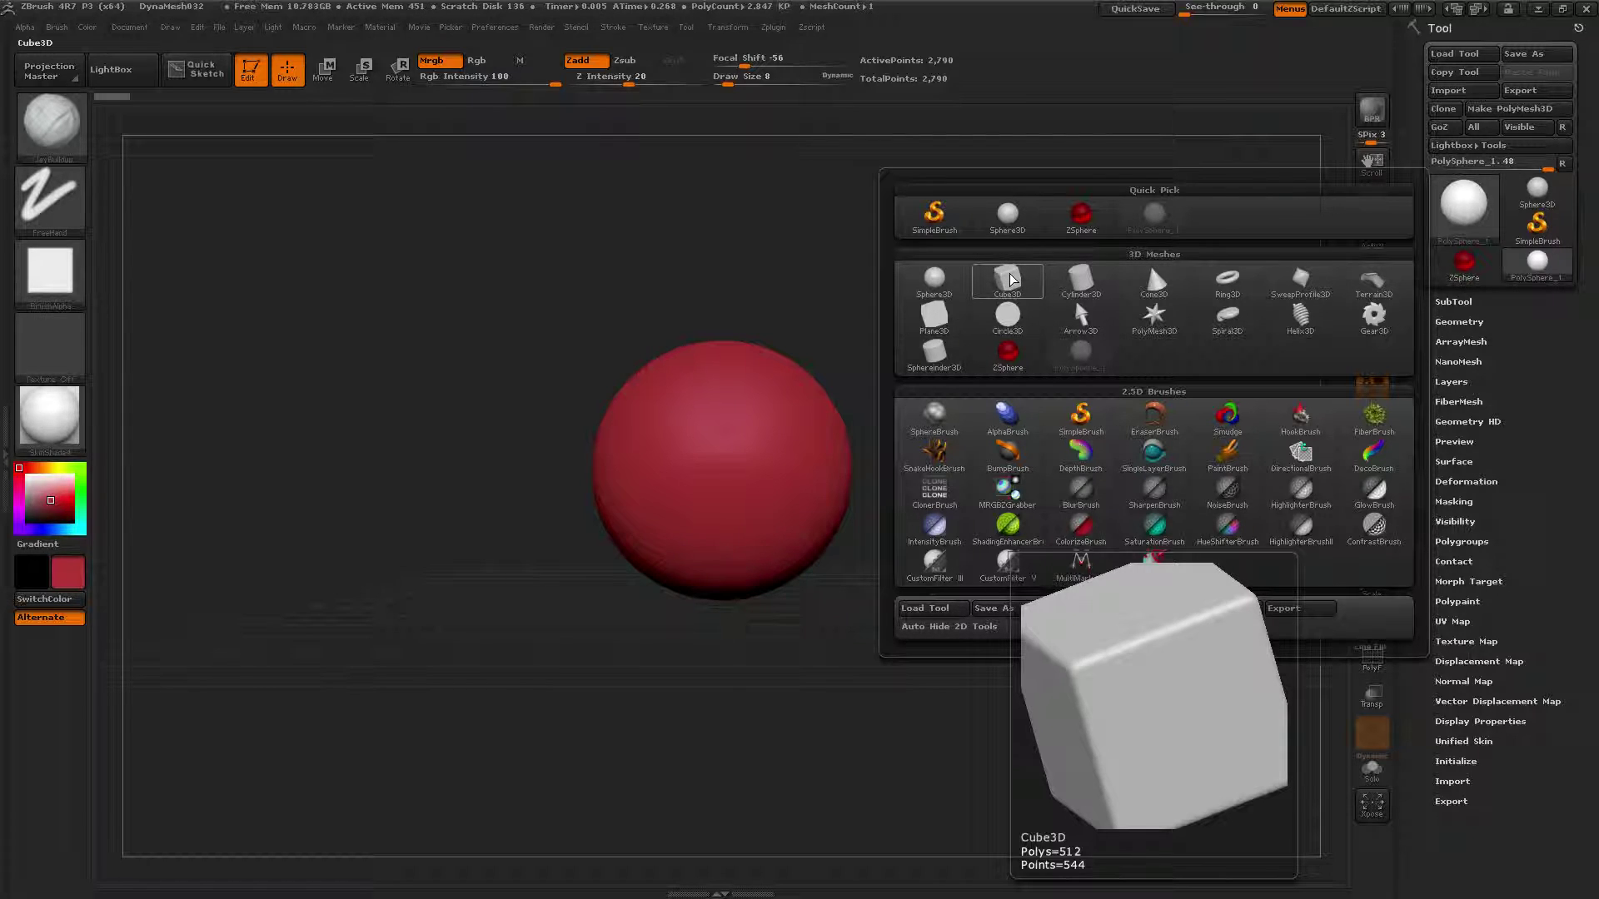
{"action": "mouse_move", "coordinate": [938, 316]}
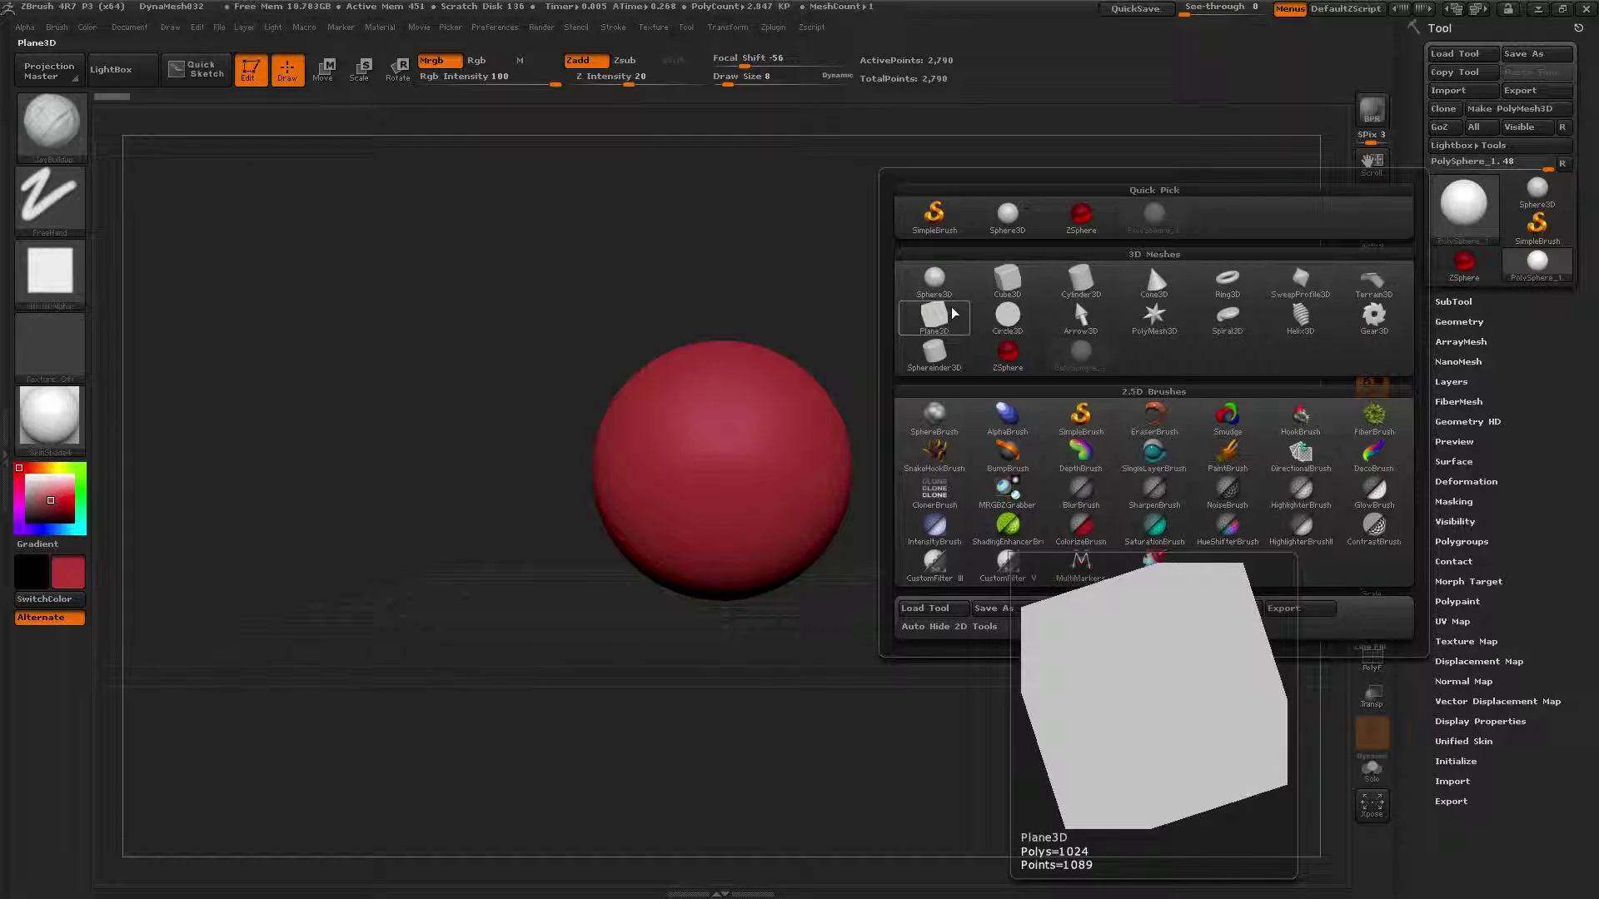
{"action": "left_click", "coordinate": [936, 316]}
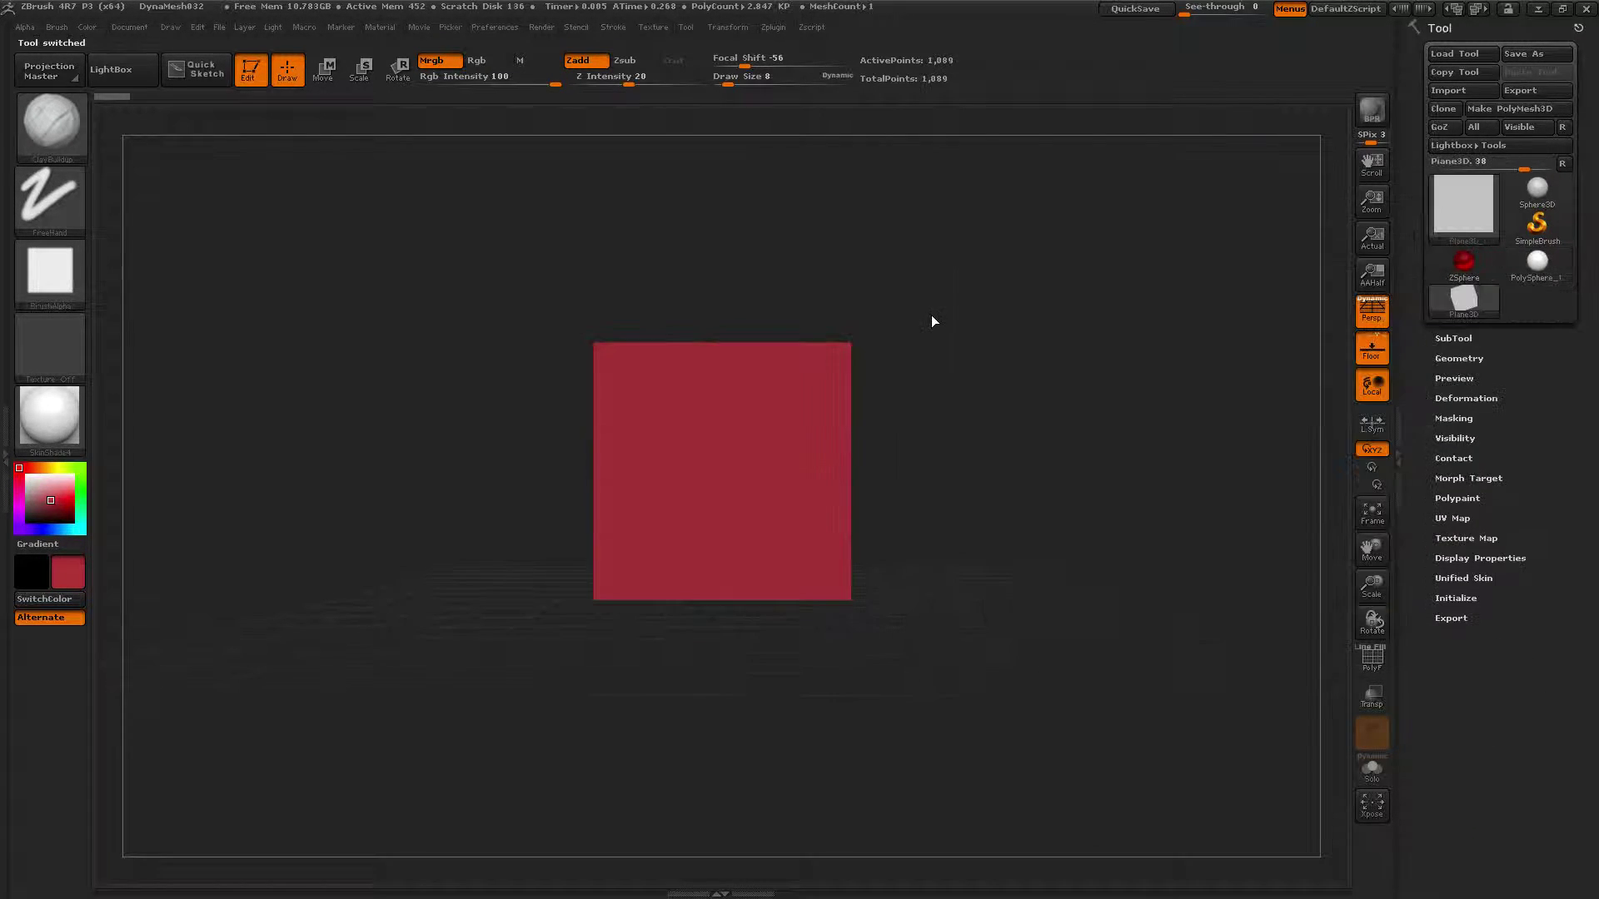
{"action": "left_click_drag", "start_coordinate": [925, 414], "coordinate": [867, 469]}
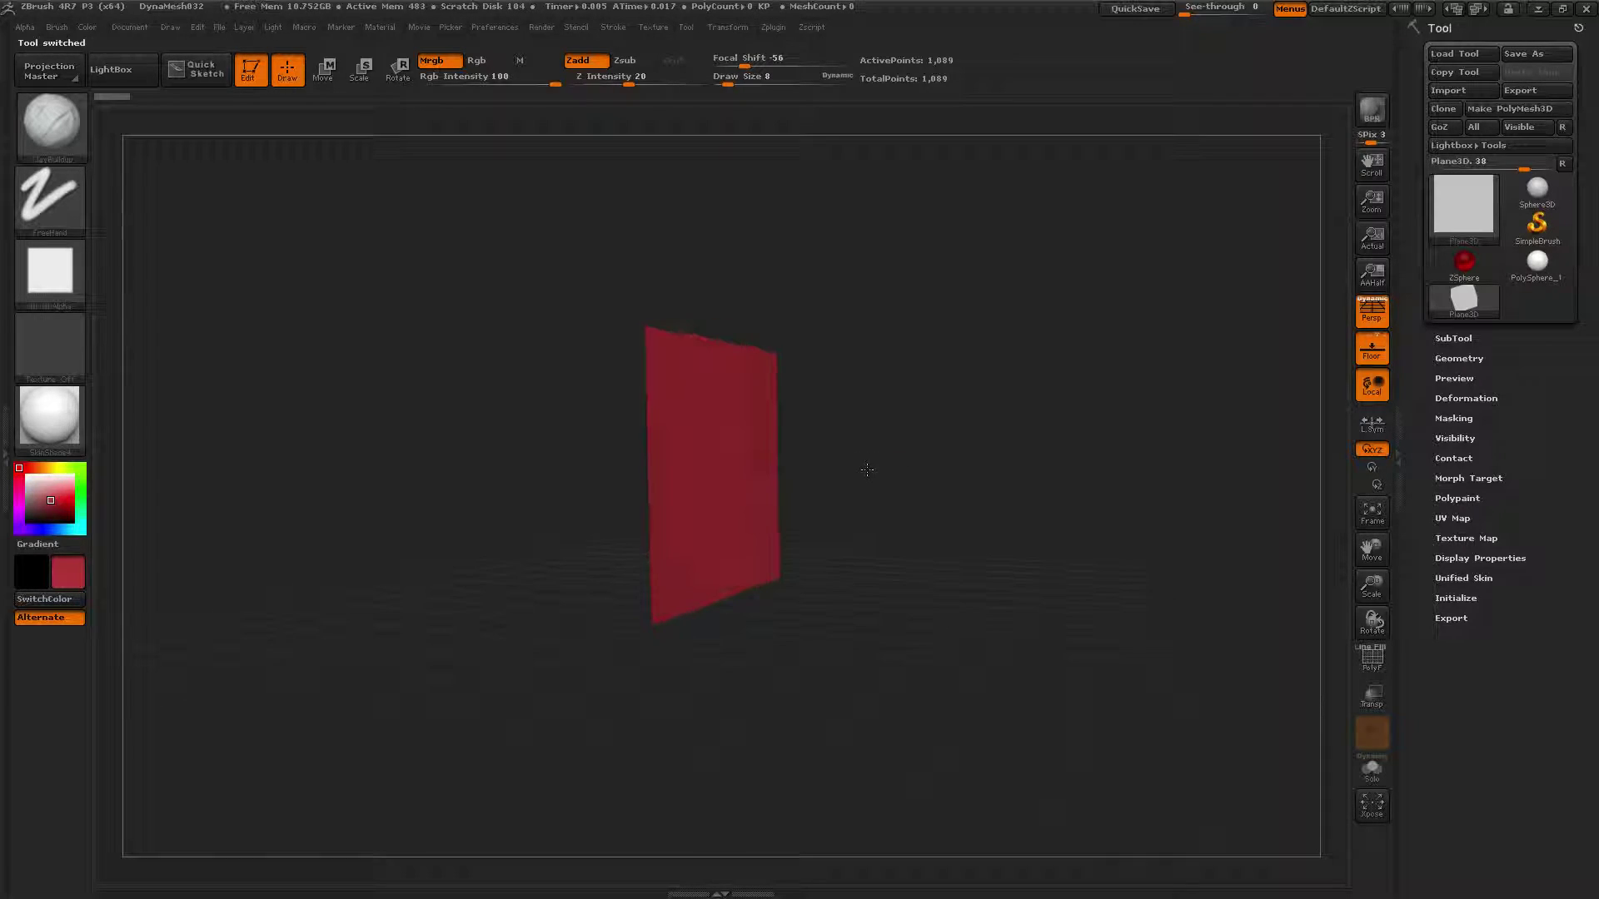
- Activate the ZModeler brush and turn on the polyframe display for the plane
{"action": "key", "text": "b"}
{"action": "key", "text": "z"}
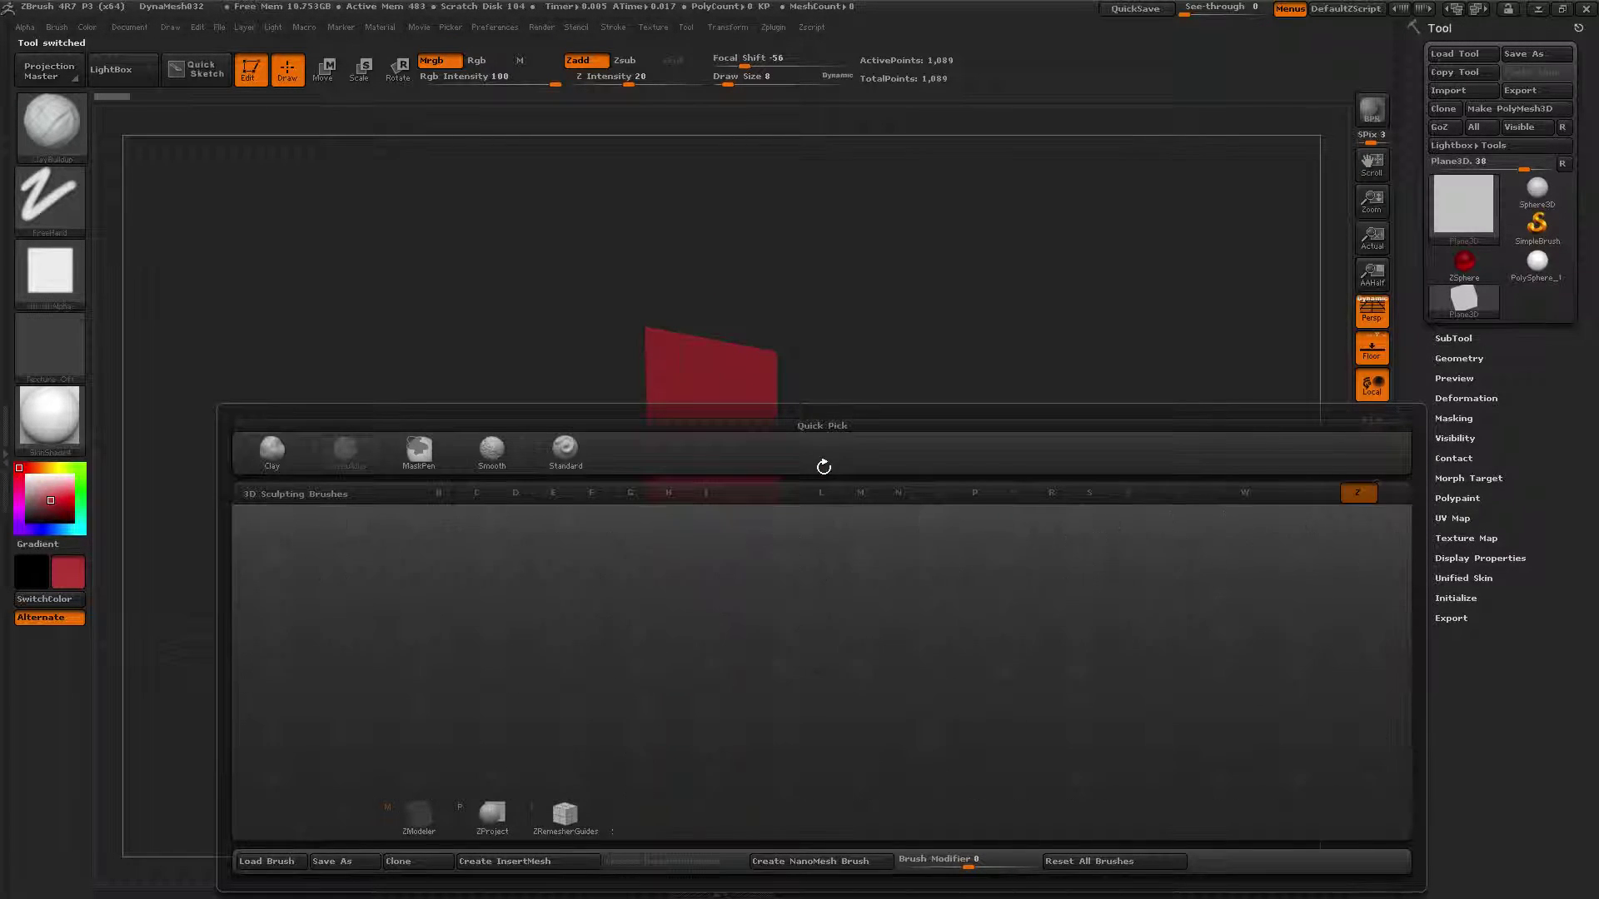
{"action": "key", "text": "m"}
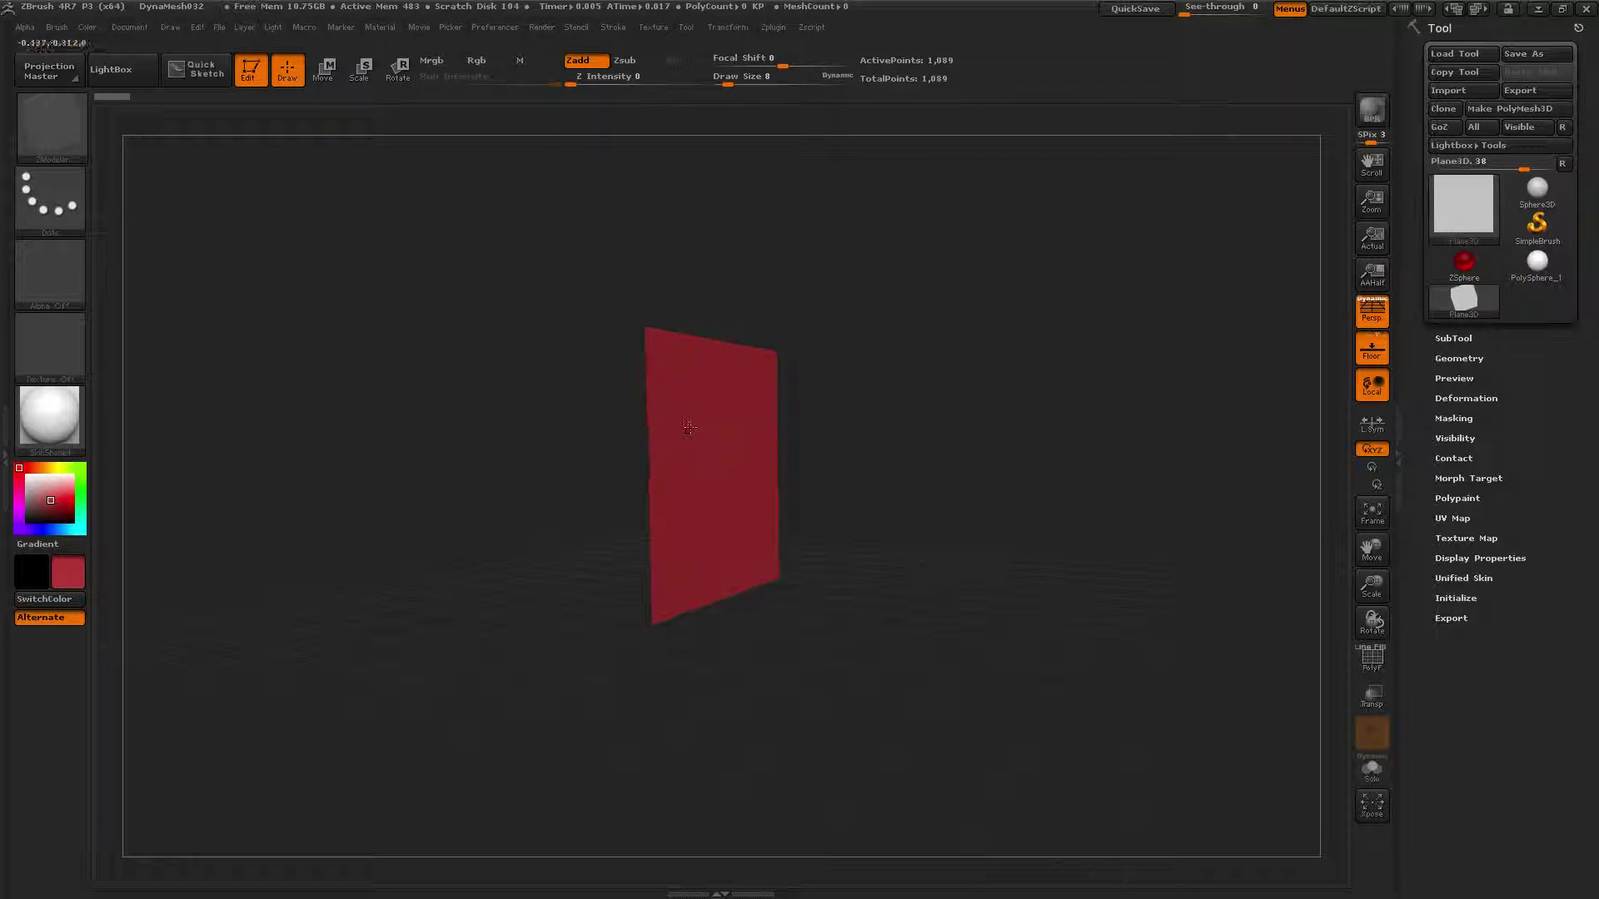
{"action": "key", "text": "shift+f"}
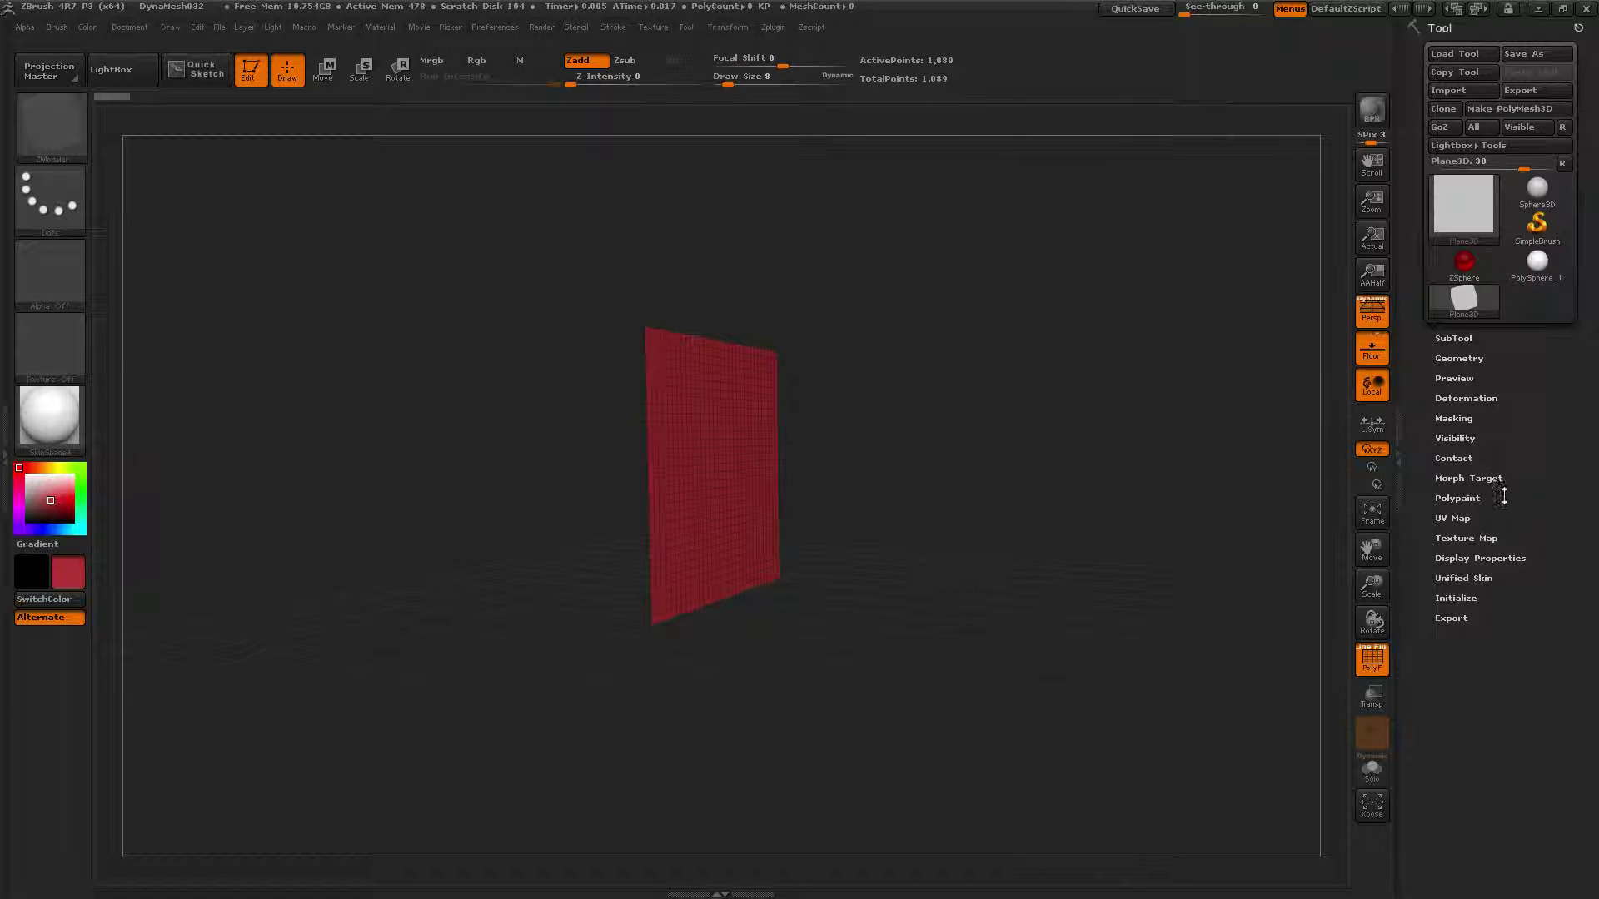
- Open the plane's Initialize settings and convert the plane to a PolyMesh3D
{"action": "left_click", "coordinate": [1443, 520]}
{"action": "left_click", "coordinate": [1453, 519]}
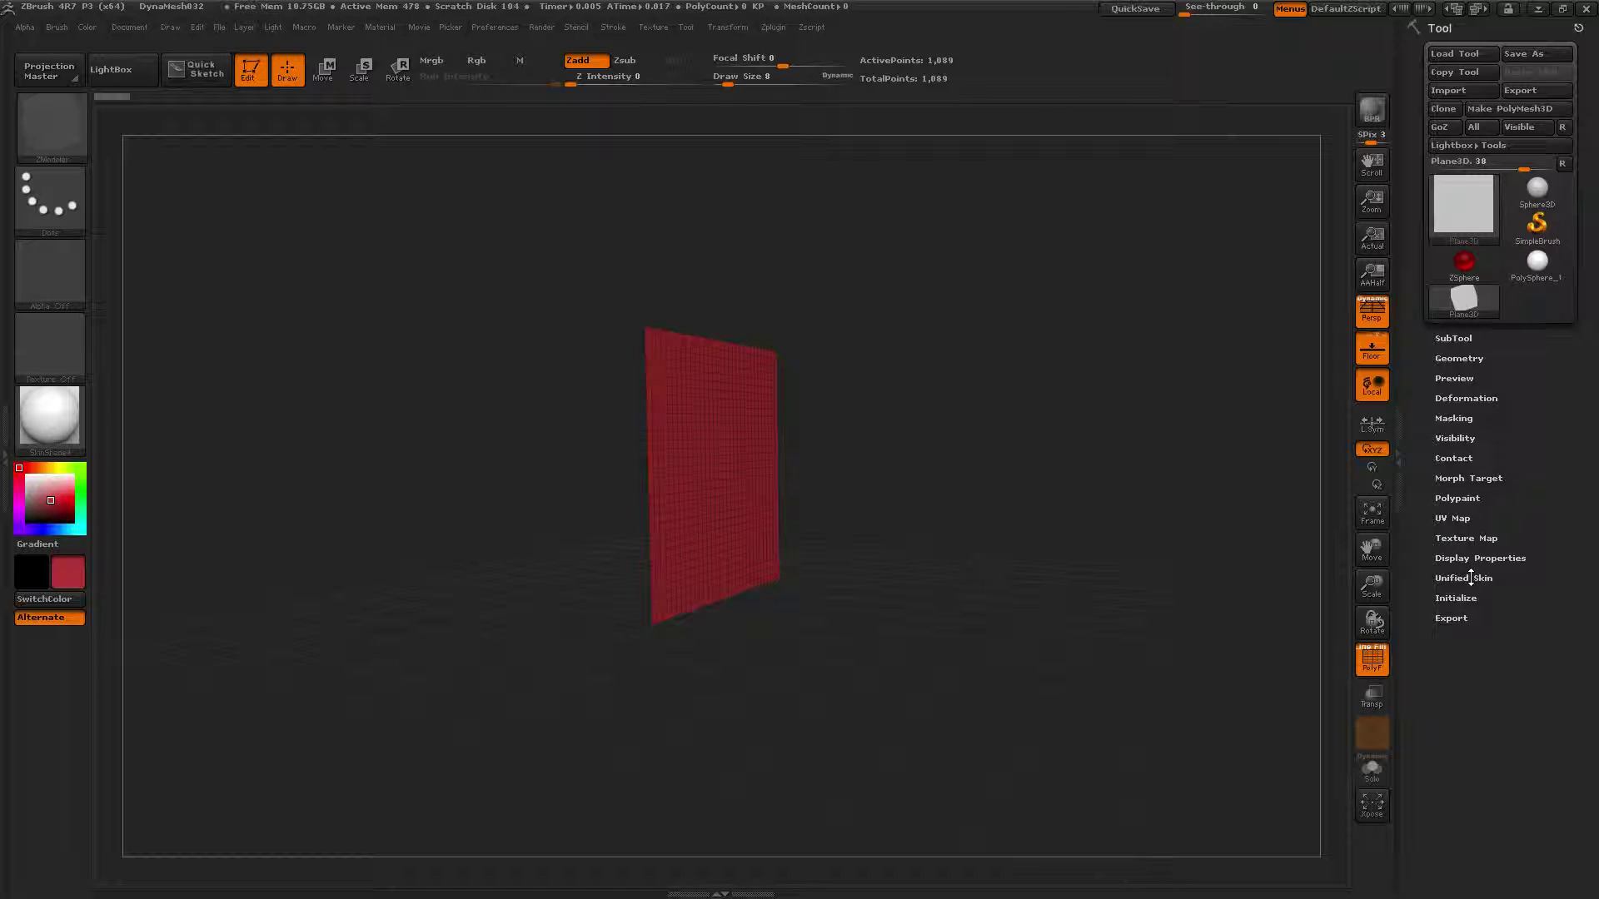
{"action": "left_click", "coordinate": [1455, 598]}
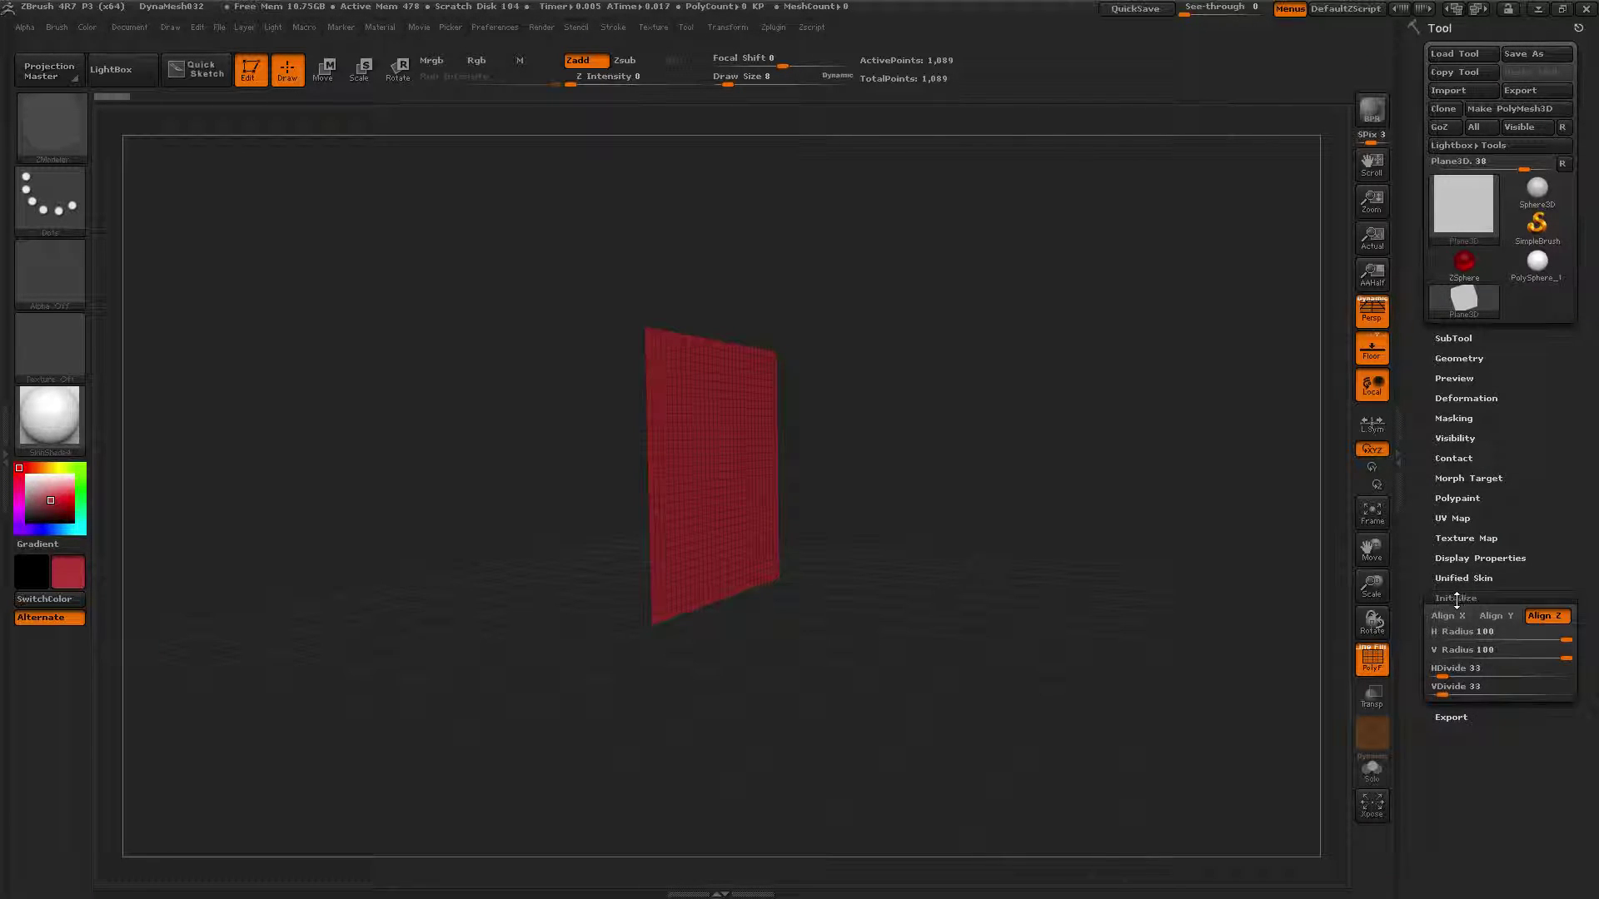
{"action": "left_click", "coordinate": [1502, 110]}
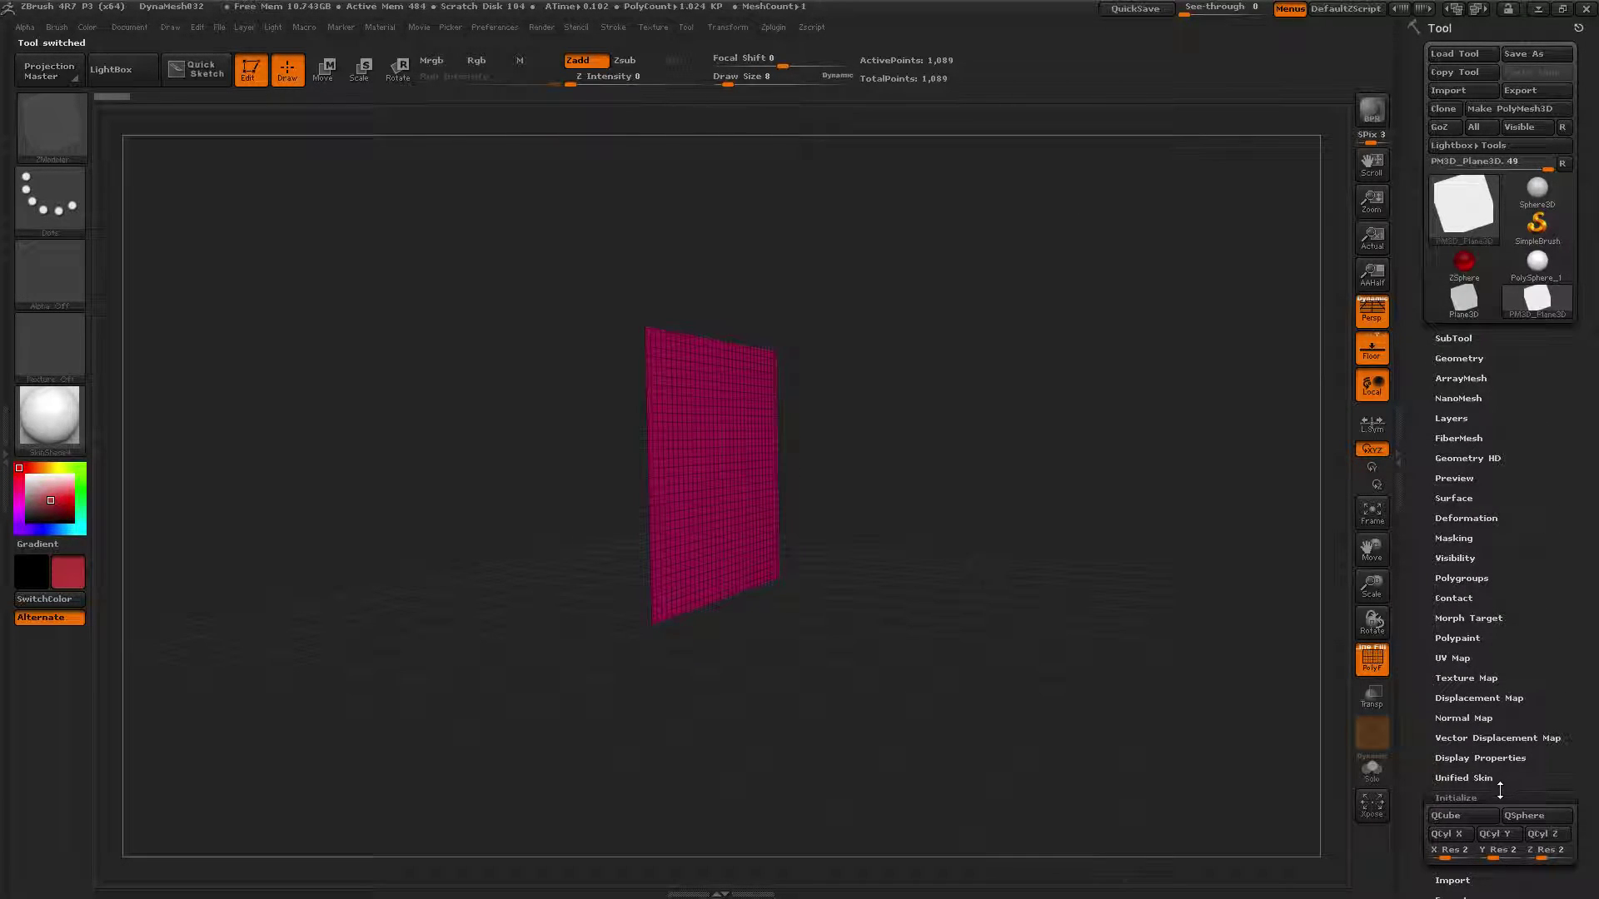
- Set the X, Y and Z Res to 1 and replace the mesh with a QCube
{"action": "left_click", "coordinate": [1462, 850]}
{"action": "type", "text": "1"}
{"action": "left_click", "coordinate": [1504, 850]}
{"action": "type", "text": "1"}
{"action": "left_click", "coordinate": [1547, 850]}
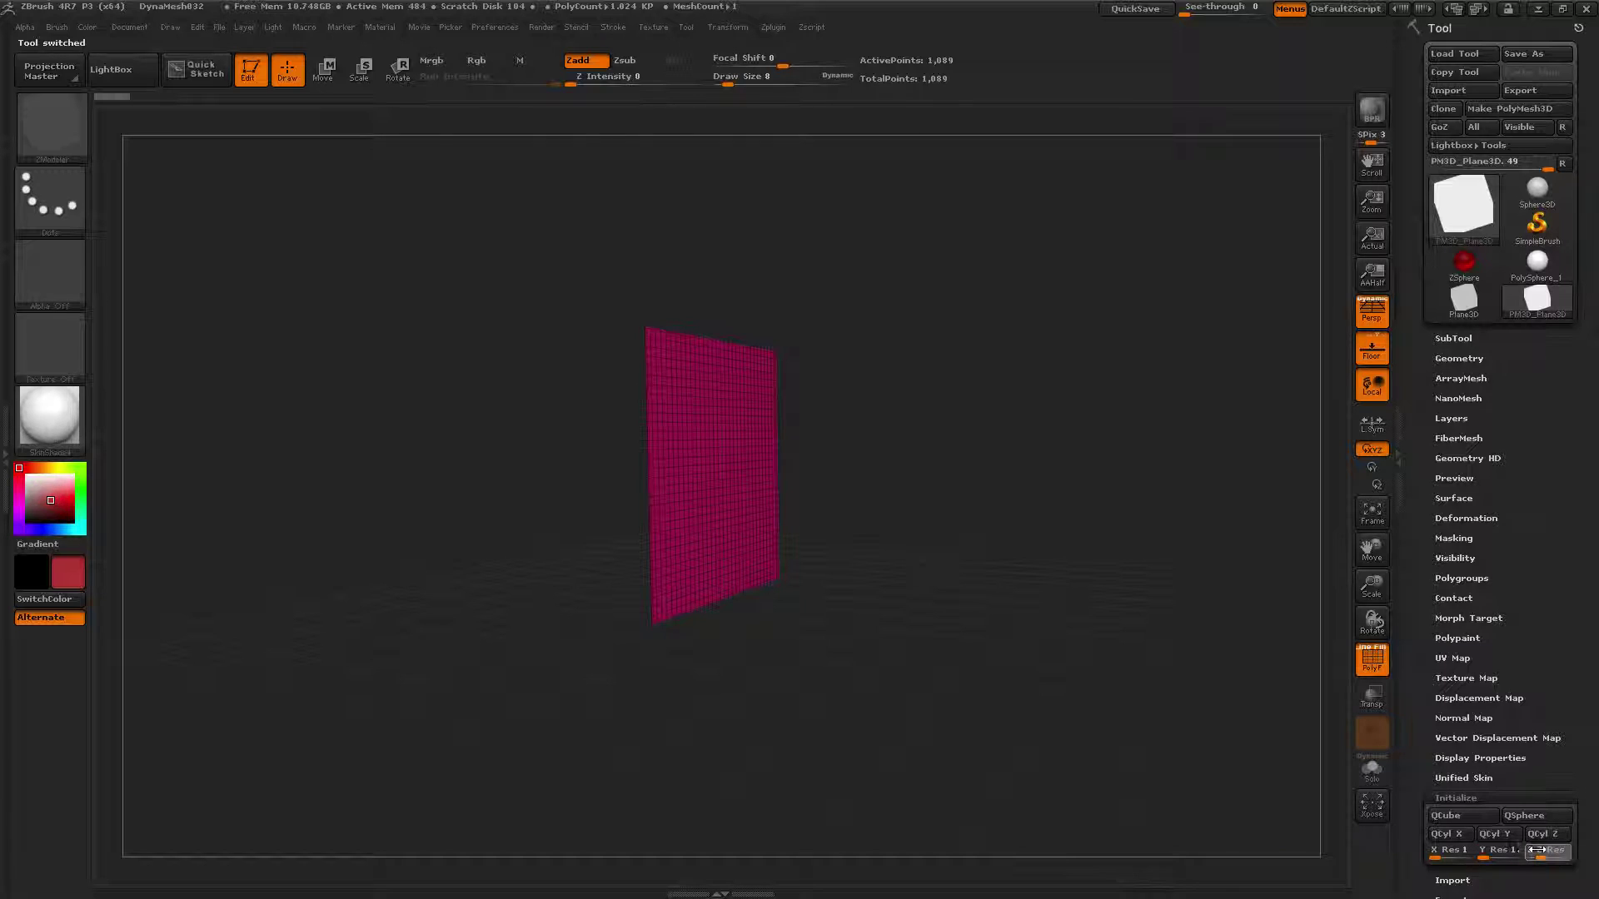
{"action": "type", "text": "1"}
{"action": "left_click", "coordinate": [1448, 815]}
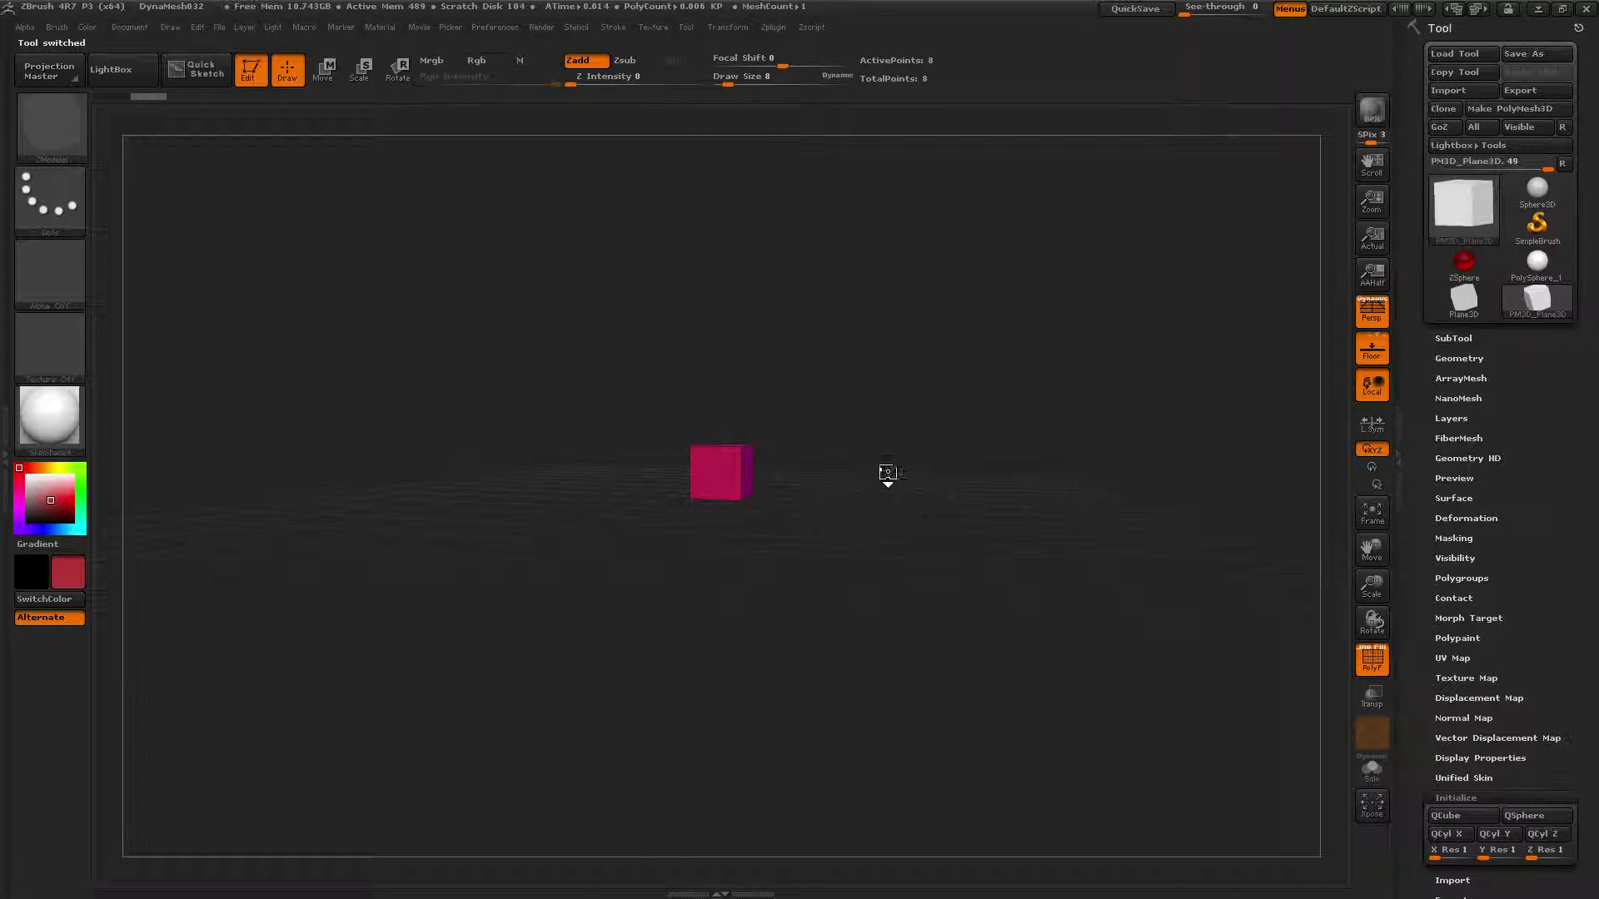
- Flatten the cube into a thin slab by pushing its top face down with QMesh
{"action": "mouse_move", "coordinate": [888, 473]}
{"action": "right_mouse_down", "text": "ctrl"}
{"action": "mouse_move", "coordinate": [953, 660]}
{"action": "mouse_move", "coordinate": [860, 532]}
{"action": "right_mouse_up", "text": "ctrl"}
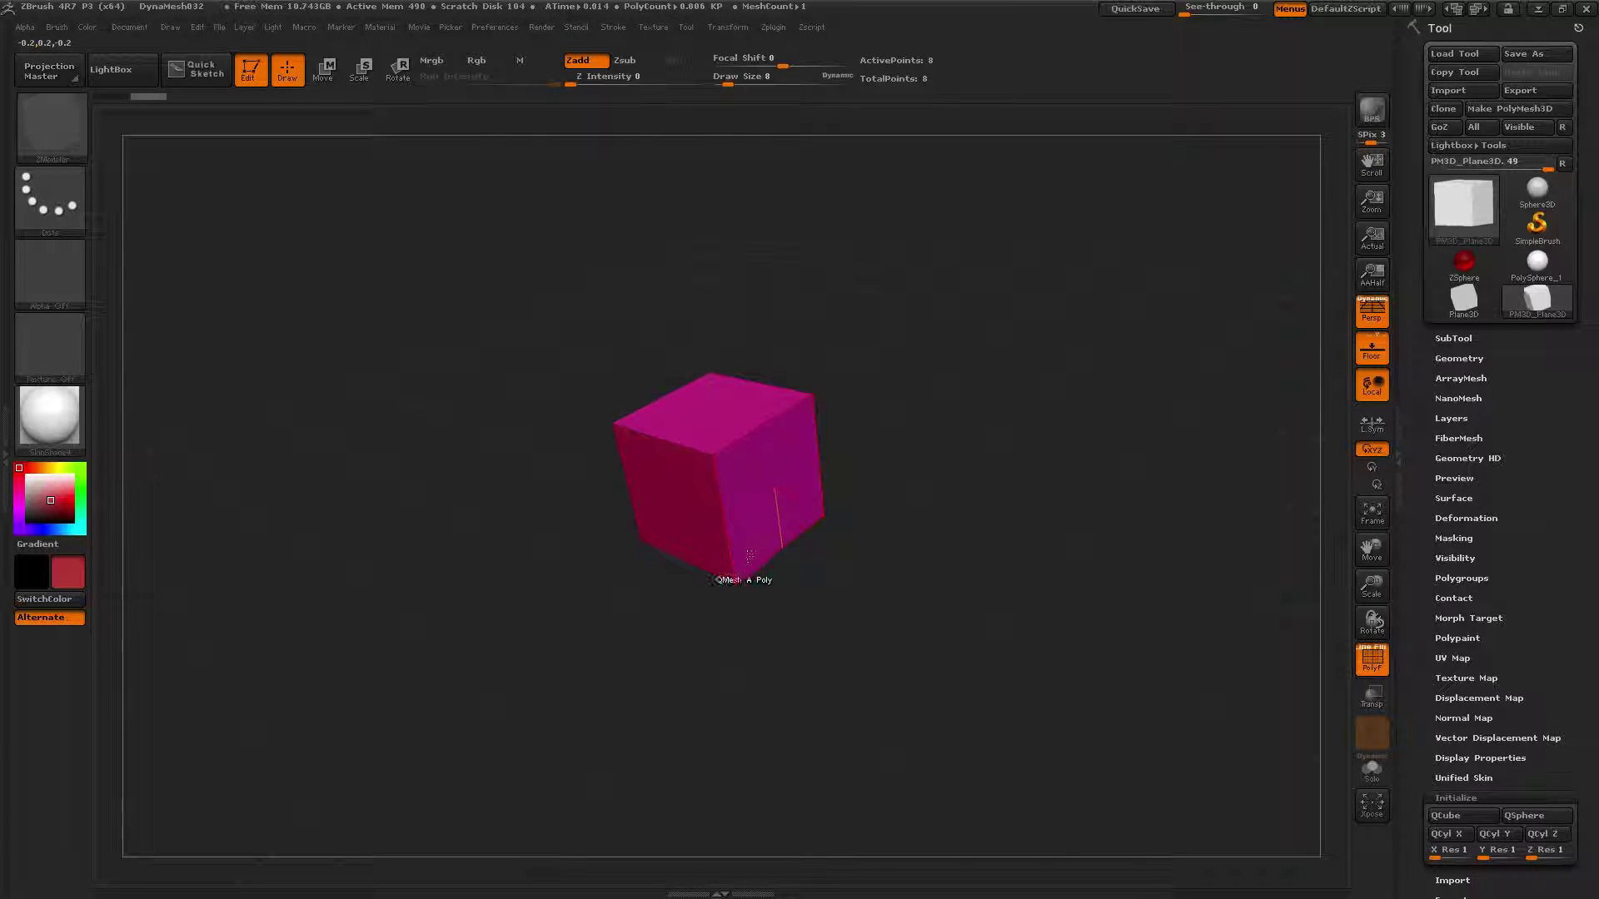
{"action": "left_click", "coordinate": [738, 573]}
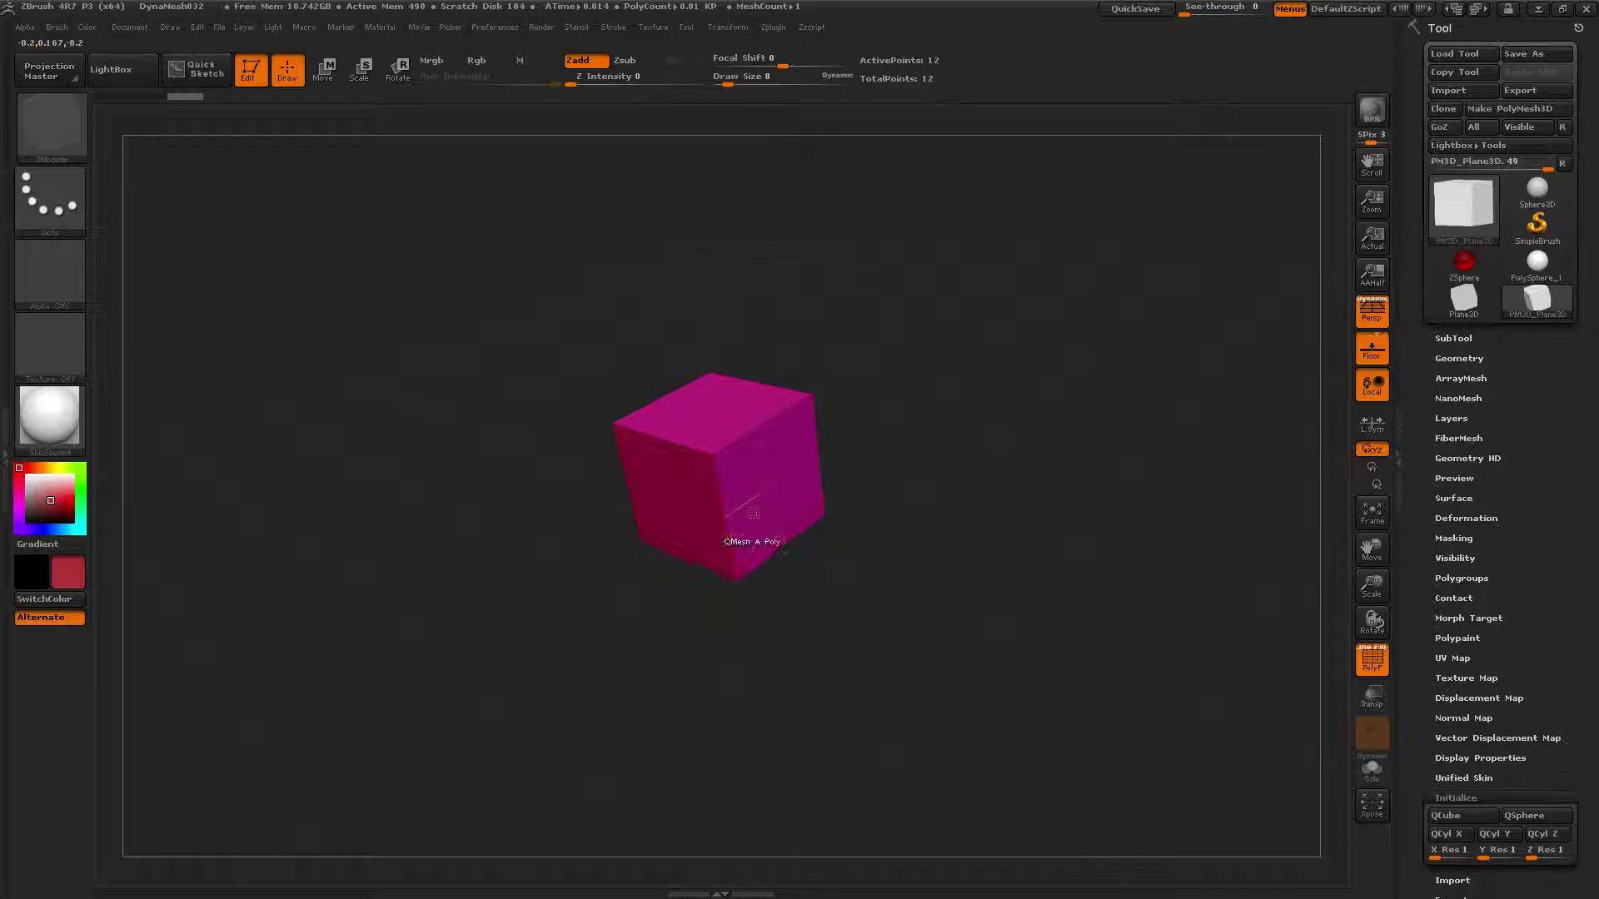
{"action": "left_click_drag", "start_coordinate": [718, 436], "coordinate": [687, 460]}
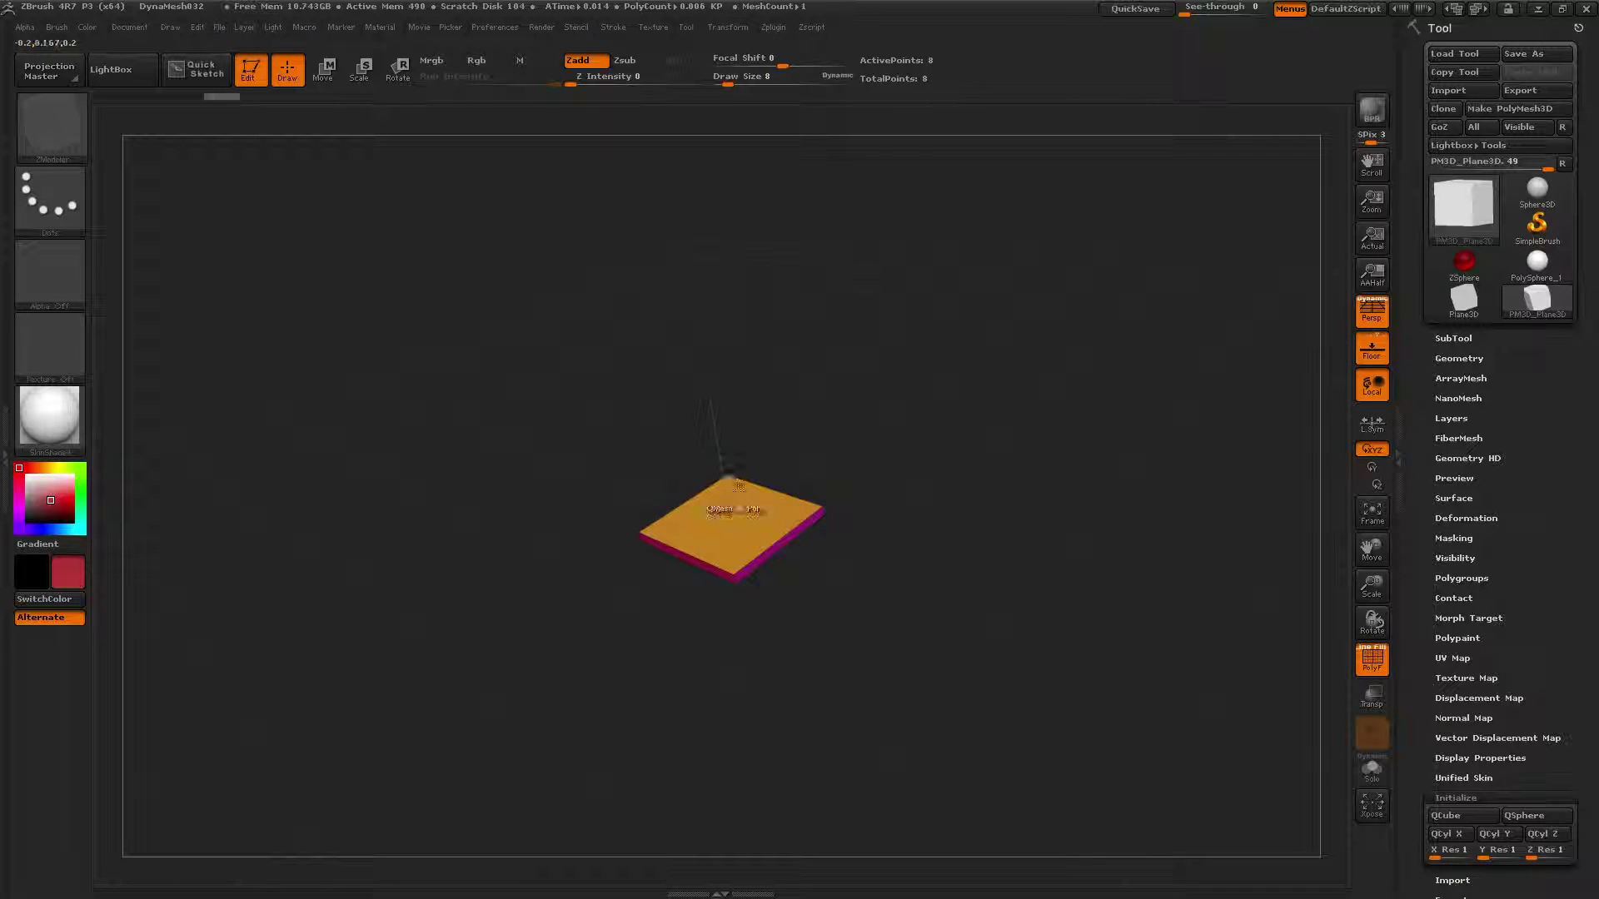
{"action": "key", "text": "space"}
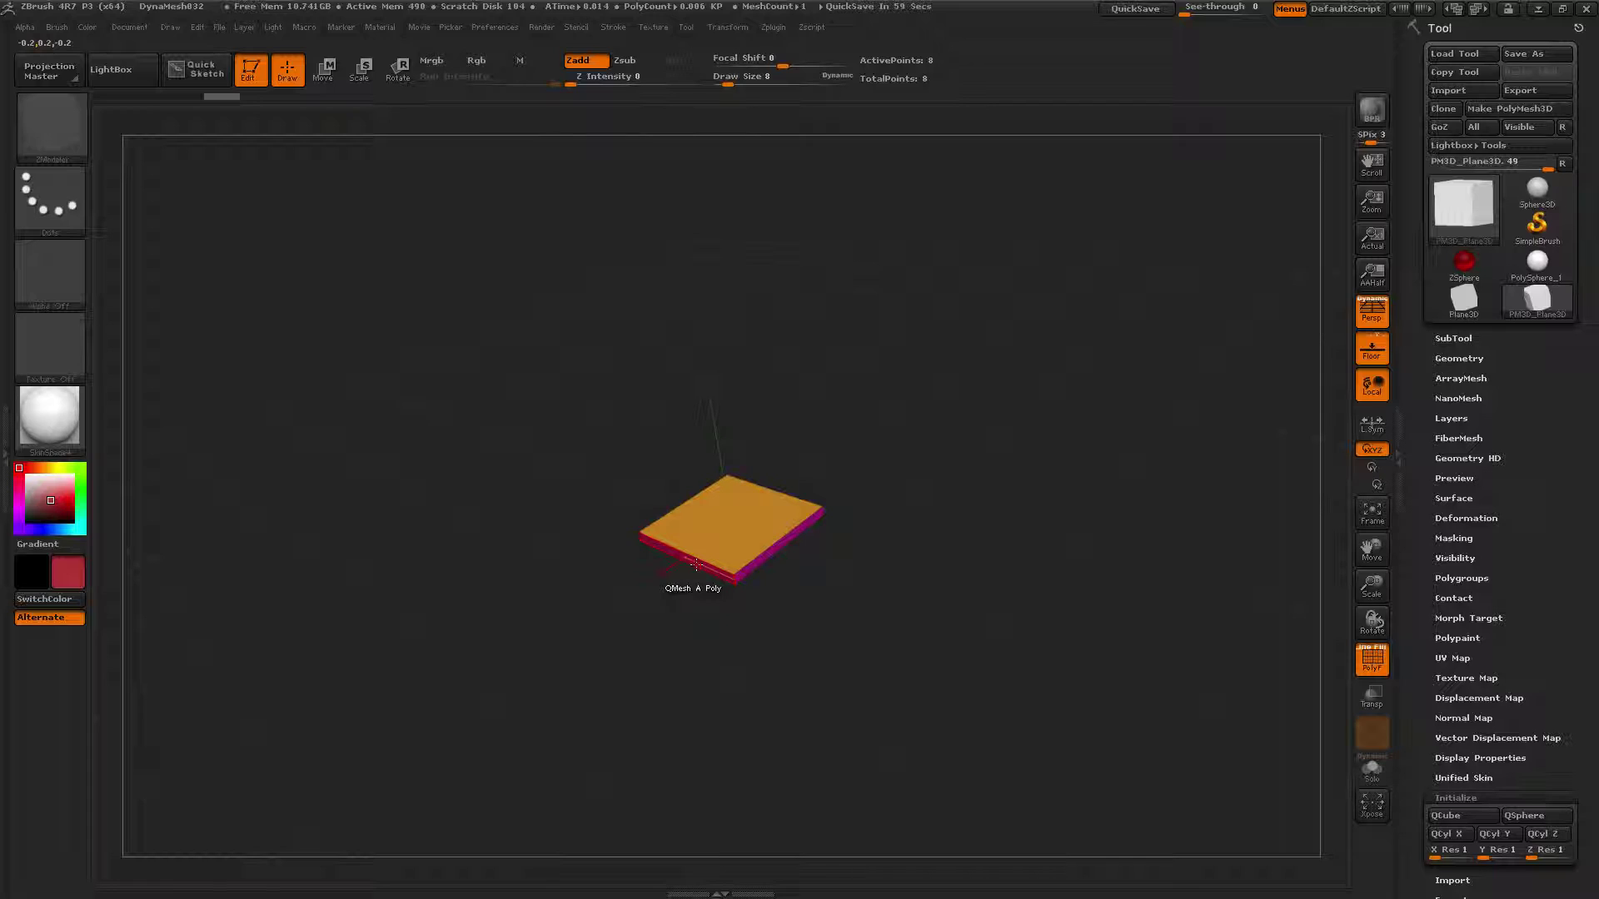
- Extrude two opposite side faces of the slab outward with QMesh to form a long strip
{"action": "right_click_drag", "start_coordinate": [697, 565], "coordinate": [678, 578], "text": "ctrl"}
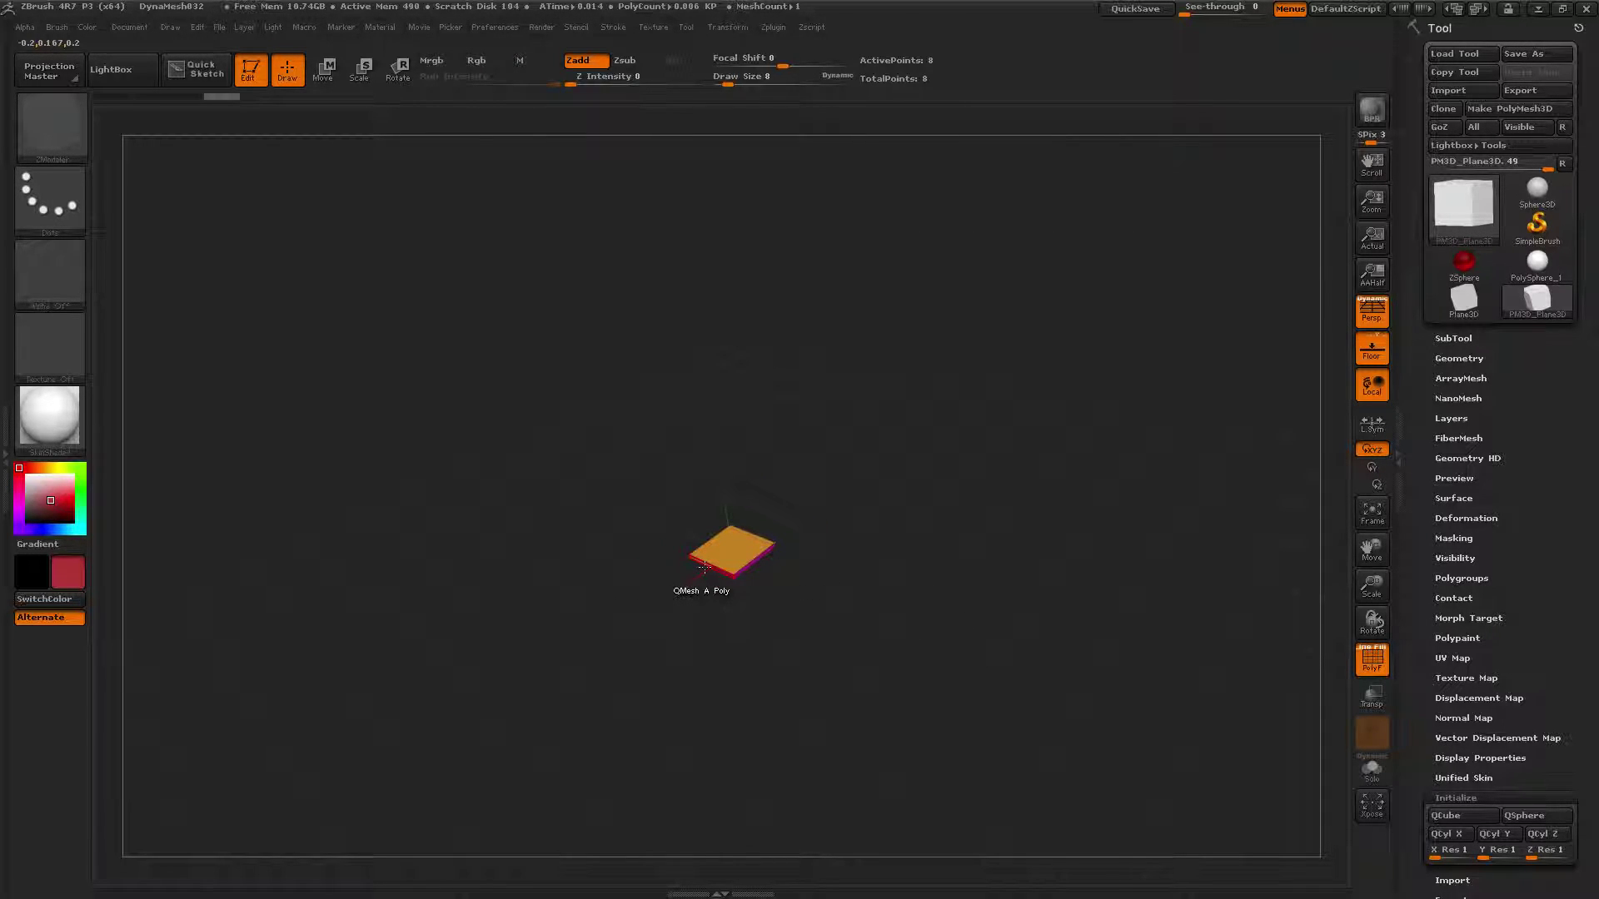
{"action": "left_click_drag", "start_coordinate": [704, 566], "coordinate": [500, 739]}
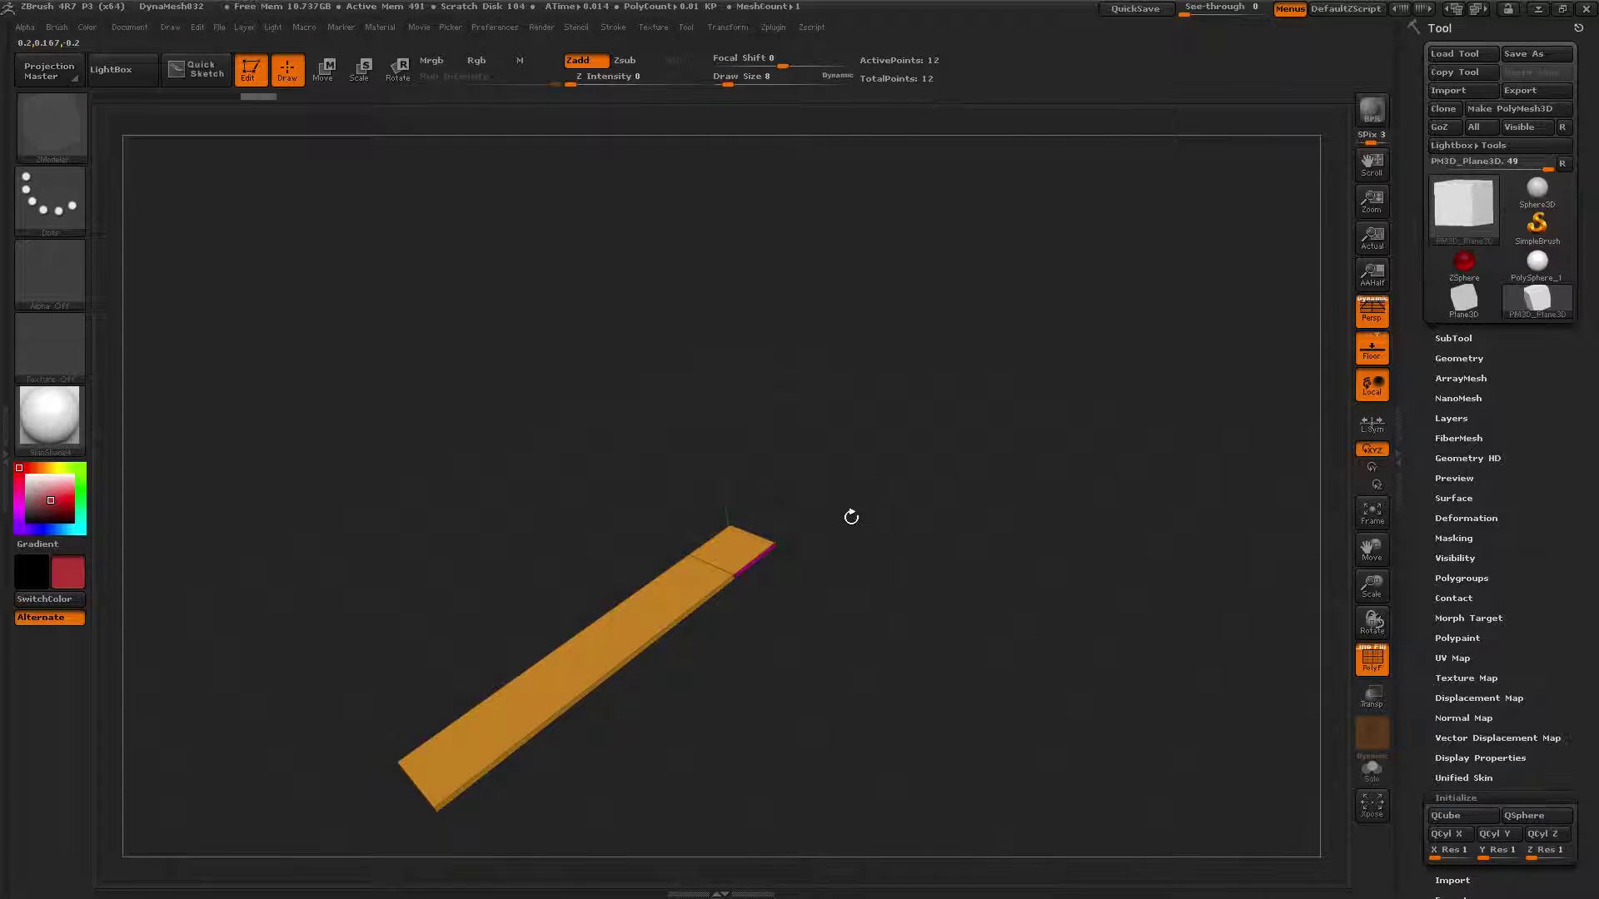
{"action": "left_click_drag", "start_coordinate": [849, 518], "coordinate": [735, 626]}
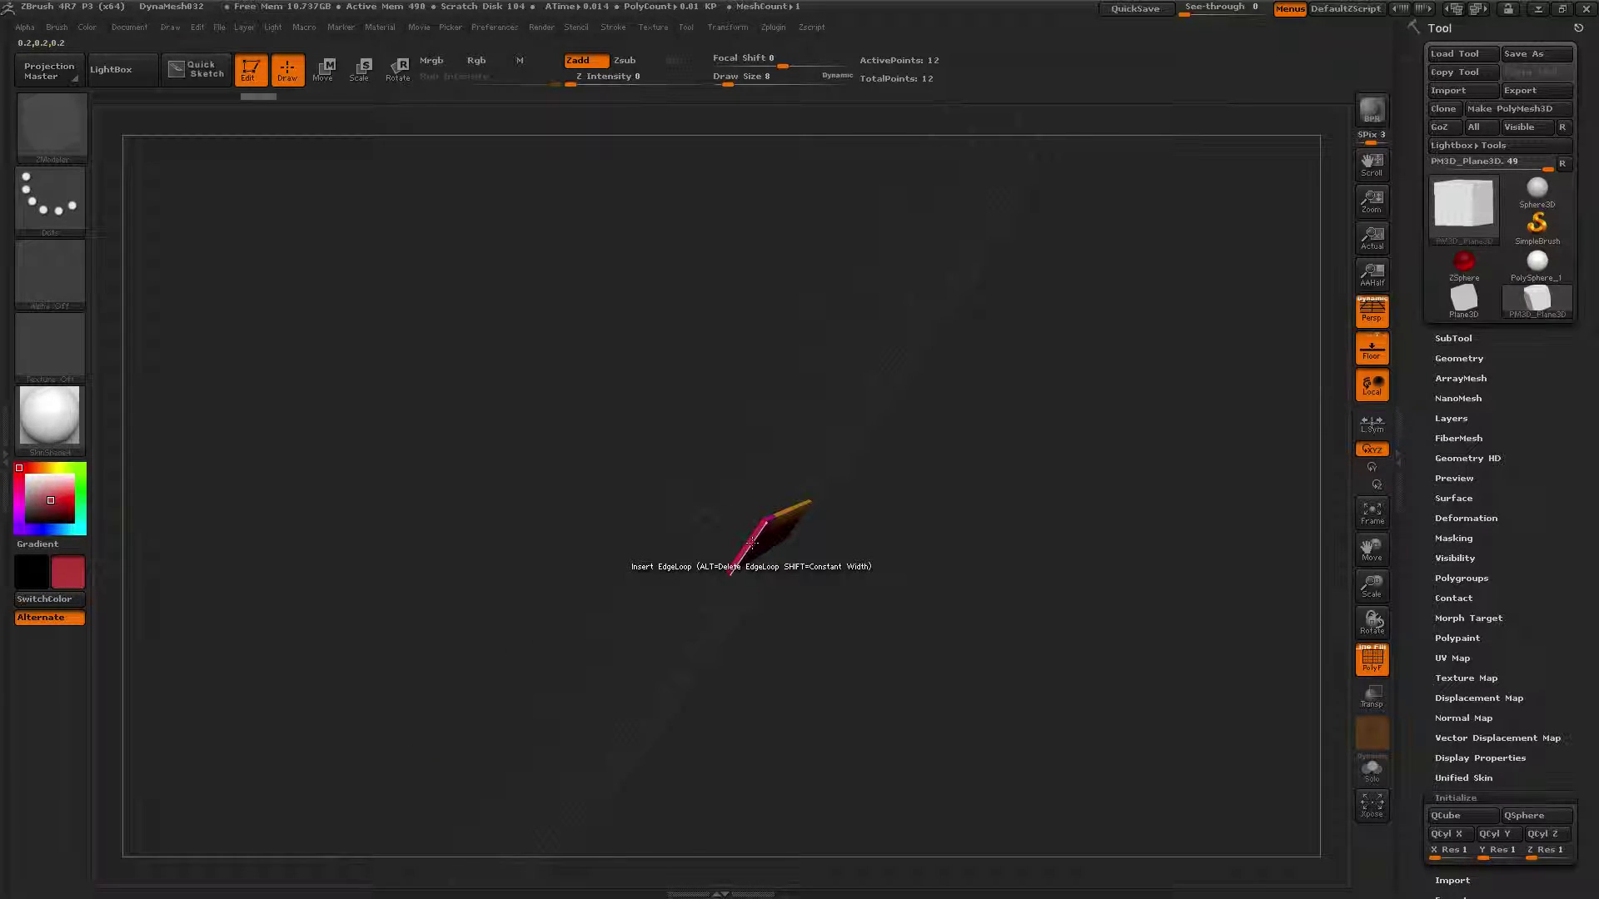
{"action": "left_click_drag", "start_coordinate": [747, 550], "coordinate": [658, 594]}
- Mark the narrow faces along the strip's long side and extrude both long sides outward with QMesh to form a wide square slab
{"action": "mouse_move", "coordinate": [608, 450]}
{"action": "right_mouse_down"}
{"action": "mouse_move", "coordinate": [701, 396]}
{"action": "mouse_move", "coordinate": [800, 762]}
{"action": "right_mouse_up"}
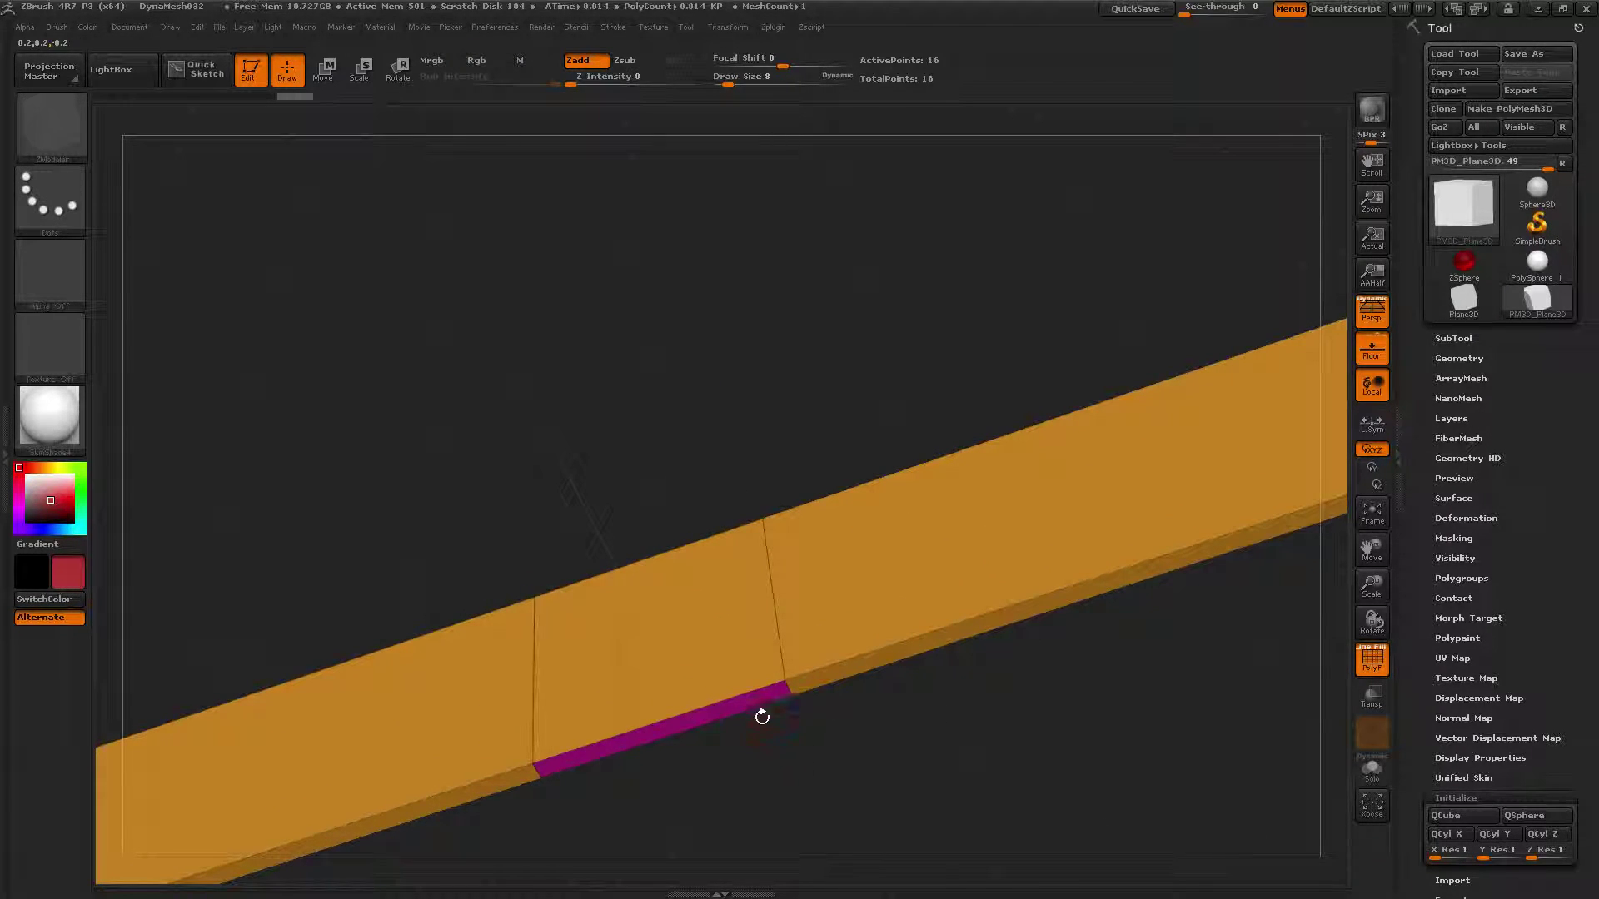
{"action": "left_click", "coordinate": [800, 683], "text": "alt"}
{"action": "left_click", "coordinate": [760, 699], "text": "alt"}
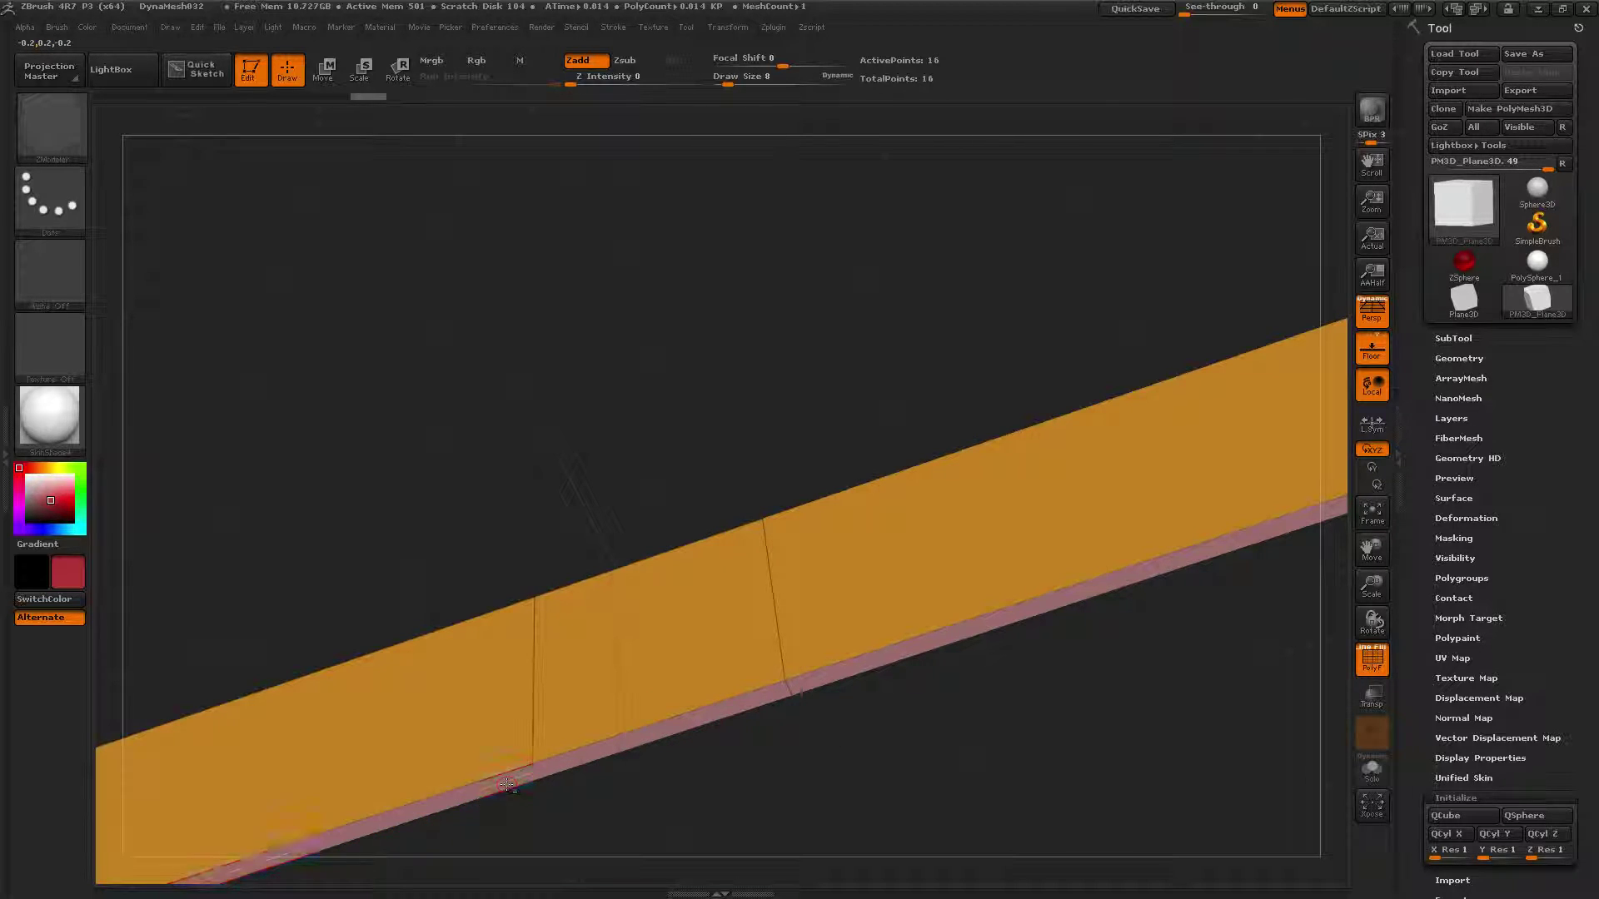
{"action": "right_click_drag", "start_coordinate": [767, 756], "coordinate": [664, 756], "text": "ctrl"}
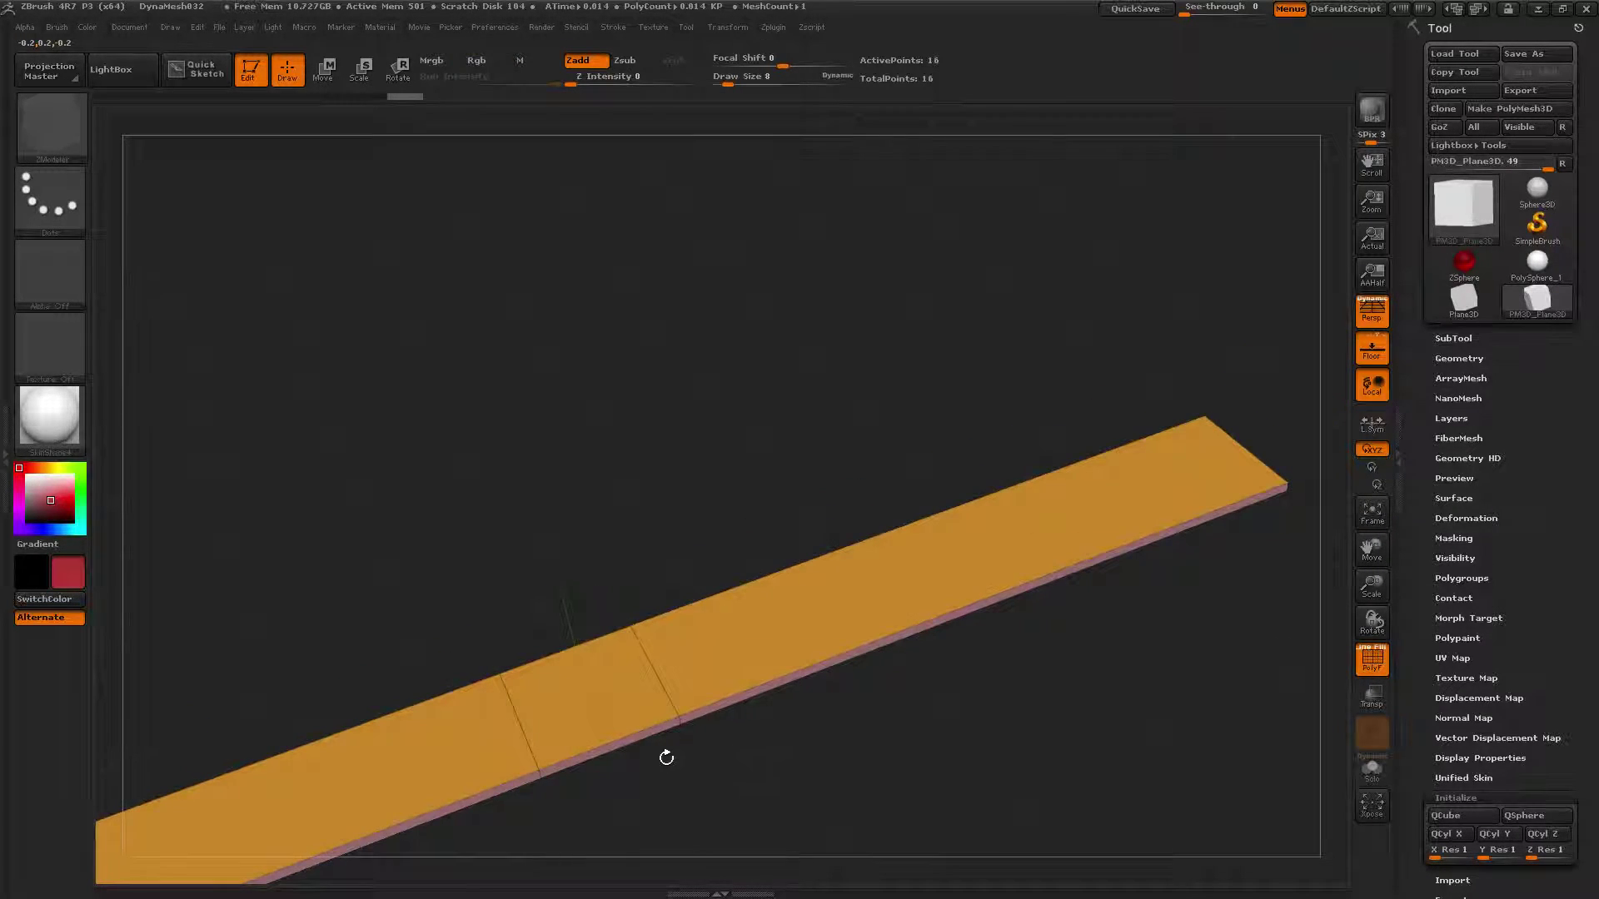
{"action": "left_click", "coordinate": [628, 741]}
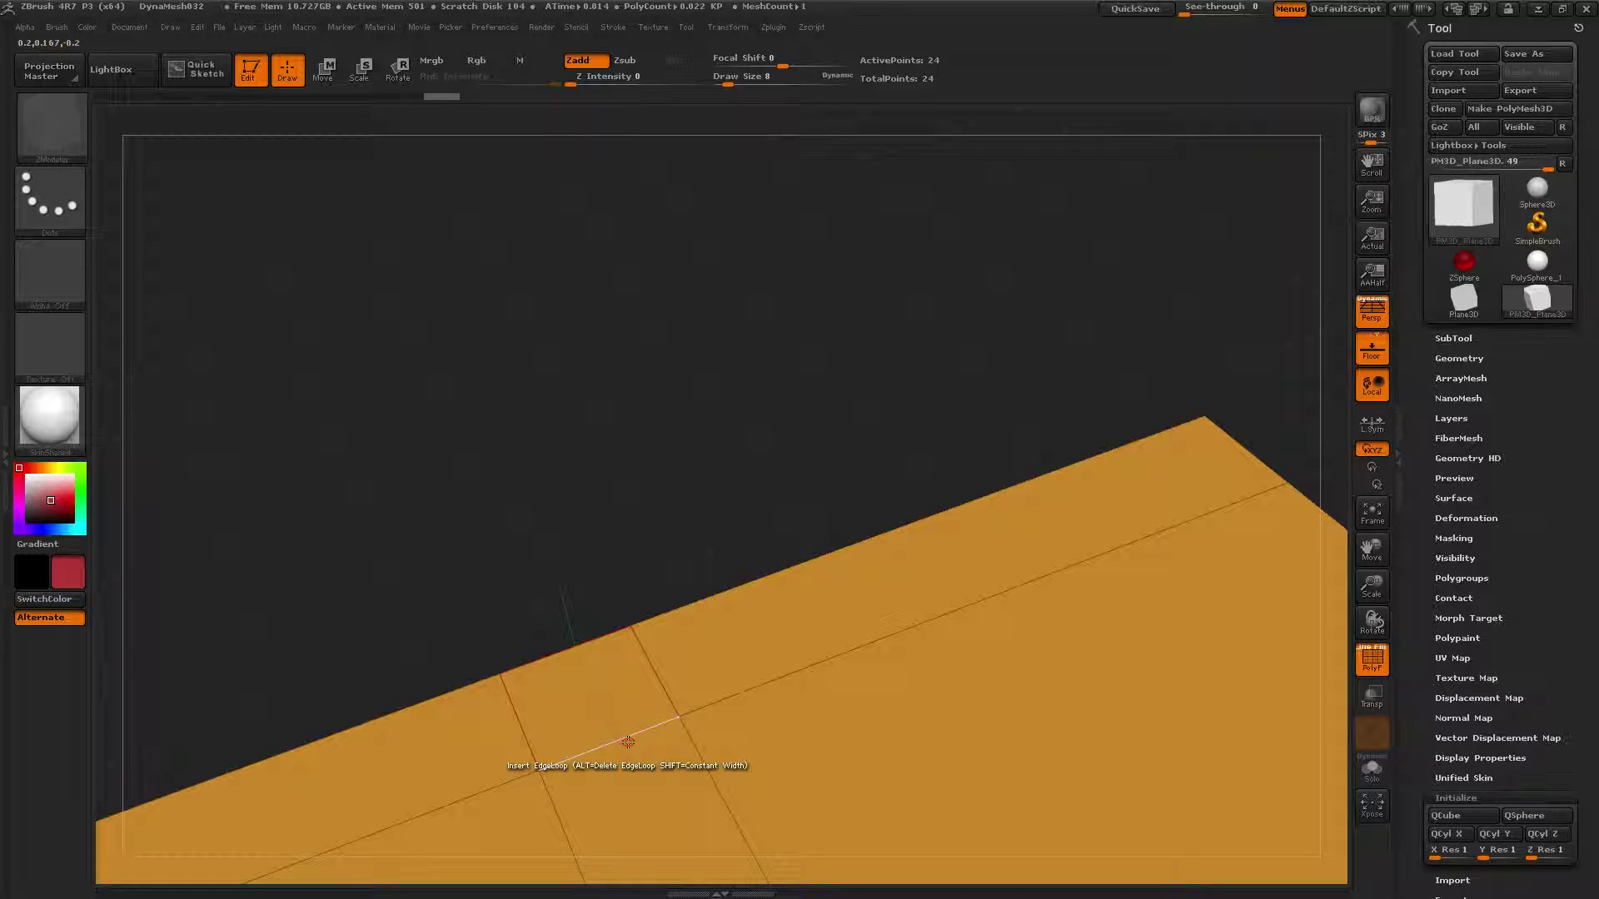
{"action": "right_click_drag", "start_coordinate": [553, 564], "coordinate": [591, 580]}
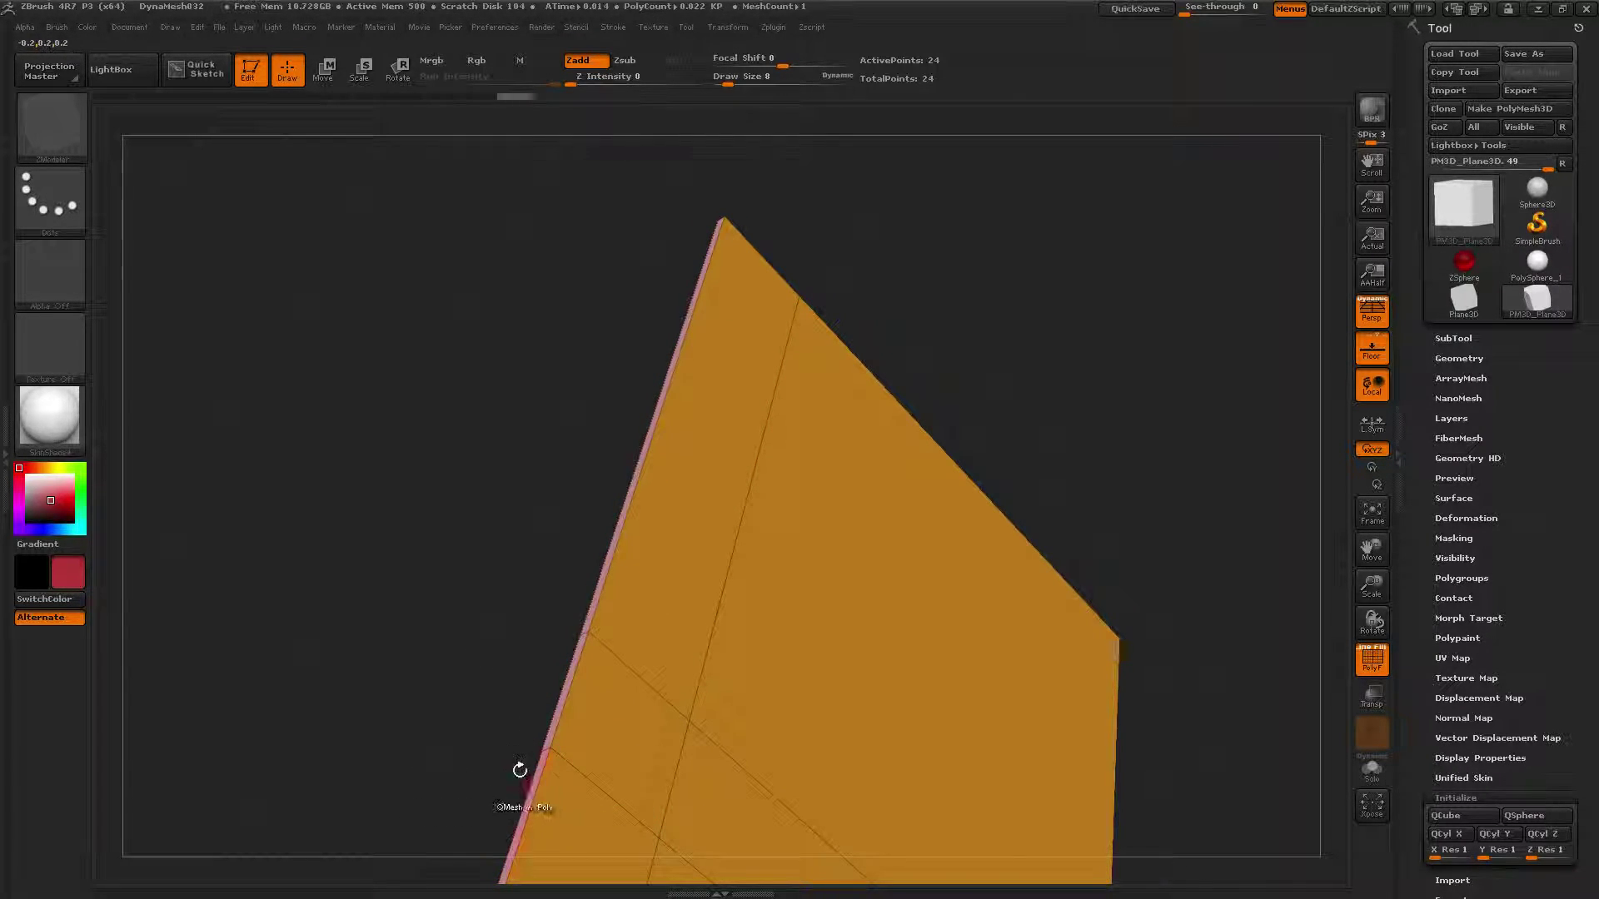
{"action": "left_click_drag", "start_coordinate": [510, 658], "coordinate": [544, 653]}
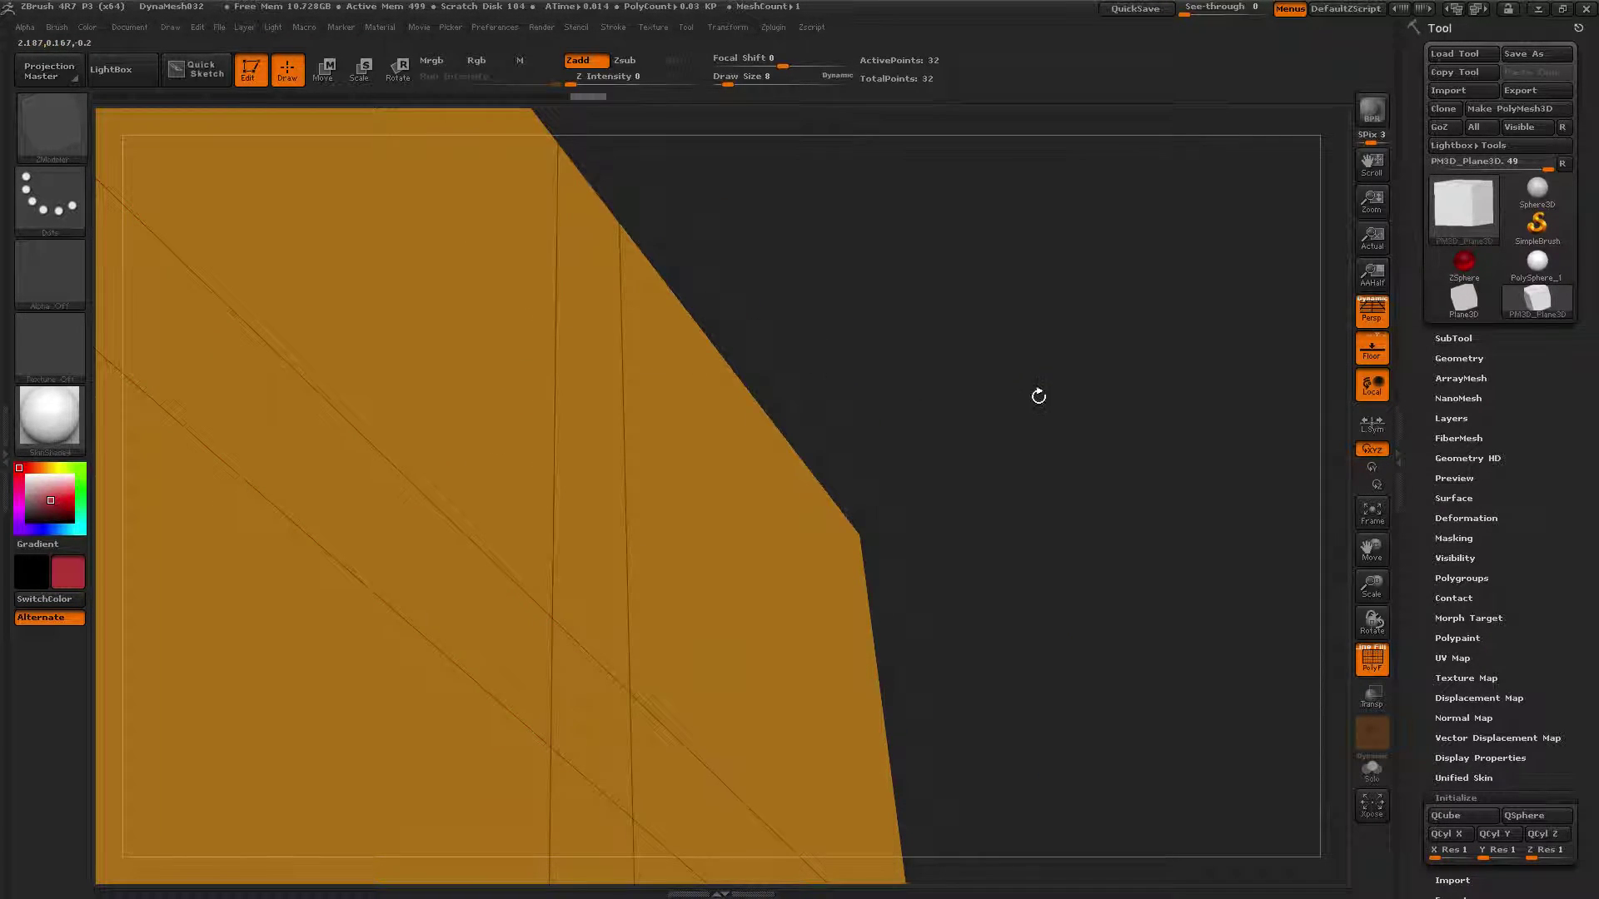
- Delete the four inner edge loops crossing the top of the square slab
{"action": "left_click_drag", "start_coordinate": [1035, 396], "coordinate": [997, 525]}
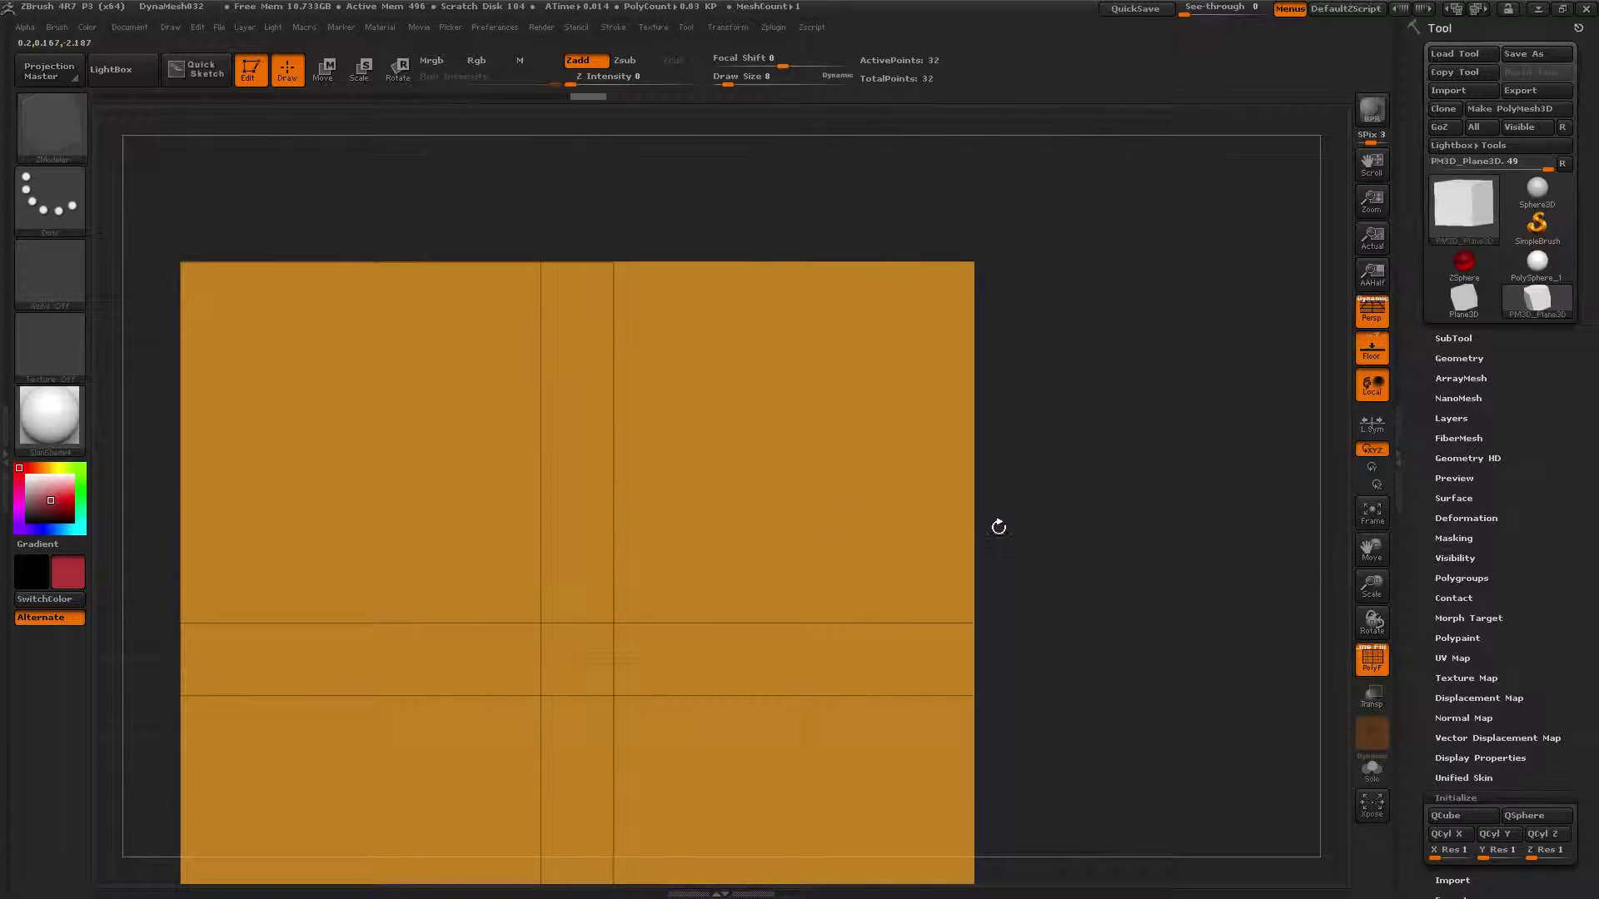
{"action": "left_click", "coordinate": [615, 550], "text": "alt"}
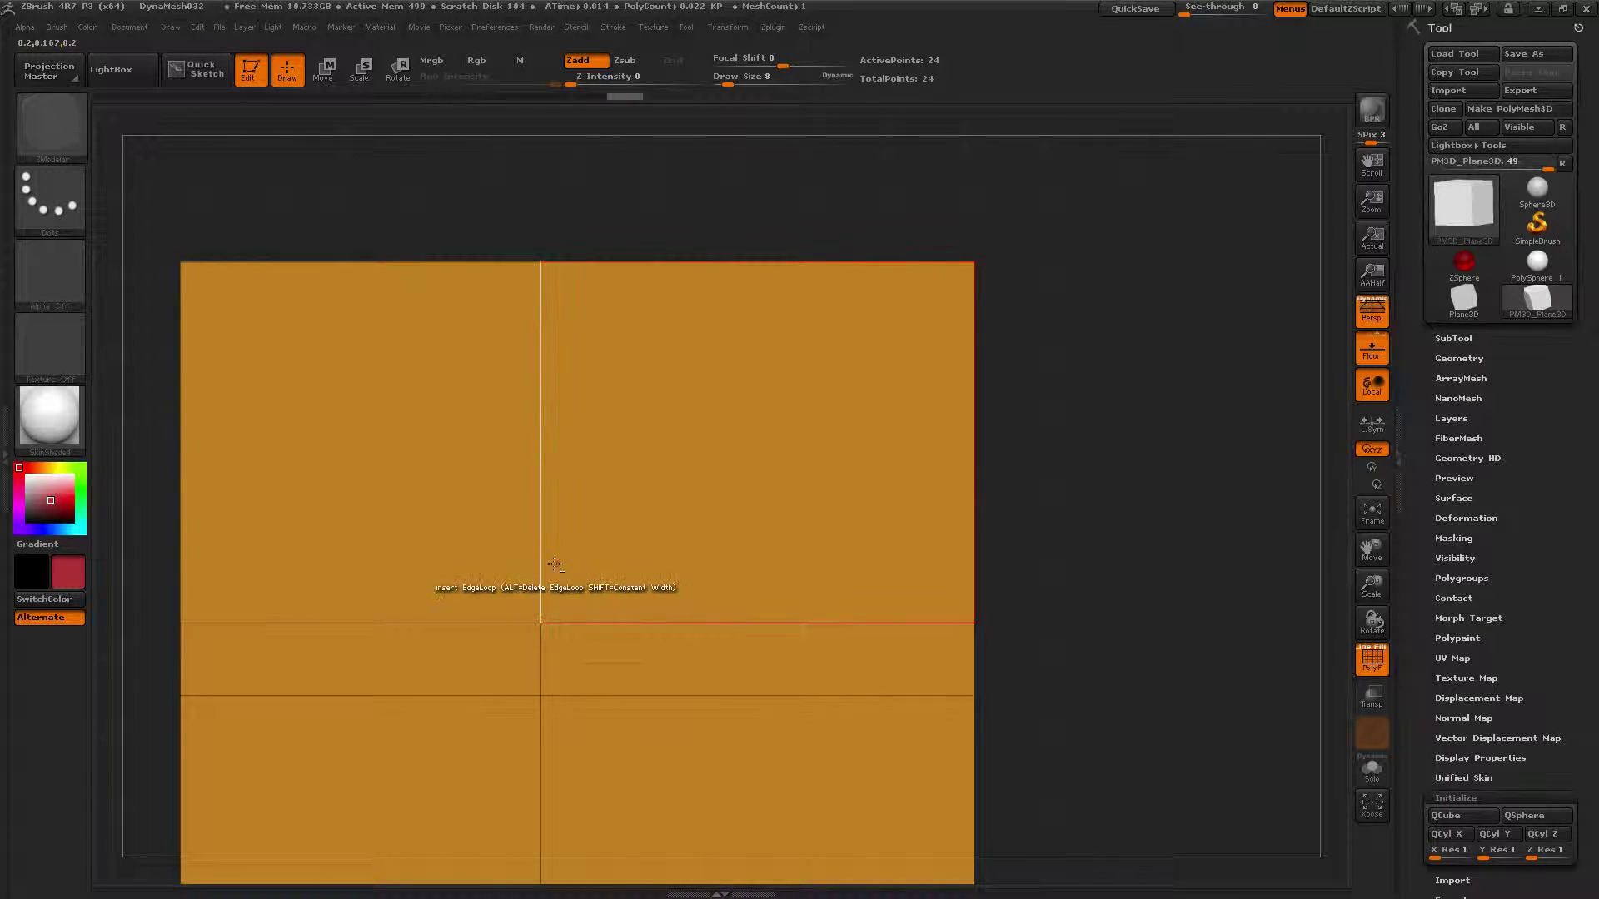
{"action": "left_click", "coordinate": [573, 623], "text": "alt"}
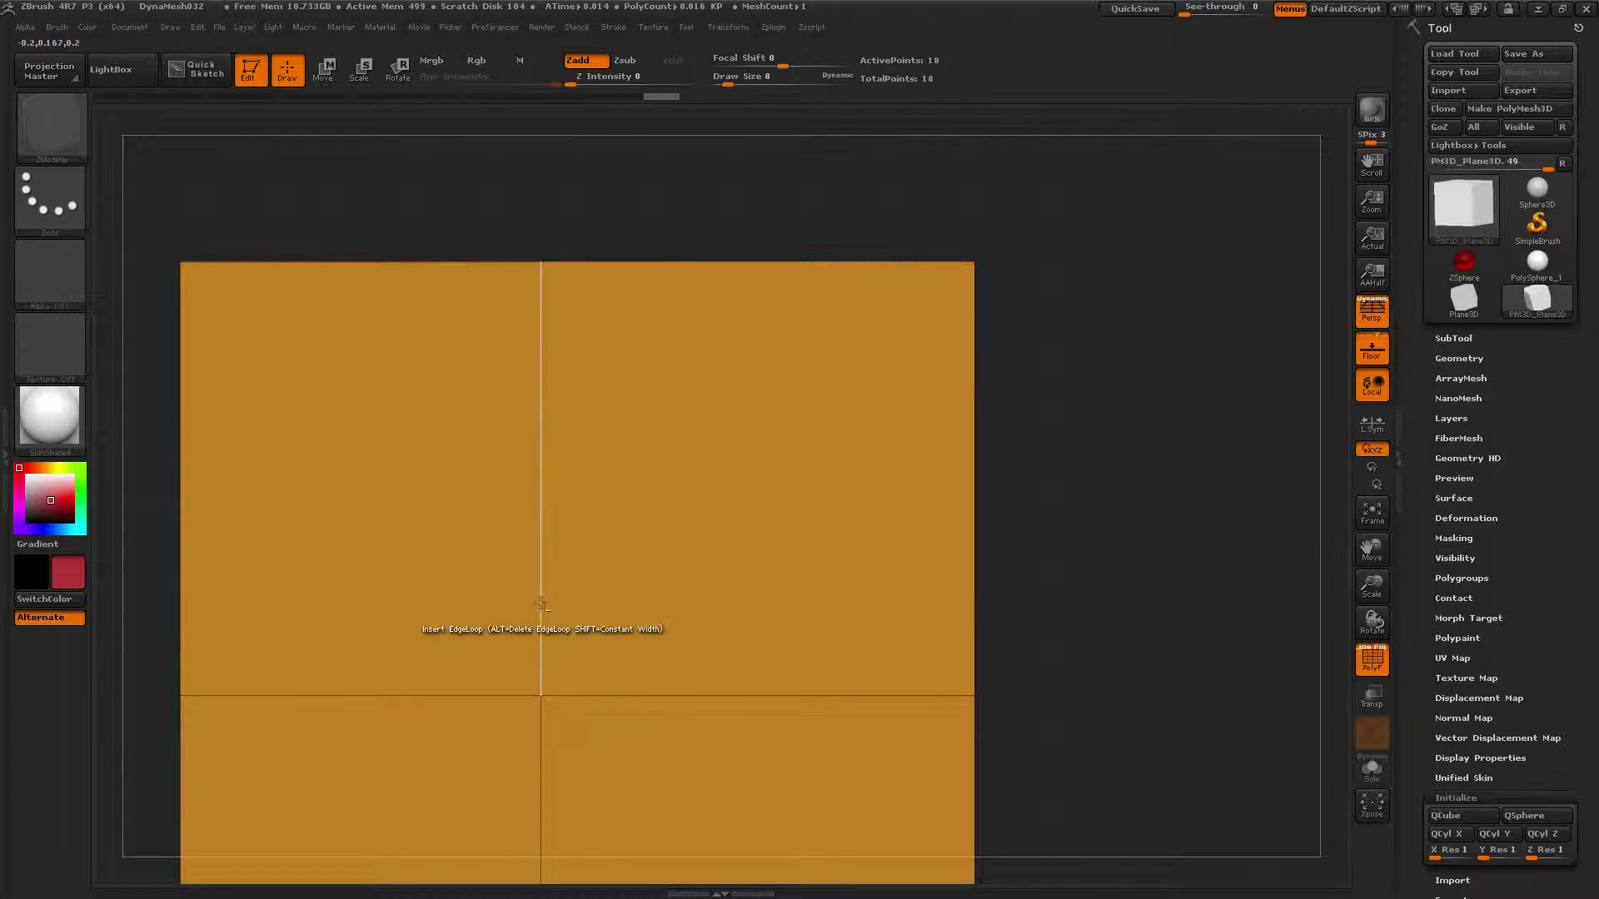
{"action": "left_click", "coordinate": [541, 601], "text": "alt"}
{"action": "left_click", "coordinate": [566, 695], "text": "alt"}
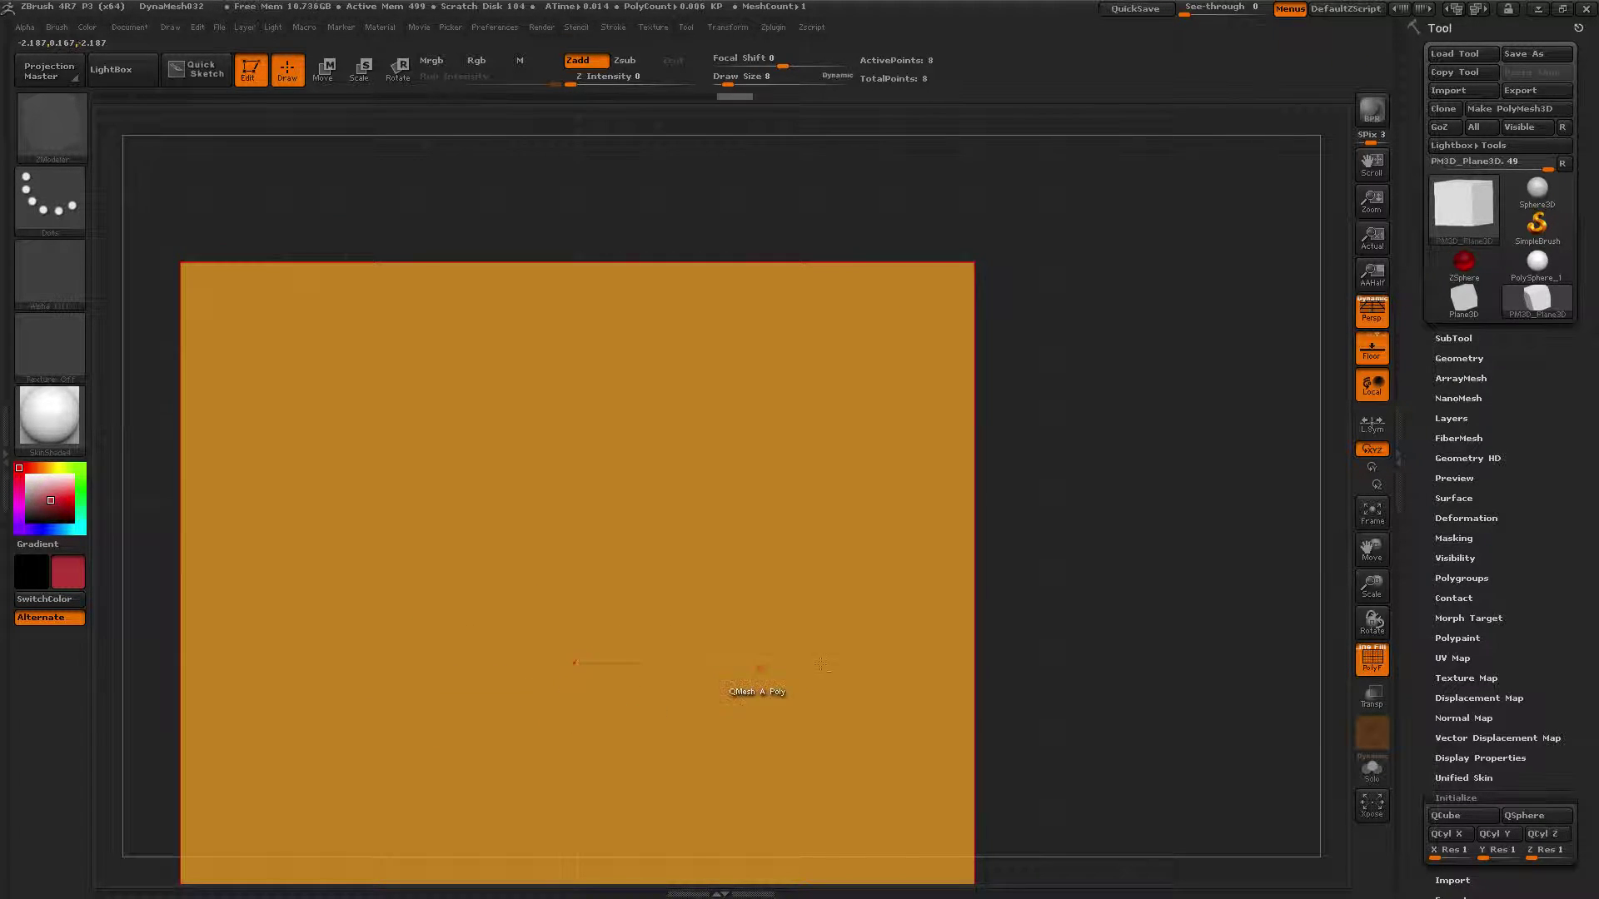
- Change the slab's display color to a yellowish brown with red 180, green 136 and blue 55
{"action": "right_click_drag", "start_coordinate": [1085, 576], "coordinate": [1086, 469], "text": "alt"}
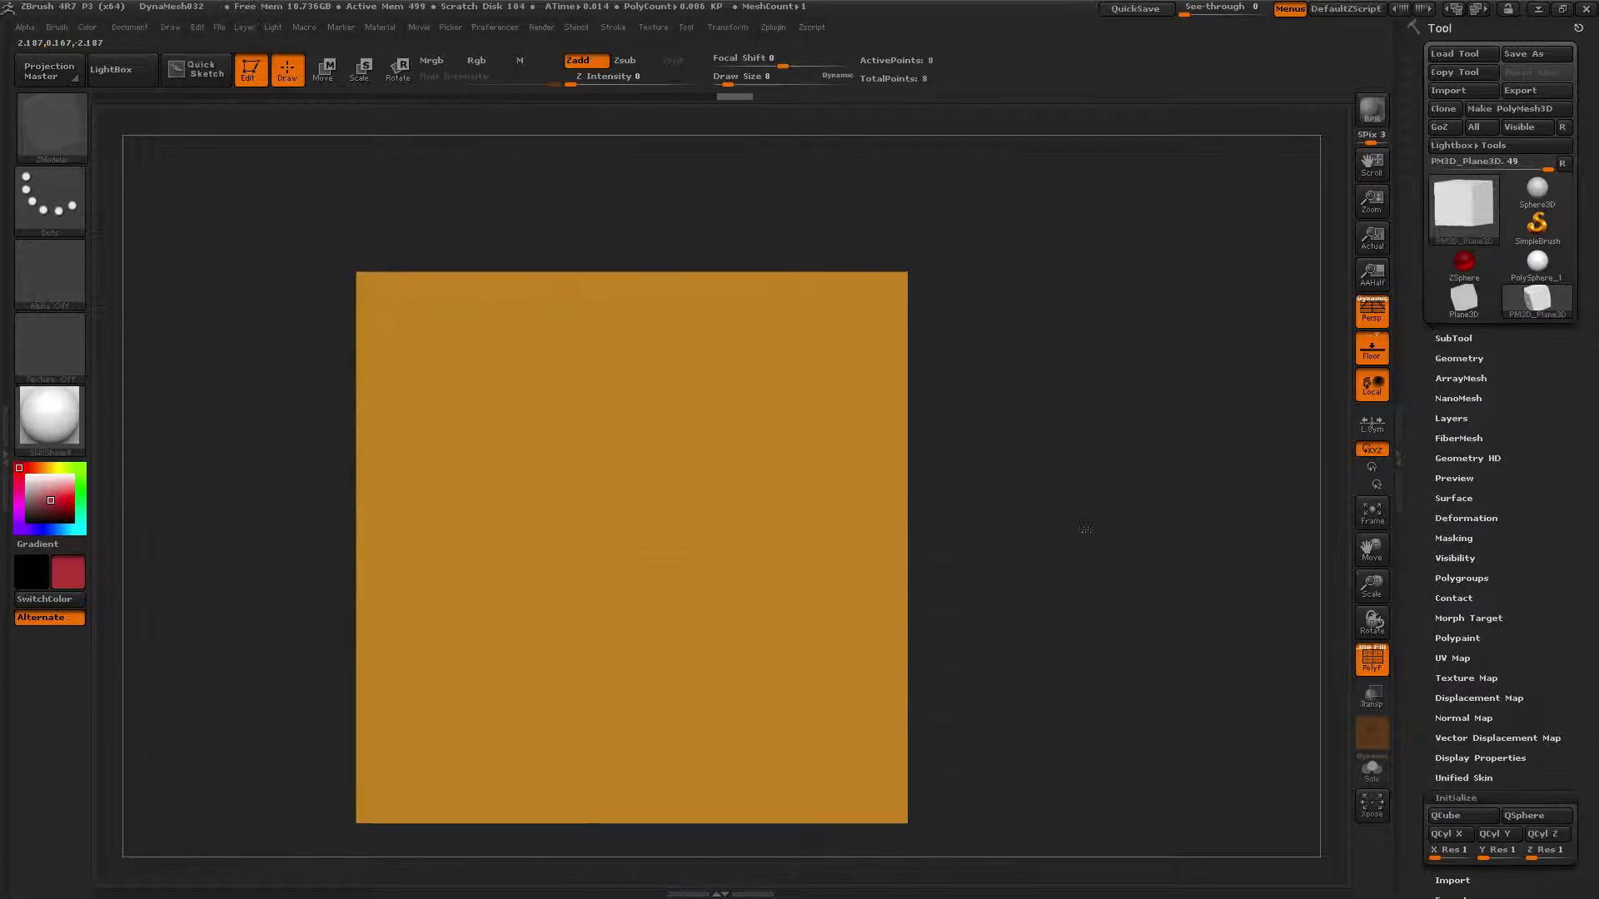
{"action": "mouse_move", "coordinate": [1086, 470]}
{"action": "left_mouse_down"}
{"action": "mouse_move", "coordinate": [1087, 308]}
{"action": "mouse_move", "coordinate": [1077, 553]}
{"action": "mouse_move", "coordinate": [1060, 524]}
{"action": "left_mouse_up"}
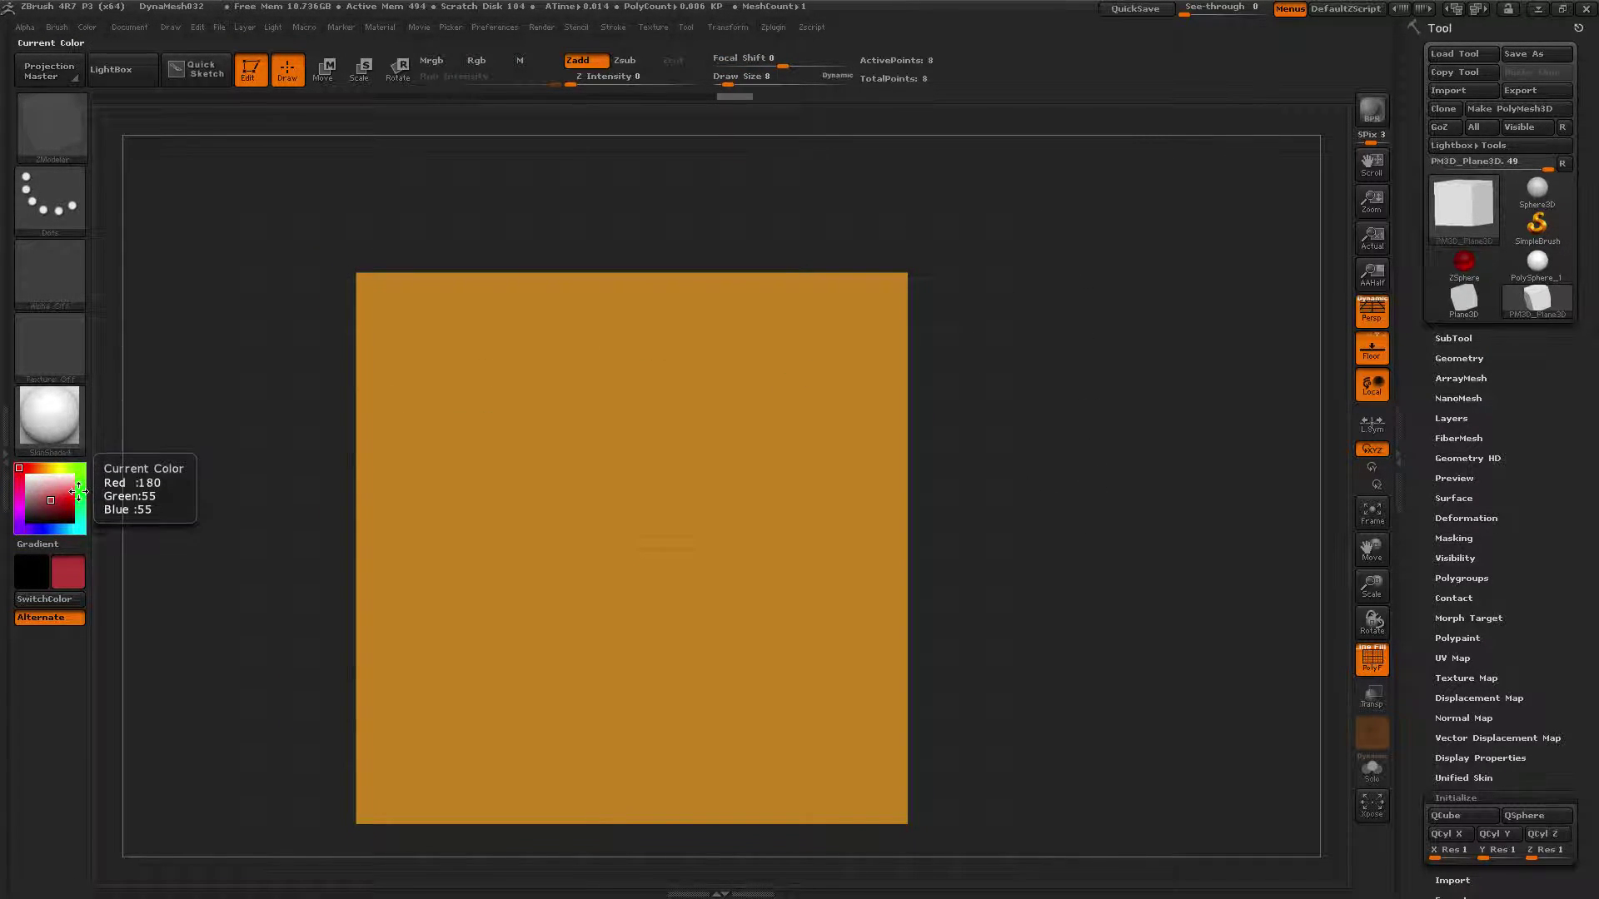
{"action": "left_click", "coordinate": [78, 491]}
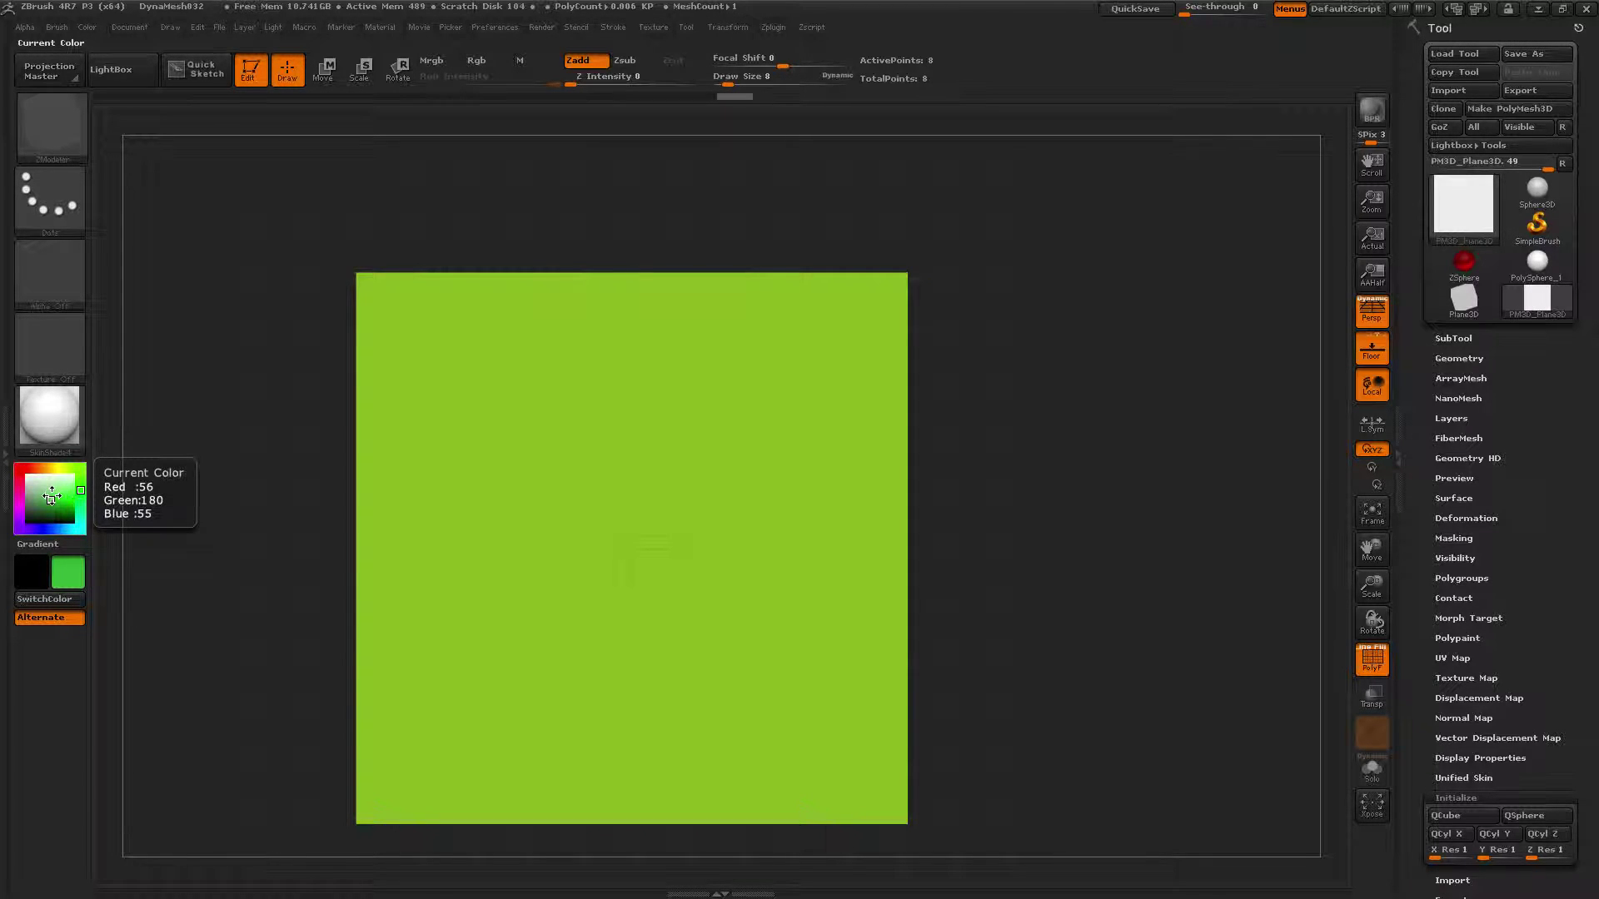
{"action": "left_click", "coordinate": [38, 468]}
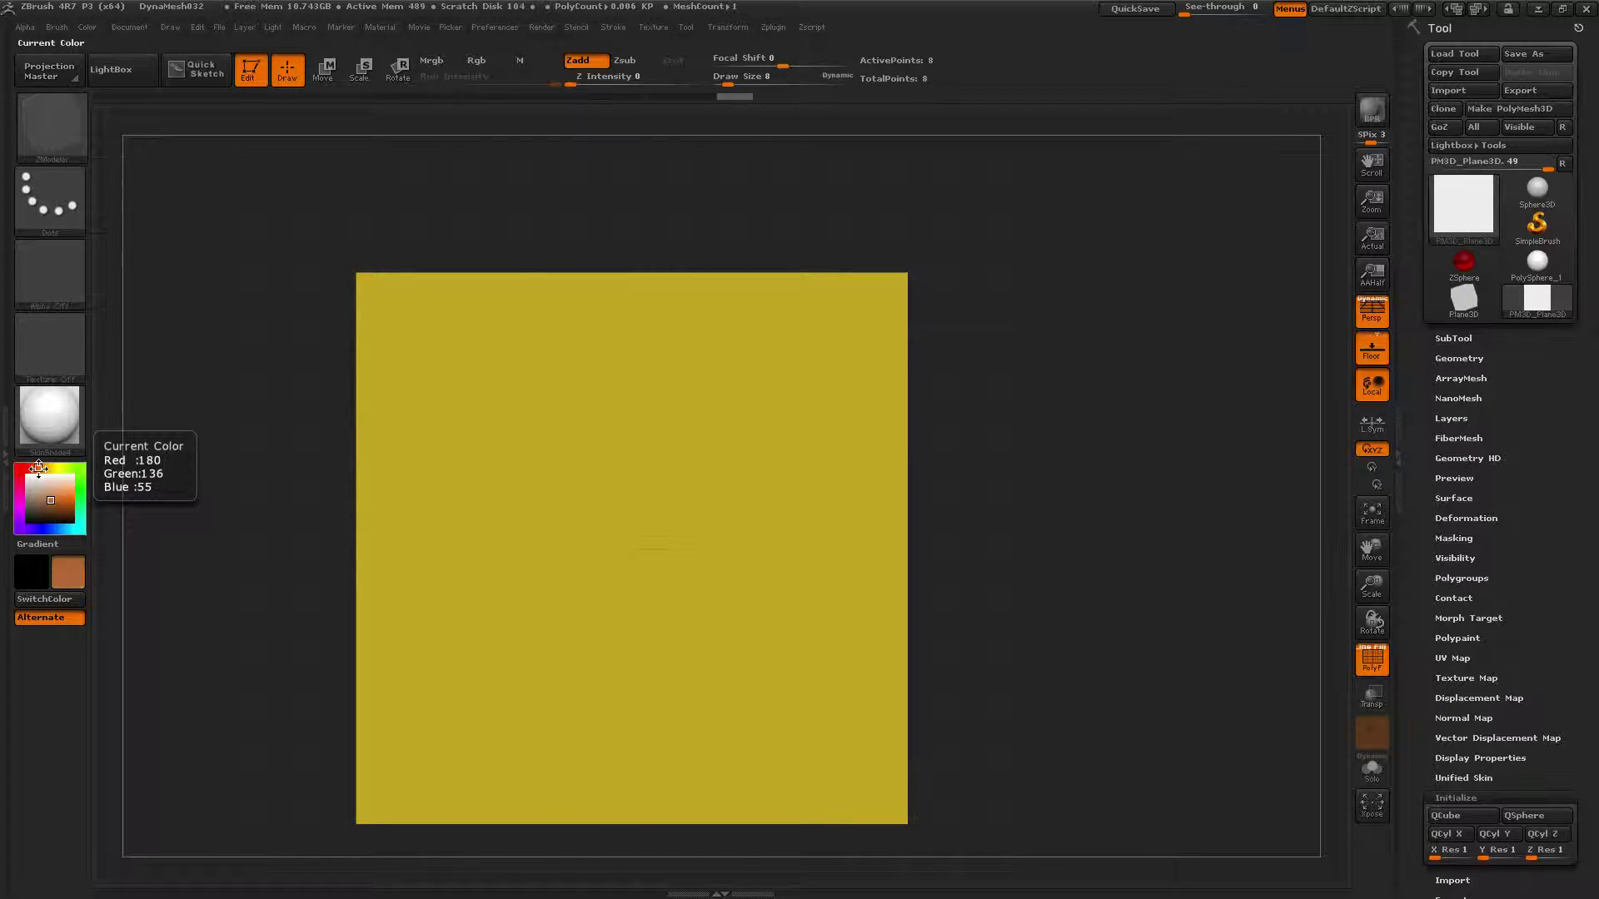
- Change the slab's color to dark brown with red 56, green 40 and blue 30, and turn off the polyframe display
{"action": "left_click_drag", "start_coordinate": [39, 467], "coordinate": [39, 469]}
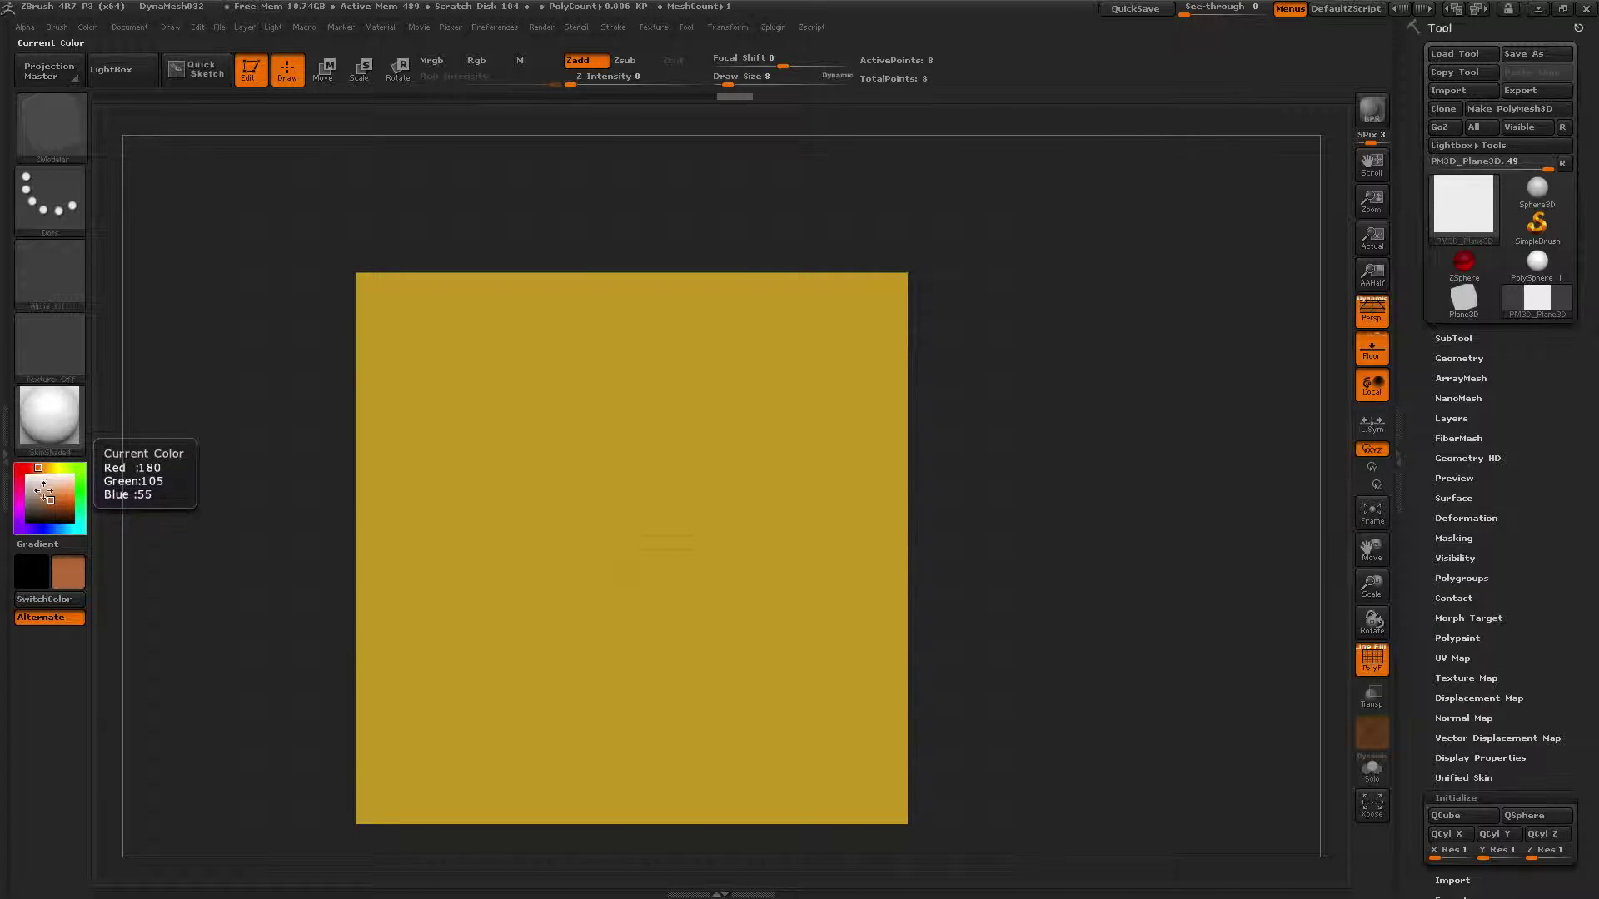
{"action": "left_click", "coordinate": [40, 514]}
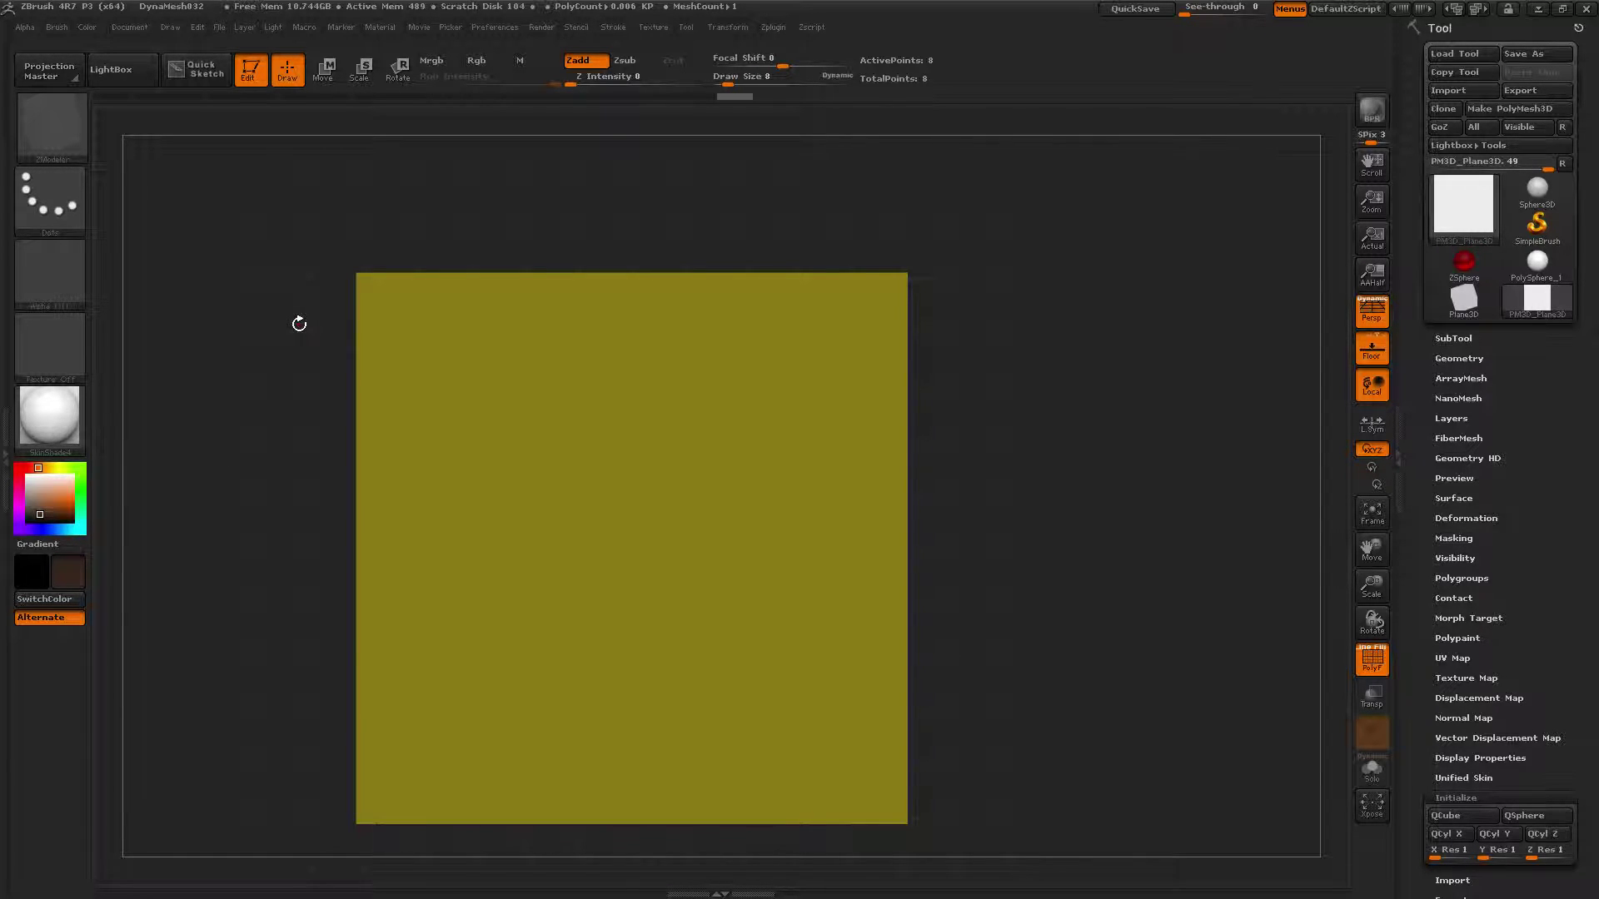
{"action": "key", "text": "shift+f"}
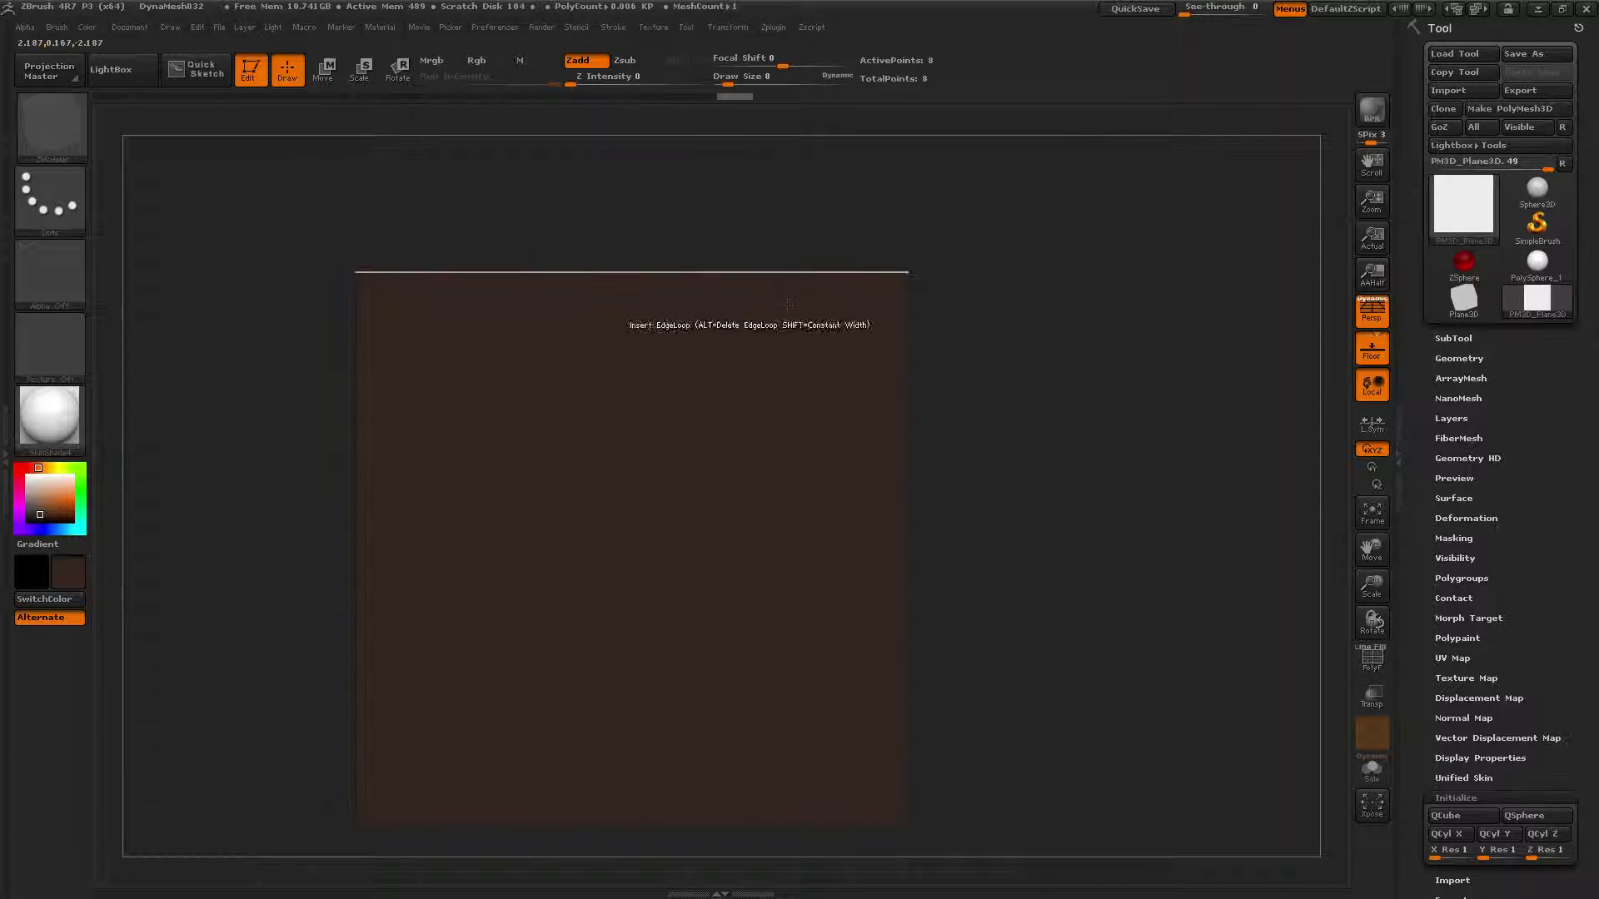
- Subdivide the slab's geometry to level 3 and leave subdivision smoothing (Smt) switched off
{"action": "left_click", "coordinate": [1467, 367]}
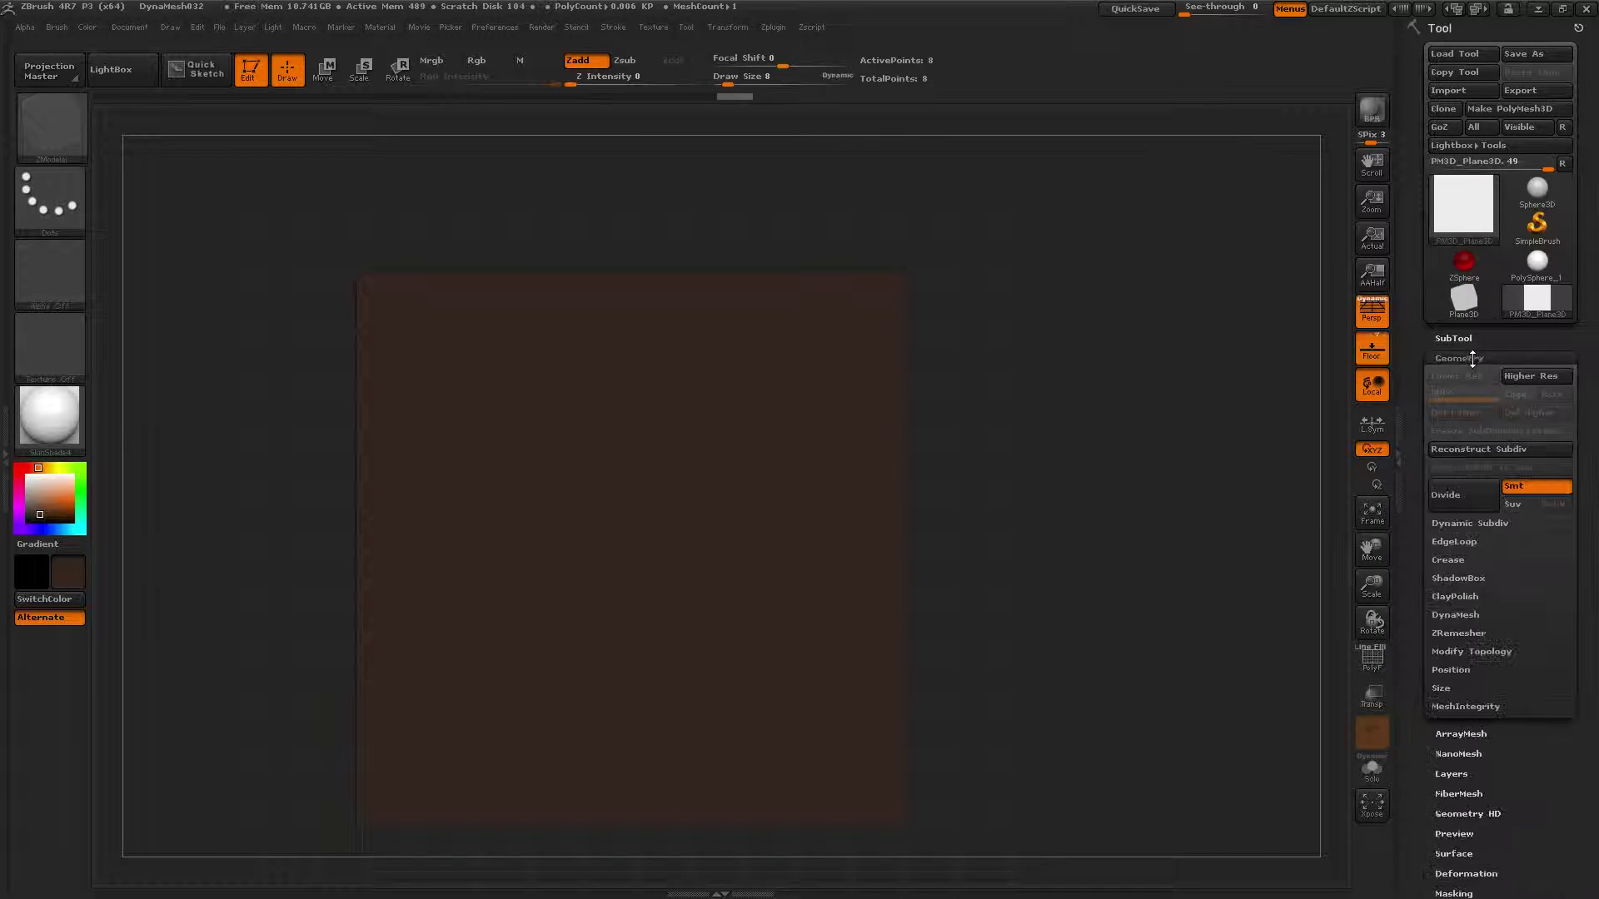
{"action": "left_click", "coordinate": [1512, 492]}
{"action": "left_click", "coordinate": [1462, 504]}
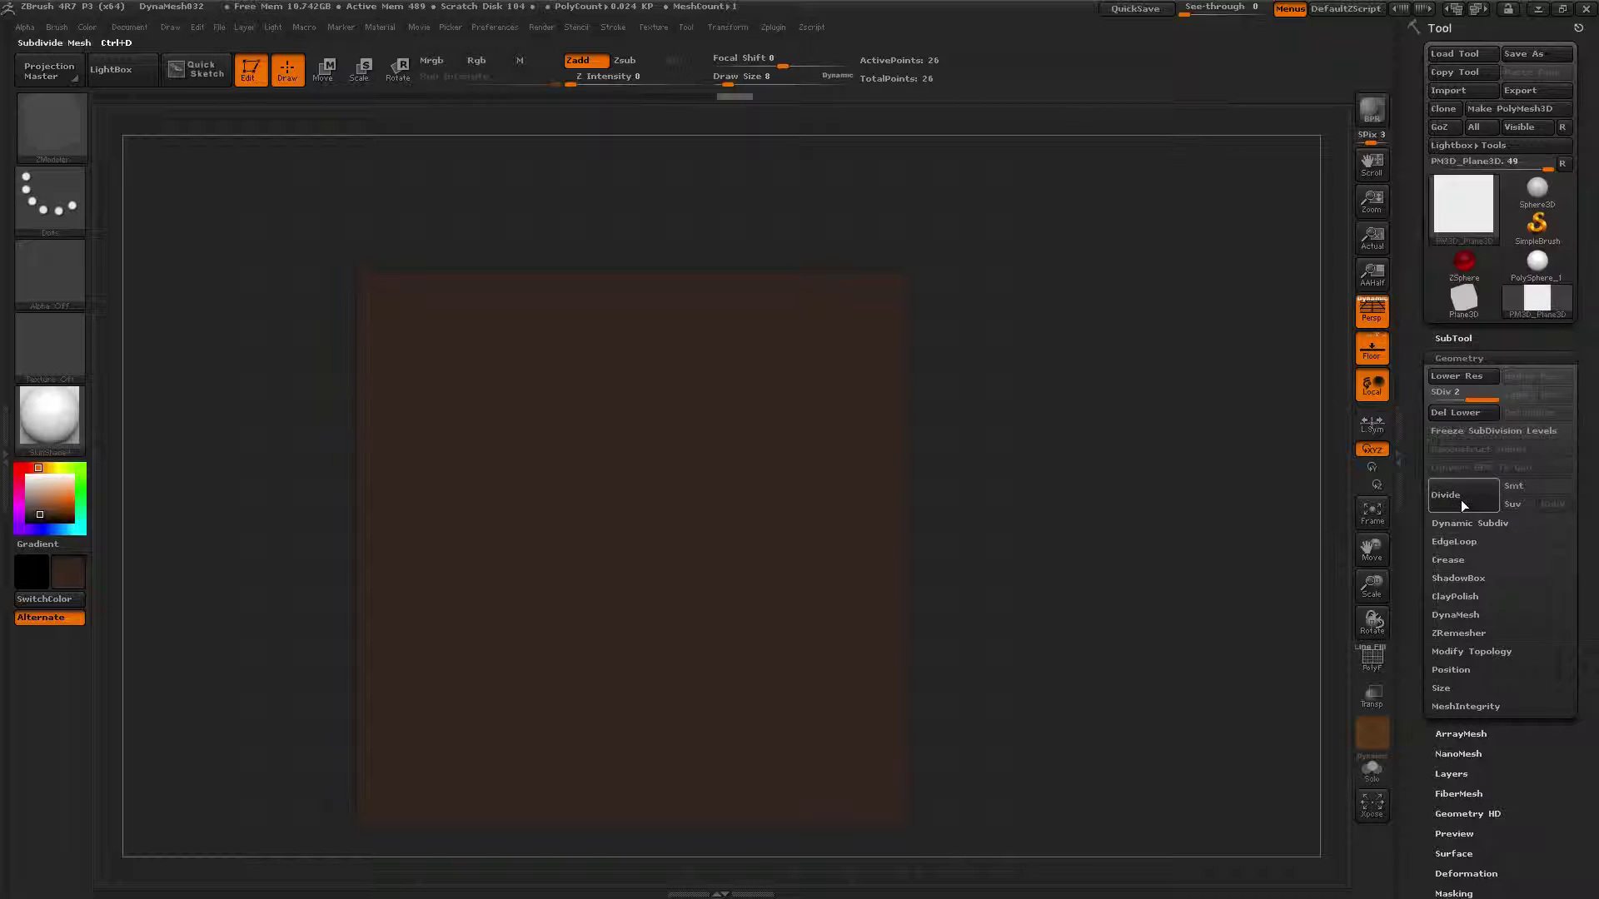
{"action": "left_click", "coordinate": [1520, 490]}
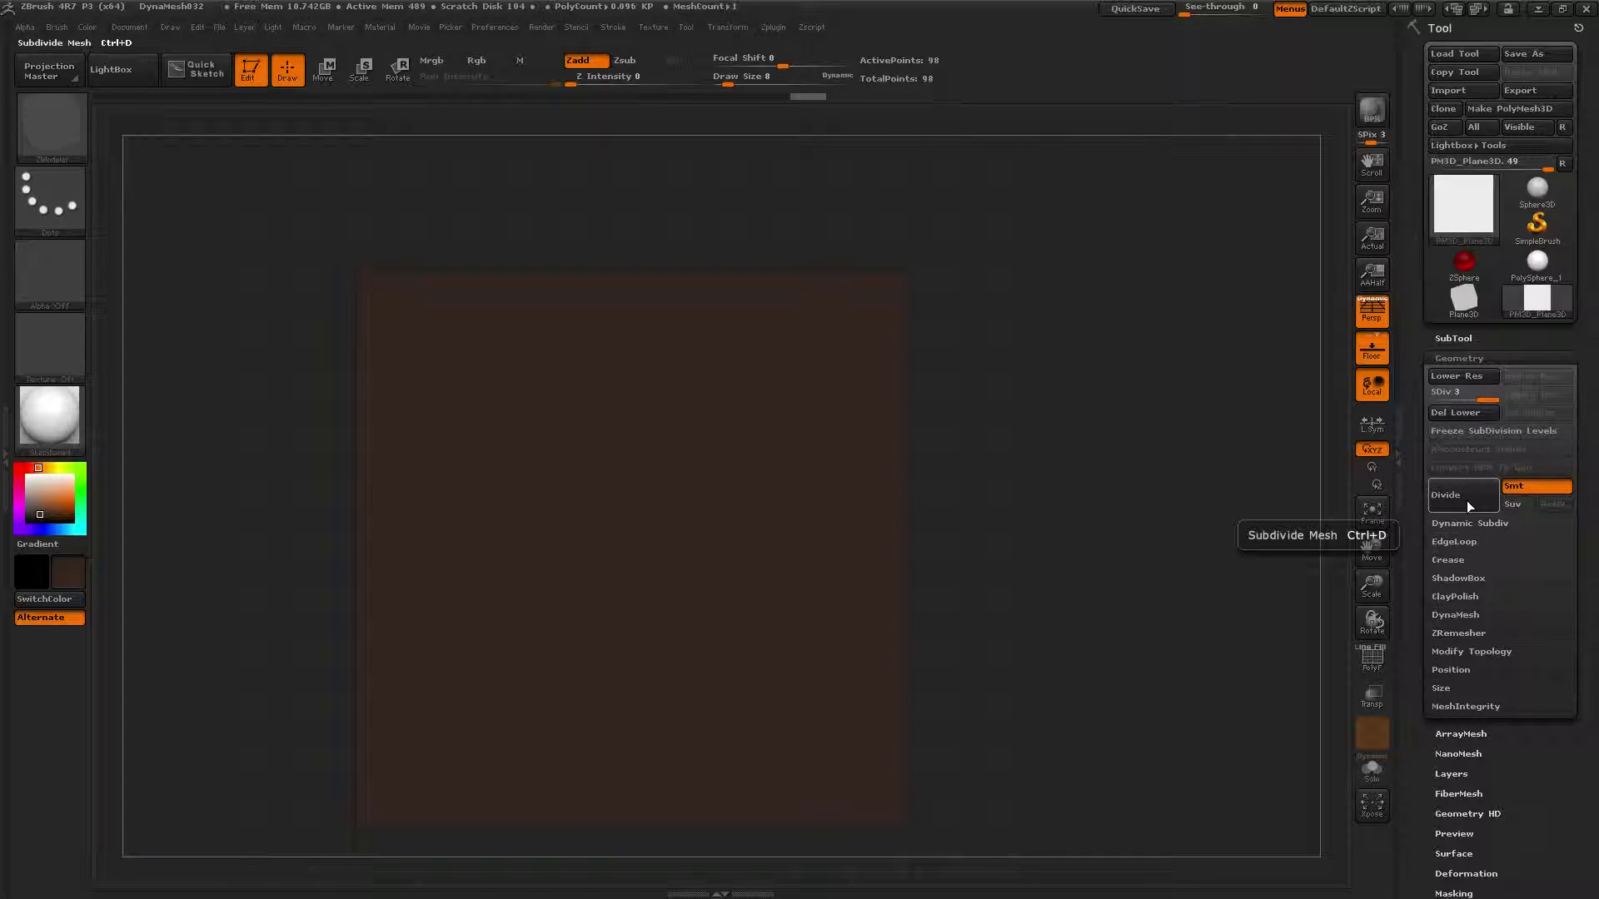
{"action": "left_click", "coordinate": [1545, 491]}
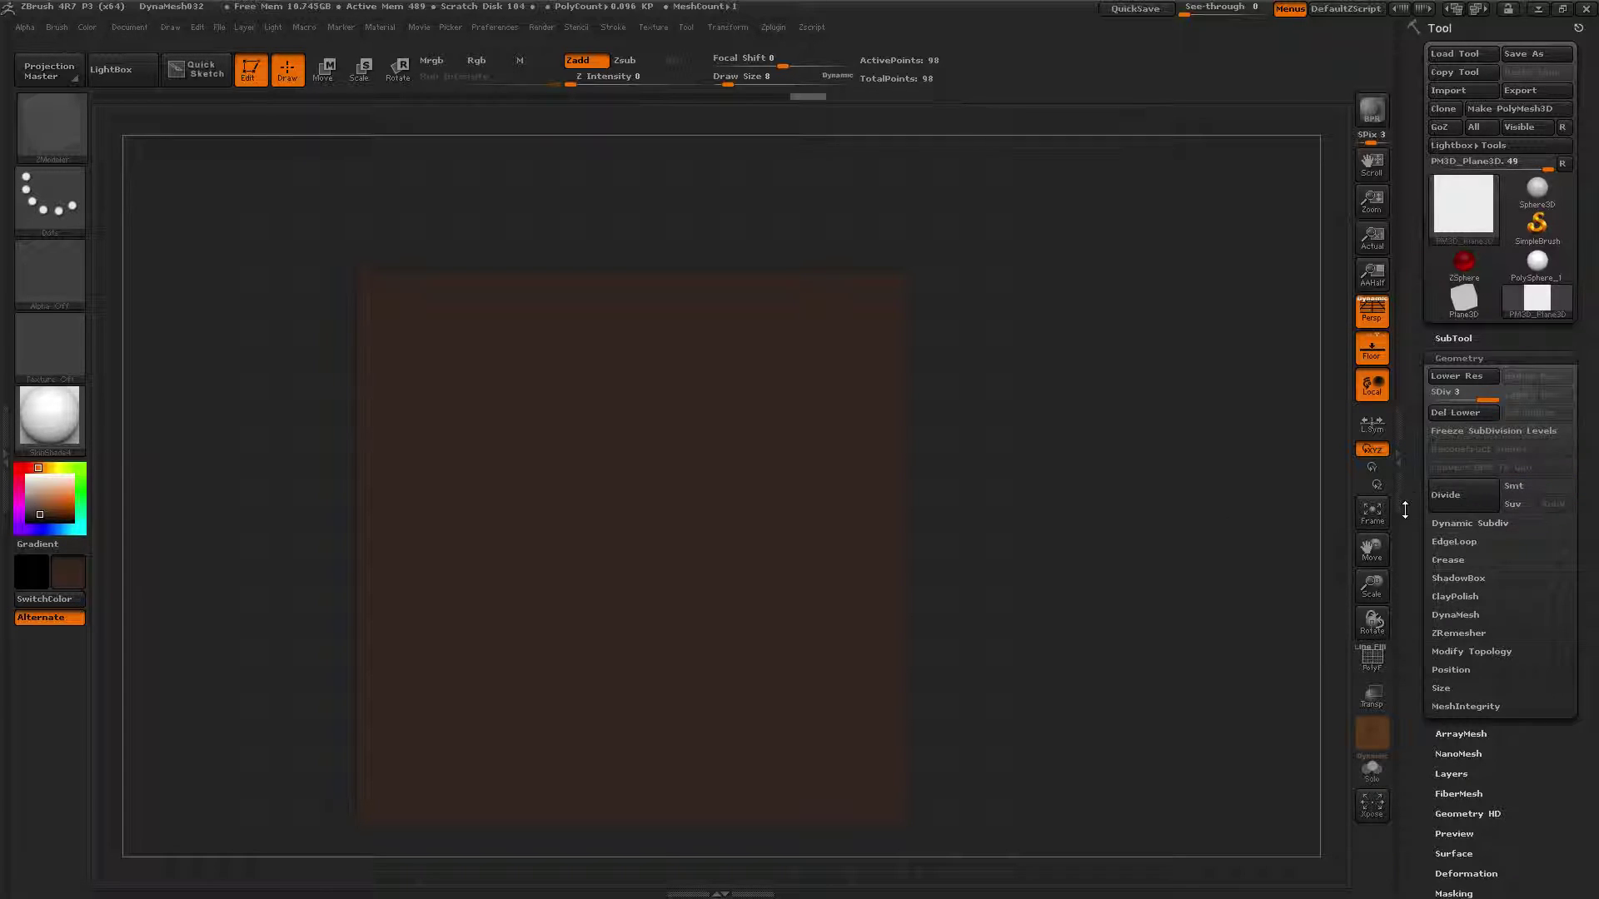
- Divide the slab's mesh further without smoothing, up to subdivision level 10
{"action": "left_click", "coordinate": [1464, 495]}
{"action": "left_click", "coordinate": [1463, 495]}
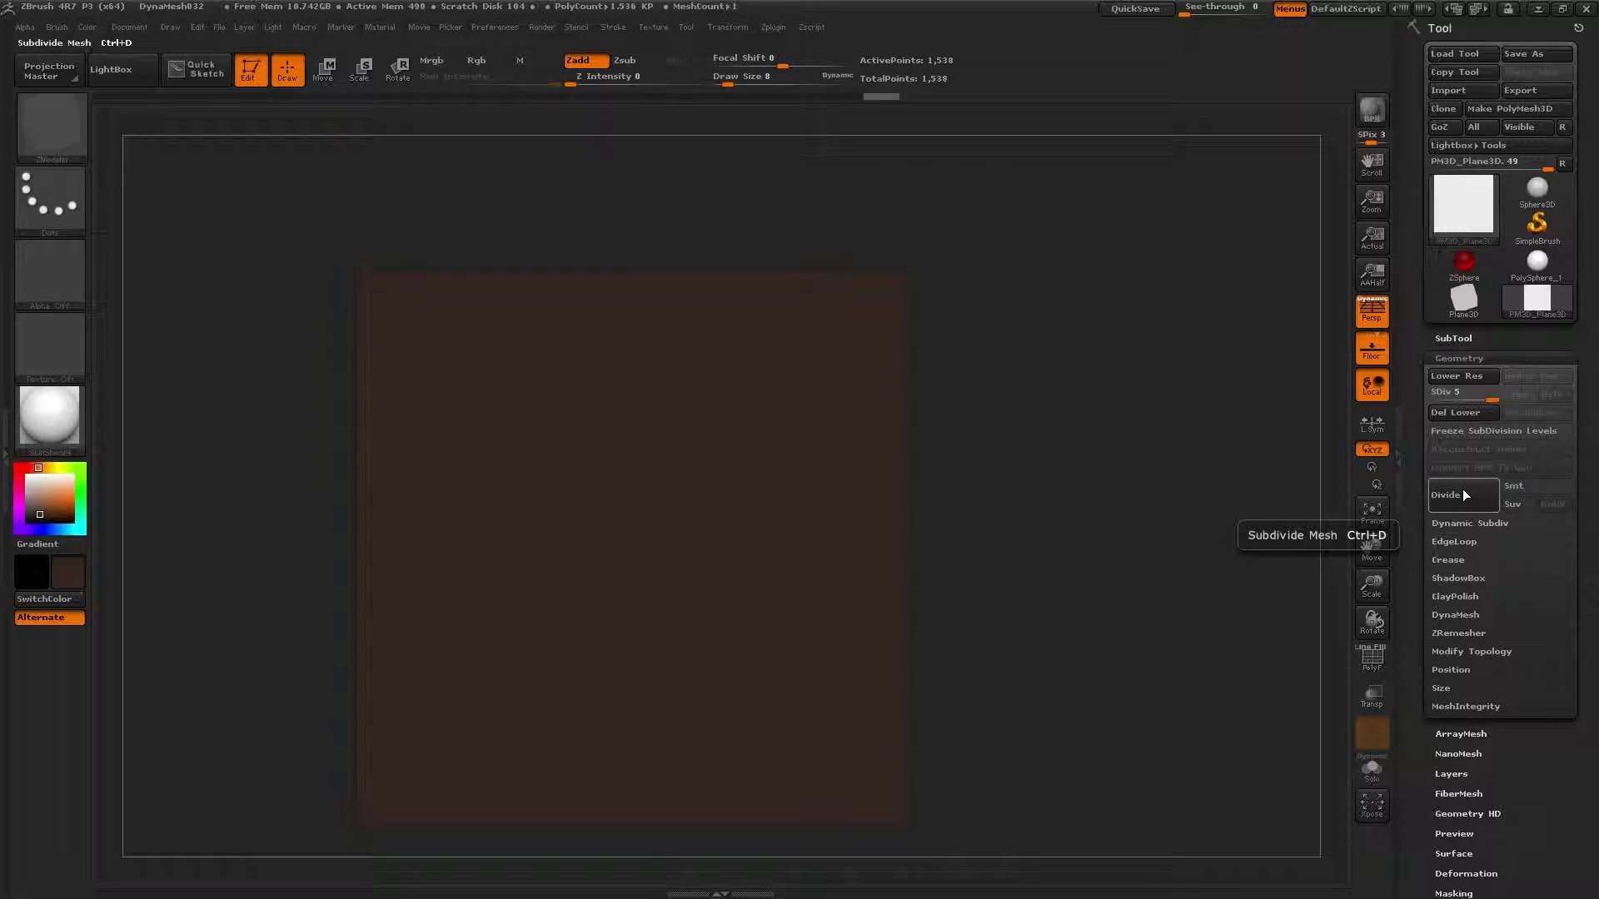
{"action": "left_click", "coordinate": [1462, 495]}
{"action": "left_click", "coordinate": [1463, 494]}
{"action": "left_click", "coordinate": [1463, 494]}
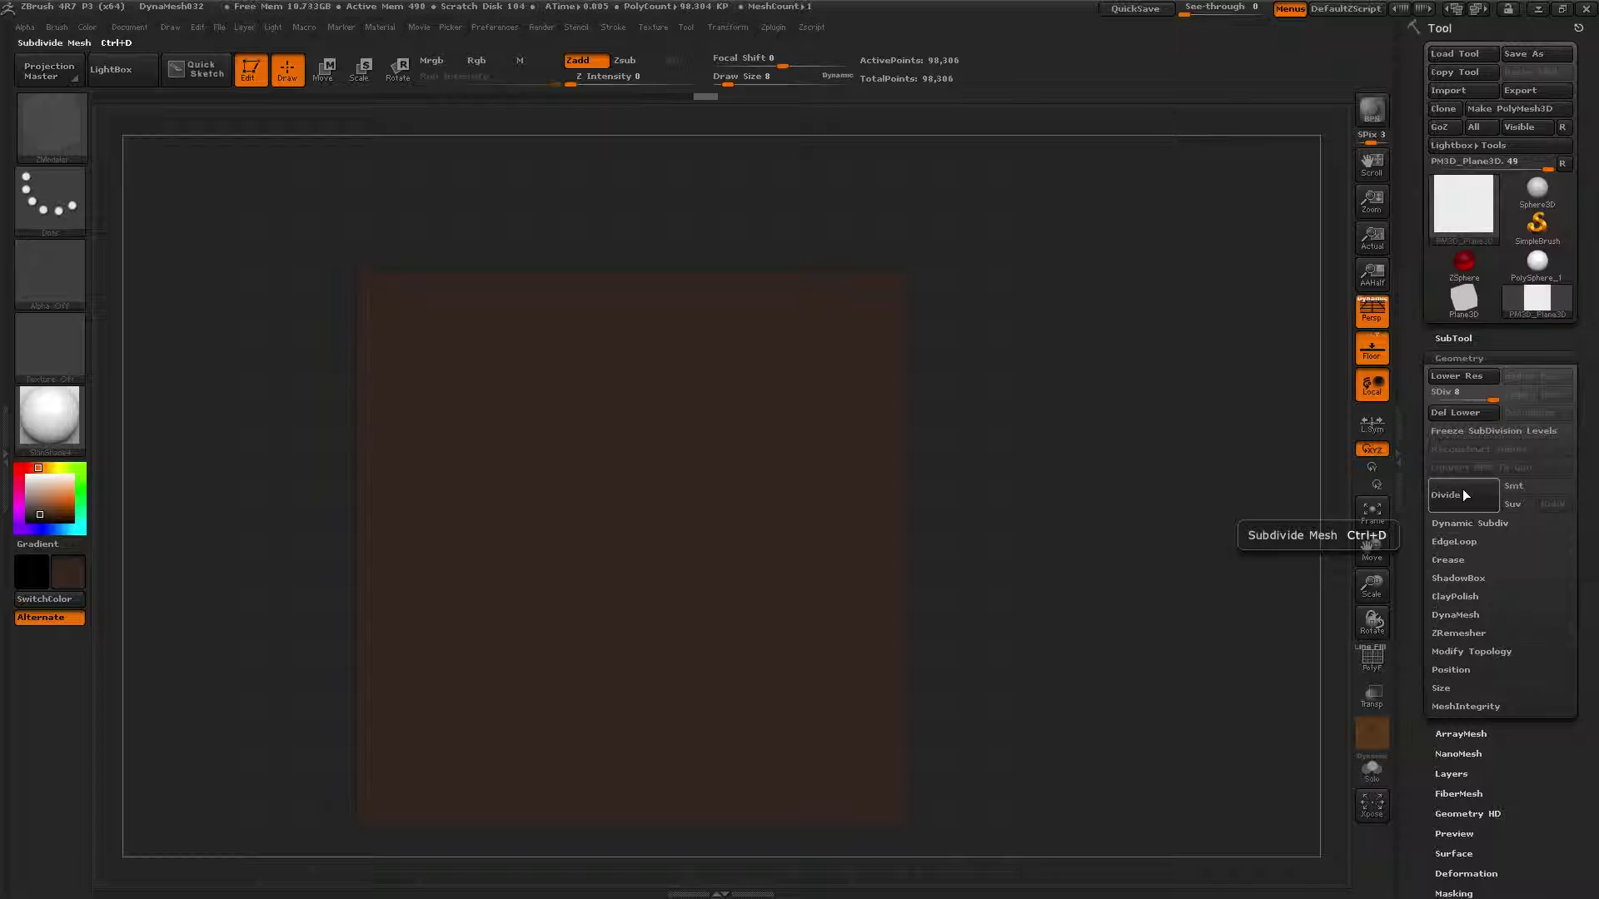
{"action": "left_click", "coordinate": [1463, 493]}
{"action": "left_click", "coordinate": [1463, 494]}
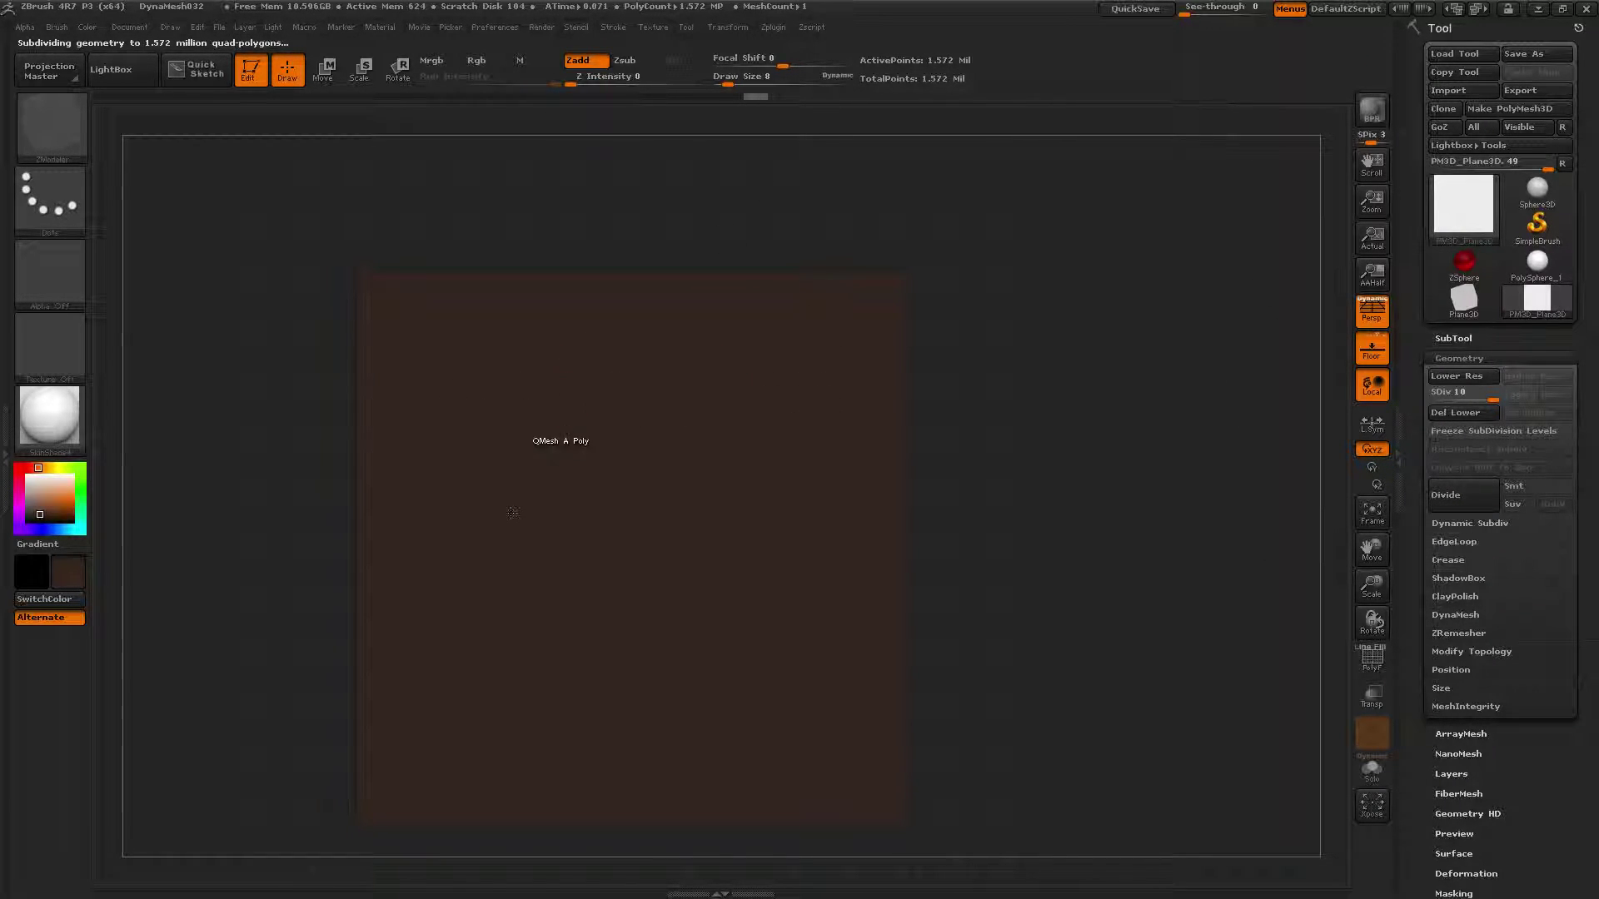
- Select the ClayBuildup brush with Alpha 23 and set its draw size to 186
{"action": "key", "text": "b"}
{"action": "key", "text": "c"}
{"action": "key", "text": "b"}
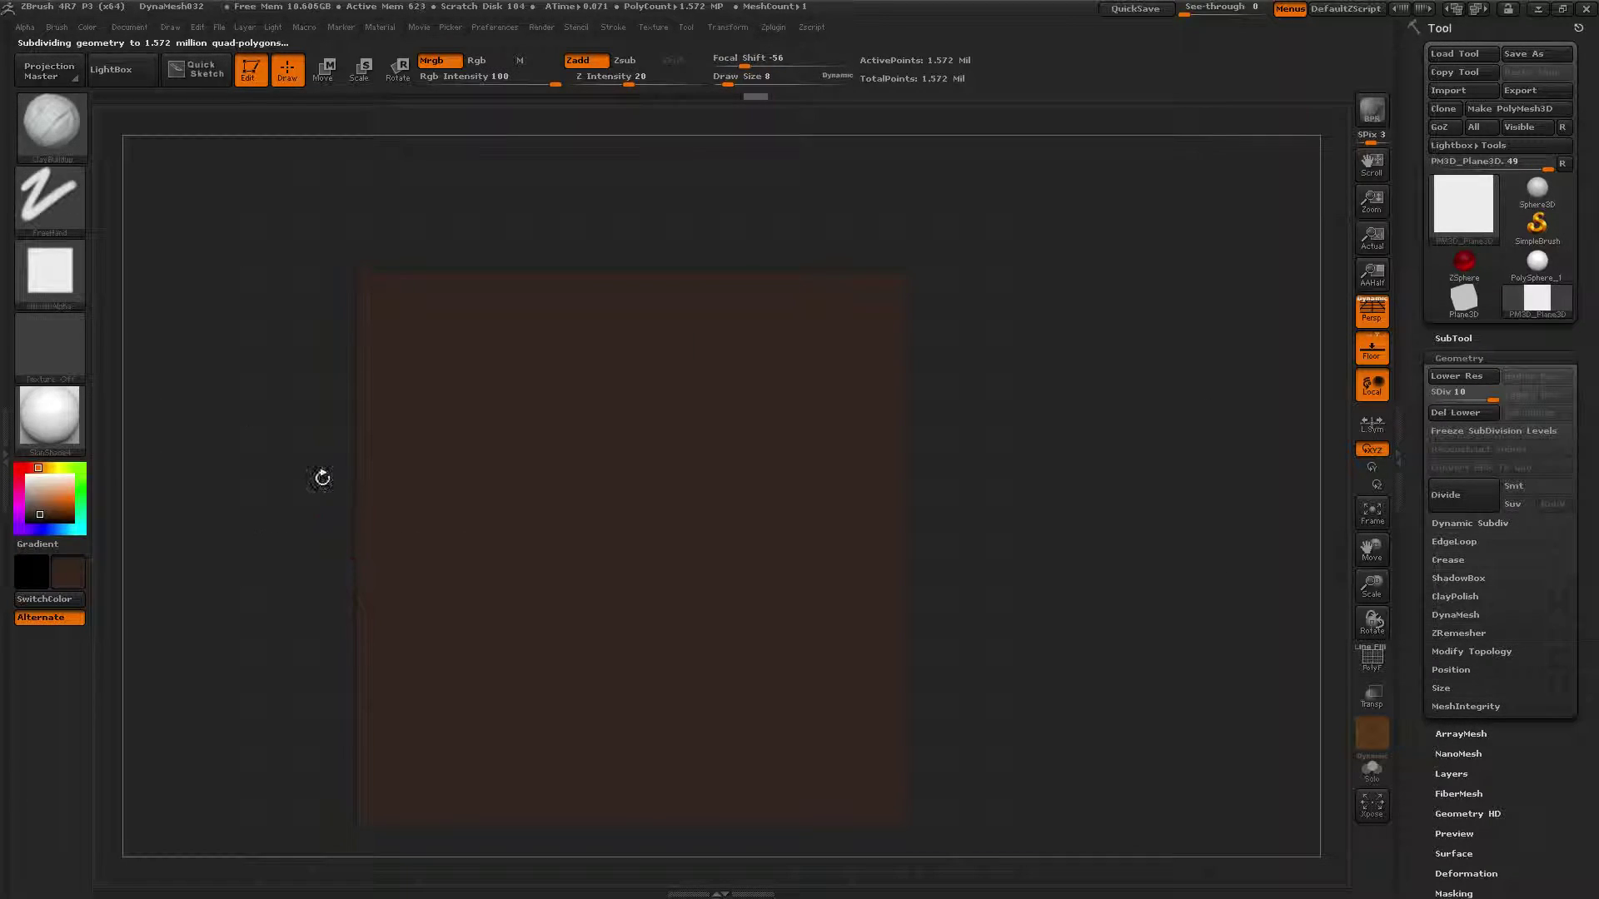
{"action": "left_click", "coordinate": [53, 273]}
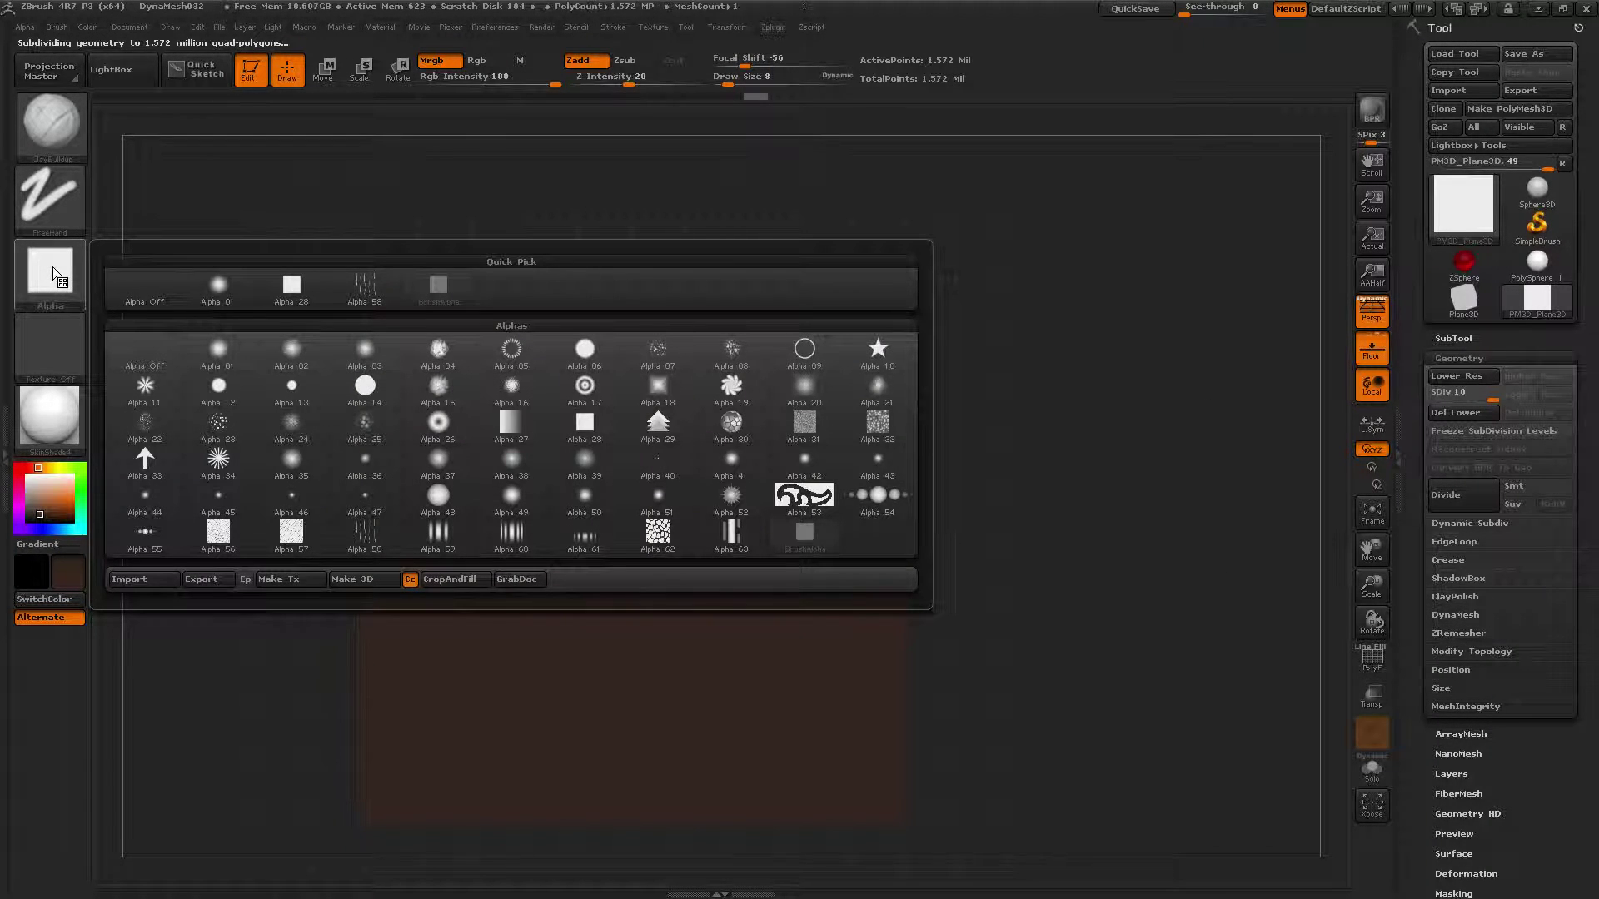
{"action": "mouse_move", "coordinate": [184, 395]}
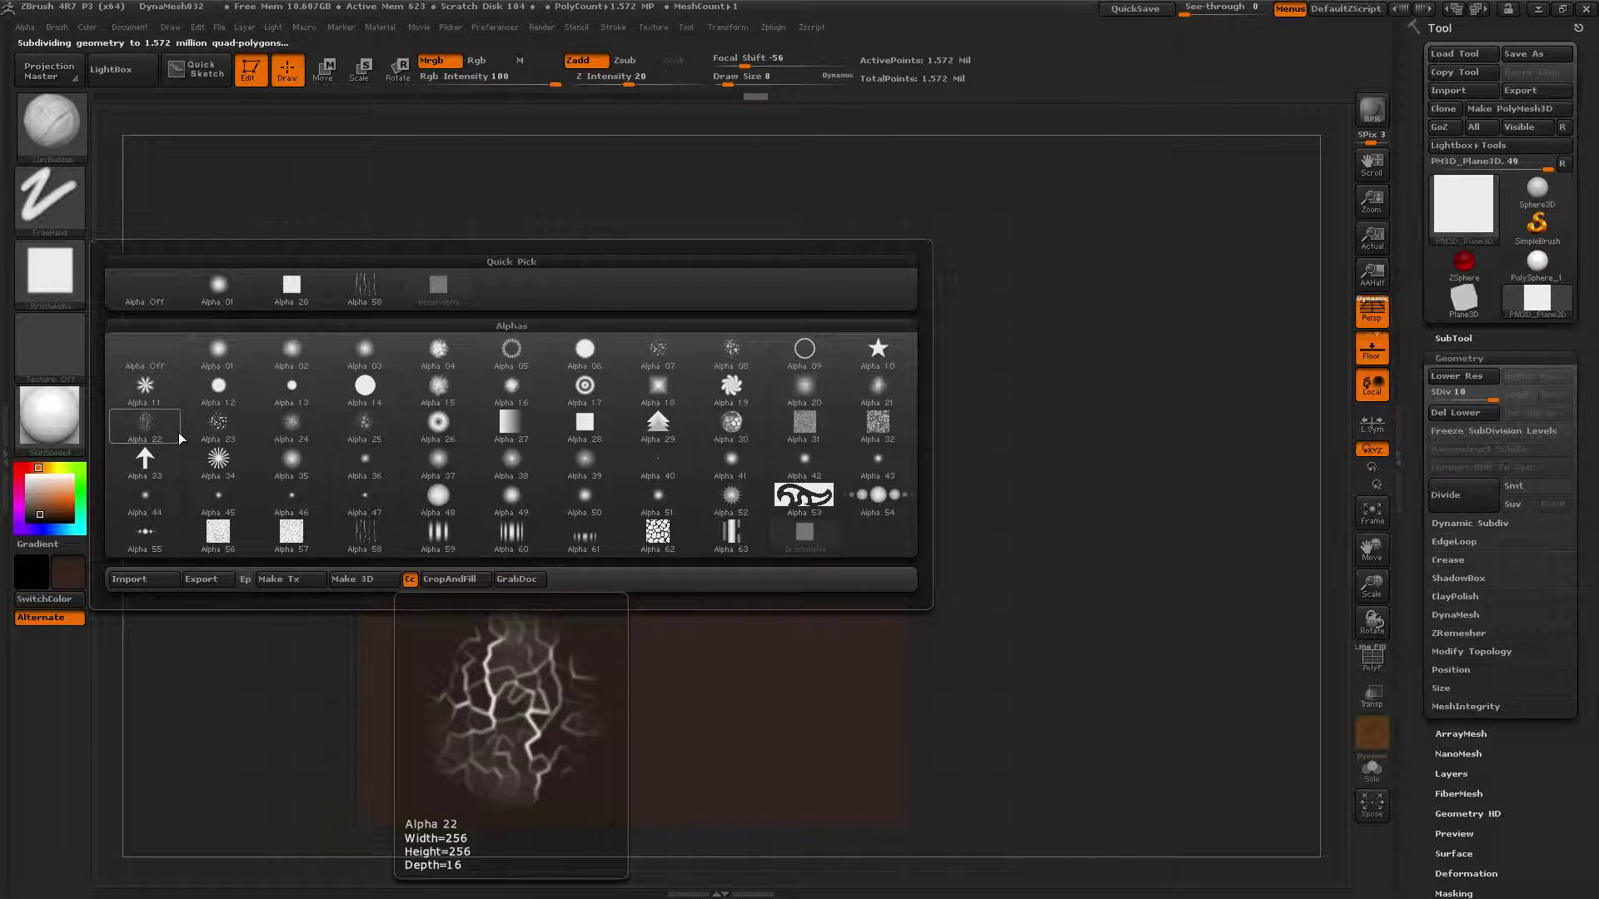
{"action": "mouse_move", "coordinate": [212, 436]}
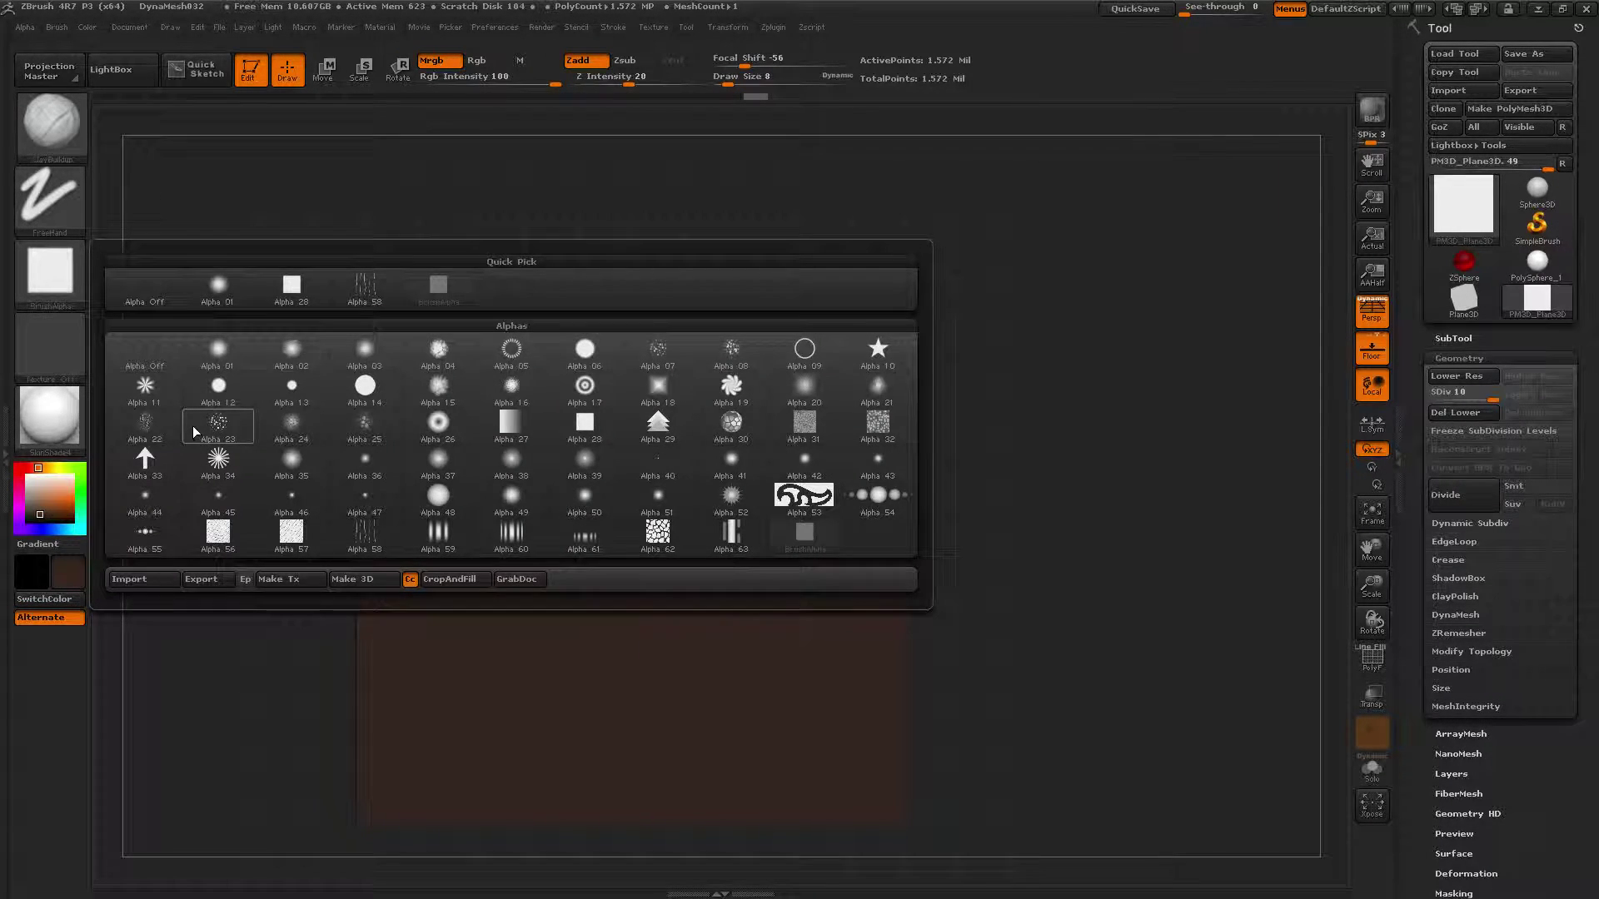
{"action": "left_click", "coordinate": [218, 425]}
{"action": "key", "text": "s"}
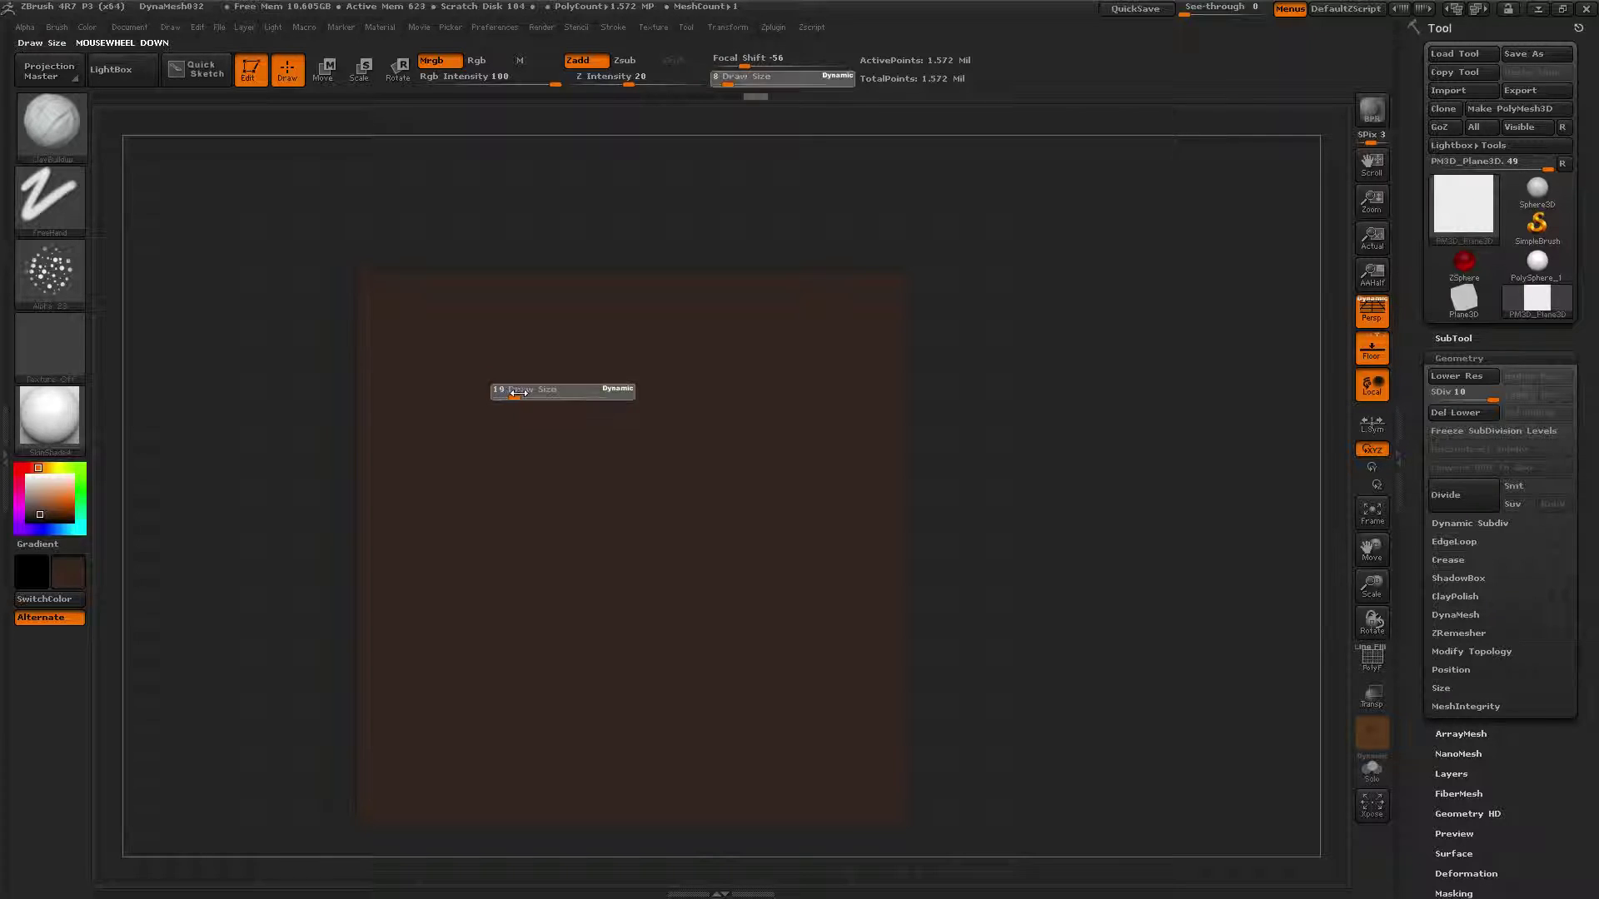
{"action": "left_click_drag", "start_coordinate": [560, 396], "coordinate": [551, 392]}
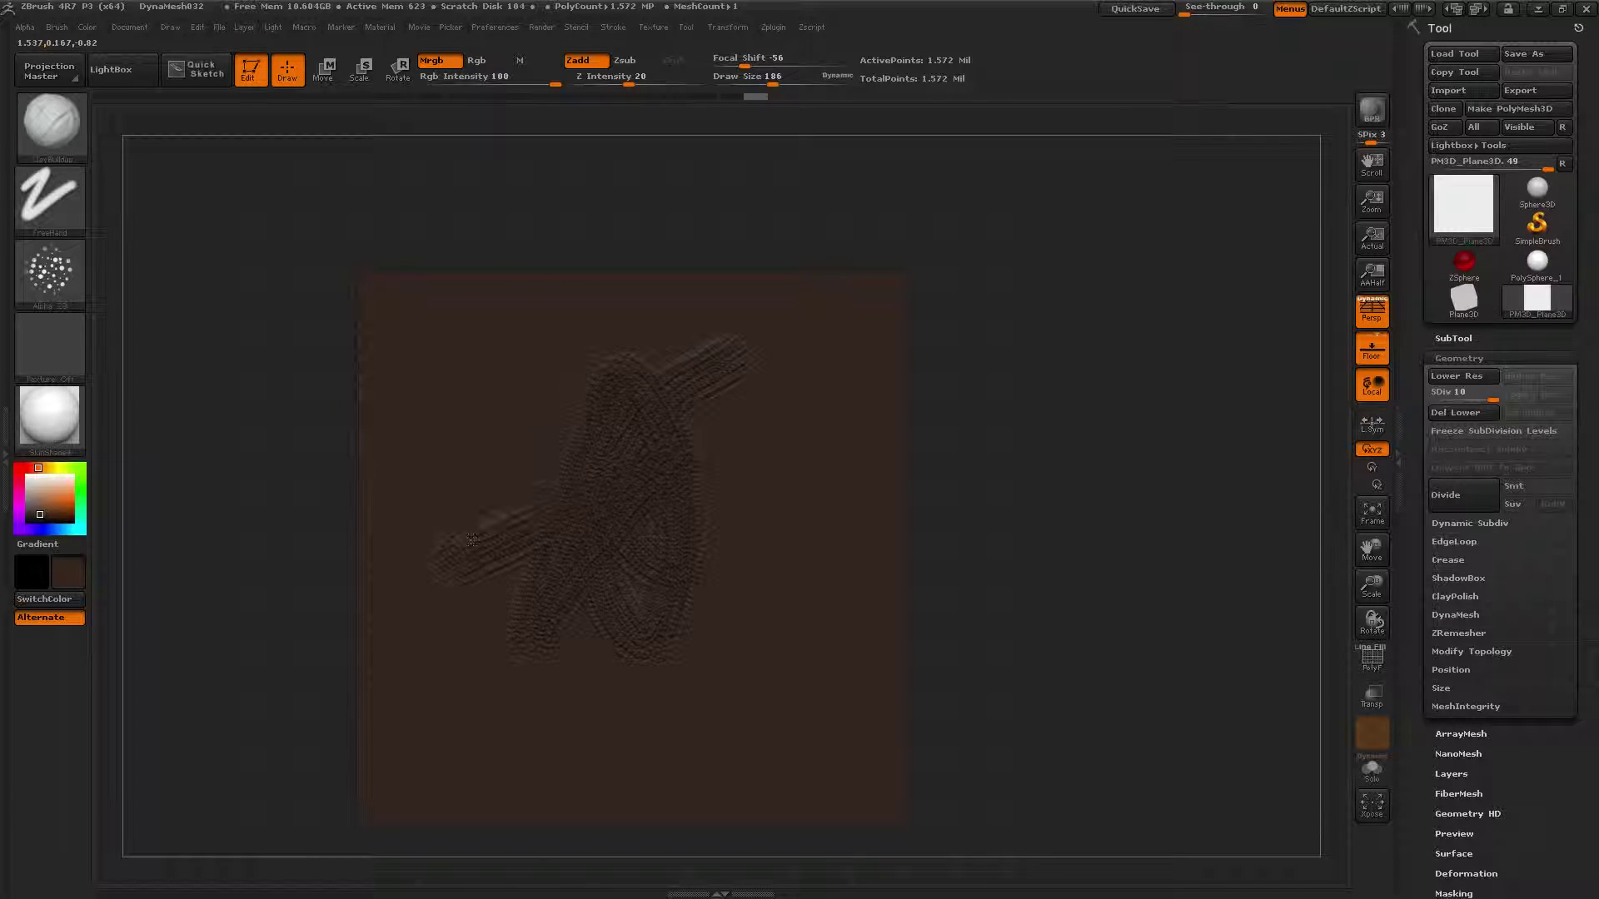
- Try freehand strokes with the alpha across the slab's top surface and undo them
{"action": "mouse_move", "coordinate": [472, 539]}
{"action": "left_mouse_down"}
{"action": "mouse_move", "coordinate": [581, 617]}
{"action": "mouse_move", "coordinate": [820, 508]}
{"action": "mouse_move", "coordinate": [795, 449]}
{"action": "mouse_move", "coordinate": [584, 569]}
{"action": "left_mouse_up"}
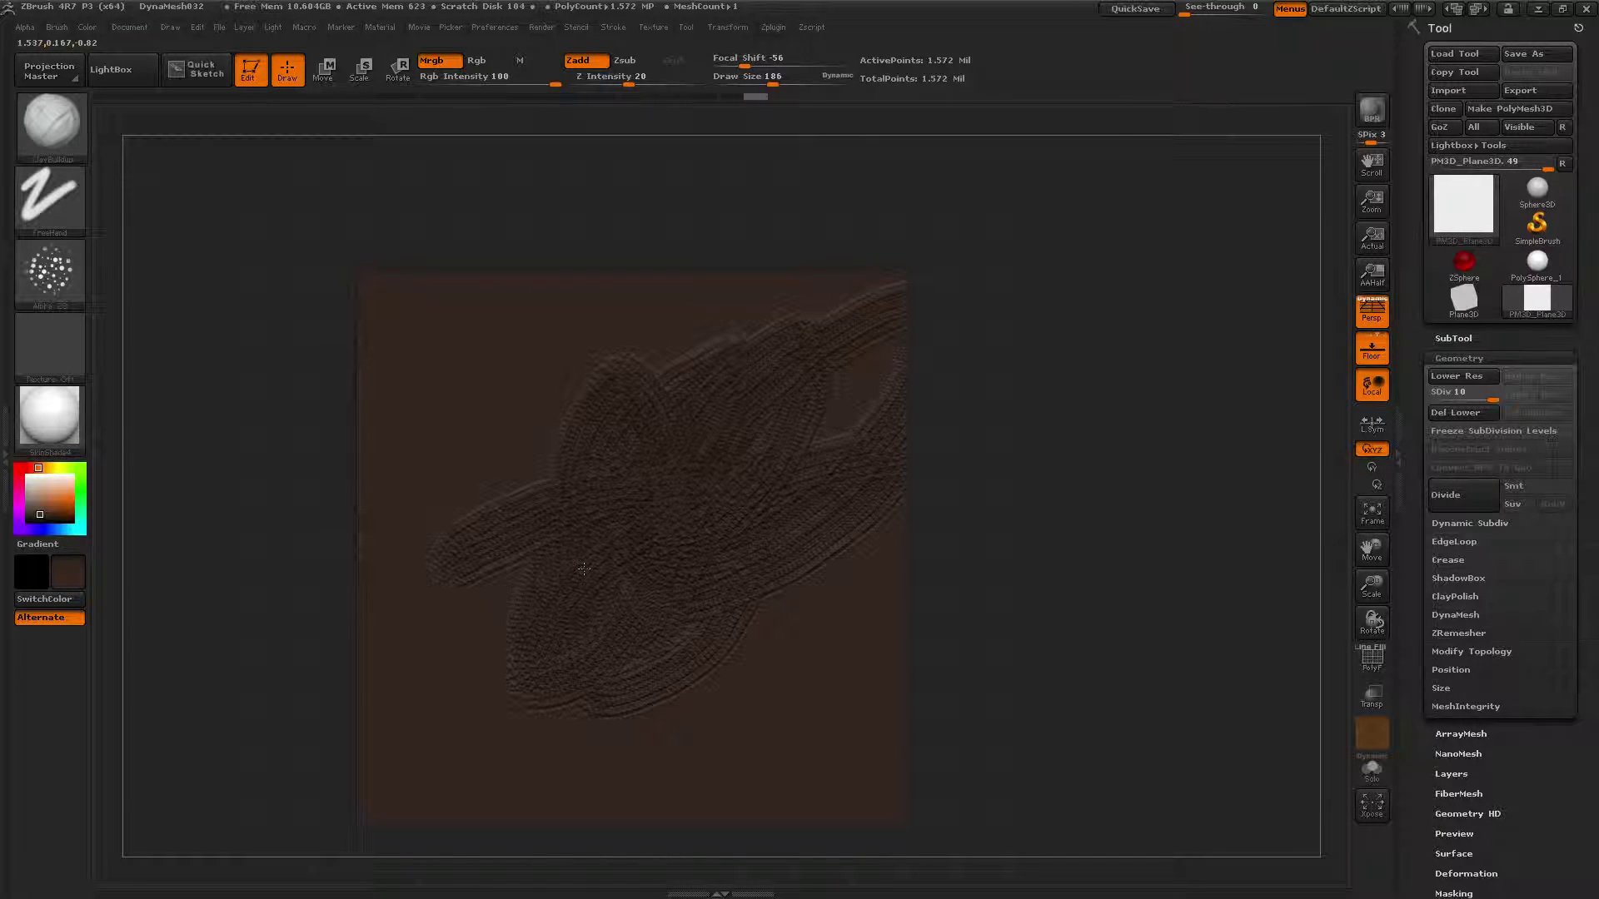
{"action": "key", "text": "ctrl+z"}
{"action": "key", "text": "ctrl+z"}
{"action": "key", "text": "ctrl+z"}
{"action": "key", "text": "ctrl+z"}
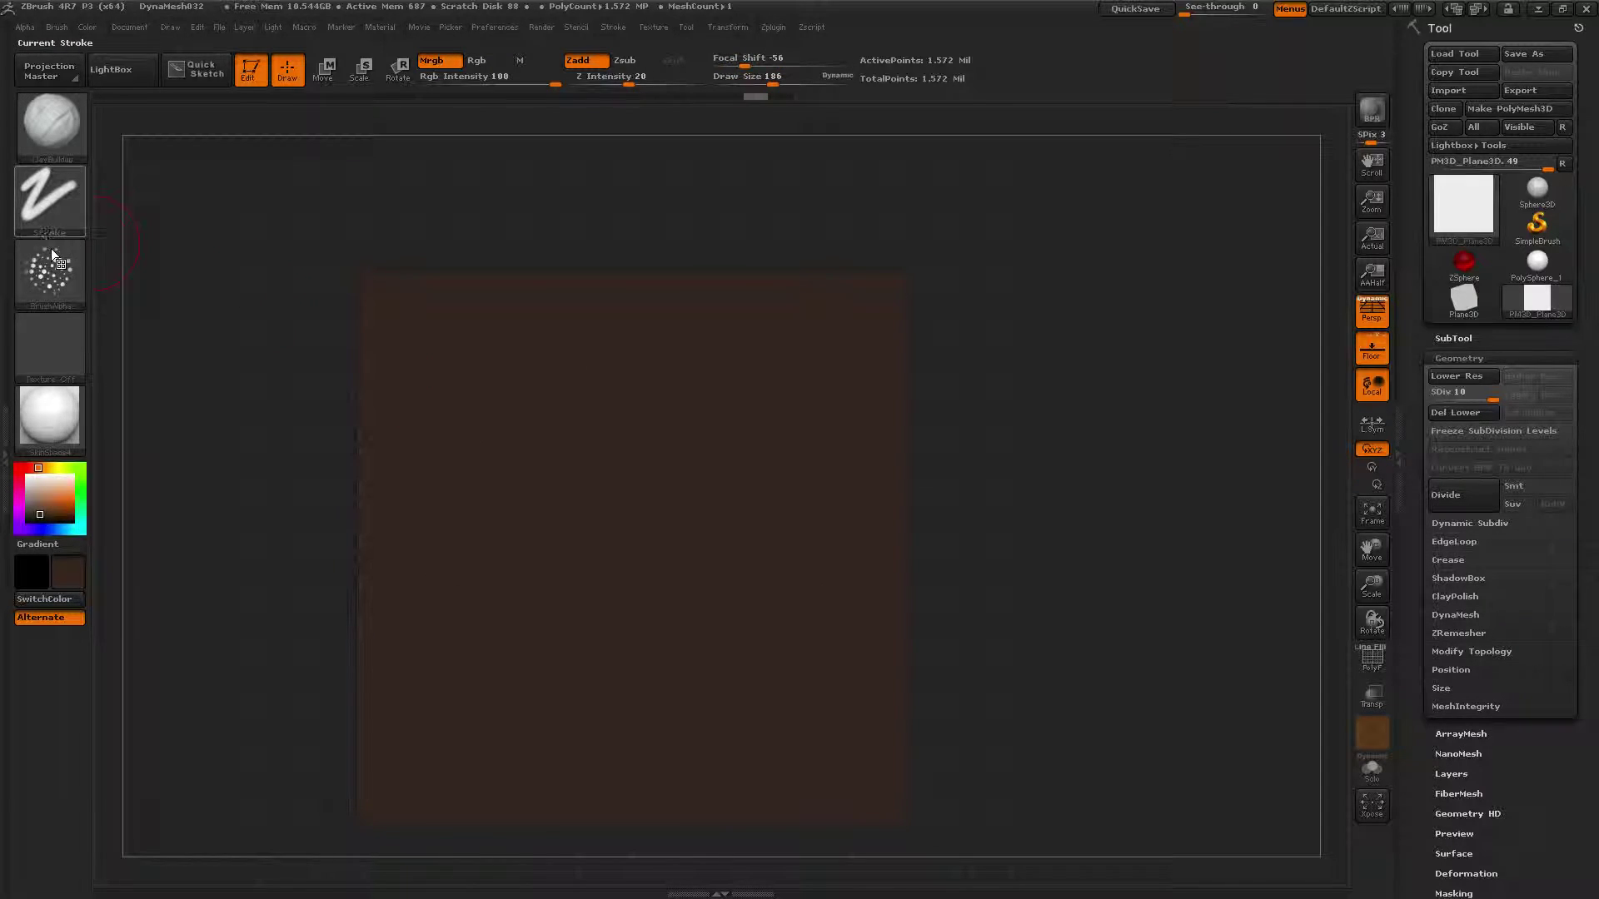
- Switch the brush stroke to Spray, testing it over the slab's top surface and undoing the test strokes
{"action": "left_click", "coordinate": [49, 188]}
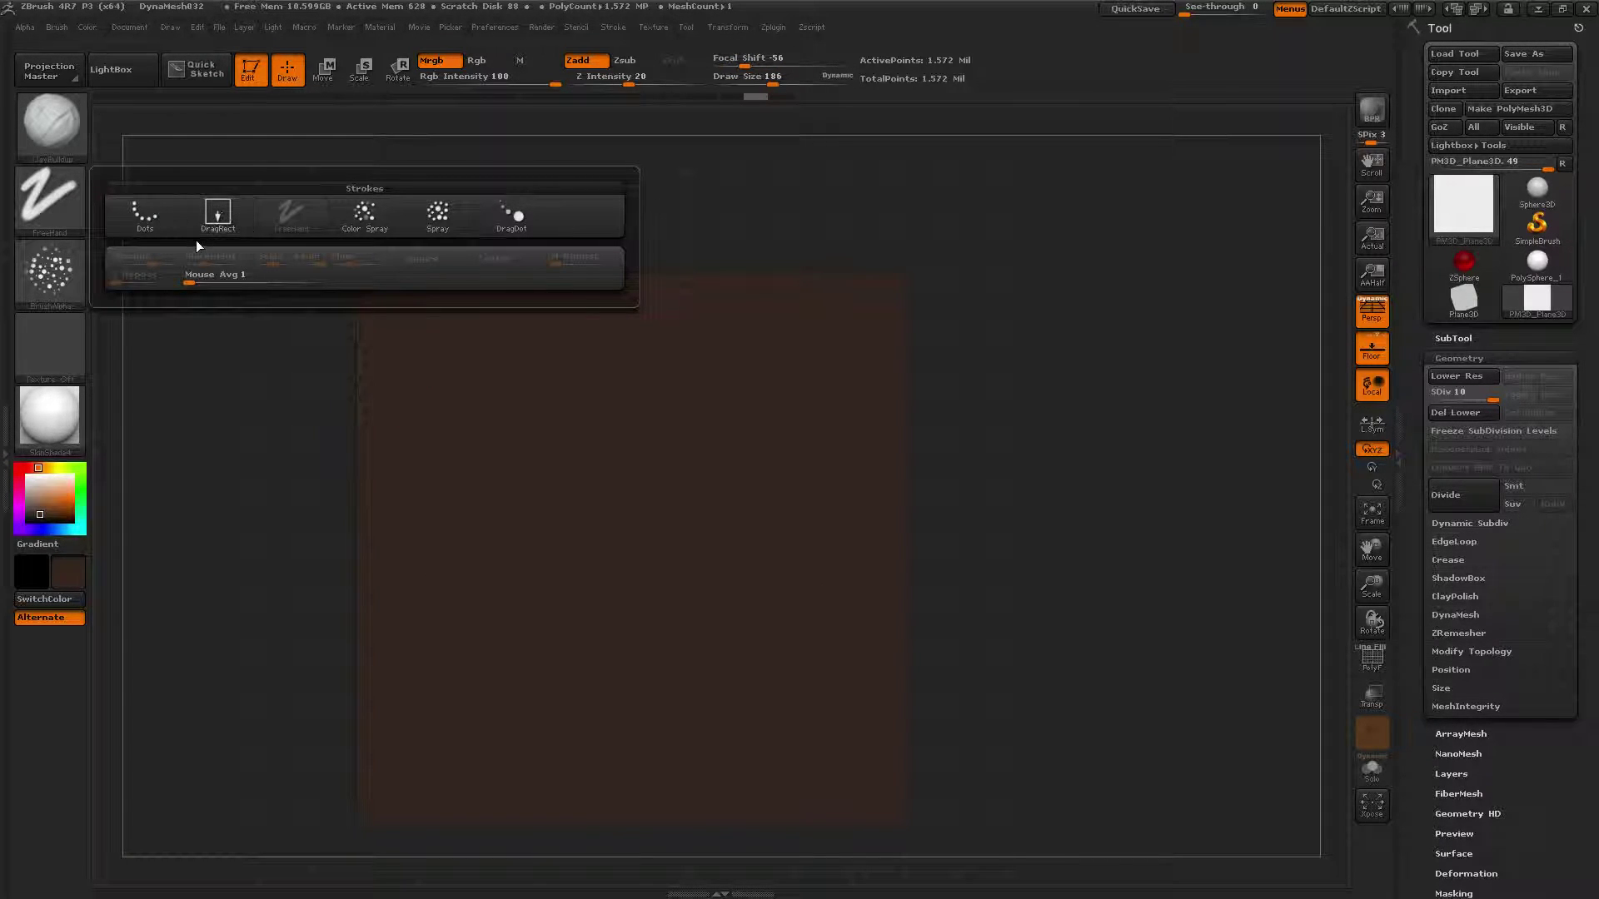
{"action": "left_click", "coordinate": [438, 217]}
{"action": "mouse_move", "coordinate": [714, 379]}
{"action": "left_mouse_down"}
{"action": "mouse_move", "coordinate": [575, 595]}
{"action": "mouse_move", "coordinate": [483, 666]}
{"action": "mouse_move", "coordinate": [757, 549]}
{"action": "mouse_move", "coordinate": [774, 420]}
{"action": "left_mouse_up"}
{"action": "mouse_move", "coordinate": [673, 485]}
{"action": "left_mouse_down"}
{"action": "mouse_move", "coordinate": [579, 326]}
{"action": "mouse_move", "coordinate": [791, 379]}
{"action": "mouse_move", "coordinate": [795, 333]}
{"action": "mouse_move", "coordinate": [499, 620]}
{"action": "left_mouse_up"}
{"action": "left_click_drag", "start_coordinate": [712, 686], "coordinate": [699, 593]}
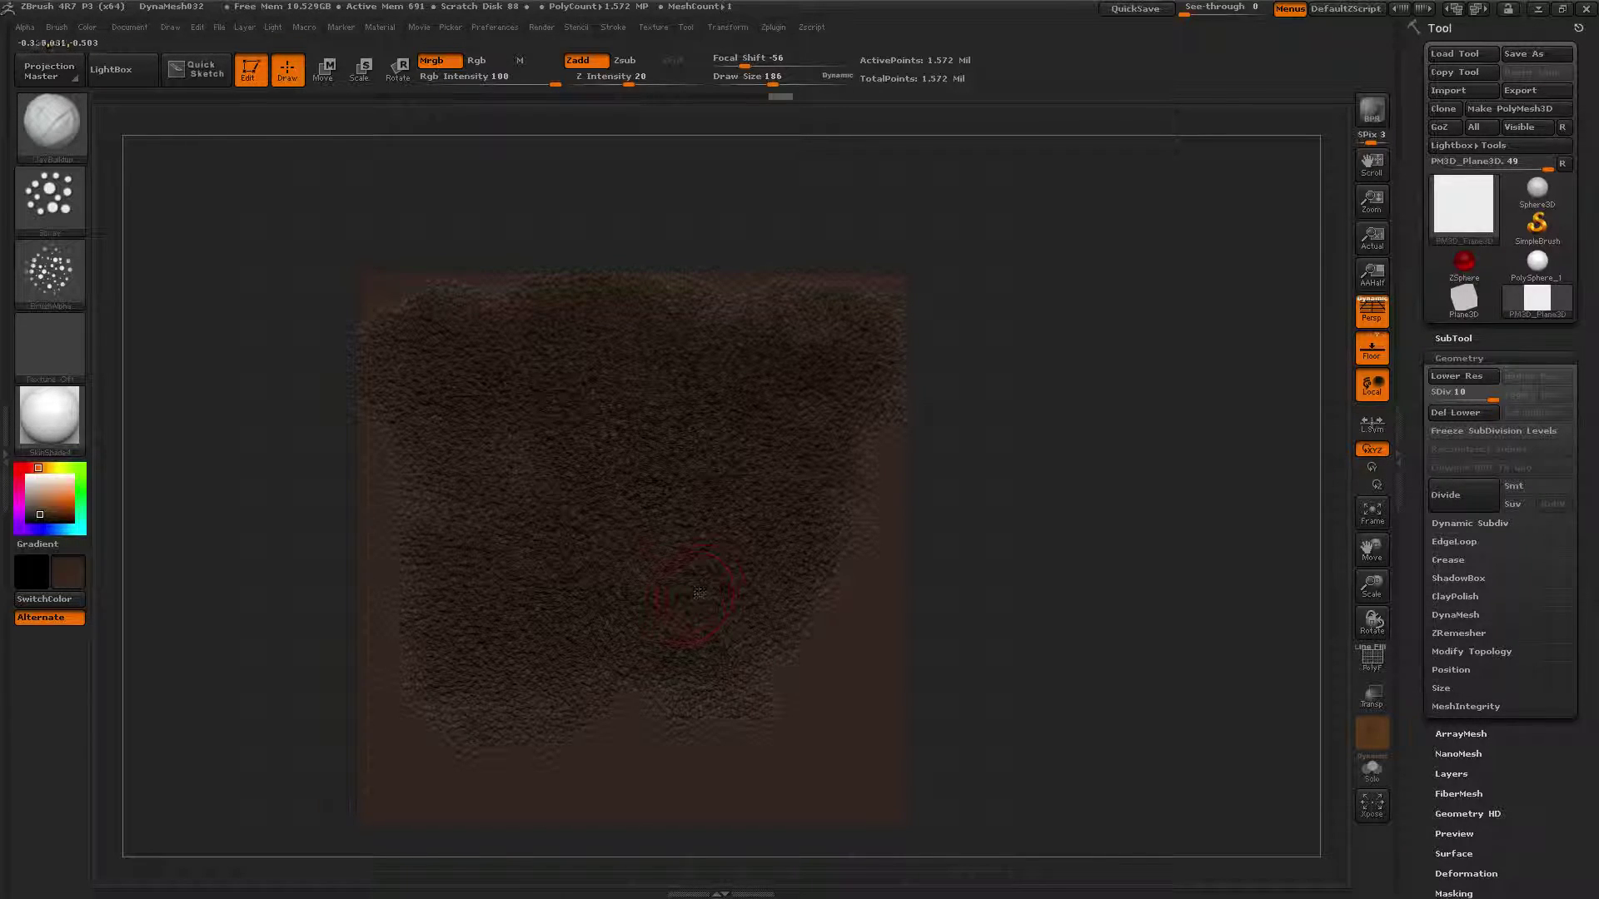
{"action": "key", "text": "ctrl+z"}
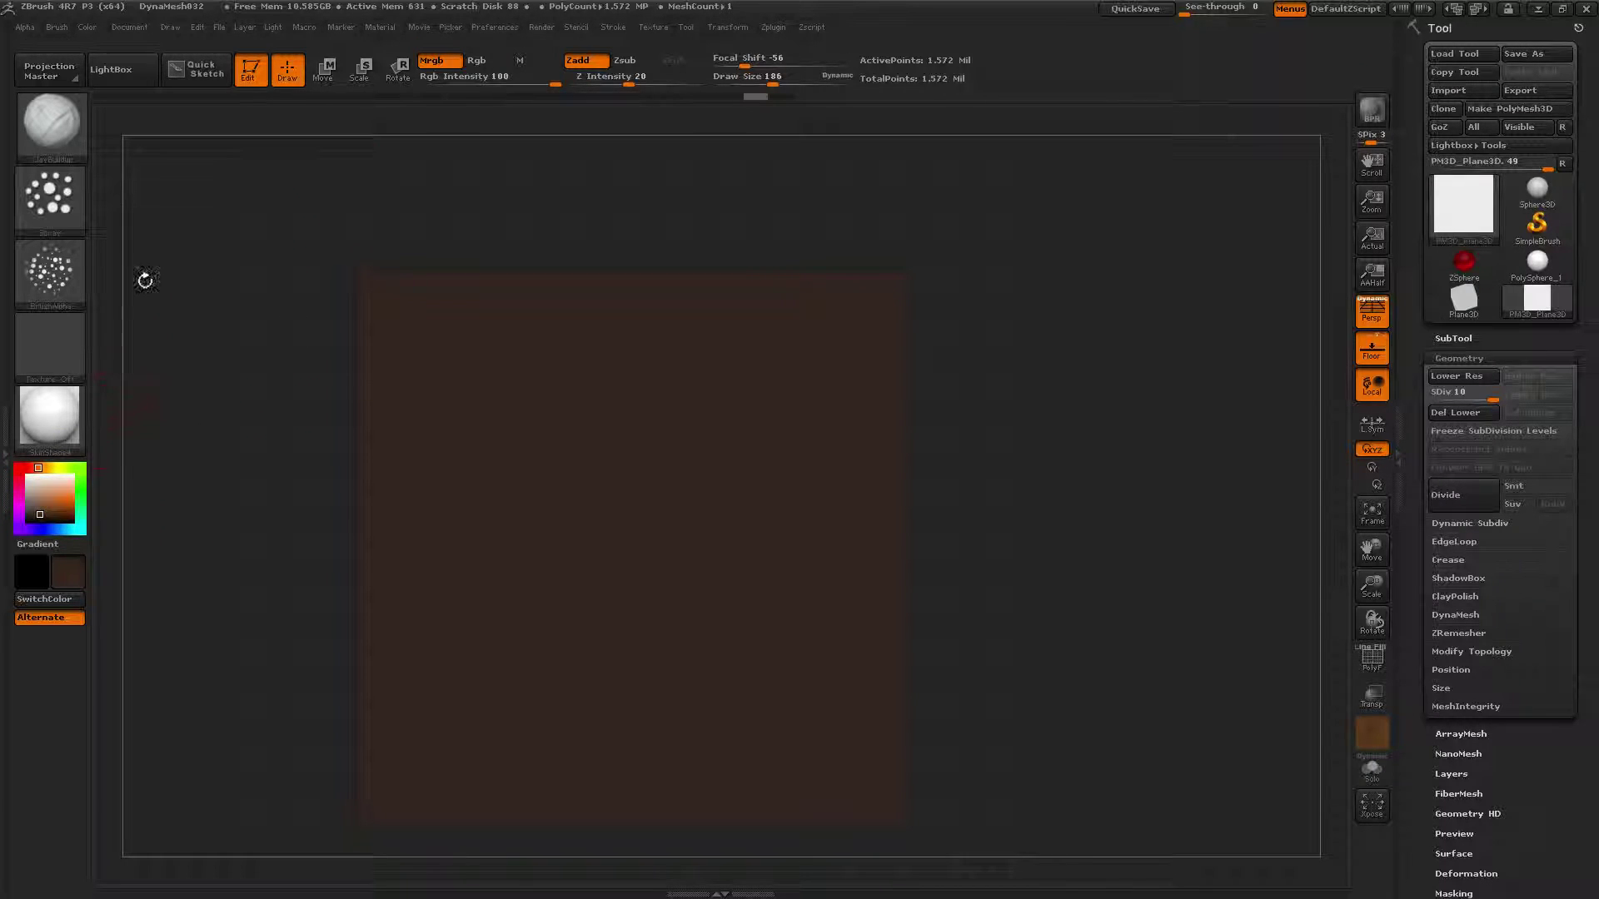
- Fill the whole slab with the dark brown color and set the current color to bright green with red 35, green 182 and blue 17
{"action": "left_click", "coordinate": [86, 26]}
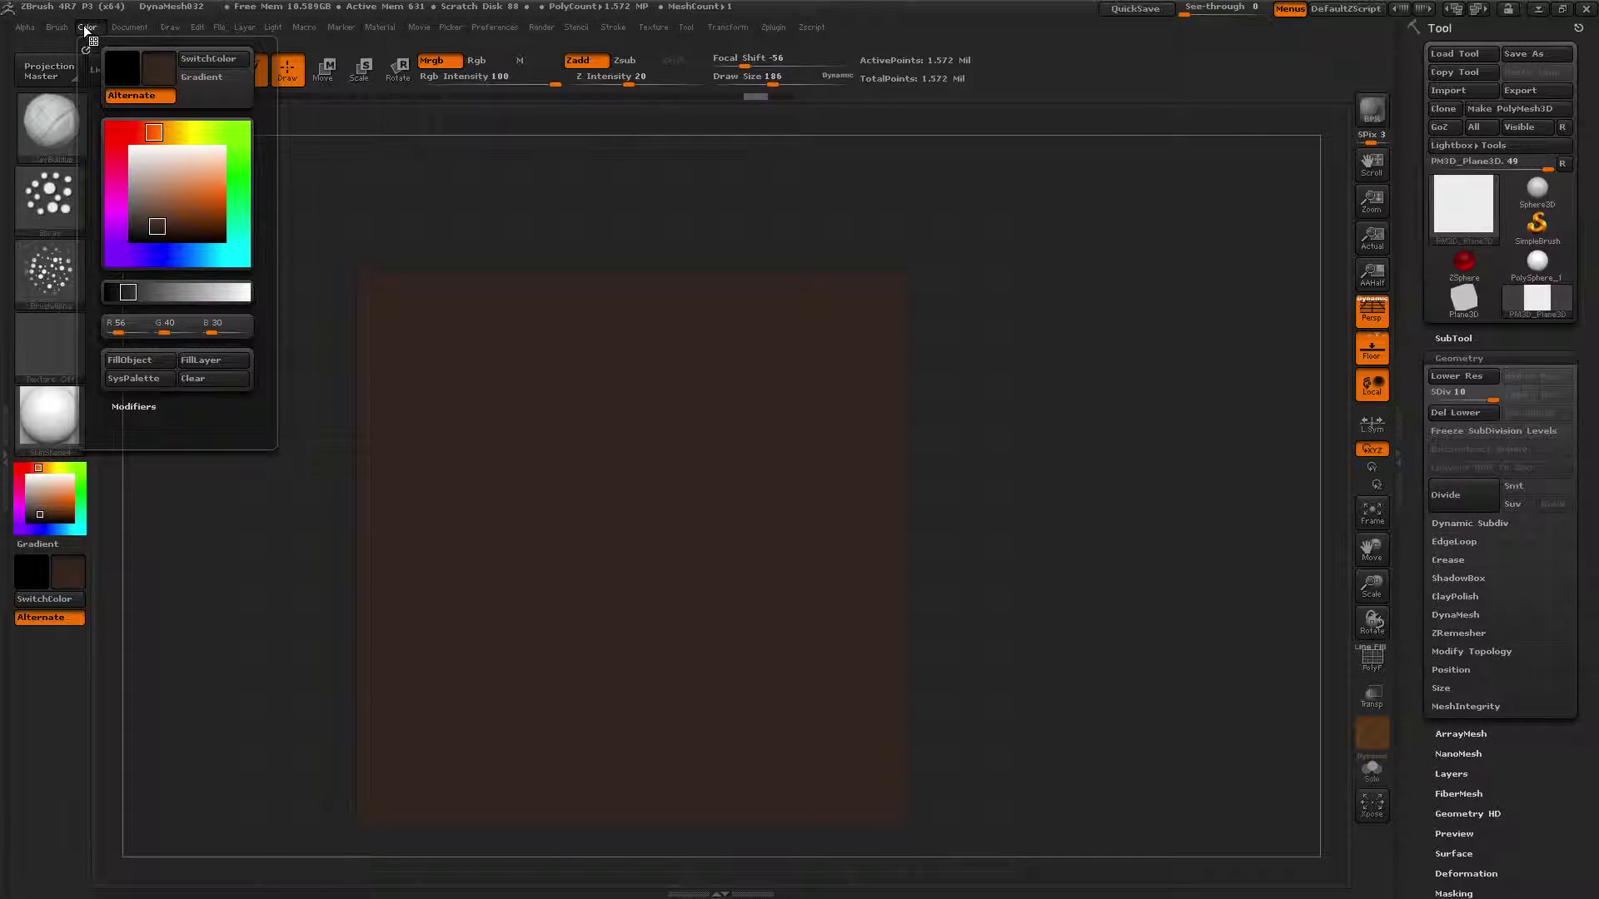
{"action": "left_click", "coordinate": [129, 361]}
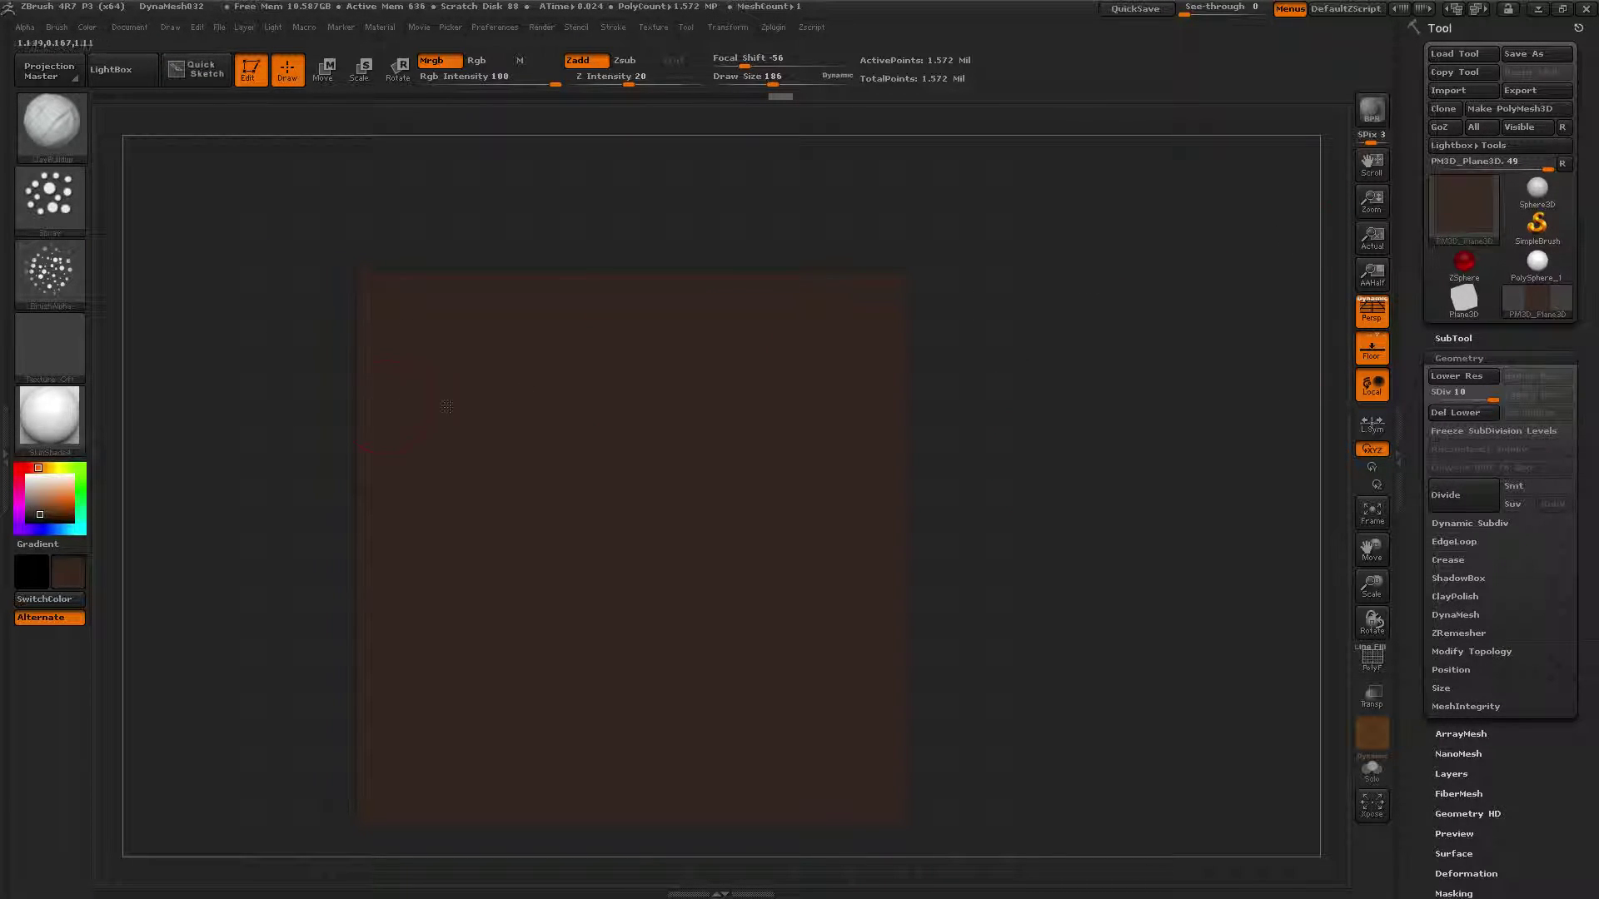
{"action": "left_click", "coordinate": [80, 487]}
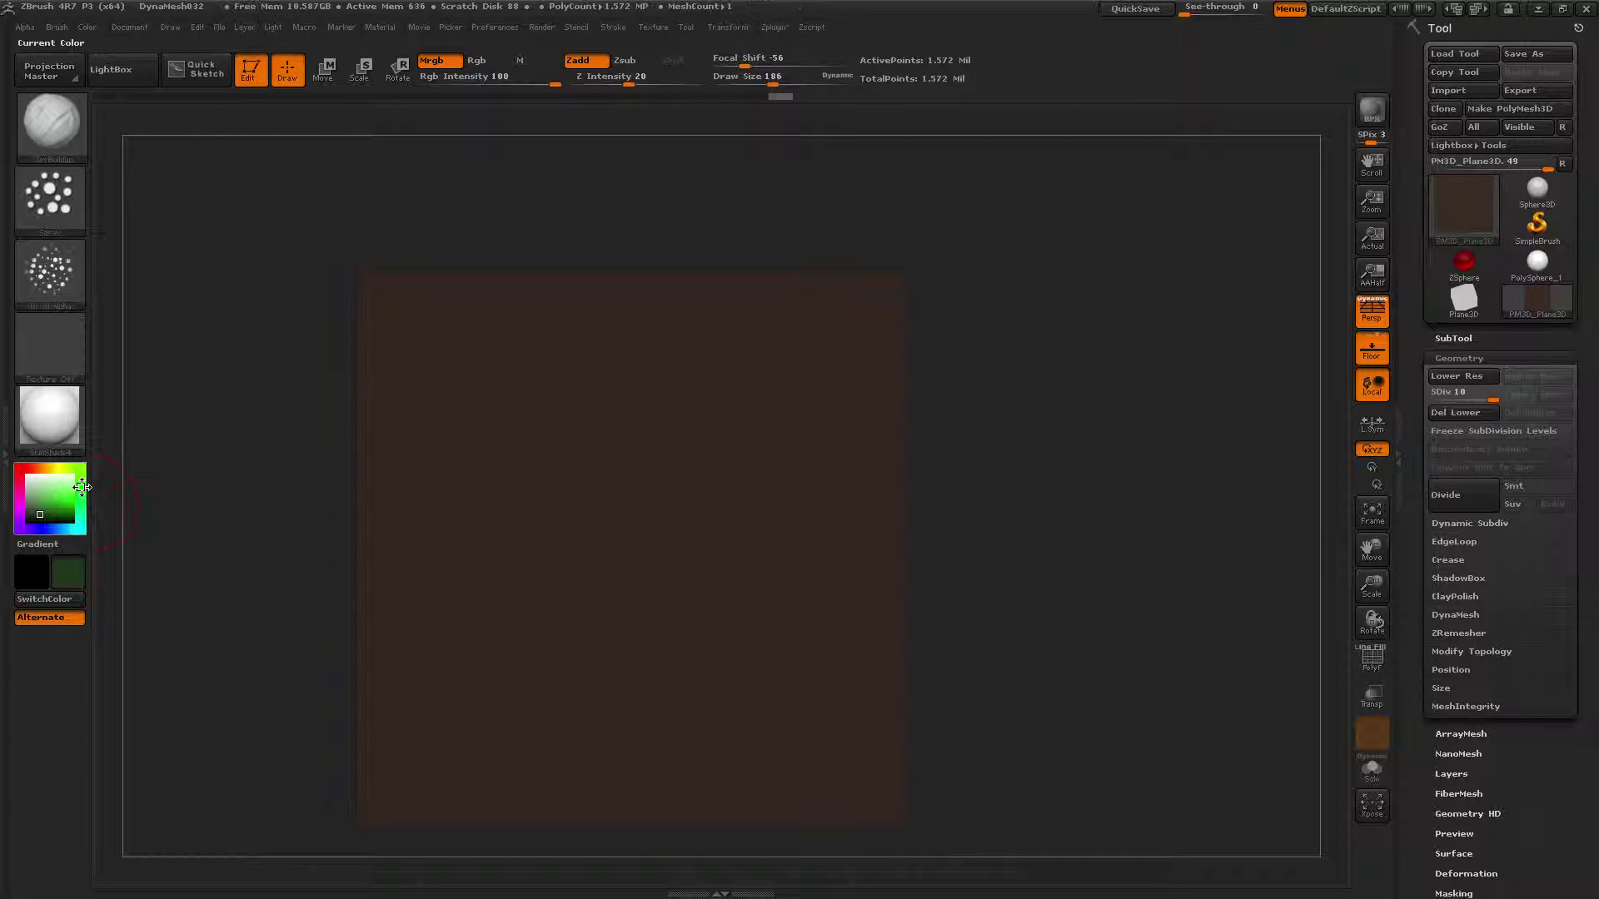
{"action": "left_click", "coordinate": [65, 502]}
{"action": "left_click", "coordinate": [66, 503]}
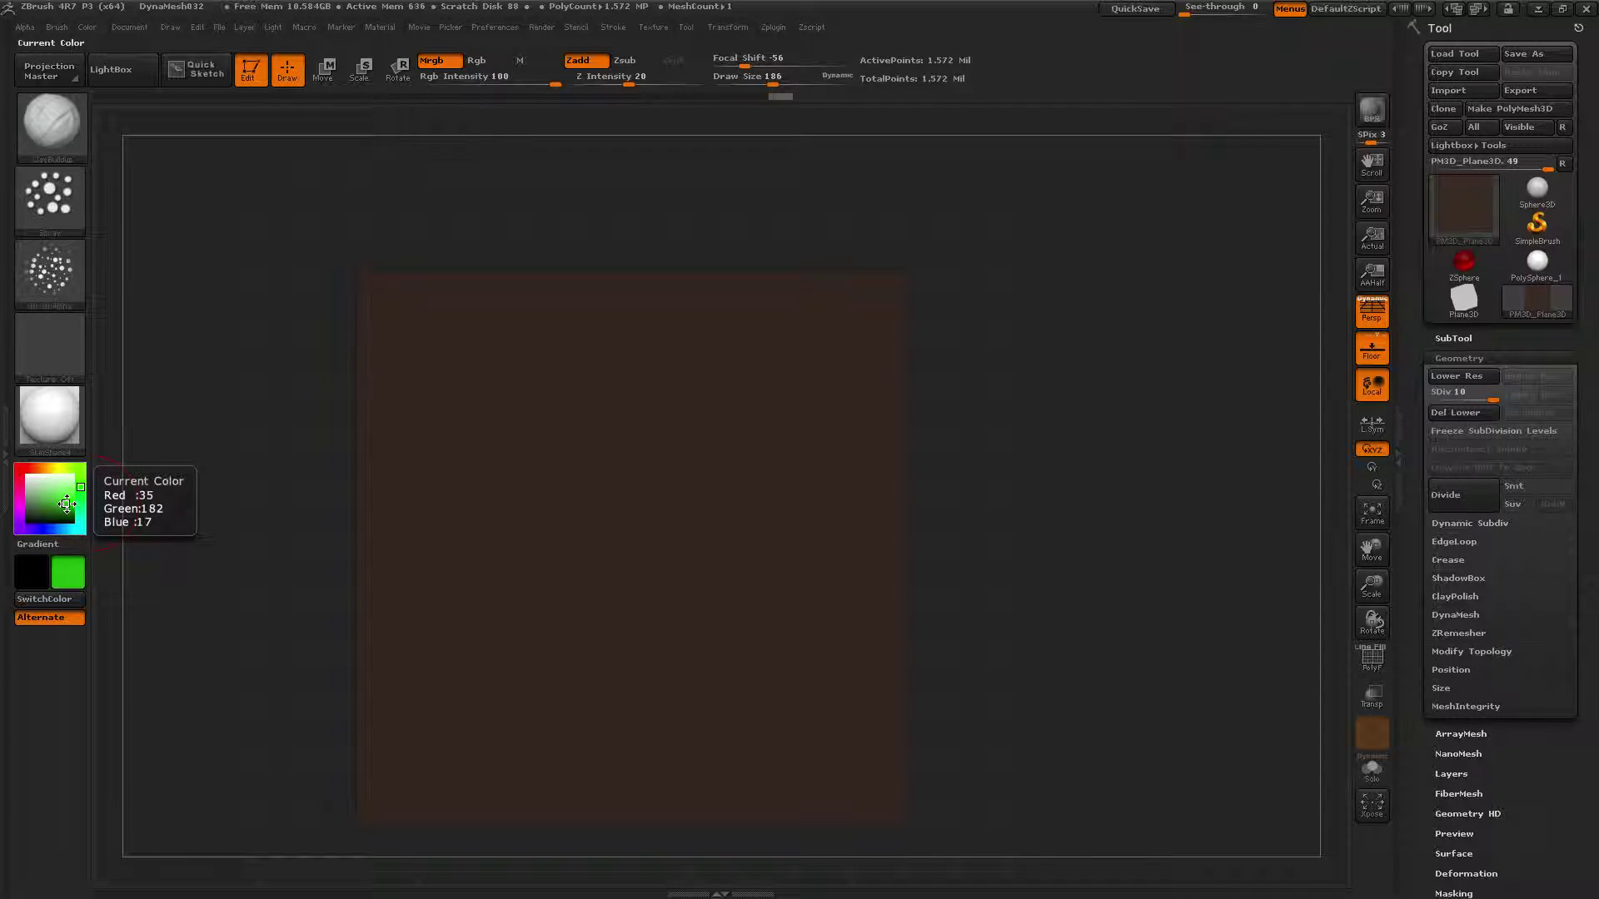
- Try spraying the green texture over the slab's entire top surface and undo it
{"action": "mouse_move", "coordinate": [465, 359]}
{"action": "left_mouse_down"}
{"action": "mouse_move", "coordinate": [691, 333]}
{"action": "mouse_move", "coordinate": [845, 425]}
{"action": "mouse_move", "coordinate": [666, 542]}
{"action": "left_mouse_up"}
{"action": "mouse_move", "coordinate": [792, 499]}
{"action": "left_mouse_down"}
{"action": "mouse_move", "coordinate": [533, 483]}
{"action": "mouse_move", "coordinate": [466, 574]}
{"action": "mouse_move", "coordinate": [833, 591]}
{"action": "mouse_move", "coordinate": [527, 749]}
{"action": "mouse_move", "coordinate": [833, 732]}
{"action": "mouse_move", "coordinate": [499, 775]}
{"action": "mouse_move", "coordinate": [791, 799]}
{"action": "mouse_move", "coordinate": [366, 658]}
{"action": "mouse_move", "coordinate": [679, 645]}
{"action": "mouse_move", "coordinate": [754, 604]}
{"action": "mouse_move", "coordinate": [550, 360]}
{"action": "mouse_move", "coordinate": [783, 310]}
{"action": "mouse_move", "coordinate": [750, 367]}
{"action": "mouse_move", "coordinate": [533, 292]}
{"action": "mouse_move", "coordinate": [700, 333]}
{"action": "mouse_move", "coordinate": [979, 463]}
{"action": "mouse_move", "coordinate": [1030, 537]}
{"action": "left_mouse_up"}
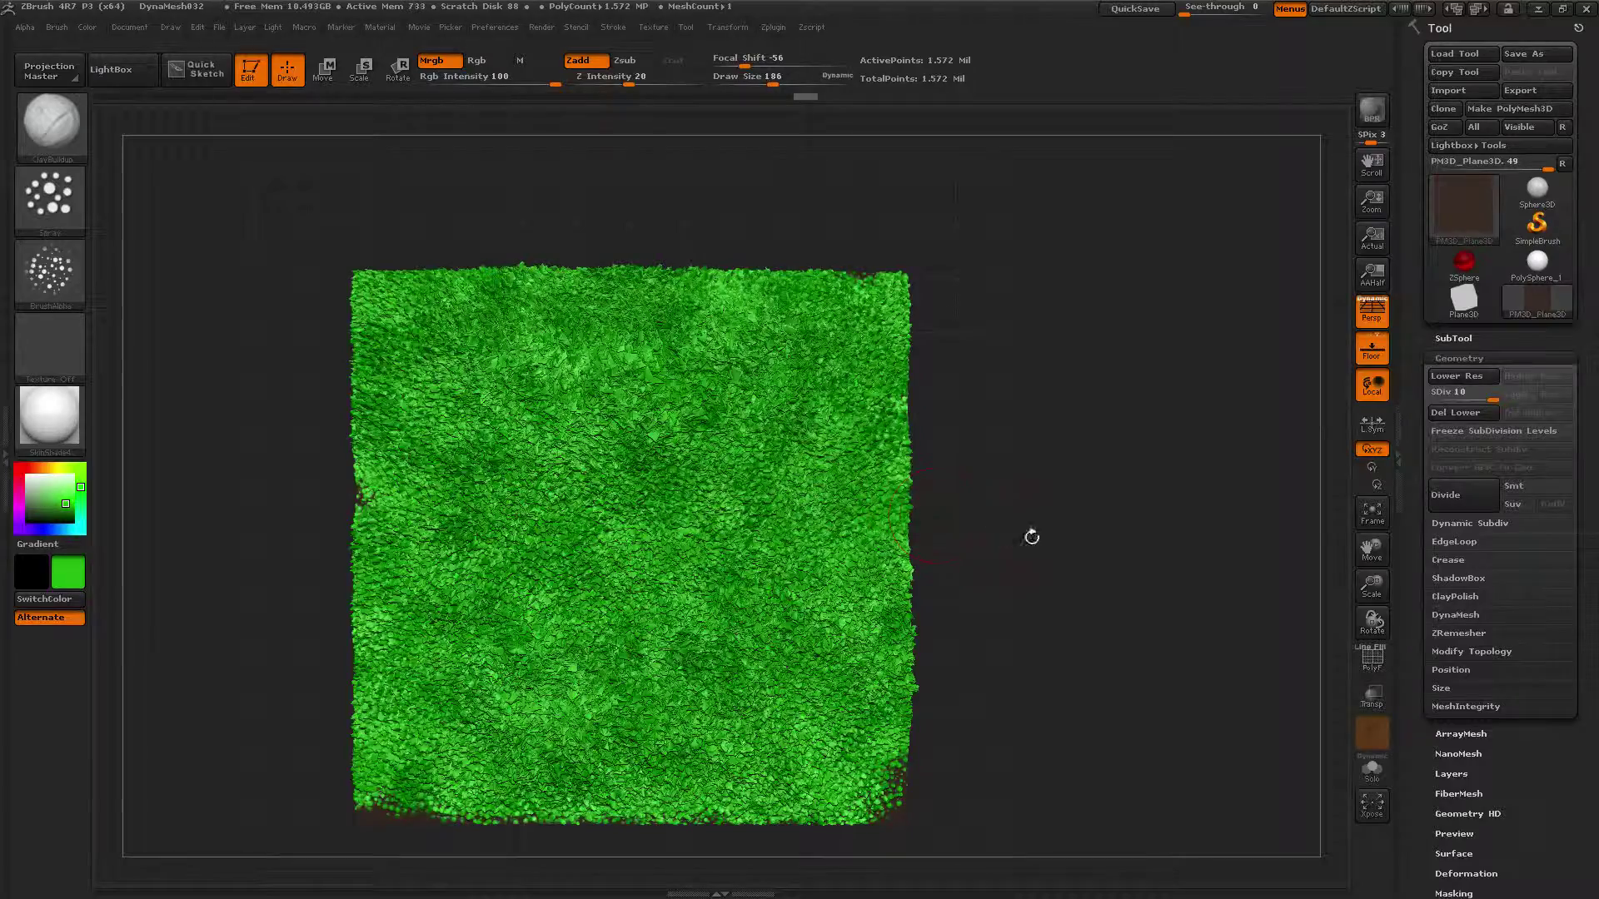
{"action": "left_click_drag", "start_coordinate": [1046, 690], "coordinate": [1050, 471]}
{"action": "key", "text": "ctrl+z"}
- Turn off perspective and the floor grid, and mask the lower half of the slab from a framed side view
{"action": "mouse_move", "coordinate": [1059, 598]}
{"action": "left_mouse_down"}
{"action": "mouse_move", "coordinate": [1042, 399]}
{"action": "mouse_move", "coordinate": [1024, 574]}
{"action": "mouse_move", "coordinate": [1046, 614]}
{"action": "left_mouse_up"}
{"action": "left_click", "coordinate": [1359, 323]}
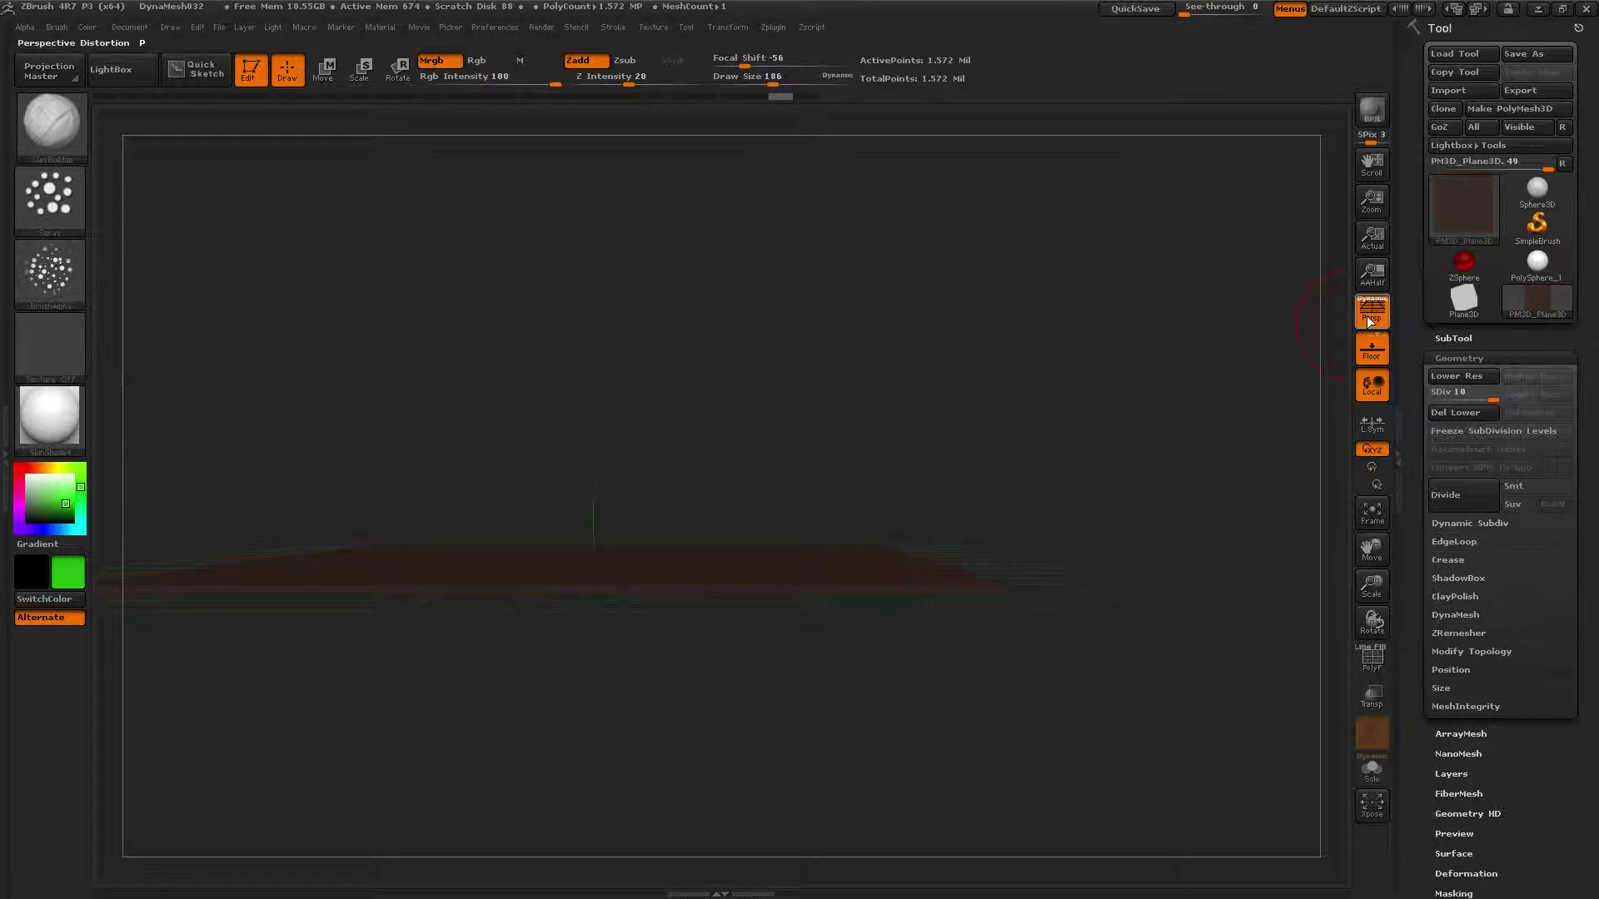
{"action": "mouse_move", "coordinate": [715, 677]}
{"action": "left_mouse_down"}
{"action": "mouse_move", "coordinate": [771, 667]}
{"action": "mouse_move", "coordinate": [785, 717]}
{"action": "left_mouse_up"}
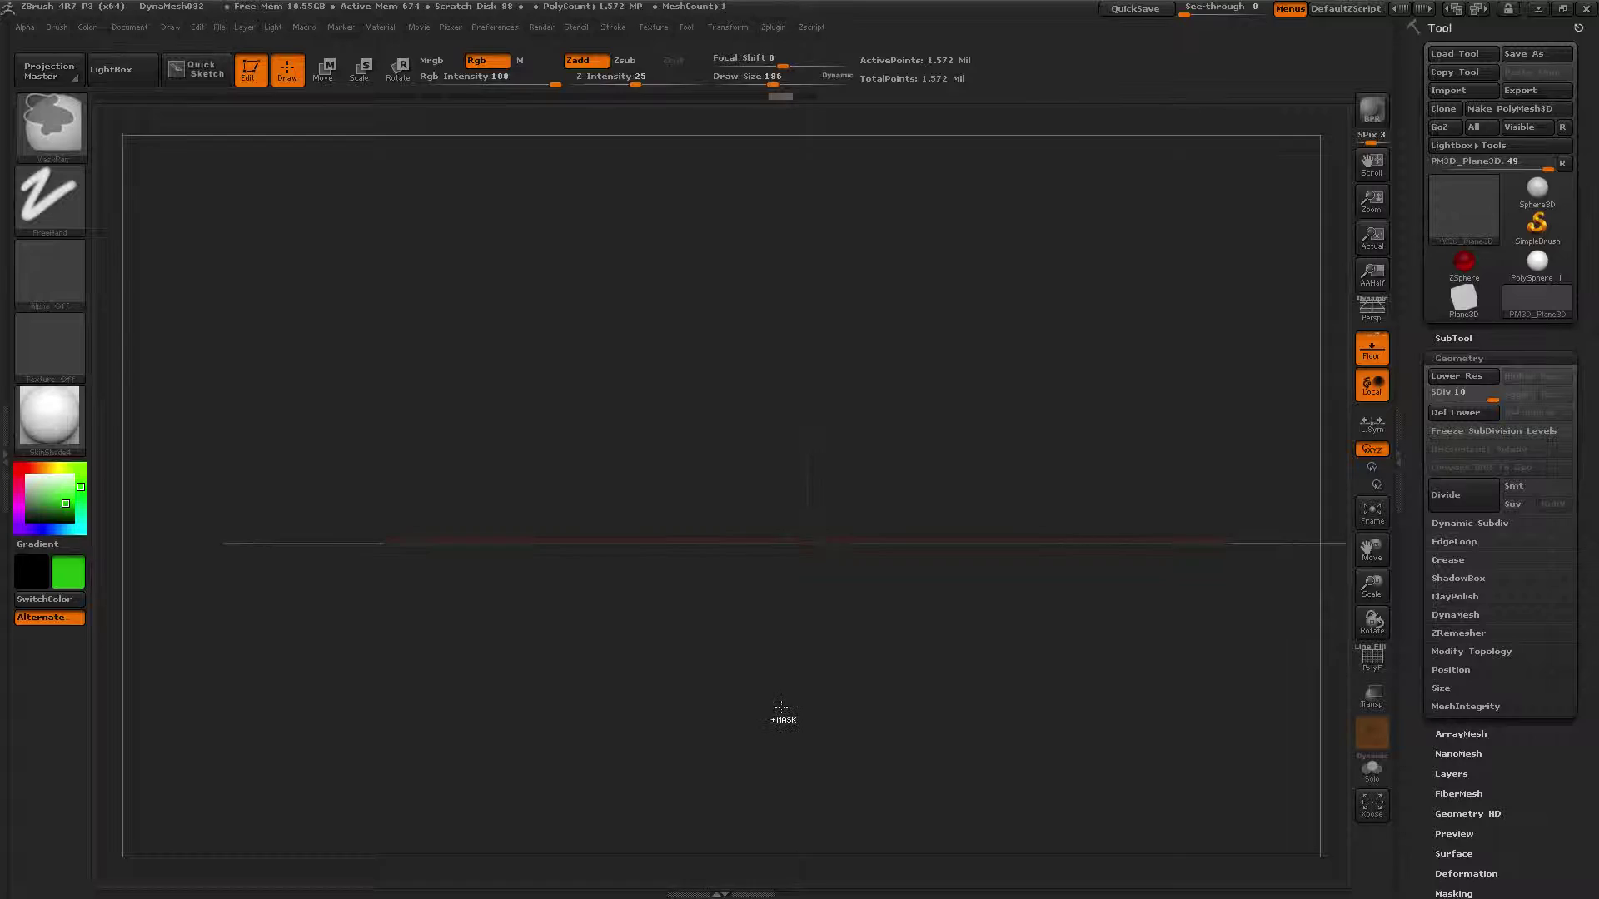
{"action": "key", "text": "f"}
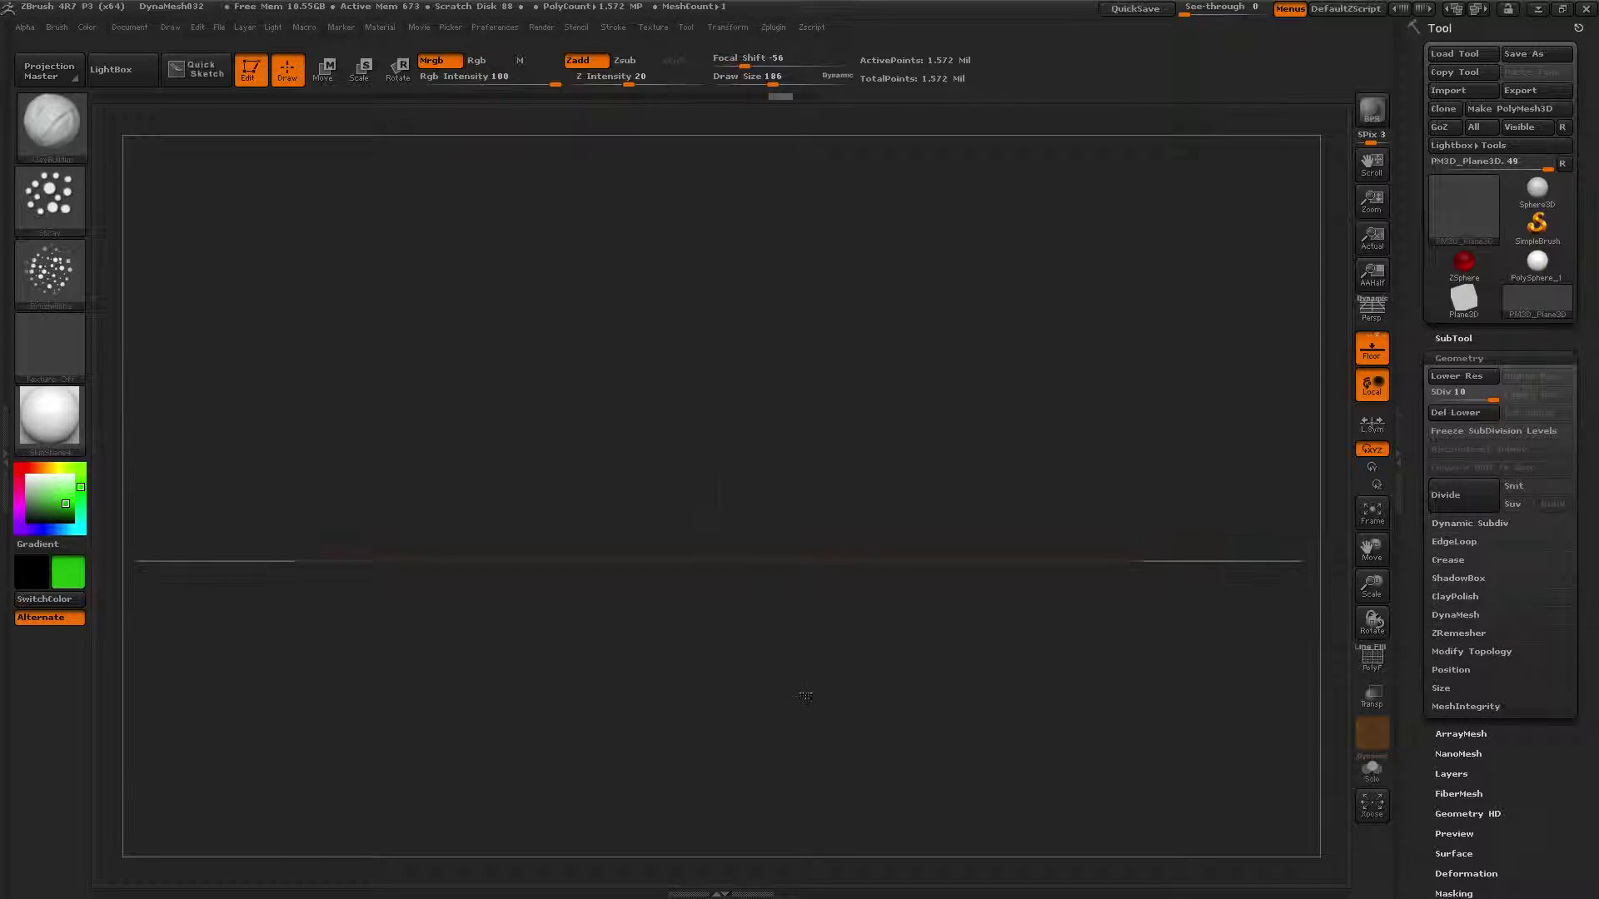
{"action": "left_click", "coordinate": [1372, 356]}
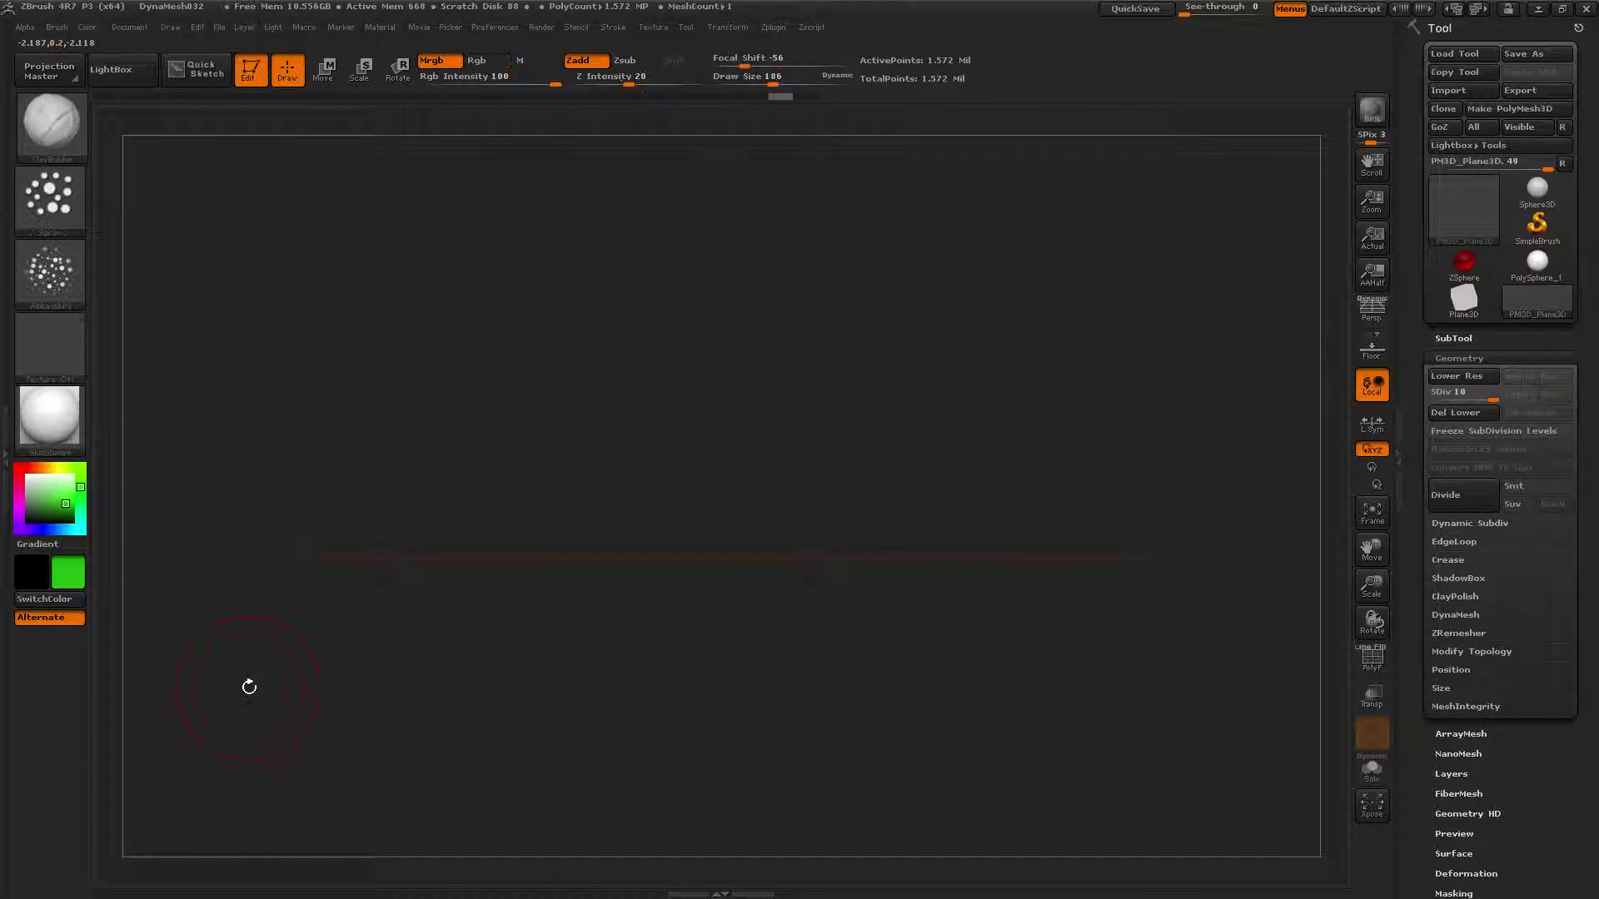
{"action": "mouse_move", "coordinate": [238, 689]}
{"action": "left_mouse_down", "text": "ctrl"}
{"action": "mouse_move", "coordinate": [392, 647]}
{"action": "mouse_move", "coordinate": [1052, 553]}
{"action": "mouse_move", "coordinate": [1238, 572]}
{"action": "mouse_move", "coordinate": [1238, 557]}
{"action": "left_mouse_up", "text": "ctrl"}
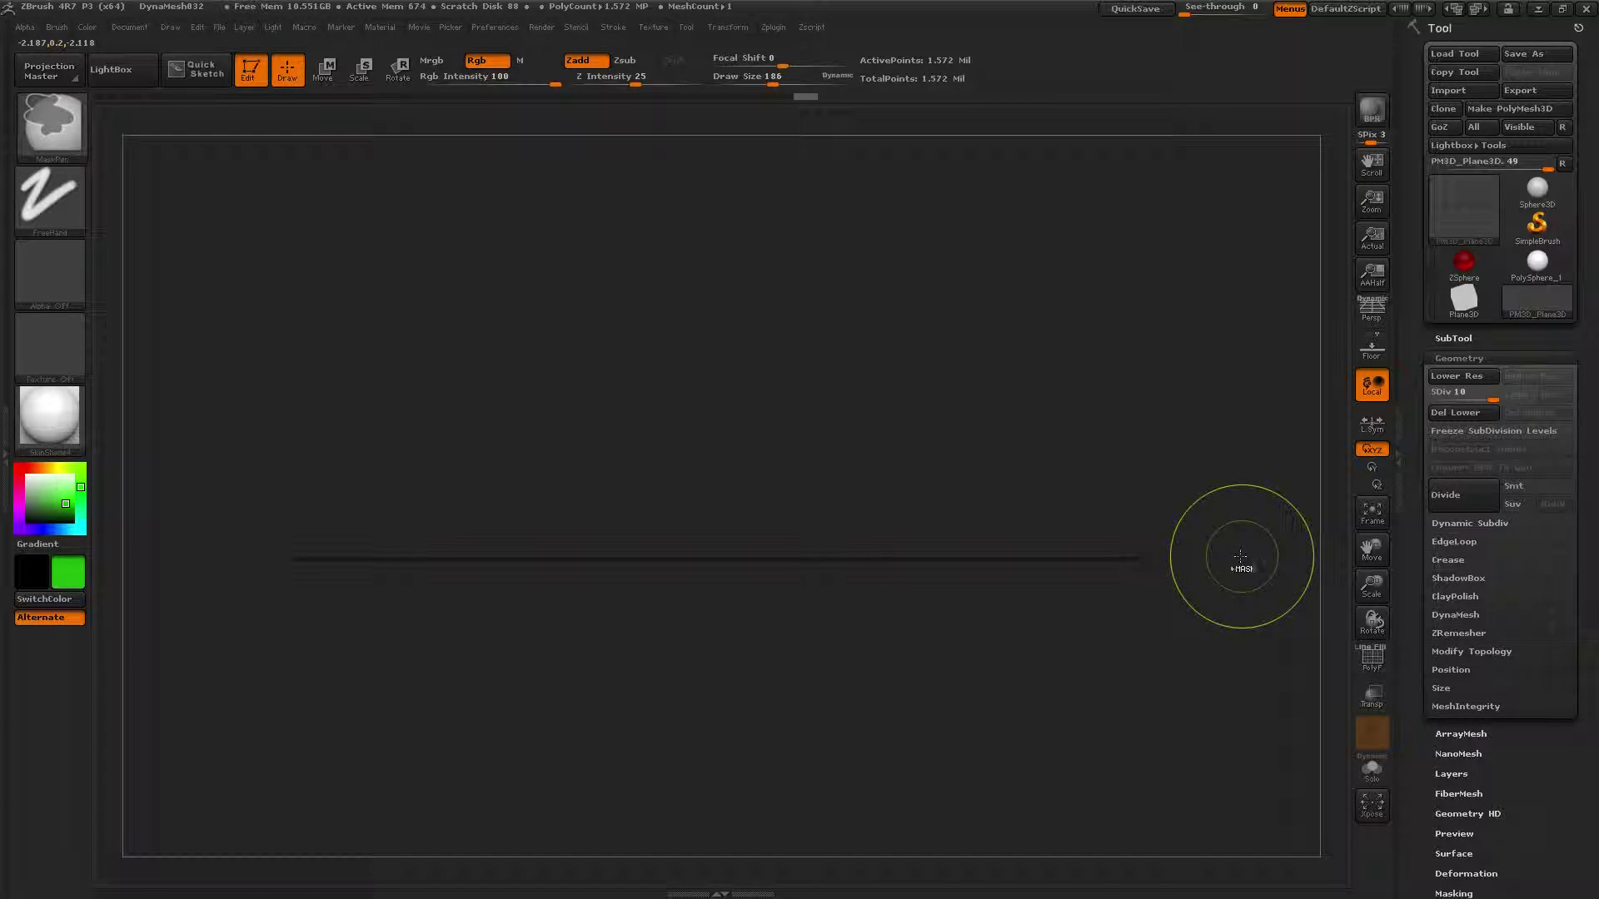
- Try spraying green texture on the unmasked top of the slab and undo the strokes
{"action": "mouse_move", "coordinate": [732, 291]}
{"action": "left_mouse_down"}
{"action": "mouse_move", "coordinate": [745, 385]}
{"action": "mouse_move", "coordinate": [716, 149]}
{"action": "mouse_move", "coordinate": [719, 355]}
{"action": "left_mouse_up"}
{"action": "left_click_drag", "start_coordinate": [425, 637], "coordinate": [901, 656]}
{"action": "key", "text": "ctrl+z"}
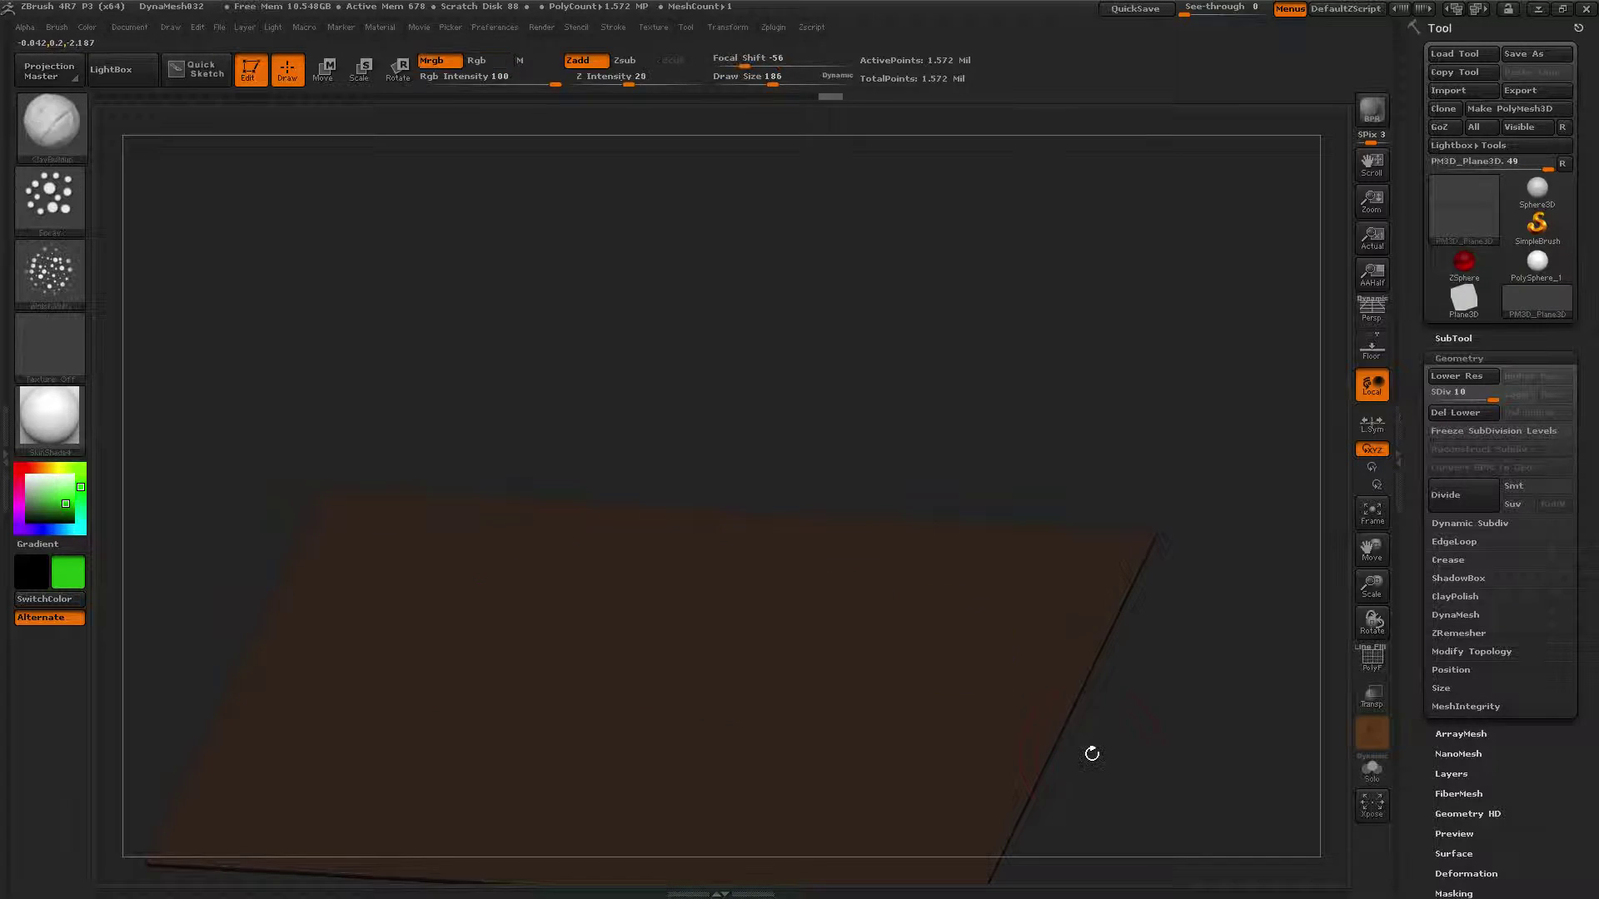
{"action": "mouse_move", "coordinate": [1088, 749]}
{"action": "left_mouse_down"}
{"action": "mouse_move", "coordinate": [1018, 459]}
{"action": "mouse_move", "coordinate": [867, 582]}
{"action": "mouse_move", "coordinate": [1029, 551]}
{"action": "left_mouse_up"}
{"action": "mouse_move", "coordinate": [1017, 775]}
{"action": "left_mouse_down"}
{"action": "mouse_move", "coordinate": [993, 738]}
{"action": "mouse_move", "coordinate": [1006, 810]}
{"action": "left_mouse_up"}
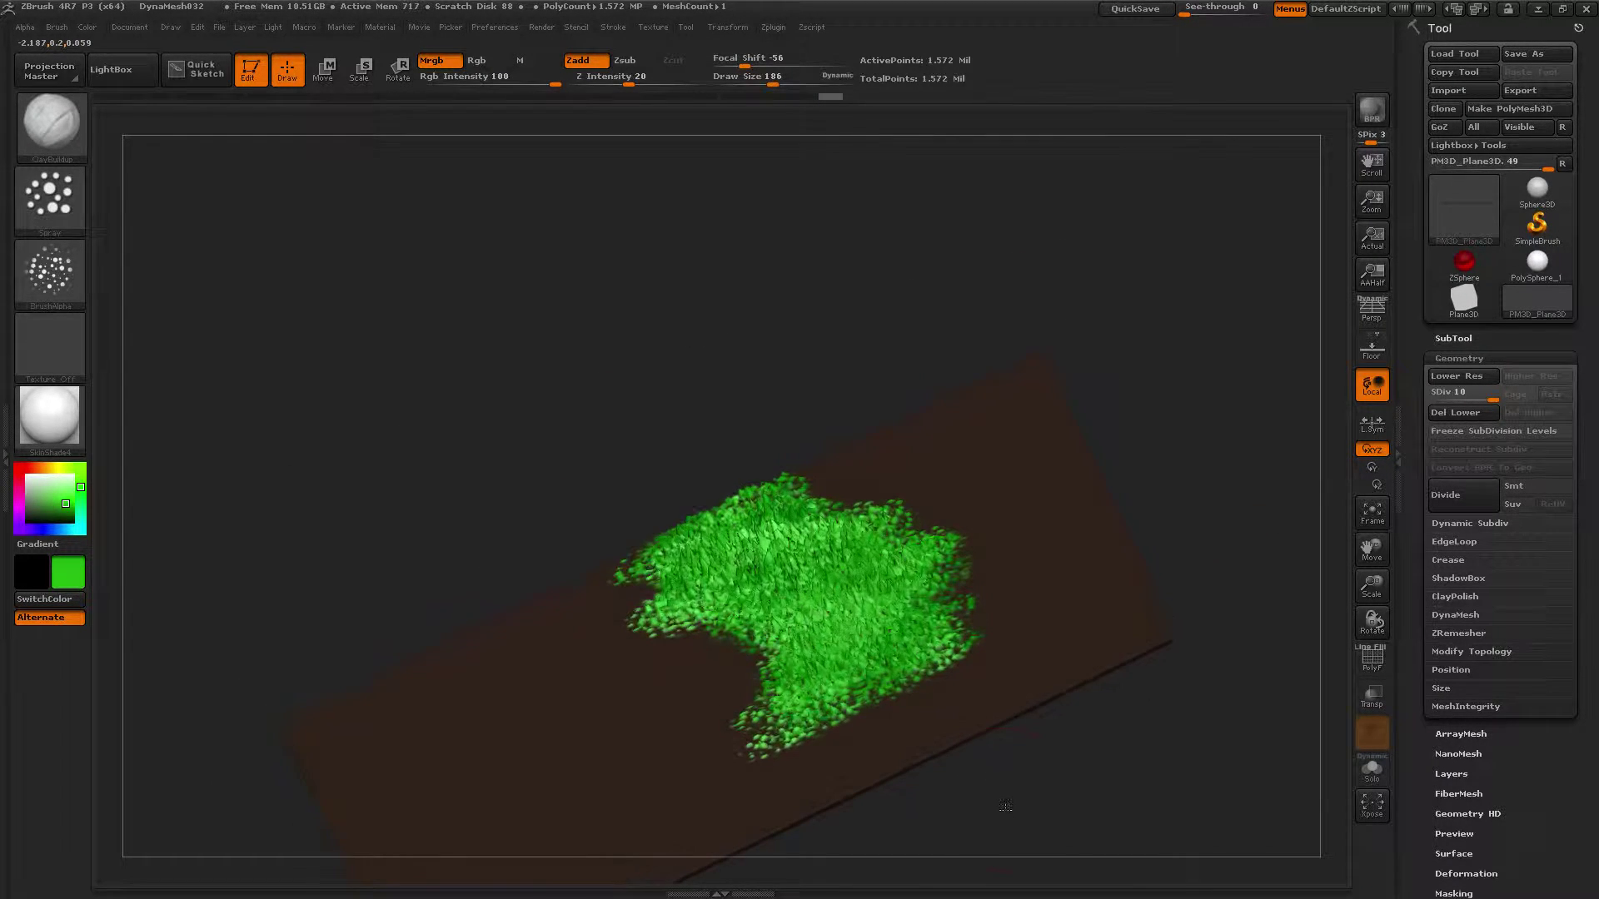
{"action": "key", "text": "ctrl+z"}
- Face the slab's top surface and set the brush's Z Intensity to 4
{"action": "left_click_drag", "start_coordinate": [1161, 429], "coordinate": [1194, 576]}
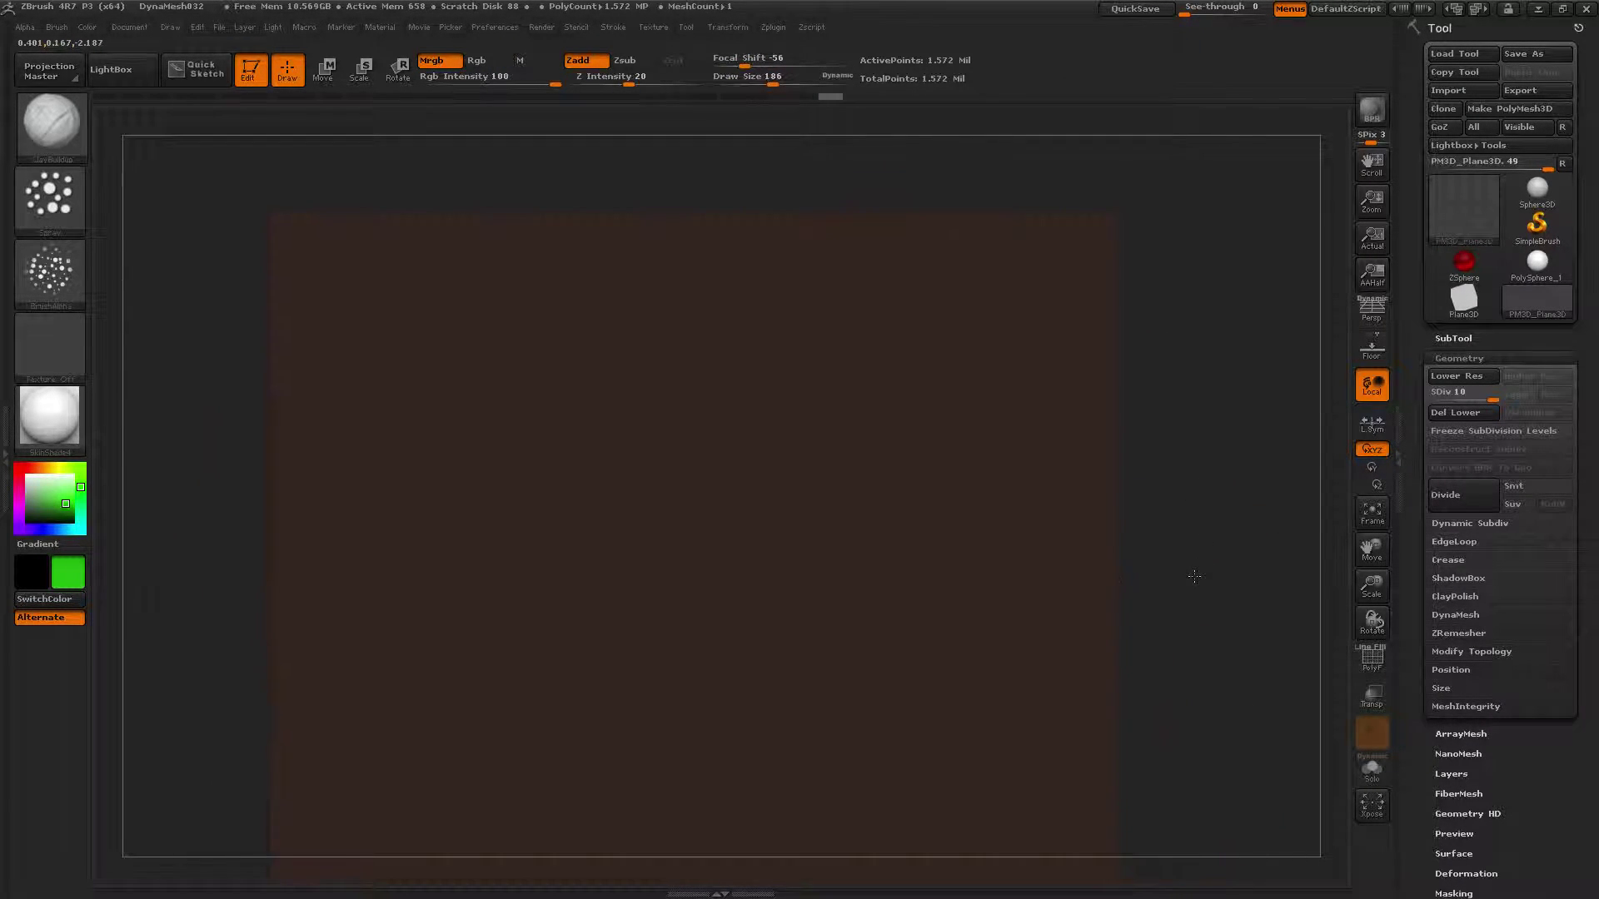
{"action": "left_click", "coordinate": [594, 82]}
{"action": "type", "text": "4"}
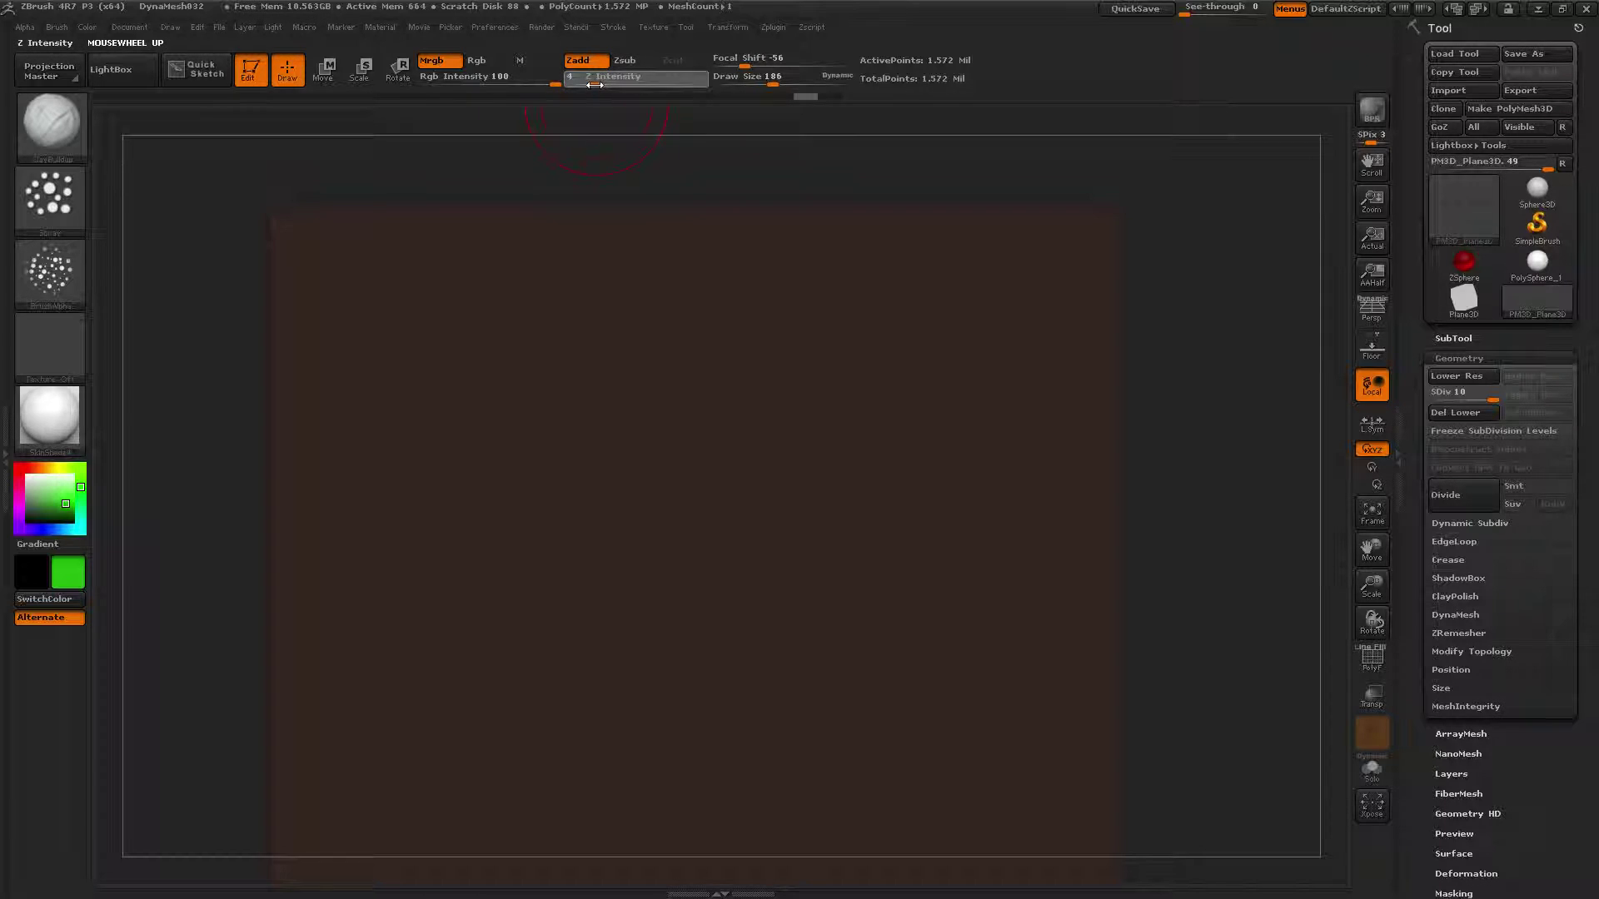
- Set the brush's Z Intensity to 2, try spraying green texture over the slab's top, and undo the strokes
{"action": "key", "text": "Return"}
{"action": "mouse_move", "coordinate": [325, 272]}
{"action": "left_mouse_down"}
{"action": "mouse_move", "coordinate": [391, 333]}
{"action": "mouse_move", "coordinate": [500, 375]}
{"action": "mouse_move", "coordinate": [433, 516]}
{"action": "mouse_move", "coordinate": [847, 246]}
{"action": "mouse_move", "coordinate": [782, 261]}
{"action": "mouse_move", "coordinate": [899, 288]}
{"action": "mouse_move", "coordinate": [677, 483]}
{"action": "mouse_move", "coordinate": [667, 588]}
{"action": "mouse_move", "coordinate": [350, 683]}
{"action": "mouse_move", "coordinate": [375, 275]}
{"action": "mouse_move", "coordinate": [916, 666]}
{"action": "mouse_move", "coordinate": [1096, 340]}
{"action": "mouse_move", "coordinate": [1031, 399]}
{"action": "mouse_move", "coordinate": [933, 666]}
{"action": "mouse_move", "coordinate": [518, 861]}
{"action": "mouse_move", "coordinate": [733, 750]}
{"action": "left_mouse_up"}
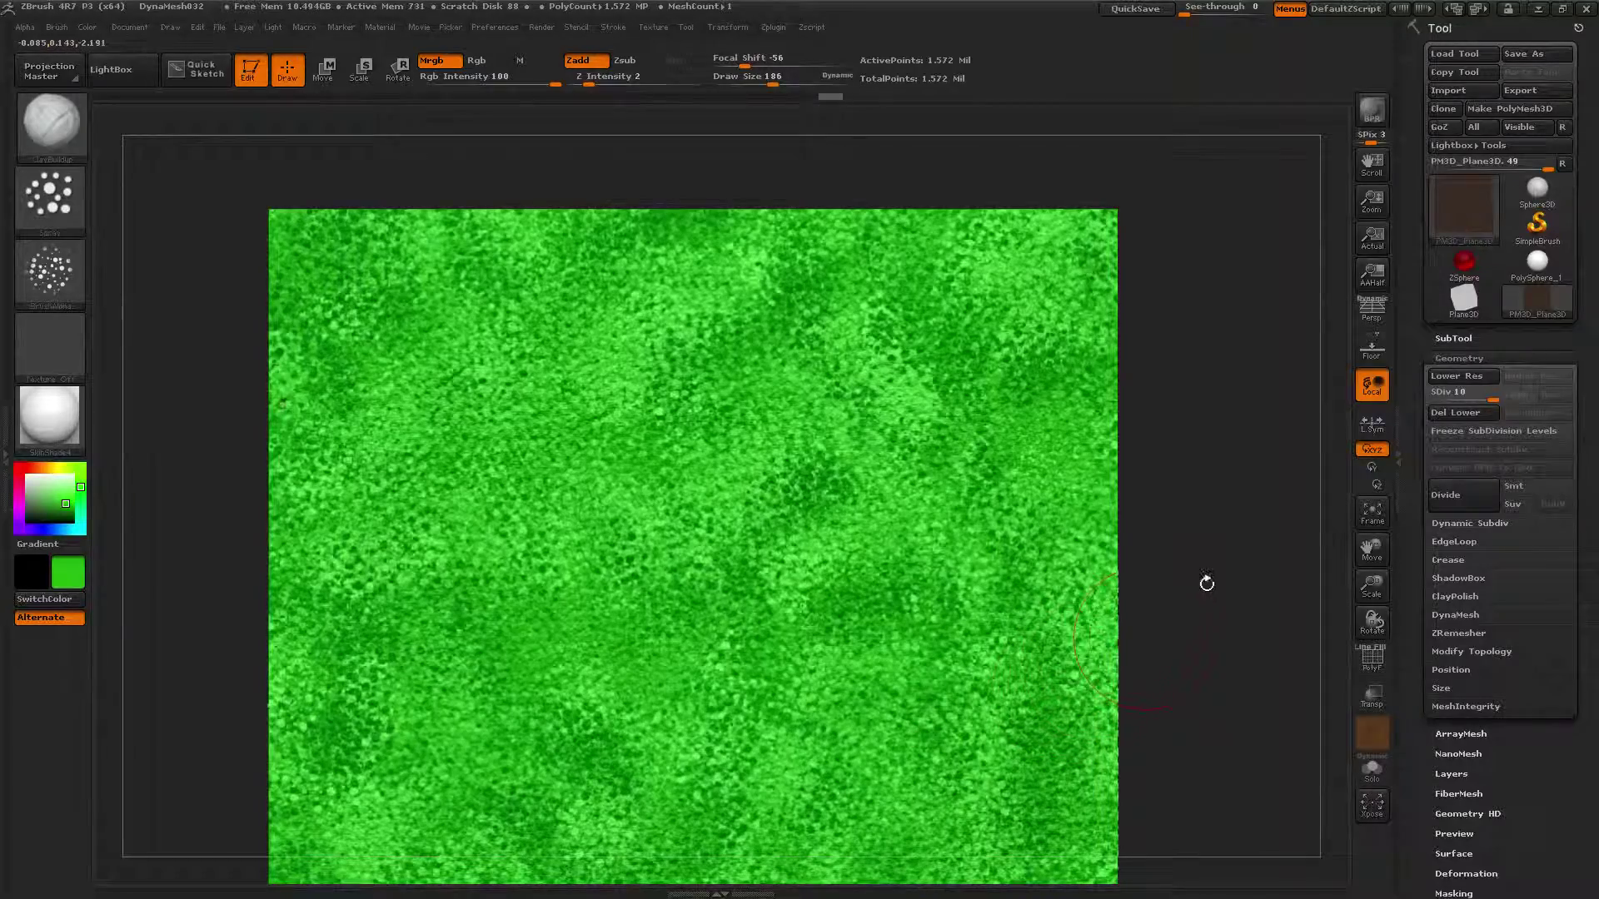
{"action": "left_click_drag", "start_coordinate": [1215, 591], "coordinate": [1216, 491], "text": "alt"}
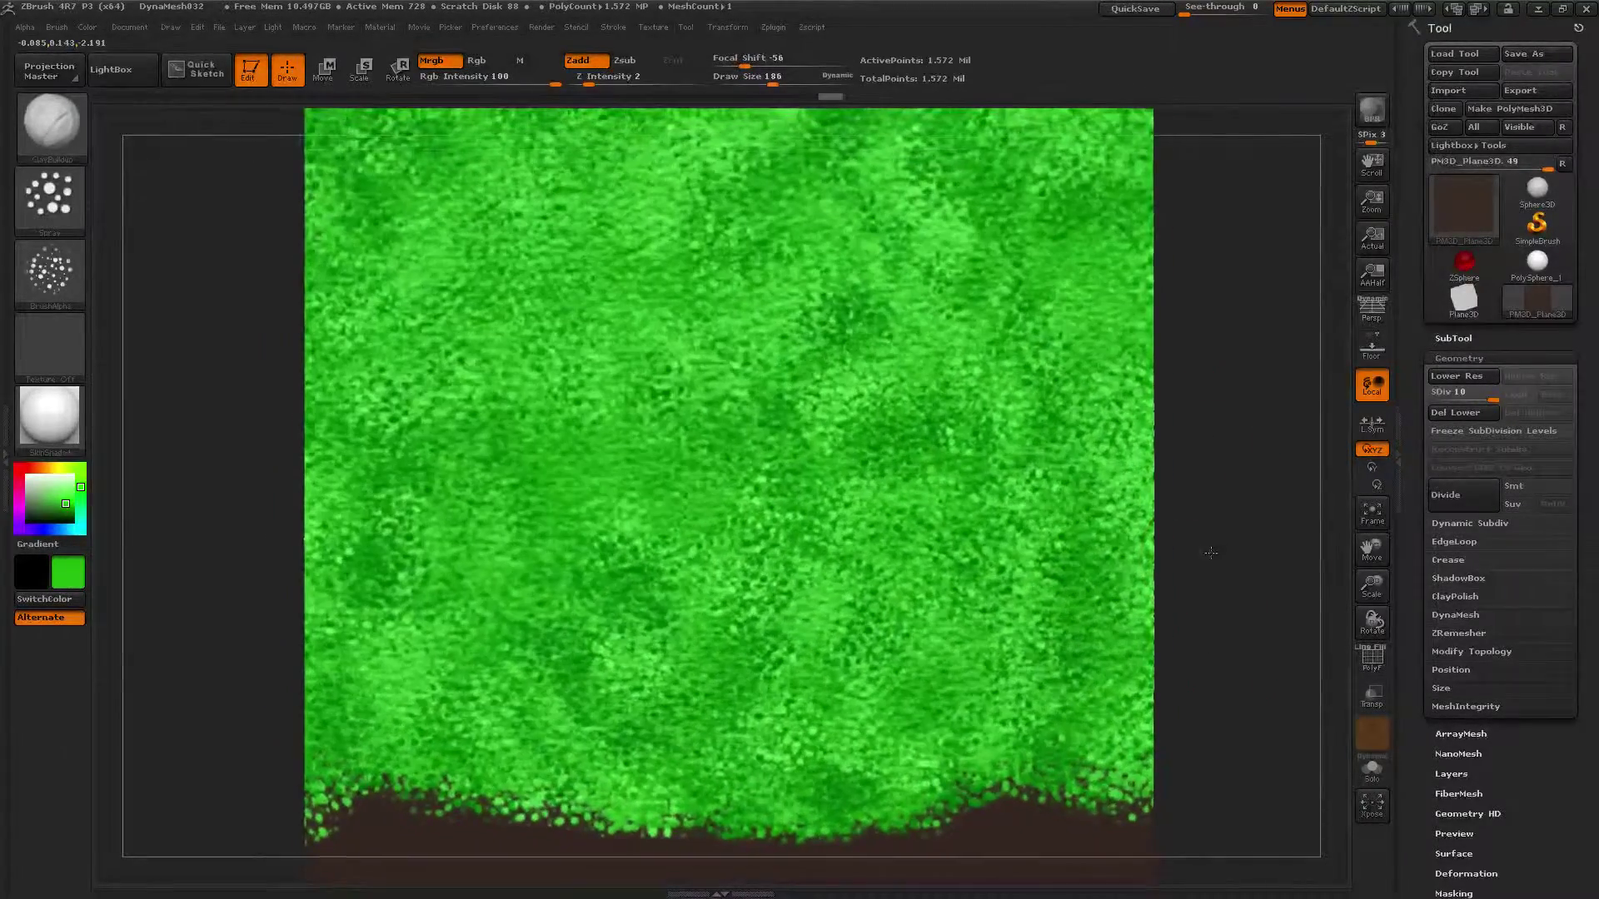
{"action": "key", "text": "ctrl+z"}
{"action": "key", "text": "ctrl+z"}
- Spray the green texture over the slab's entire top surface, out to every edge, at Z Intensity 2
{"action": "right_click_drag", "start_coordinate": [1211, 570], "coordinate": [1100, 492], "text": "ctrl"}
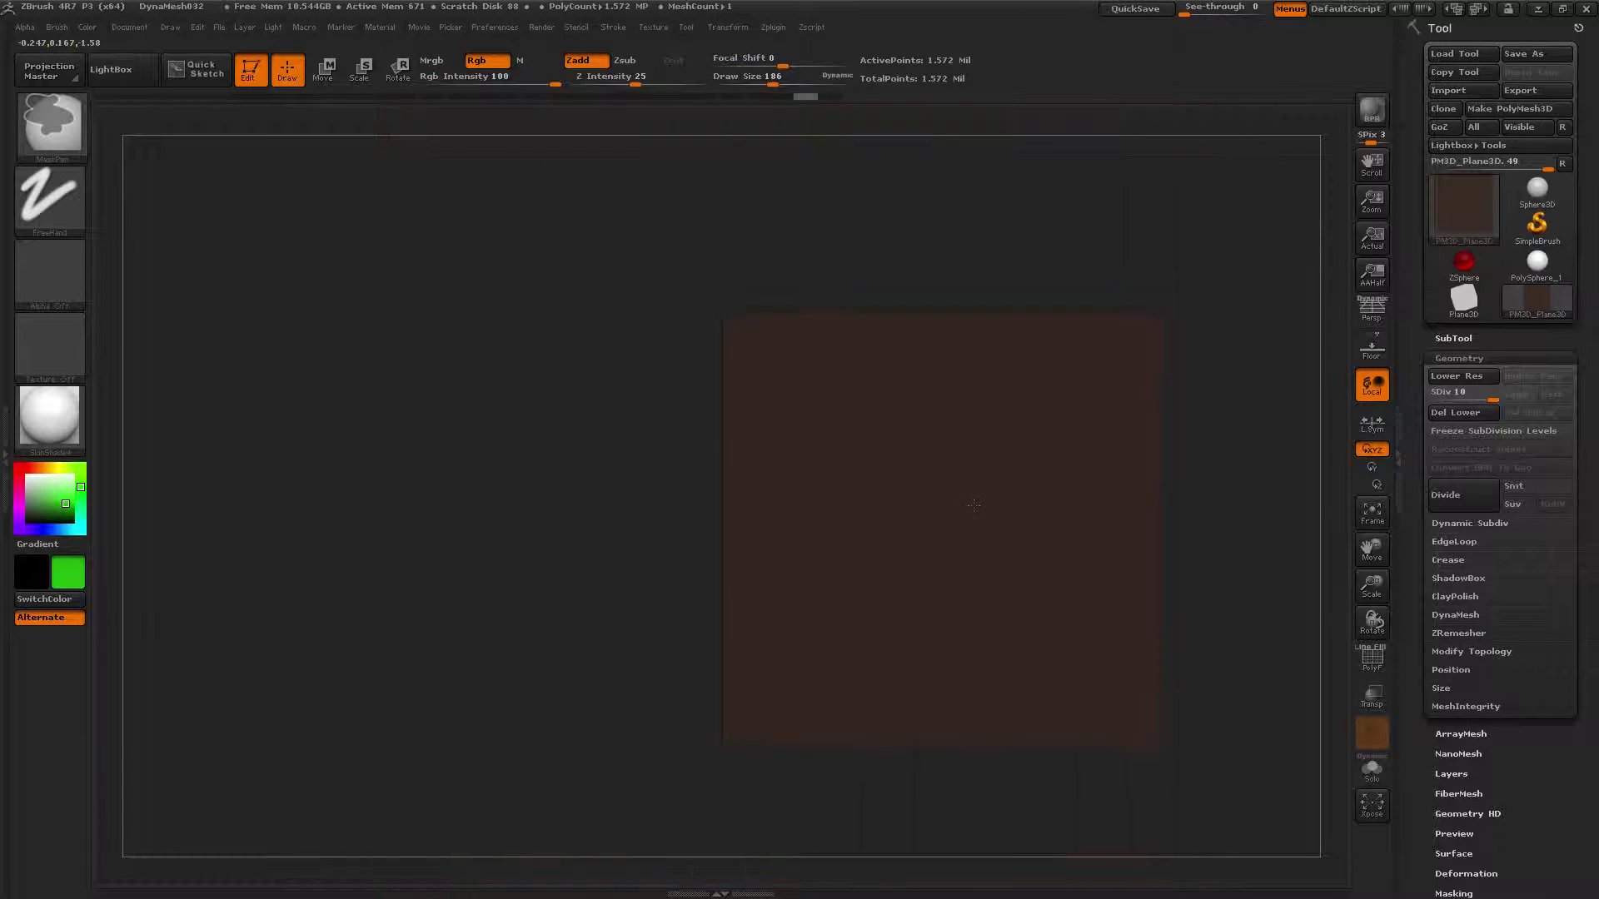
{"action": "key", "text": "ctrl"}
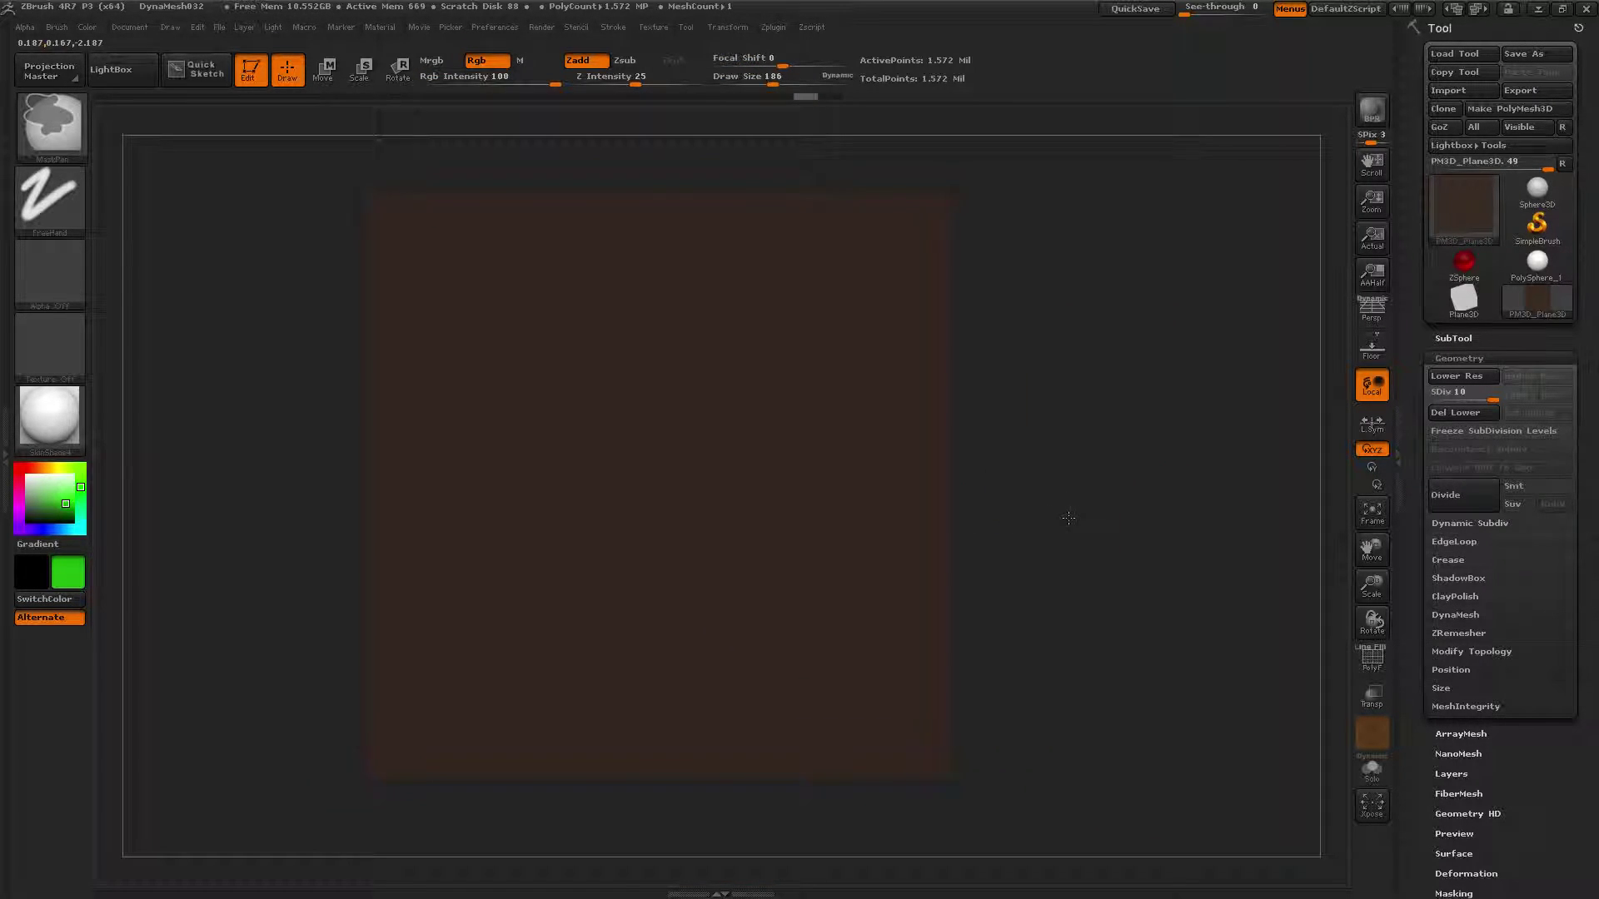
{"action": "right_click_drag", "start_coordinate": [1068, 518], "coordinate": [1056, 505], "text": "ctrl"}
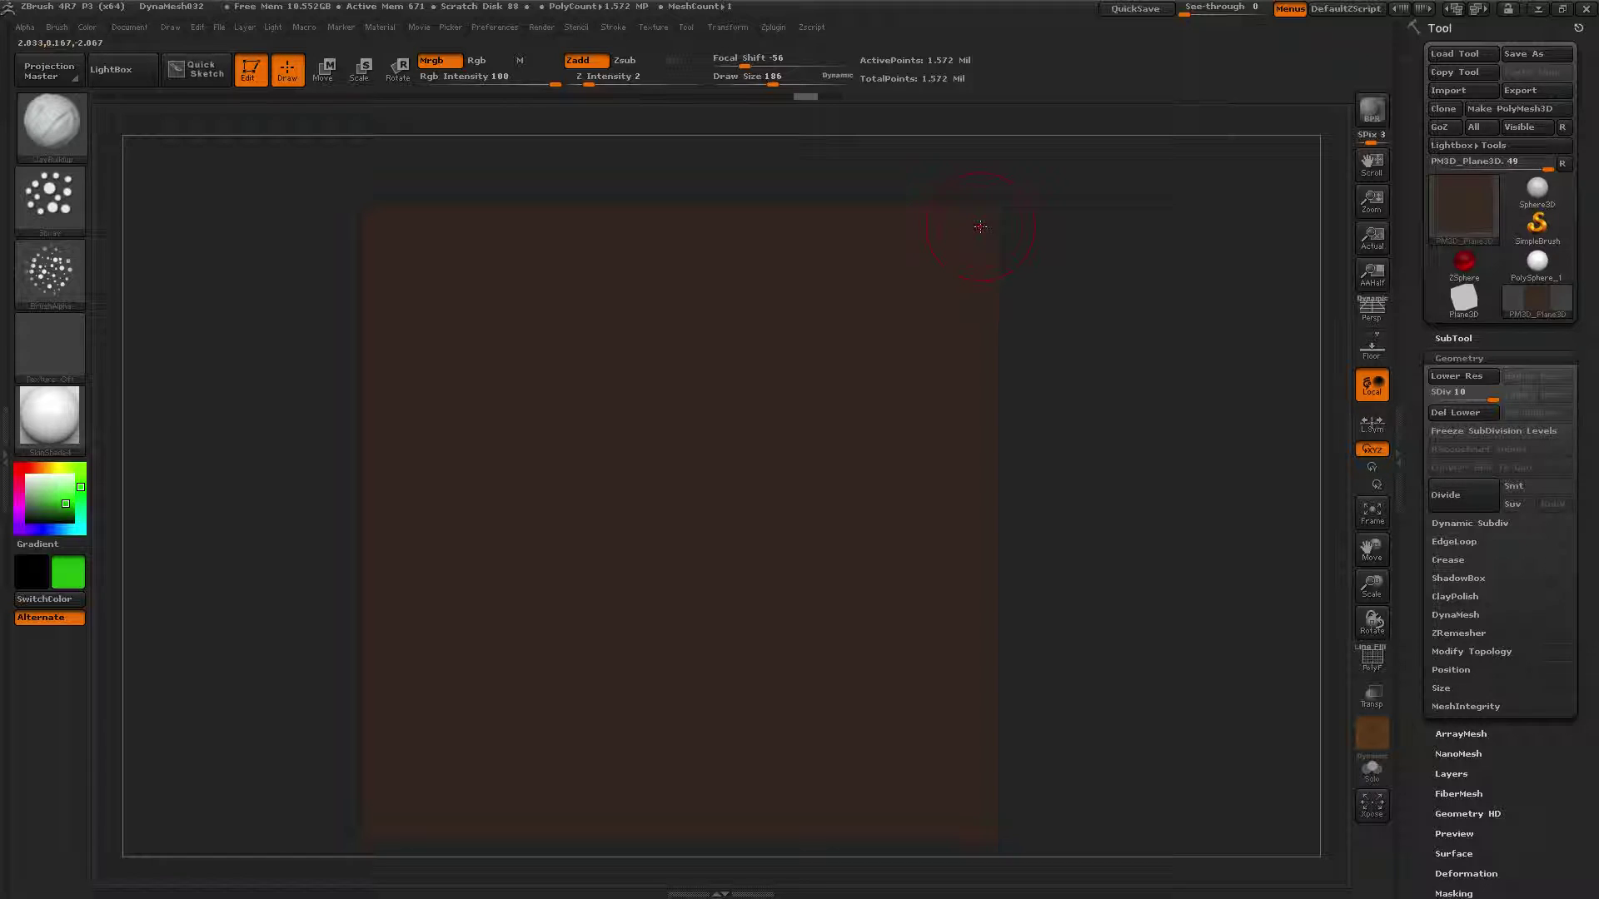
{"action": "mouse_move", "coordinate": [977, 233]}
{"action": "left_mouse_down"}
{"action": "mouse_move", "coordinate": [1016, 317]}
{"action": "mouse_move", "coordinate": [908, 299]}
{"action": "mouse_move", "coordinate": [933, 375]}
{"action": "mouse_move", "coordinate": [919, 392]}
{"action": "mouse_move", "coordinate": [749, 266]}
{"action": "mouse_move", "coordinate": [924, 500]}
{"action": "mouse_move", "coordinate": [899, 283]}
{"action": "mouse_move", "coordinate": [804, 406]}
{"action": "mouse_move", "coordinate": [907, 630]}
{"action": "mouse_move", "coordinate": [615, 246]}
{"action": "mouse_move", "coordinate": [966, 733]}
{"action": "mouse_move", "coordinate": [375, 229]}
{"action": "mouse_move", "coordinate": [916, 825]}
{"action": "mouse_move", "coordinate": [700, 583]}
{"action": "mouse_move", "coordinate": [220, 271]}
{"action": "mouse_move", "coordinate": [466, 575]}
{"action": "mouse_move", "coordinate": [724, 825]}
{"action": "mouse_move", "coordinate": [391, 275]}
{"action": "mouse_move", "coordinate": [414, 691]}
{"action": "mouse_move", "coordinate": [391, 583]}
{"action": "mouse_move", "coordinate": [379, 749]}
{"action": "mouse_move", "coordinate": [400, 799]}
{"action": "mouse_move", "coordinate": [500, 829]}
{"action": "left_mouse_up"}
{"action": "mouse_move", "coordinate": [1137, 617]}
{"action": "left_mouse_down"}
{"action": "mouse_move", "coordinate": [1126, 432]}
{"action": "mouse_move", "coordinate": [1143, 408]}
{"action": "left_mouse_up"}
{"action": "right_click_drag", "start_coordinate": [1143, 408], "coordinate": [1011, 606], "text": "shift"}
{"action": "left_click_drag", "start_coordinate": [1011, 606], "coordinate": [962, 855]}
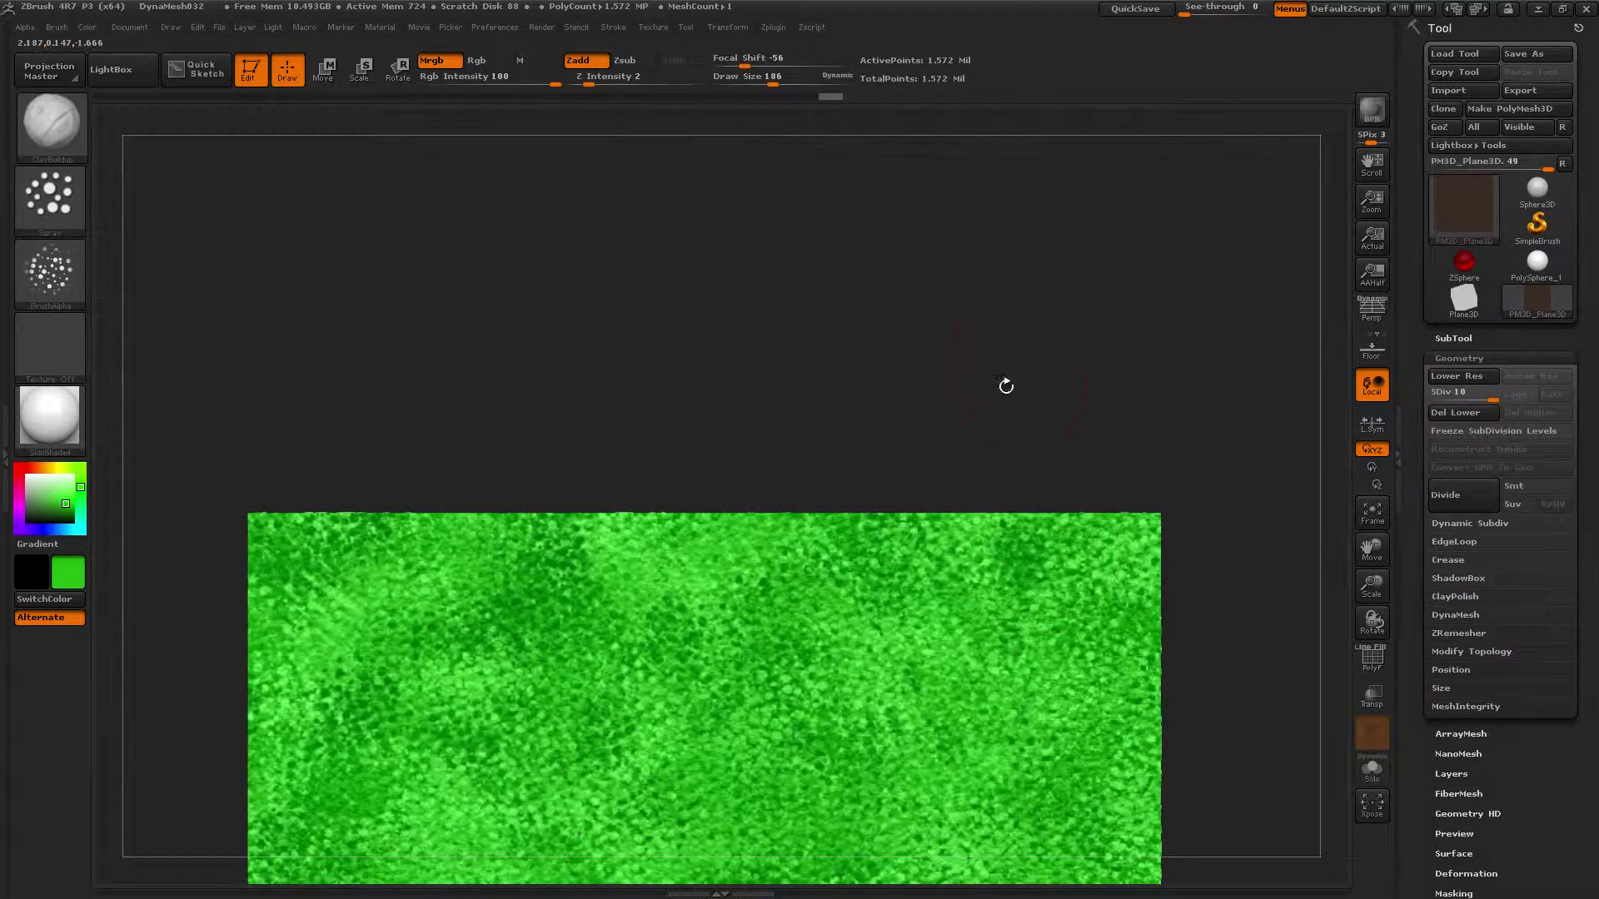
{"action": "left_click_drag", "start_coordinate": [1007, 386], "coordinate": [1139, 421]}
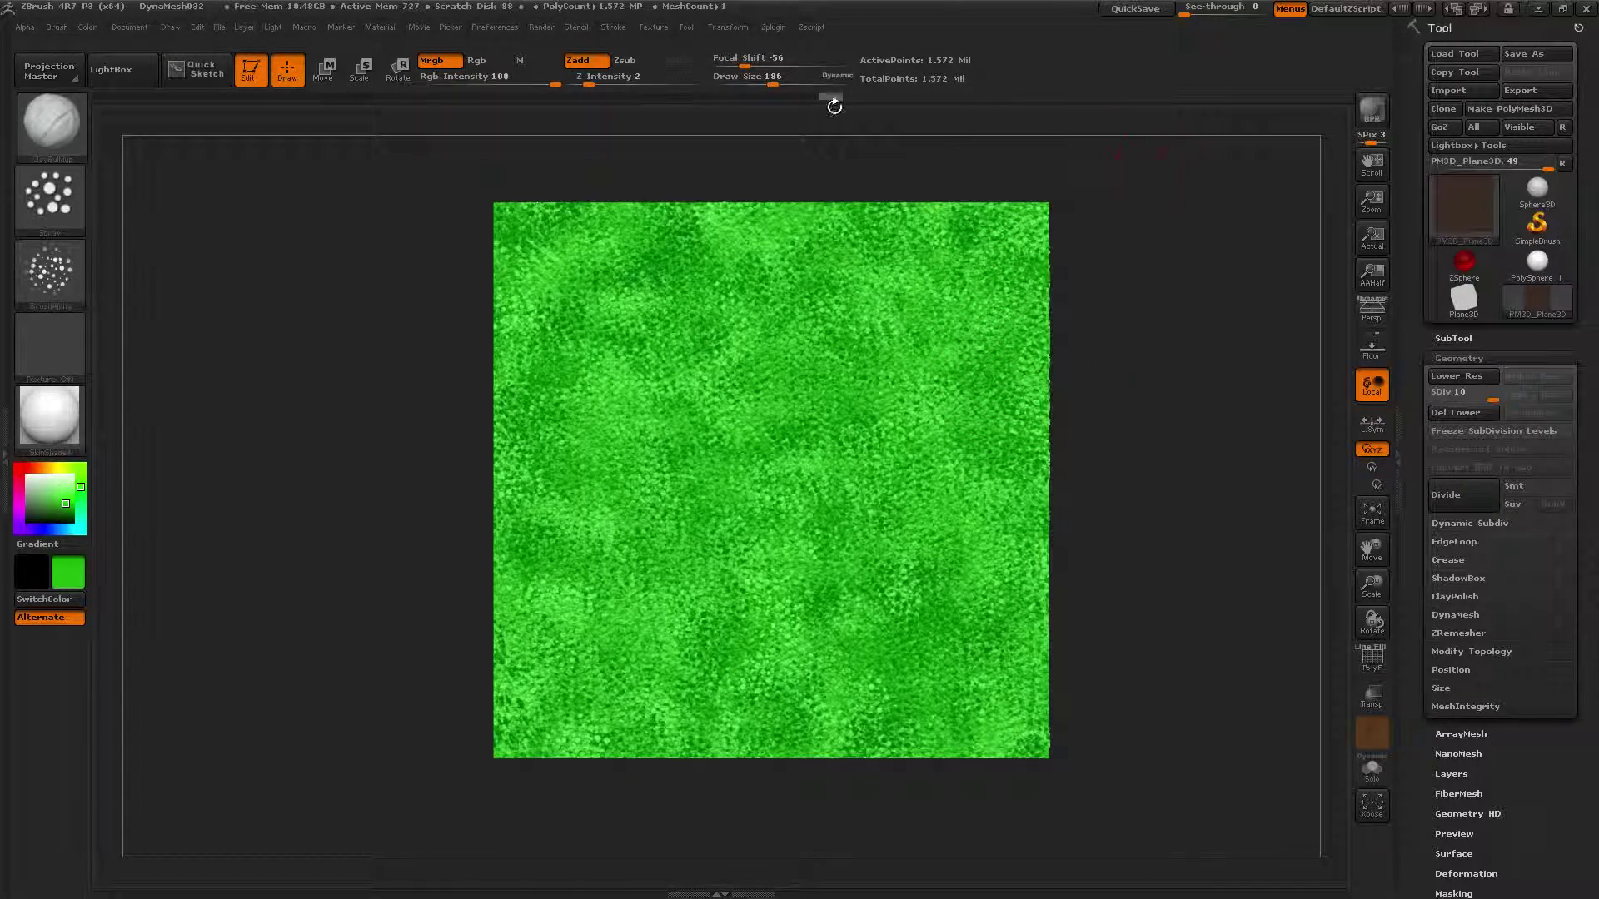
- Create a working clone of the painted slab with UV Master
{"action": "left_click", "coordinate": [766, 28]}
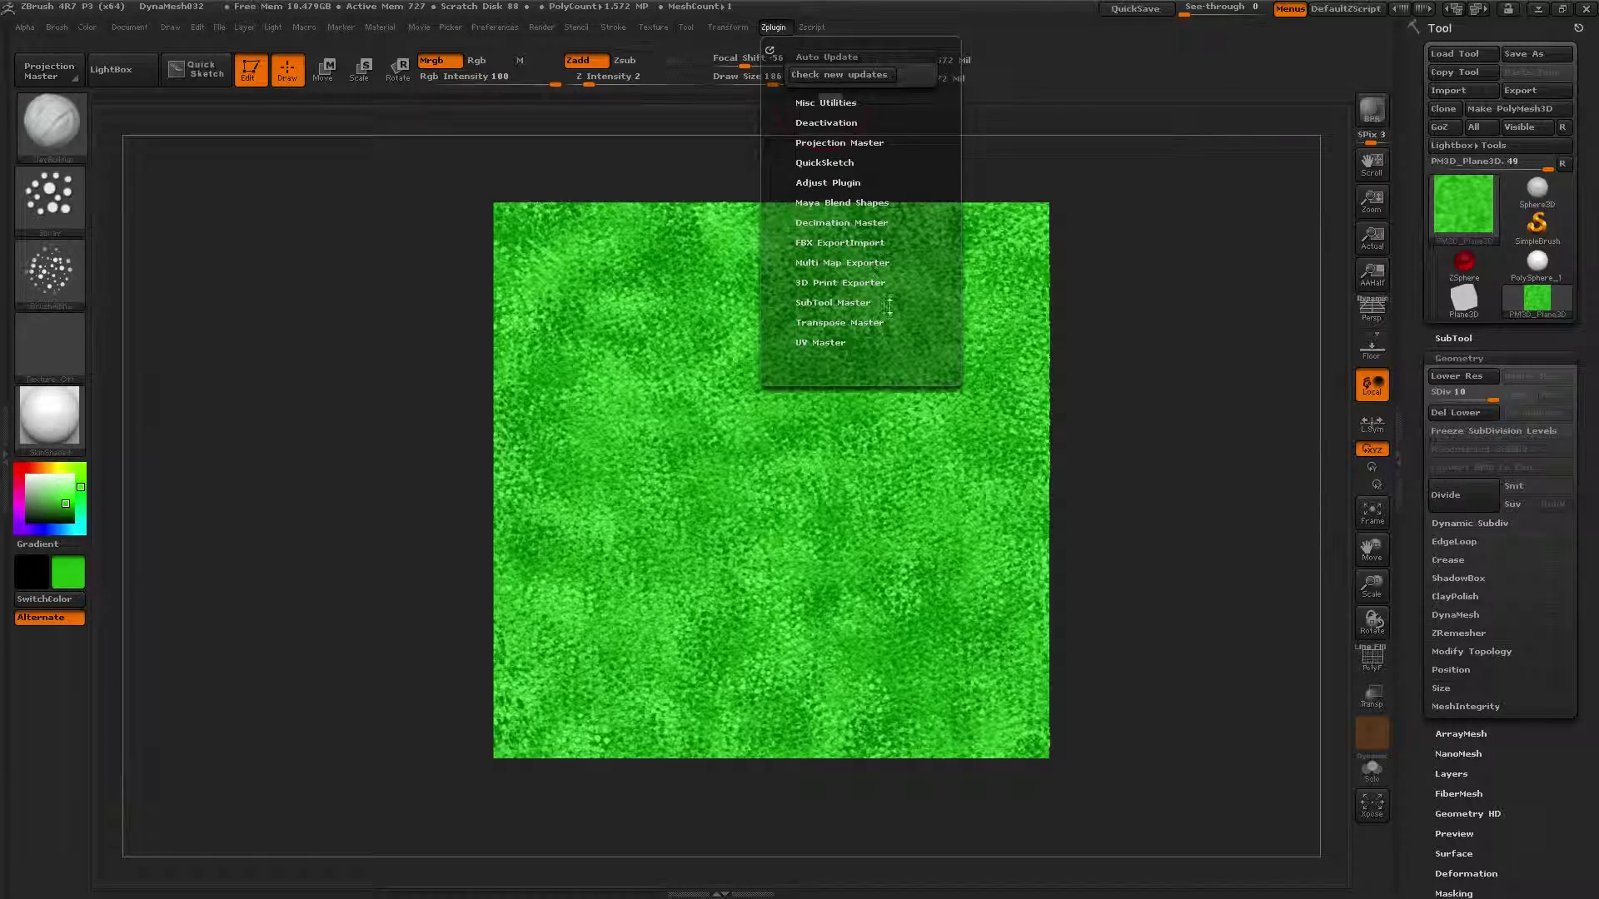
{"action": "left_click", "coordinate": [834, 342]}
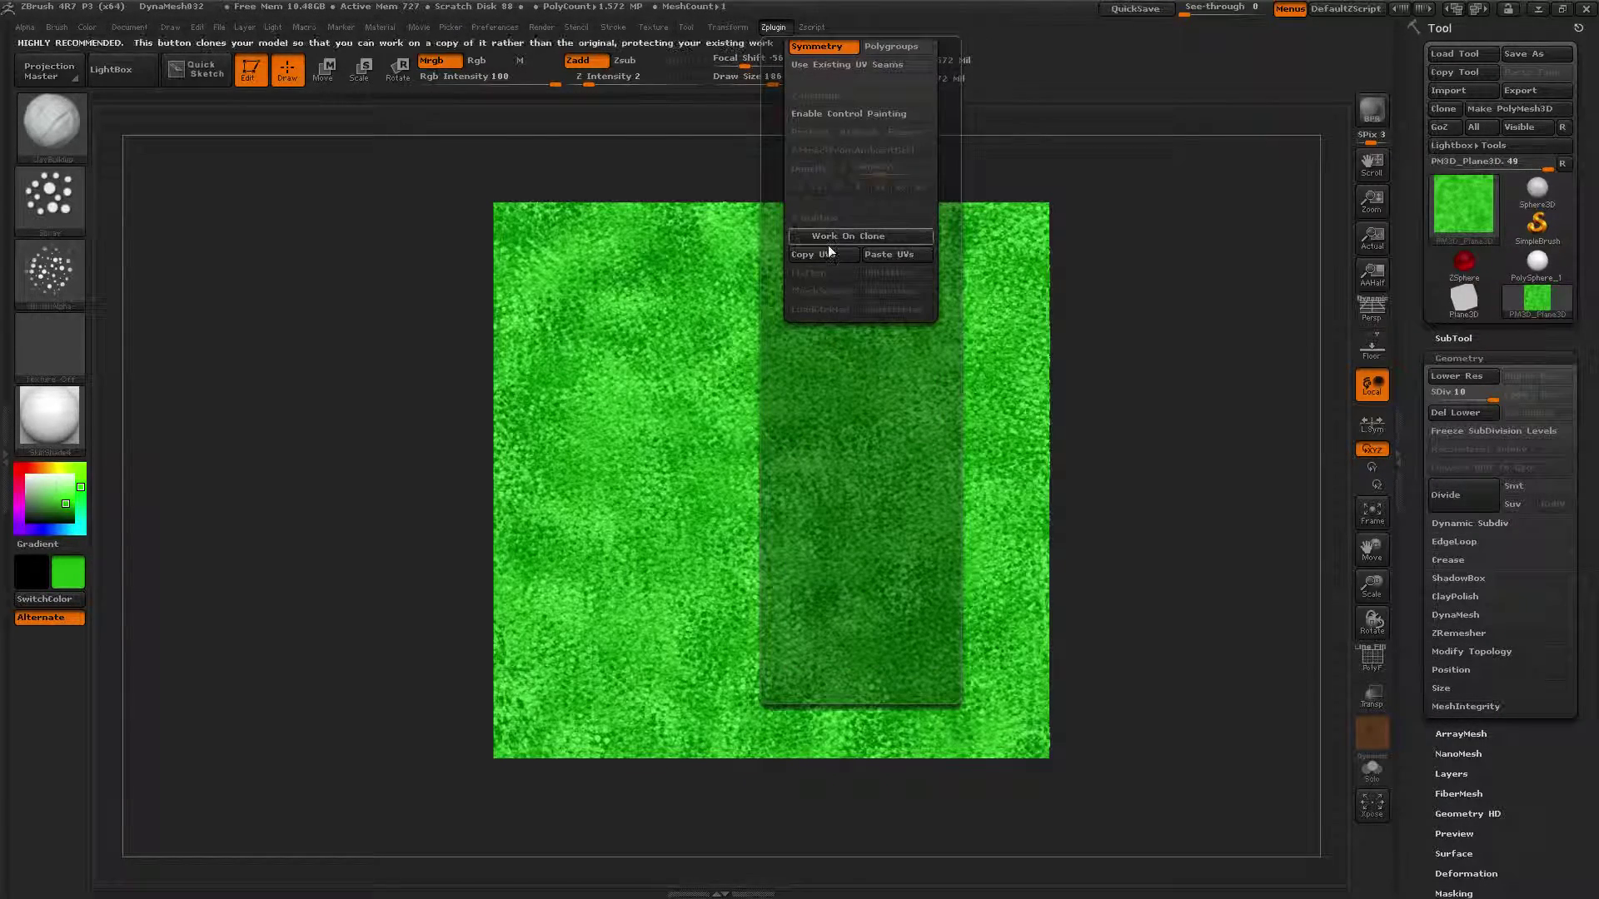
{"action": "left_click_drag", "start_coordinate": [765, 265], "coordinate": [766, 574]}
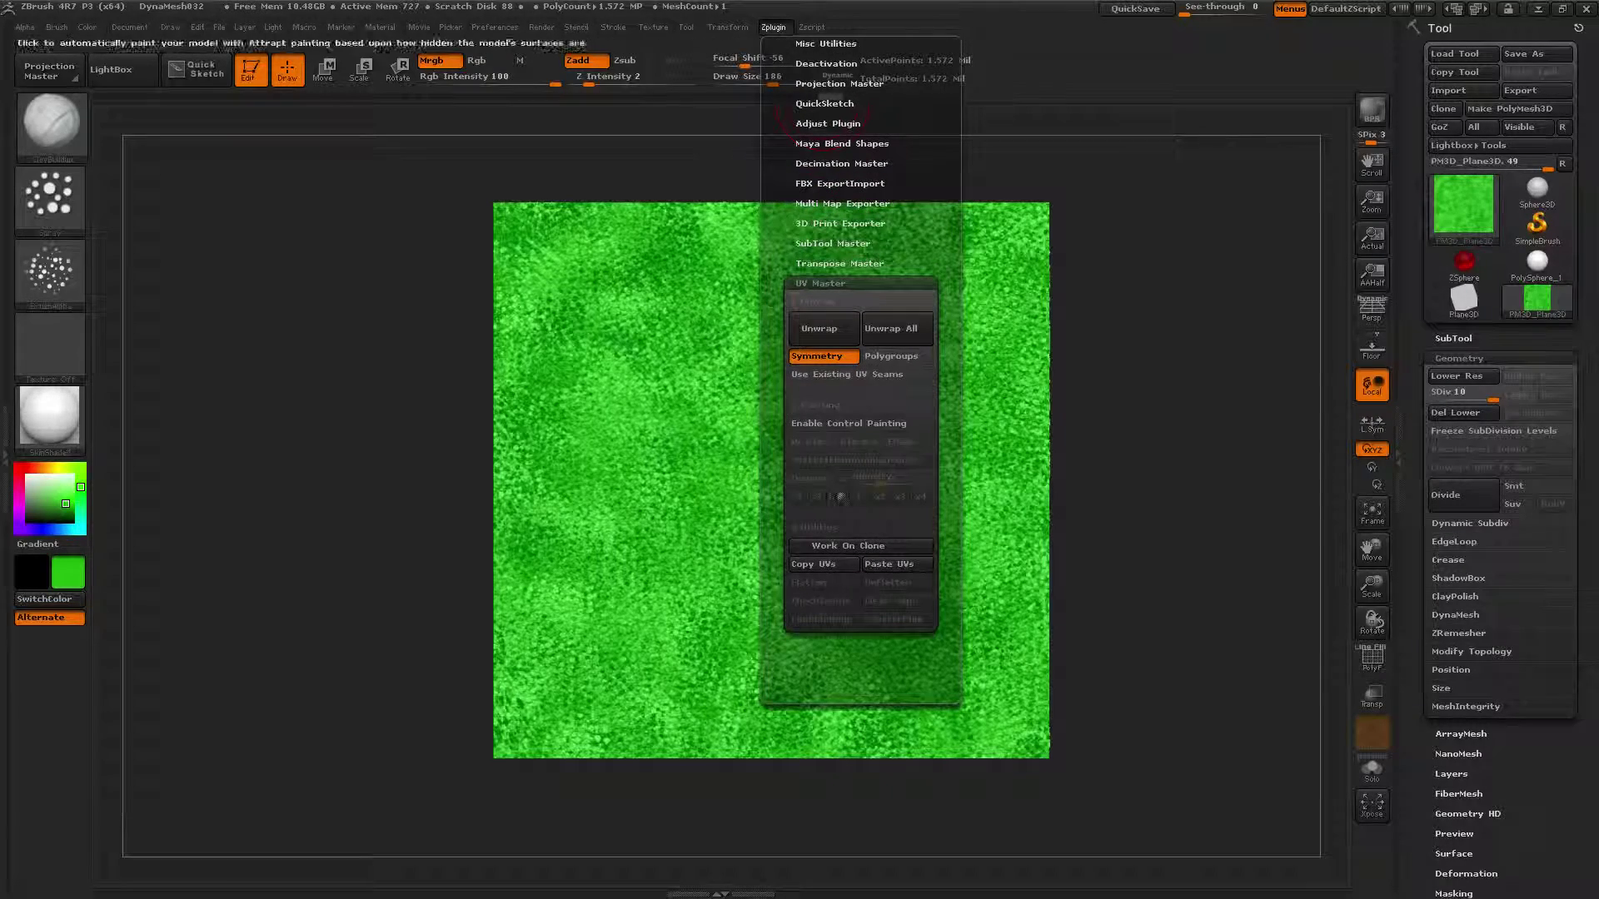
{"action": "left_click", "coordinate": [828, 547]}
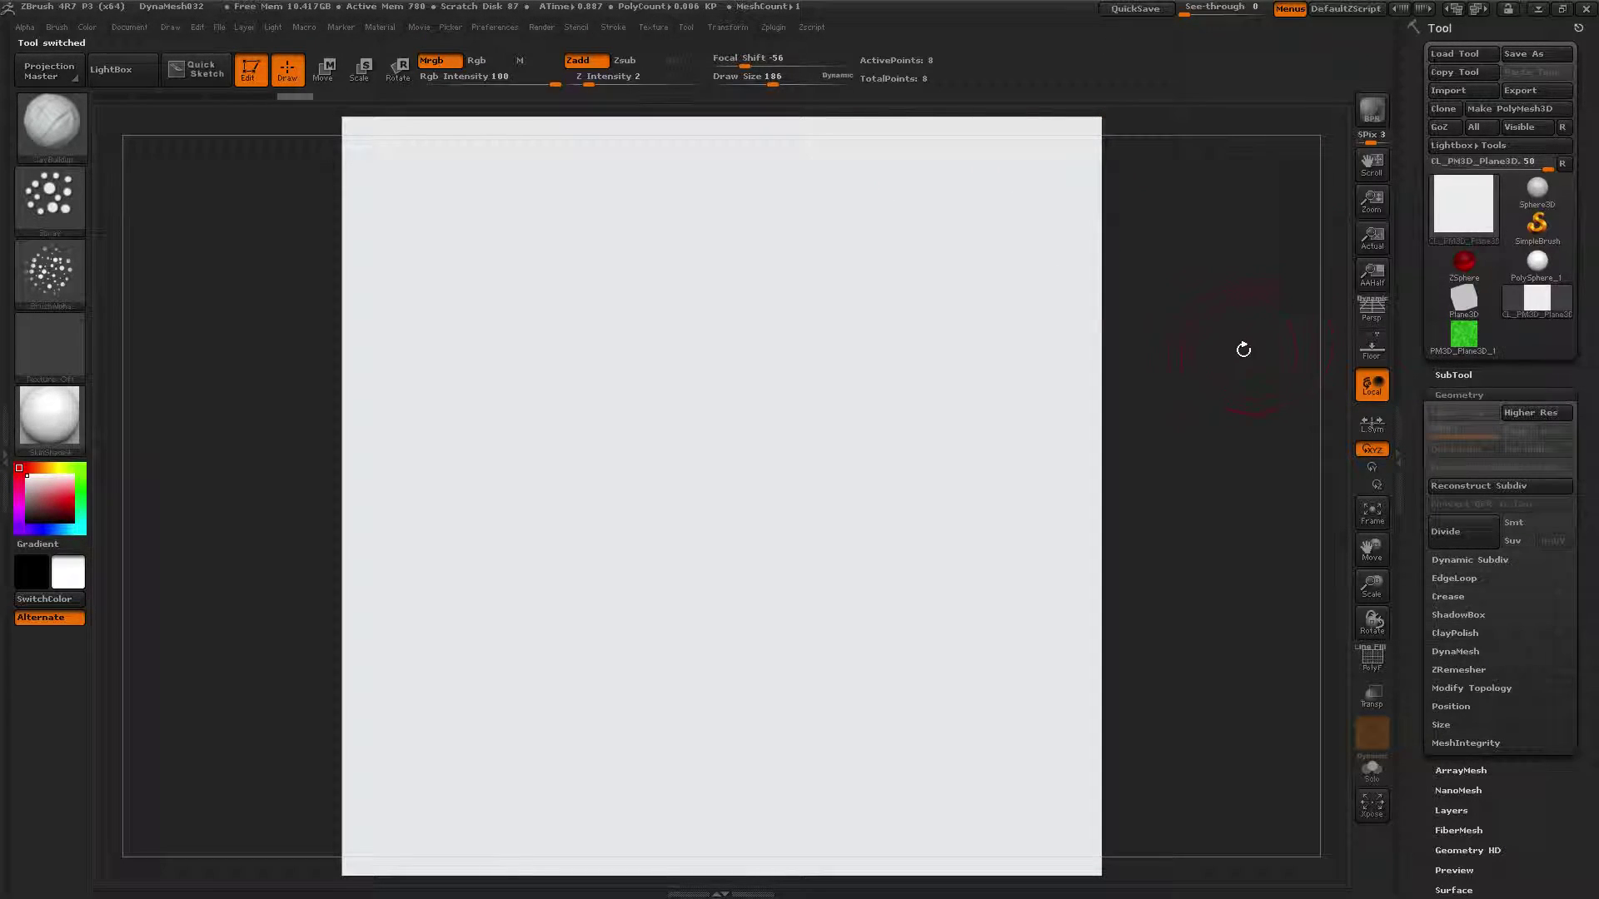
- Unwrap the white clone with UV Master and copy its UVs
{"action": "mouse_move", "coordinate": [1243, 350]}
{"action": "left_mouse_down"}
{"action": "mouse_move", "coordinate": [1192, 357]}
{"action": "mouse_move", "coordinate": [1224, 347]}
{"action": "left_mouse_up"}
{"action": "left_click", "coordinate": [771, 27]}
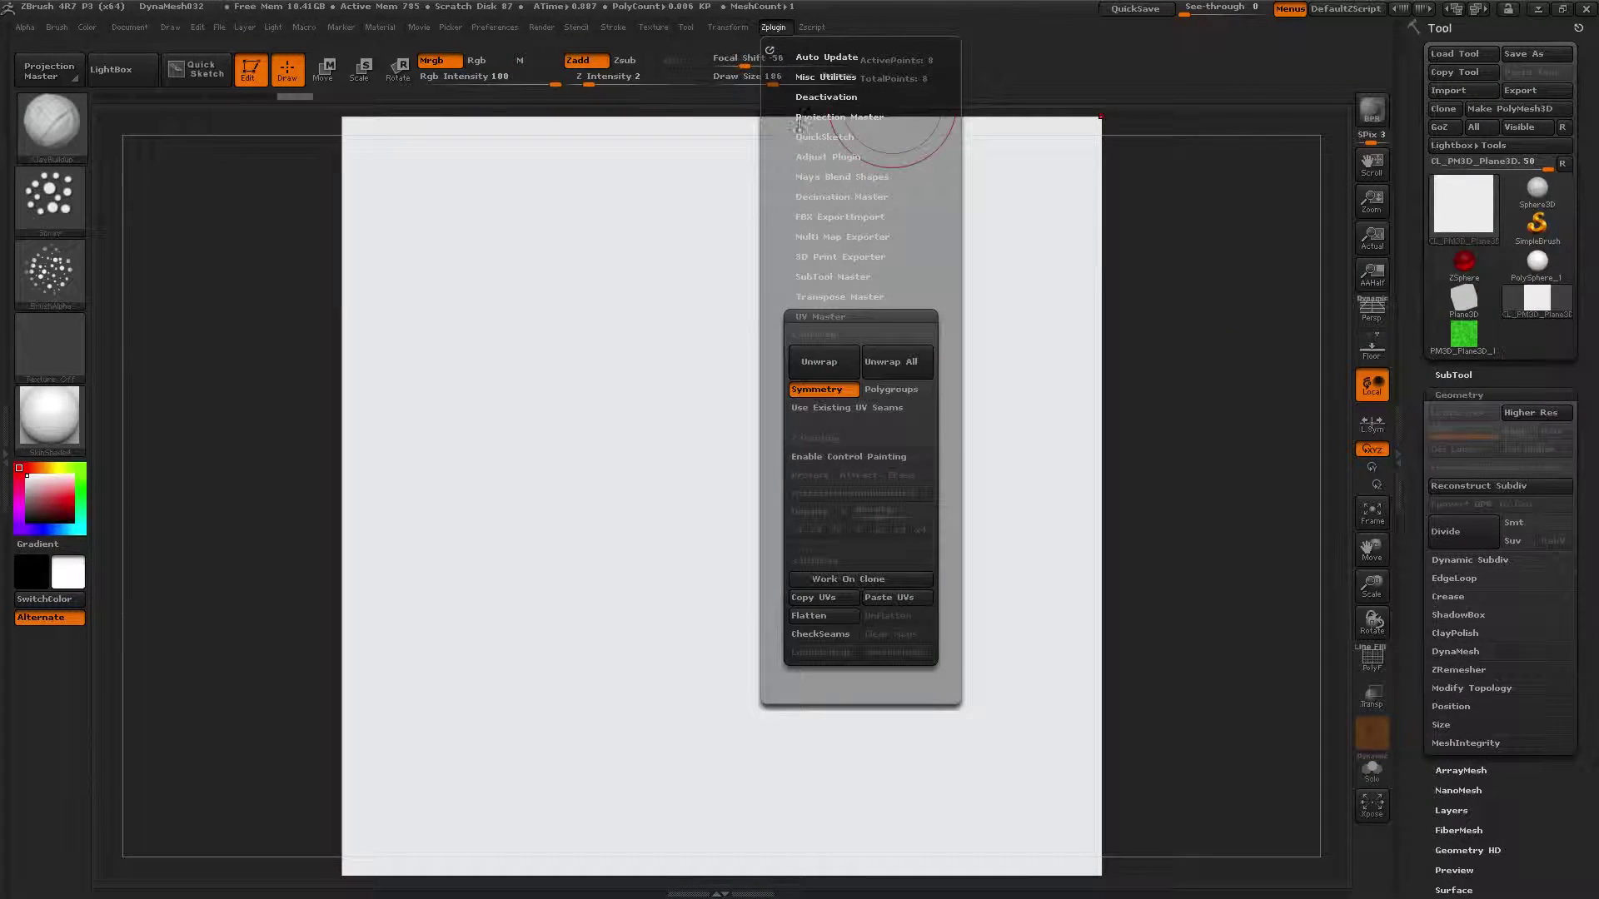
{"action": "left_click", "coordinate": [839, 369]}
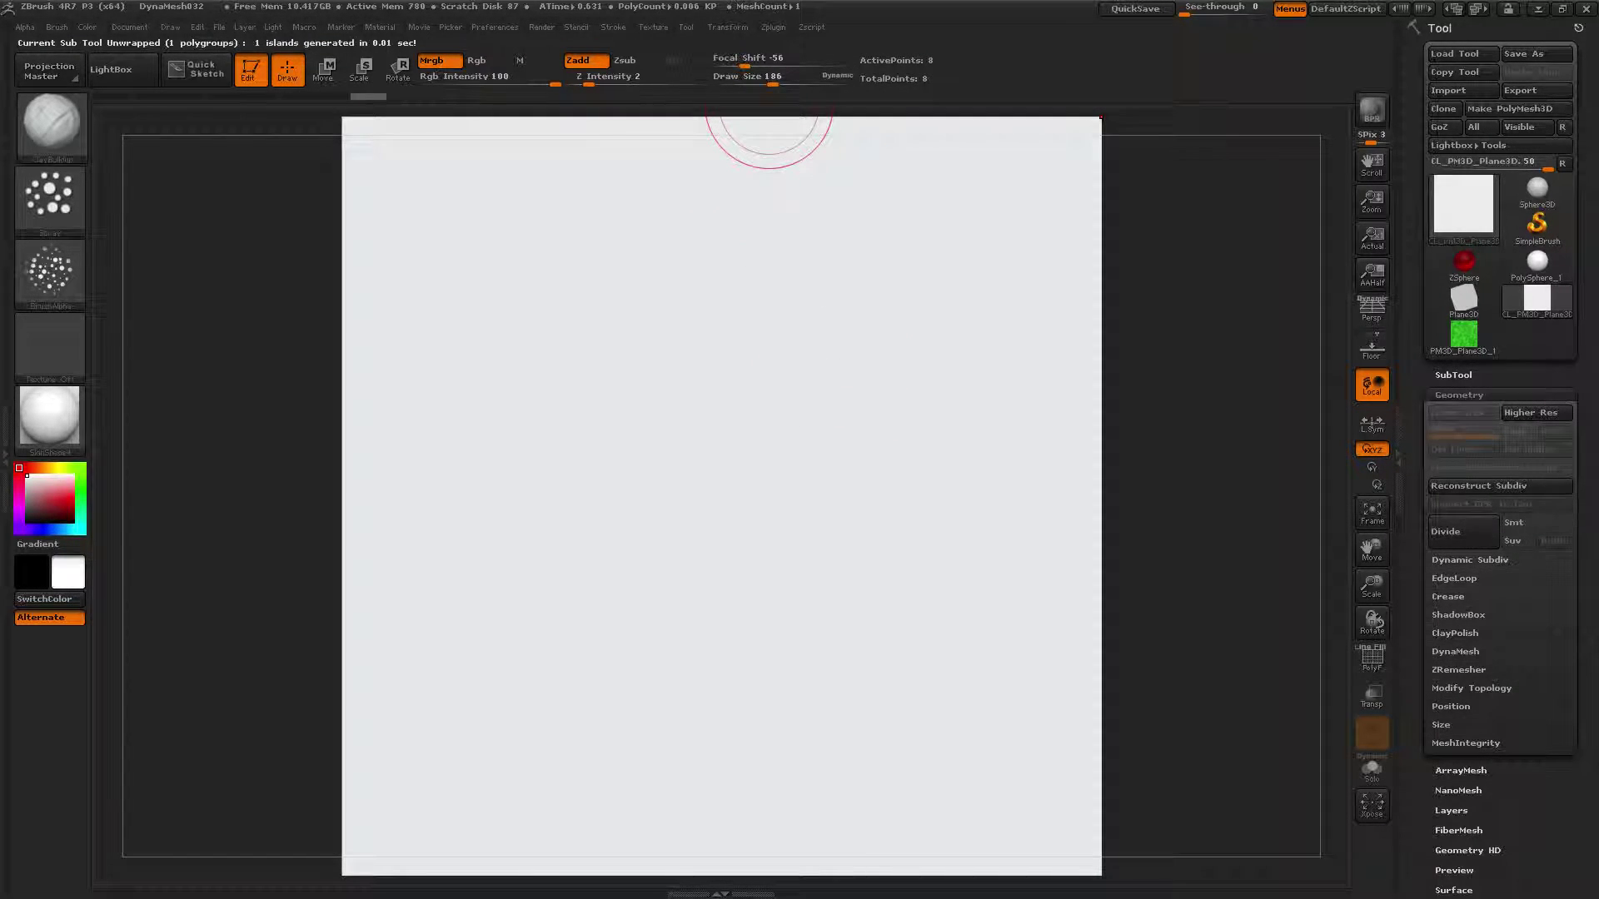
{"action": "left_click", "coordinate": [773, 28]}
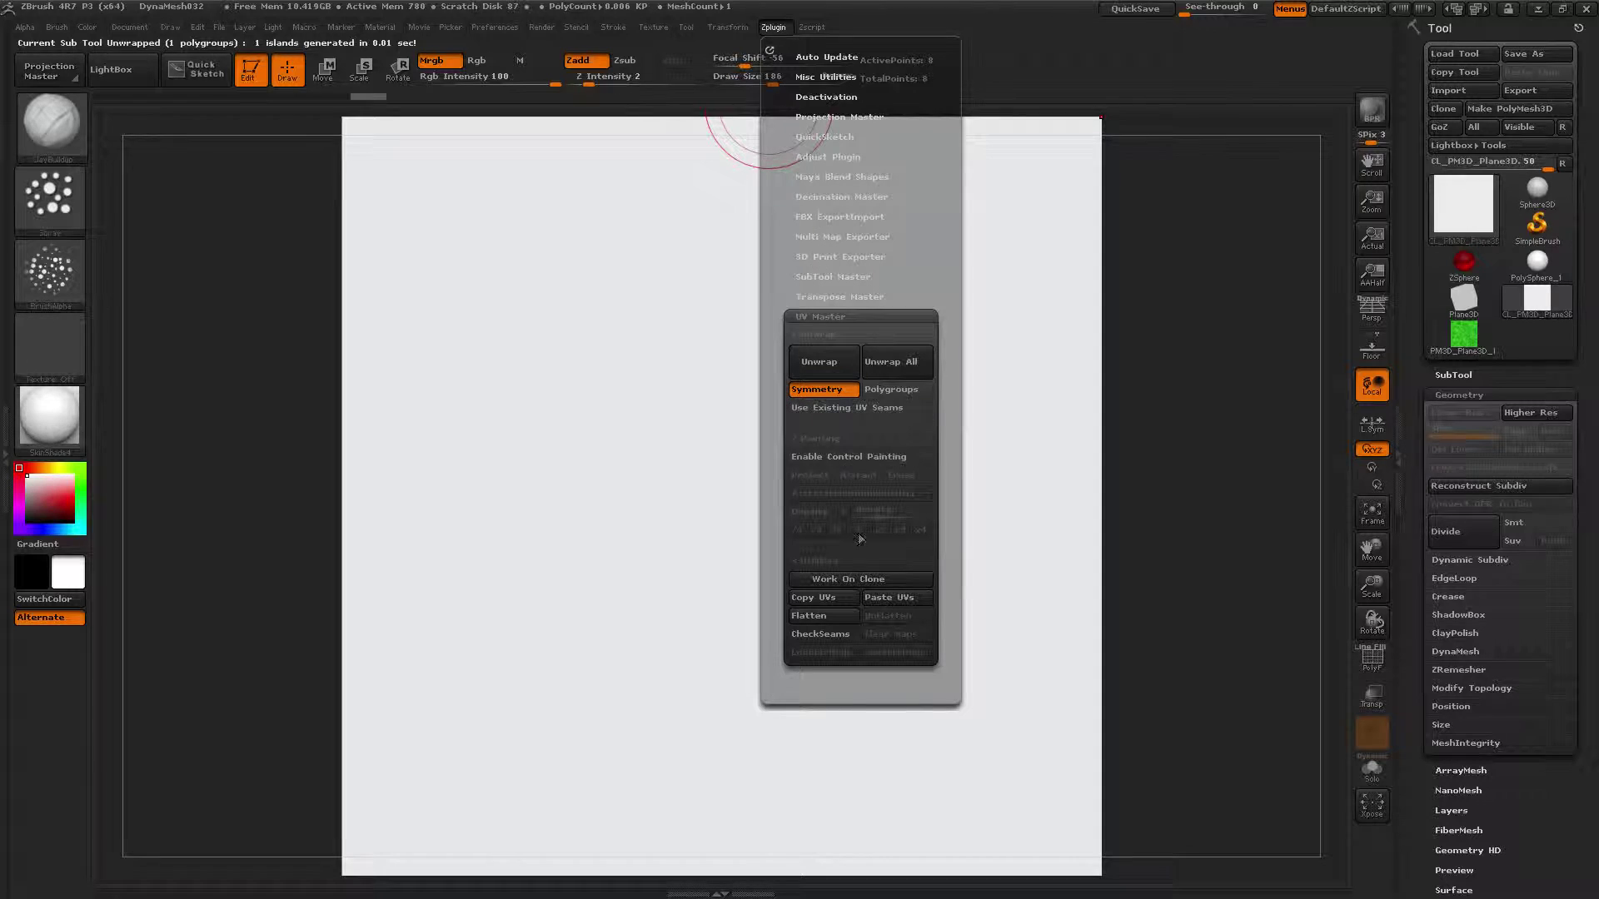
{"action": "left_click", "coordinate": [826, 596]}
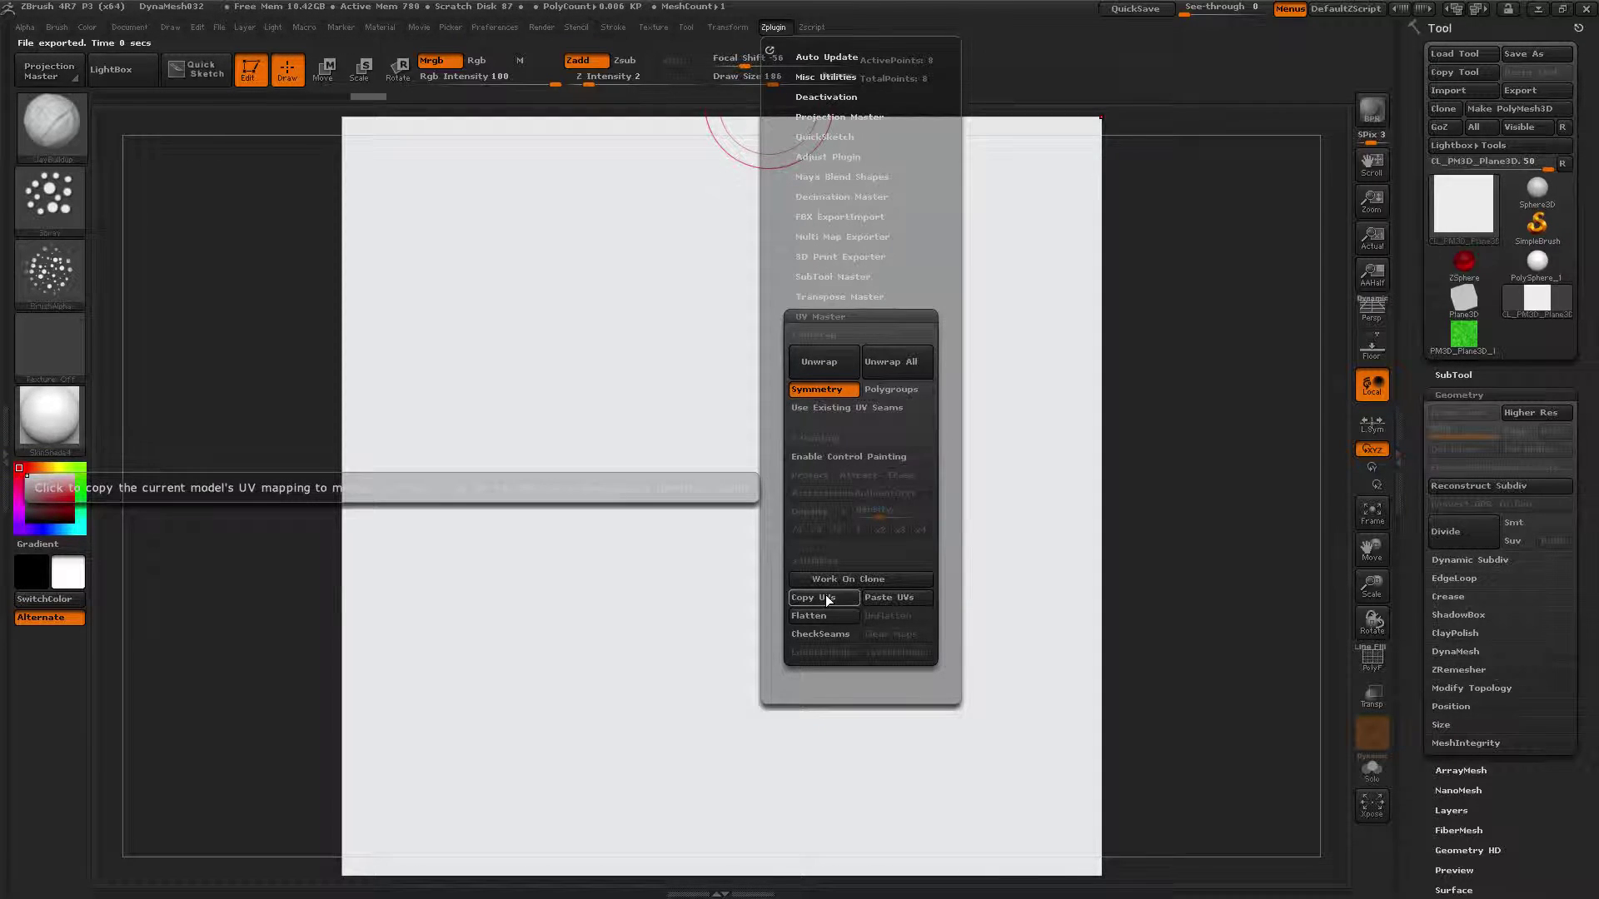
- Switch back to the green painted slab and paste the copied UVs onto it
{"action": "left_click", "coordinate": [1462, 332]}
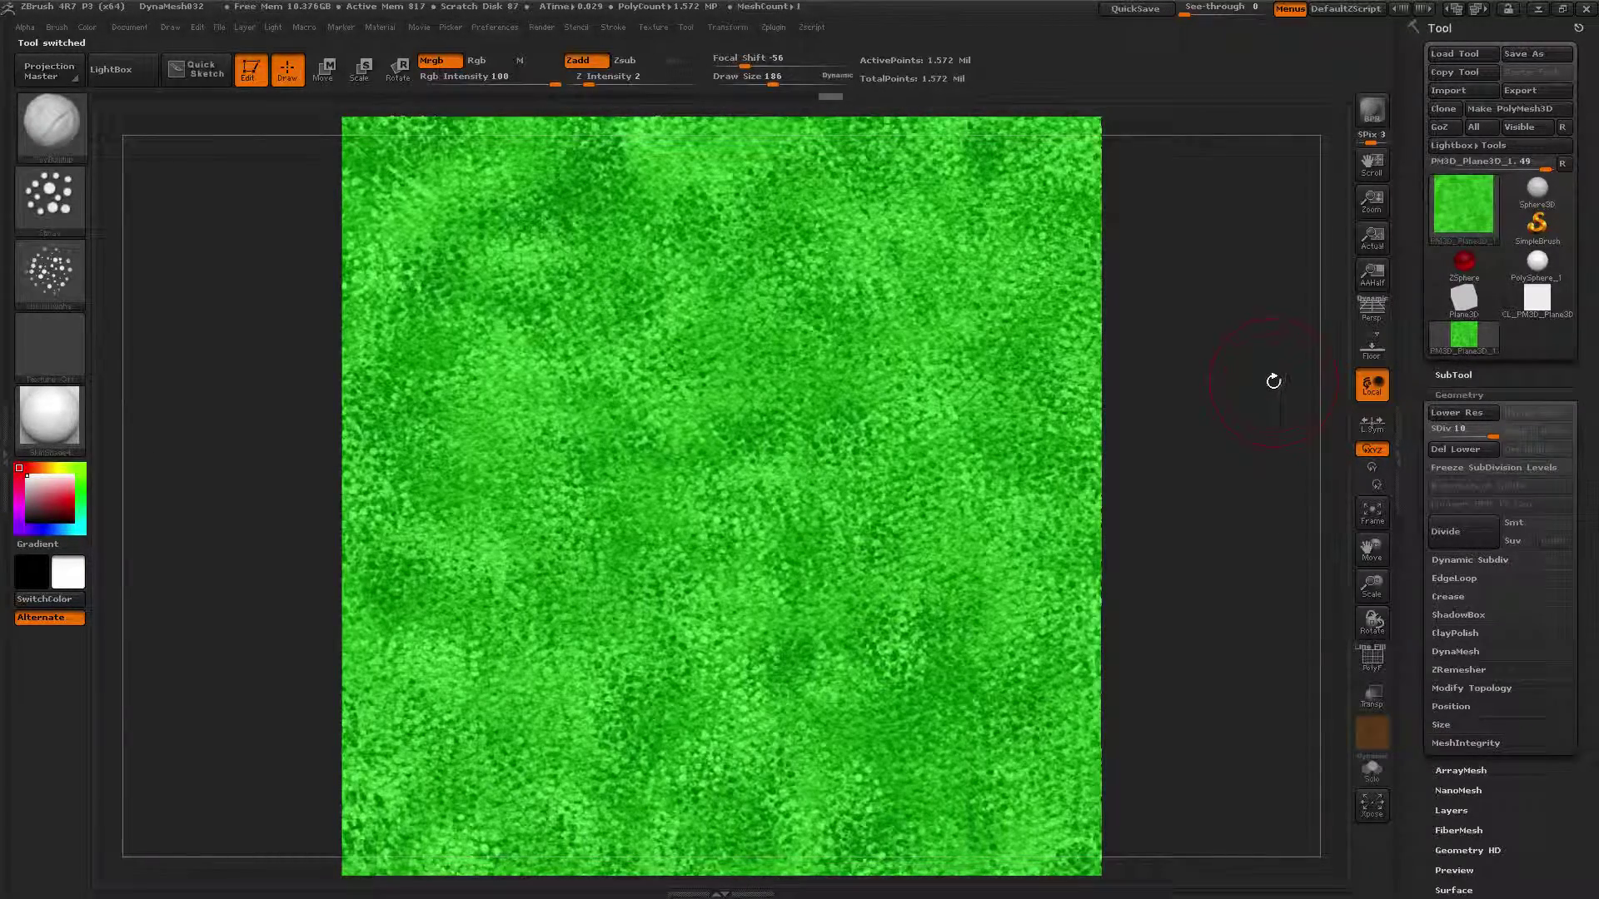
{"action": "left_click", "coordinate": [776, 29]}
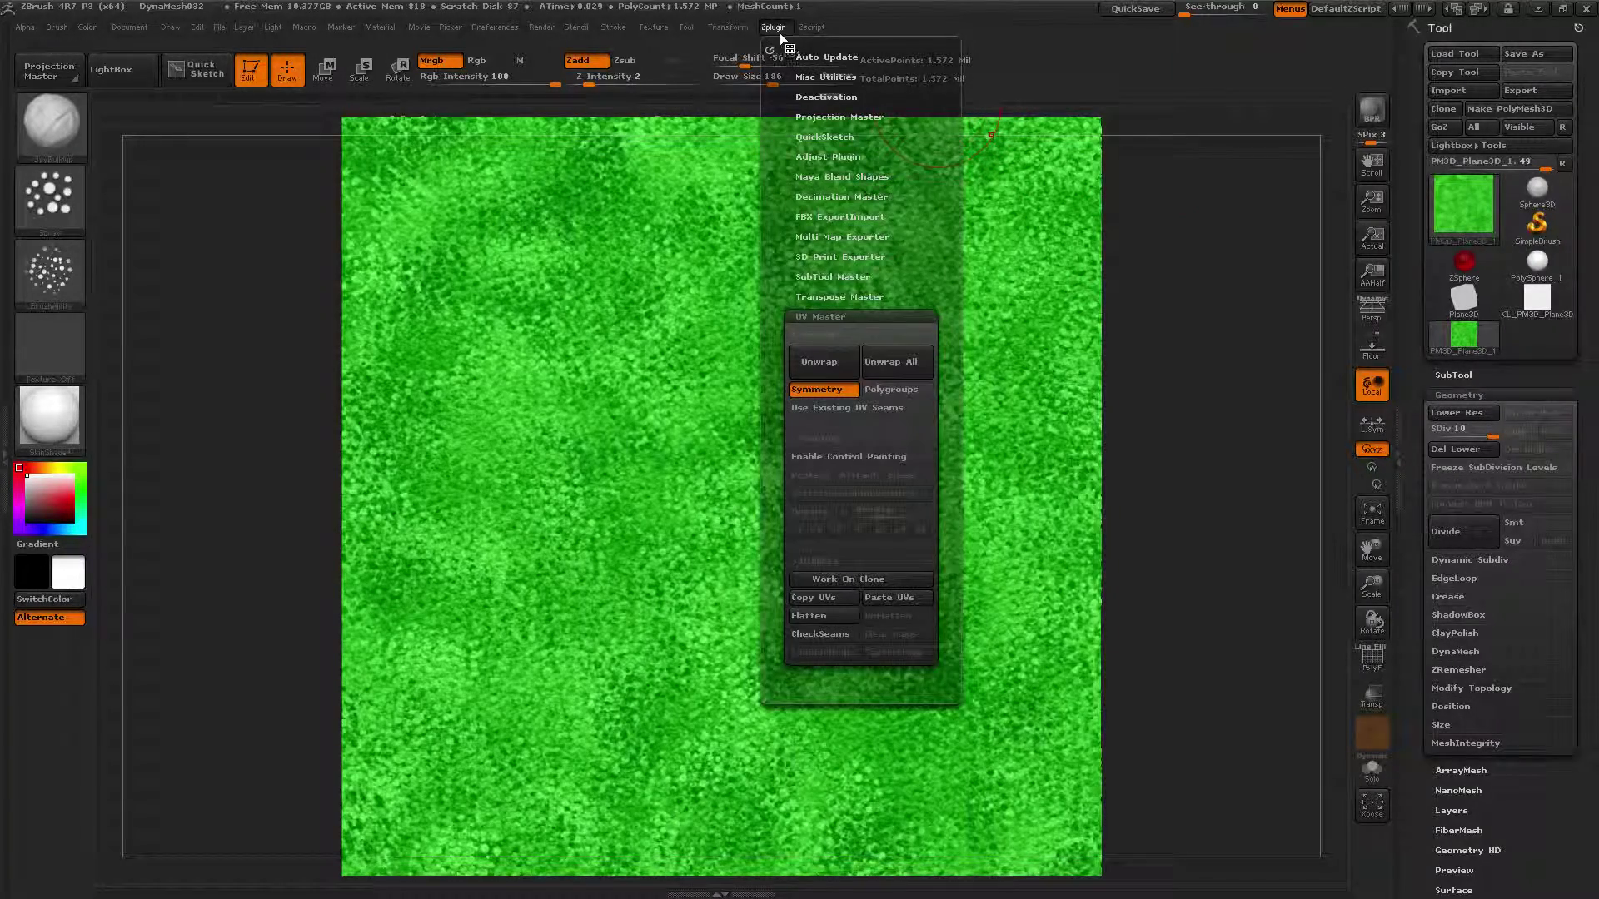
{"action": "left_click", "coordinate": [886, 598]}
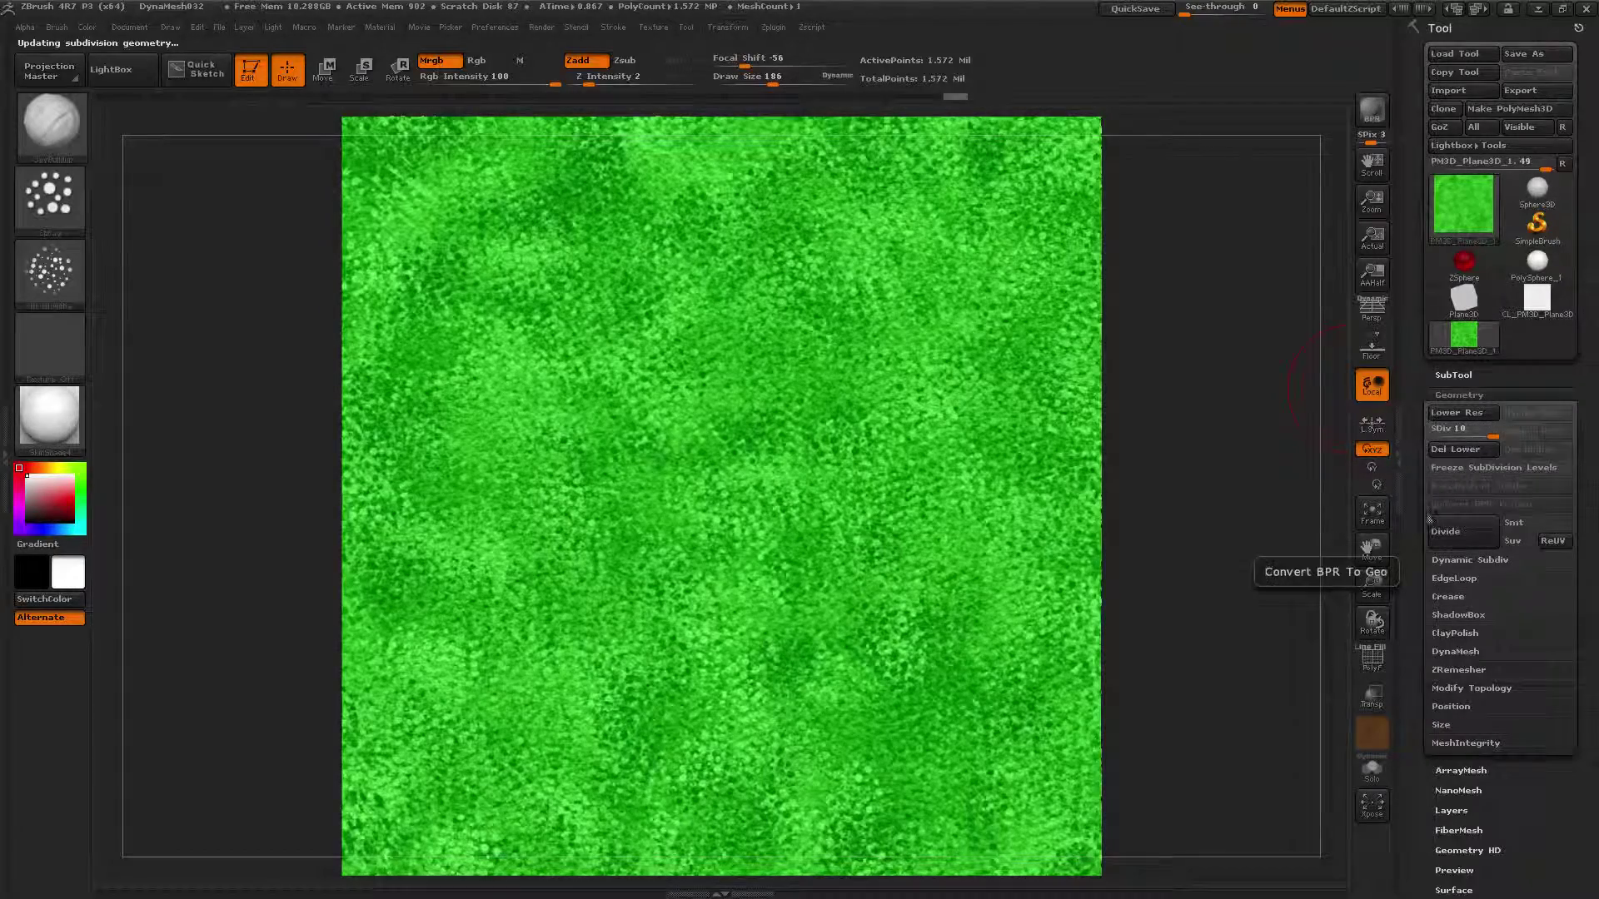
- Check the slab's UV map size and create a new texture map from its polypaint
{"action": "scroll", "coordinate": [1453, 441], "scroll_direction": "down", "scroll_amount": 6}
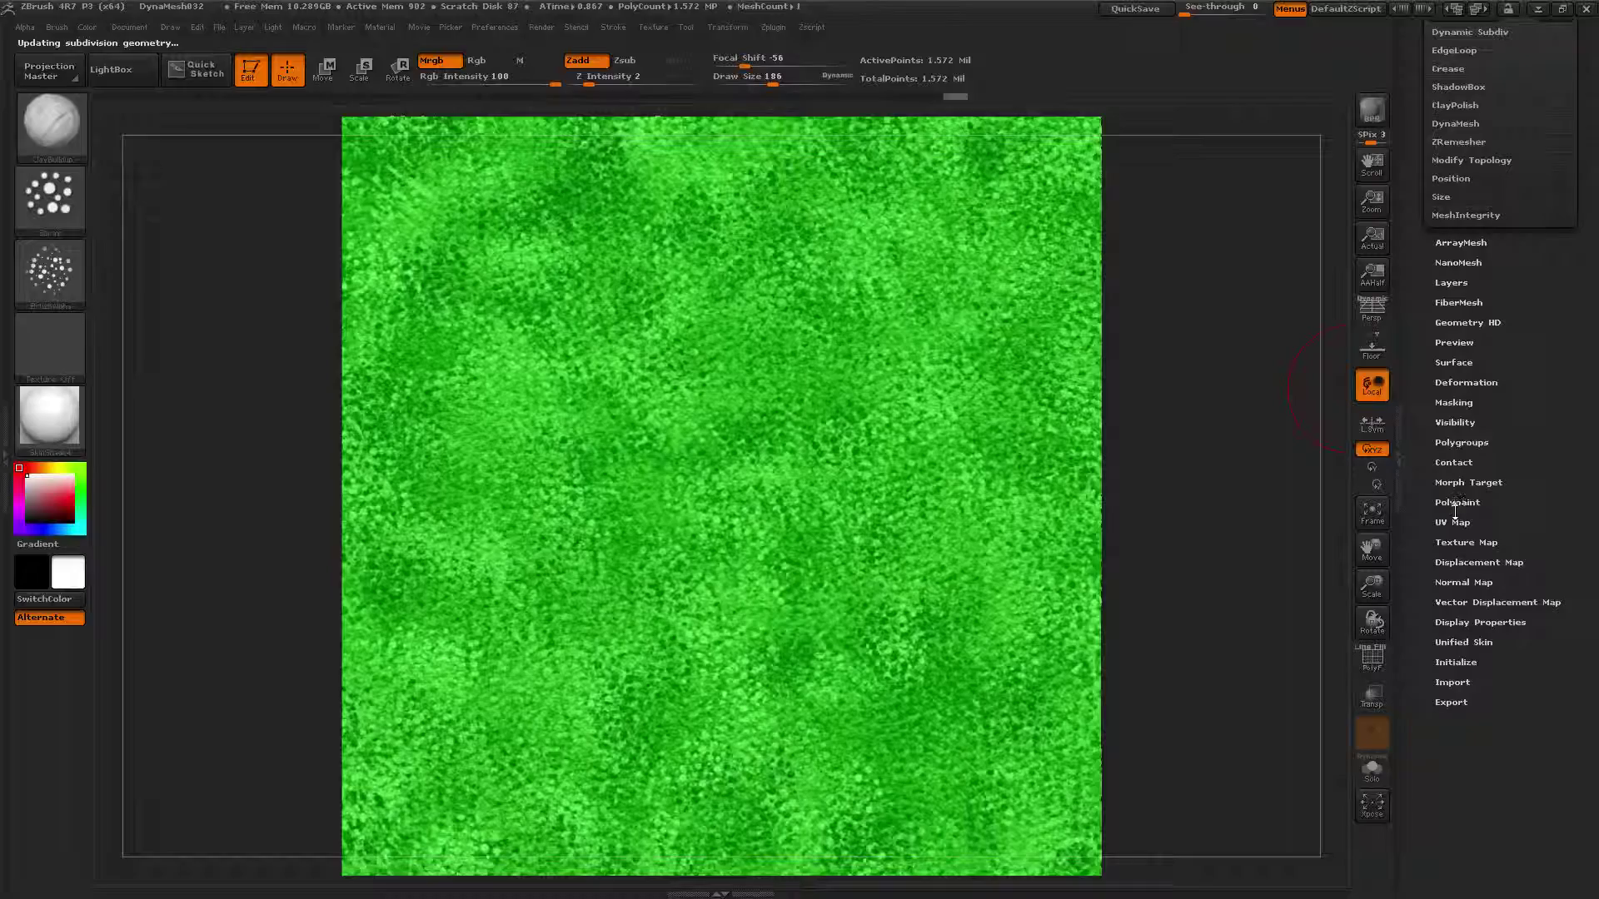
{"action": "left_click", "coordinate": [1454, 520]}
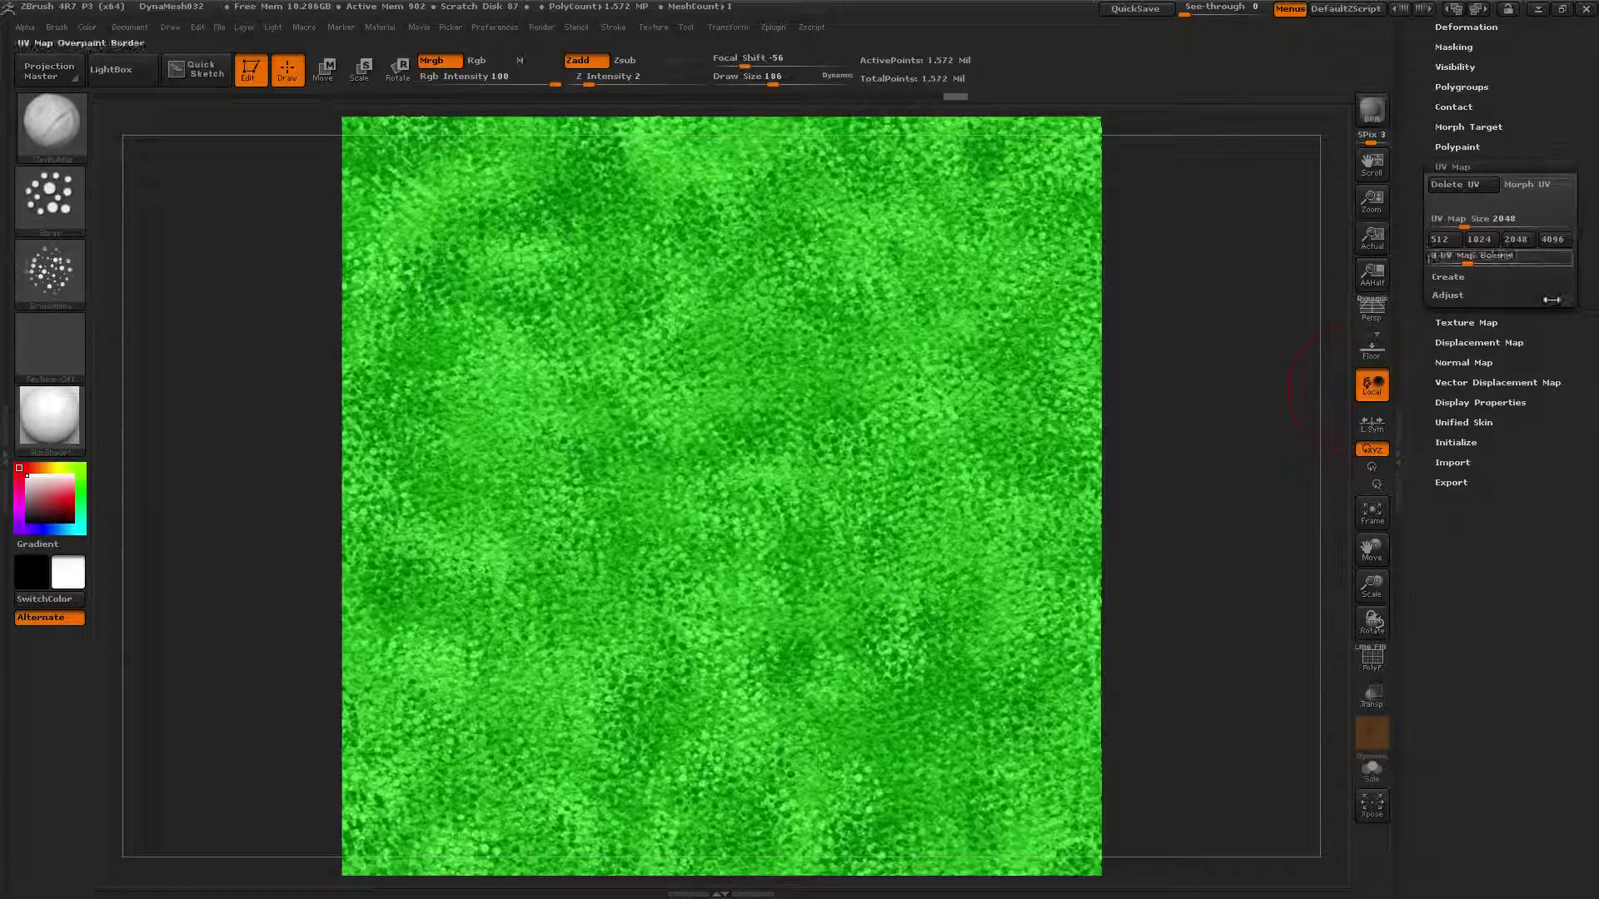
{"action": "left_click_drag", "start_coordinate": [1432, 412], "coordinate": [1435, 547]}
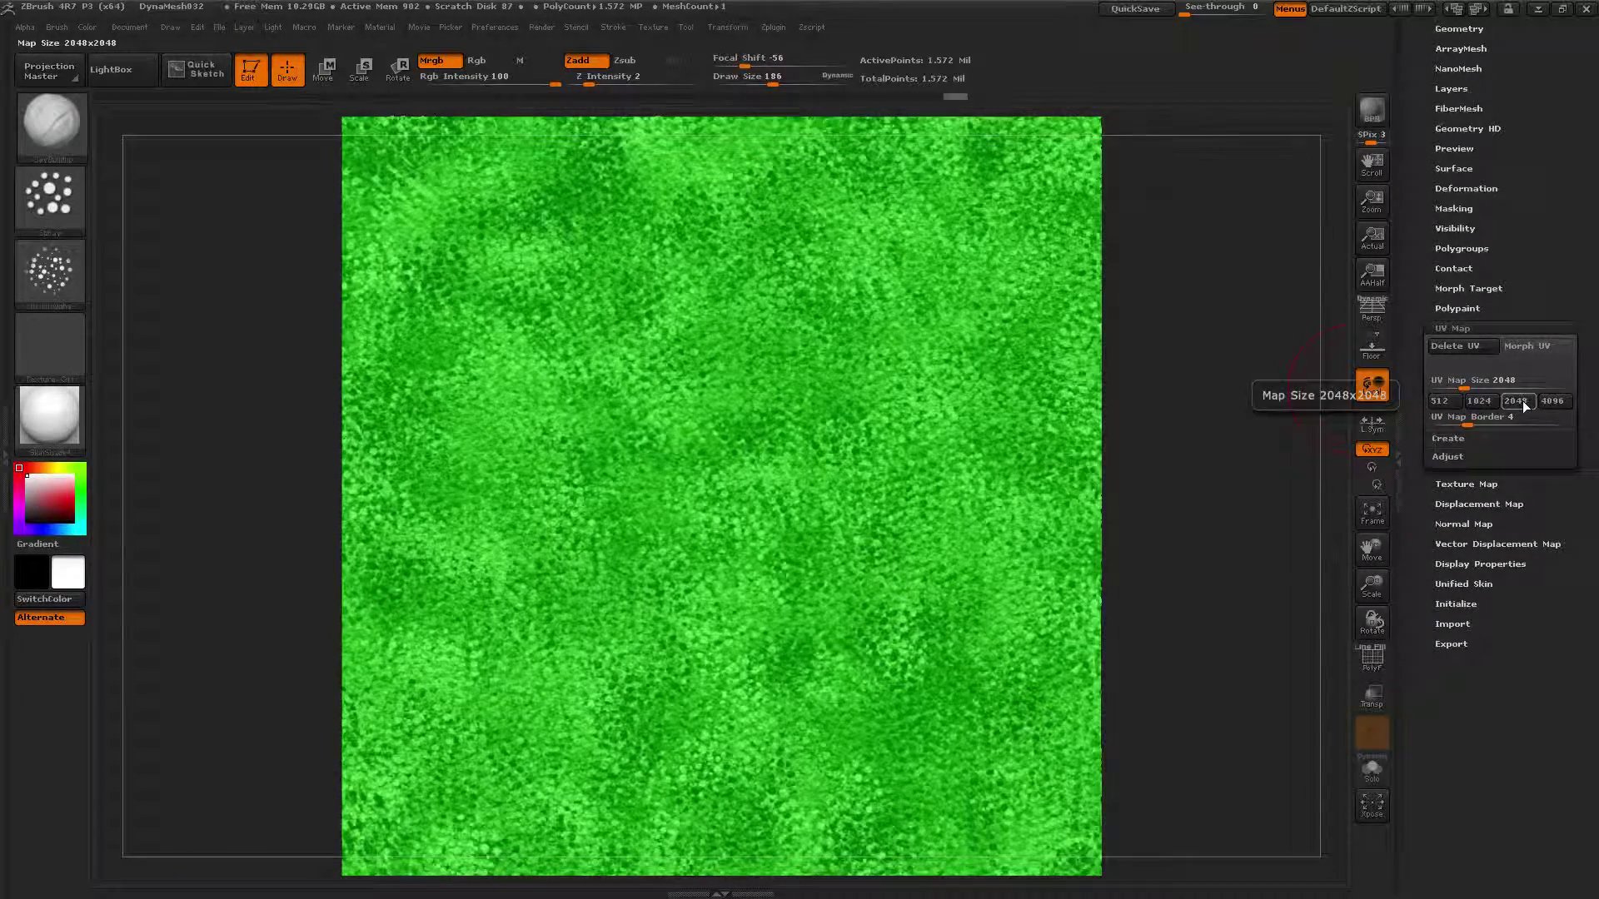
{"action": "left_click", "coordinate": [1446, 484]}
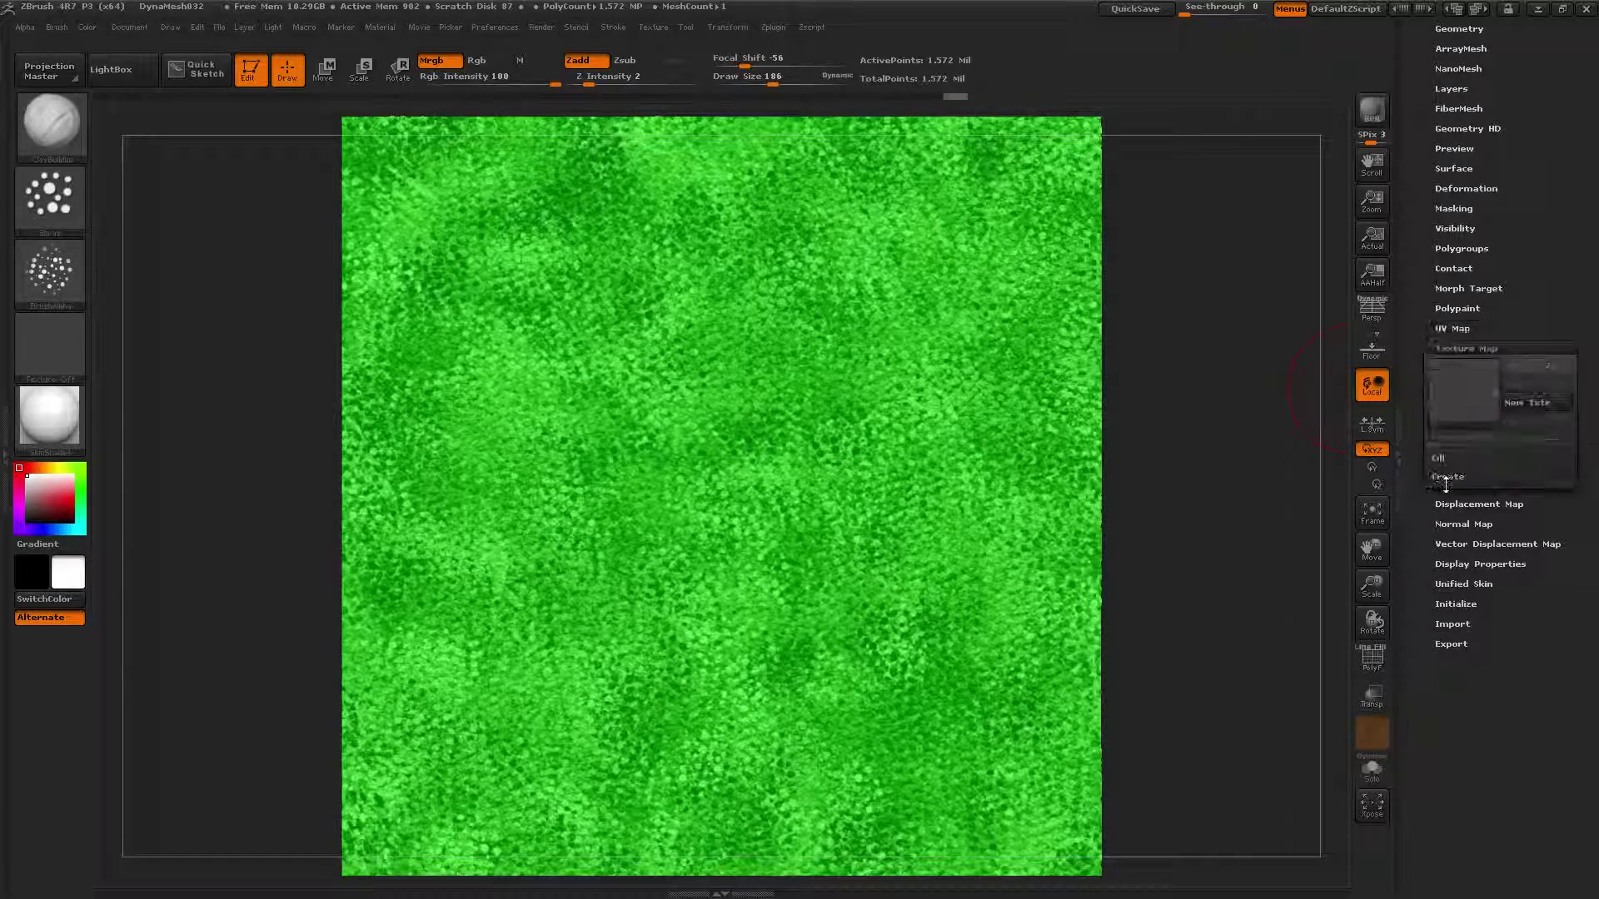
{"action": "left_click", "coordinate": [1459, 475]}
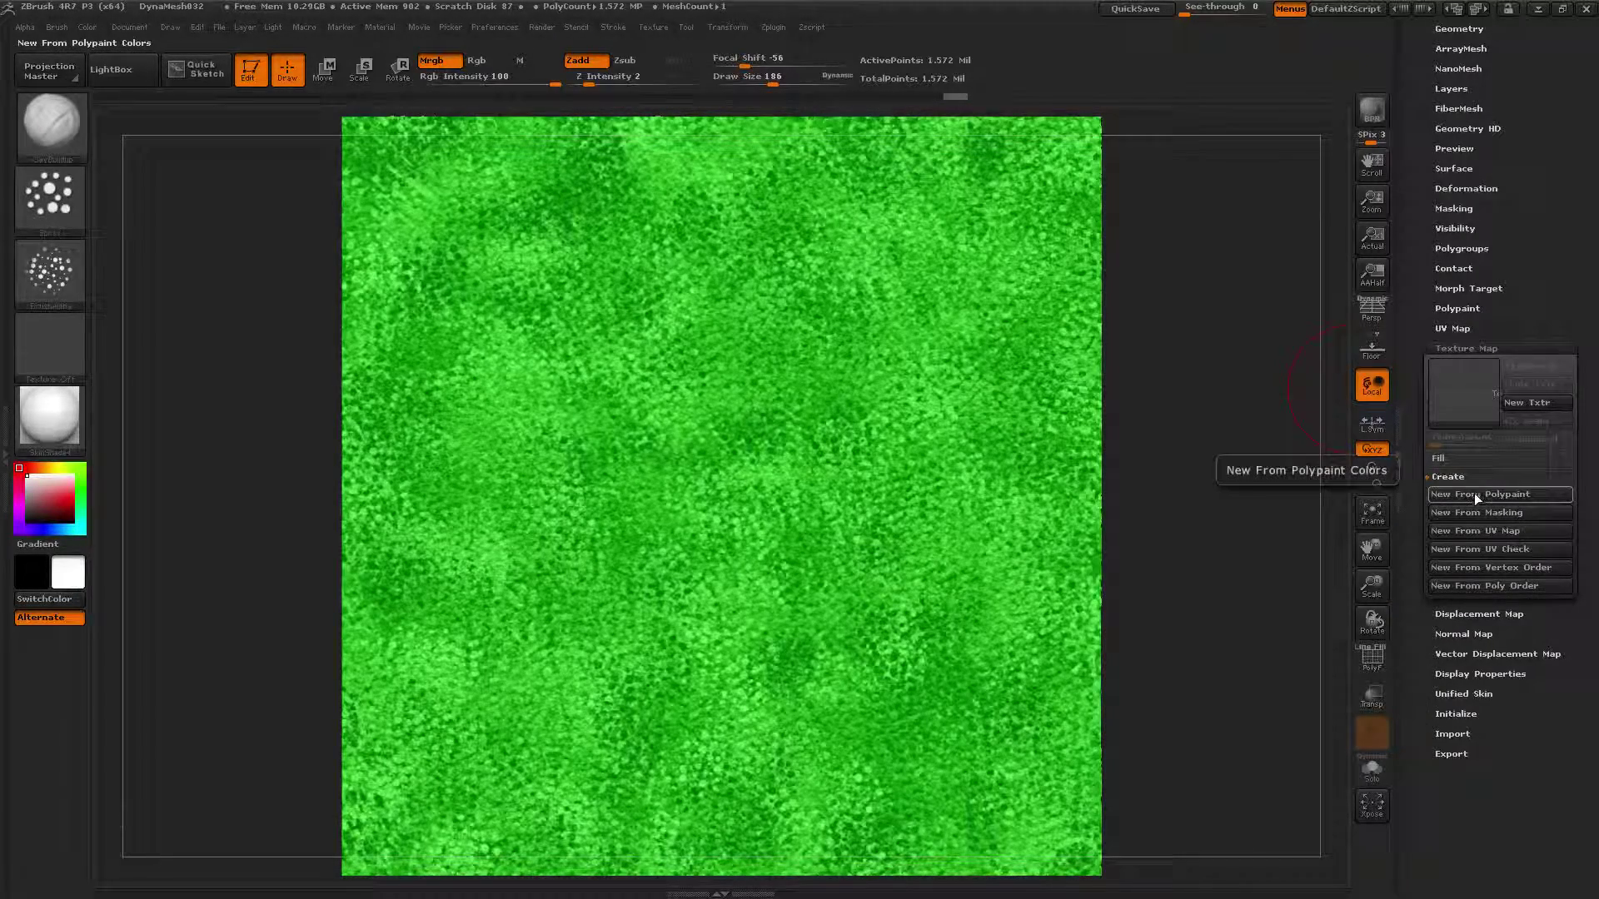
{"action": "left_click", "coordinate": [1471, 496]}
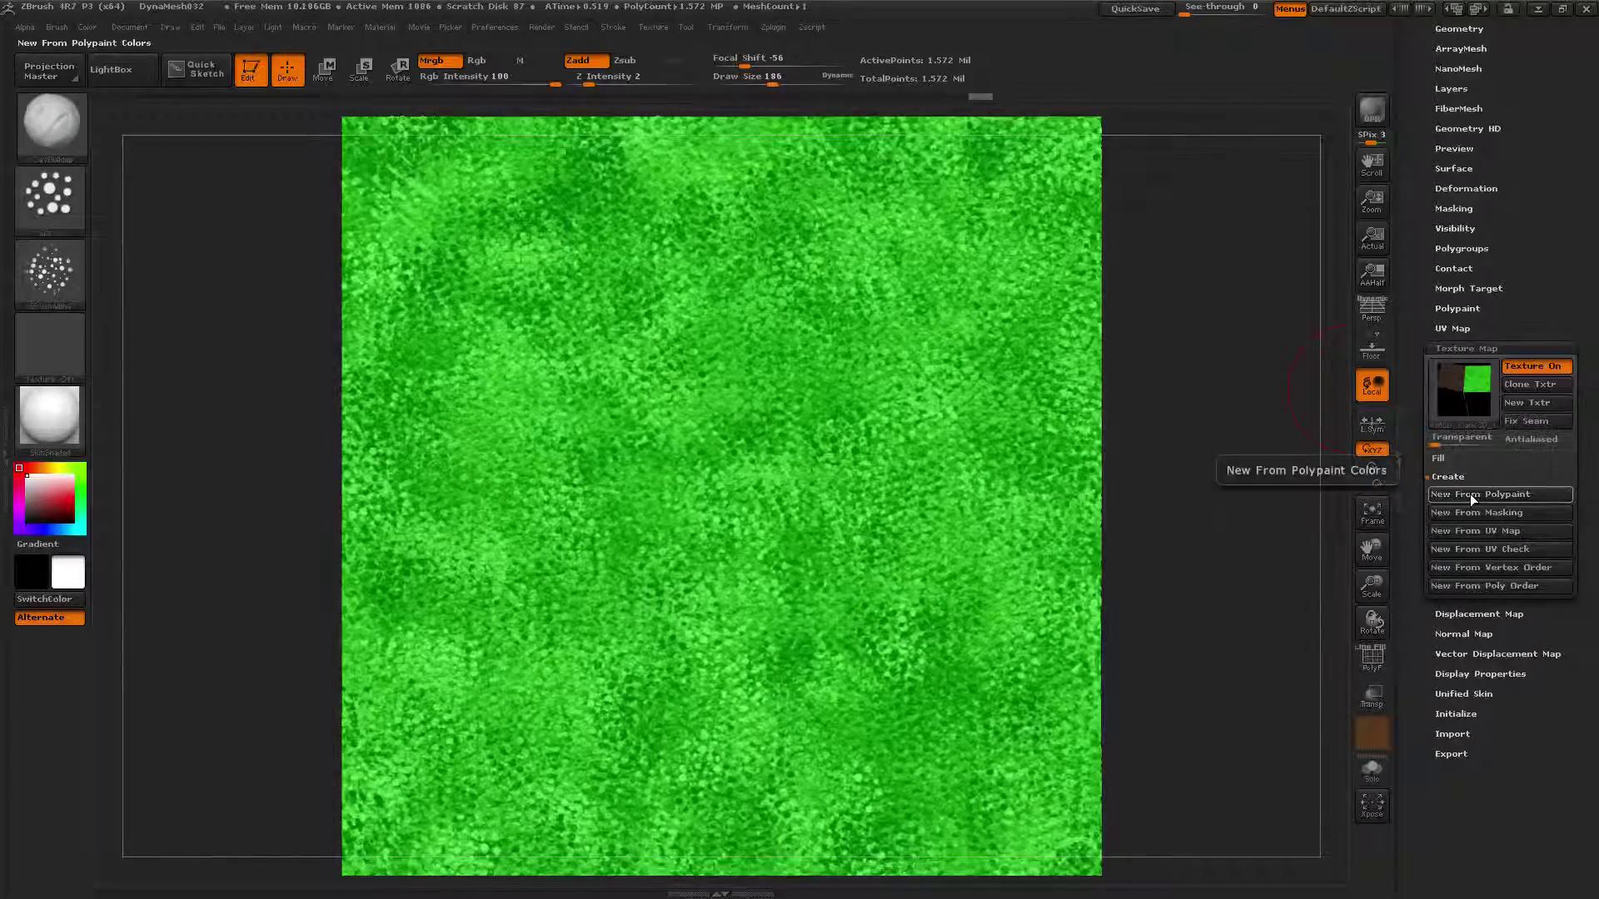
{"action": "mouse_move", "coordinate": [1473, 397]}
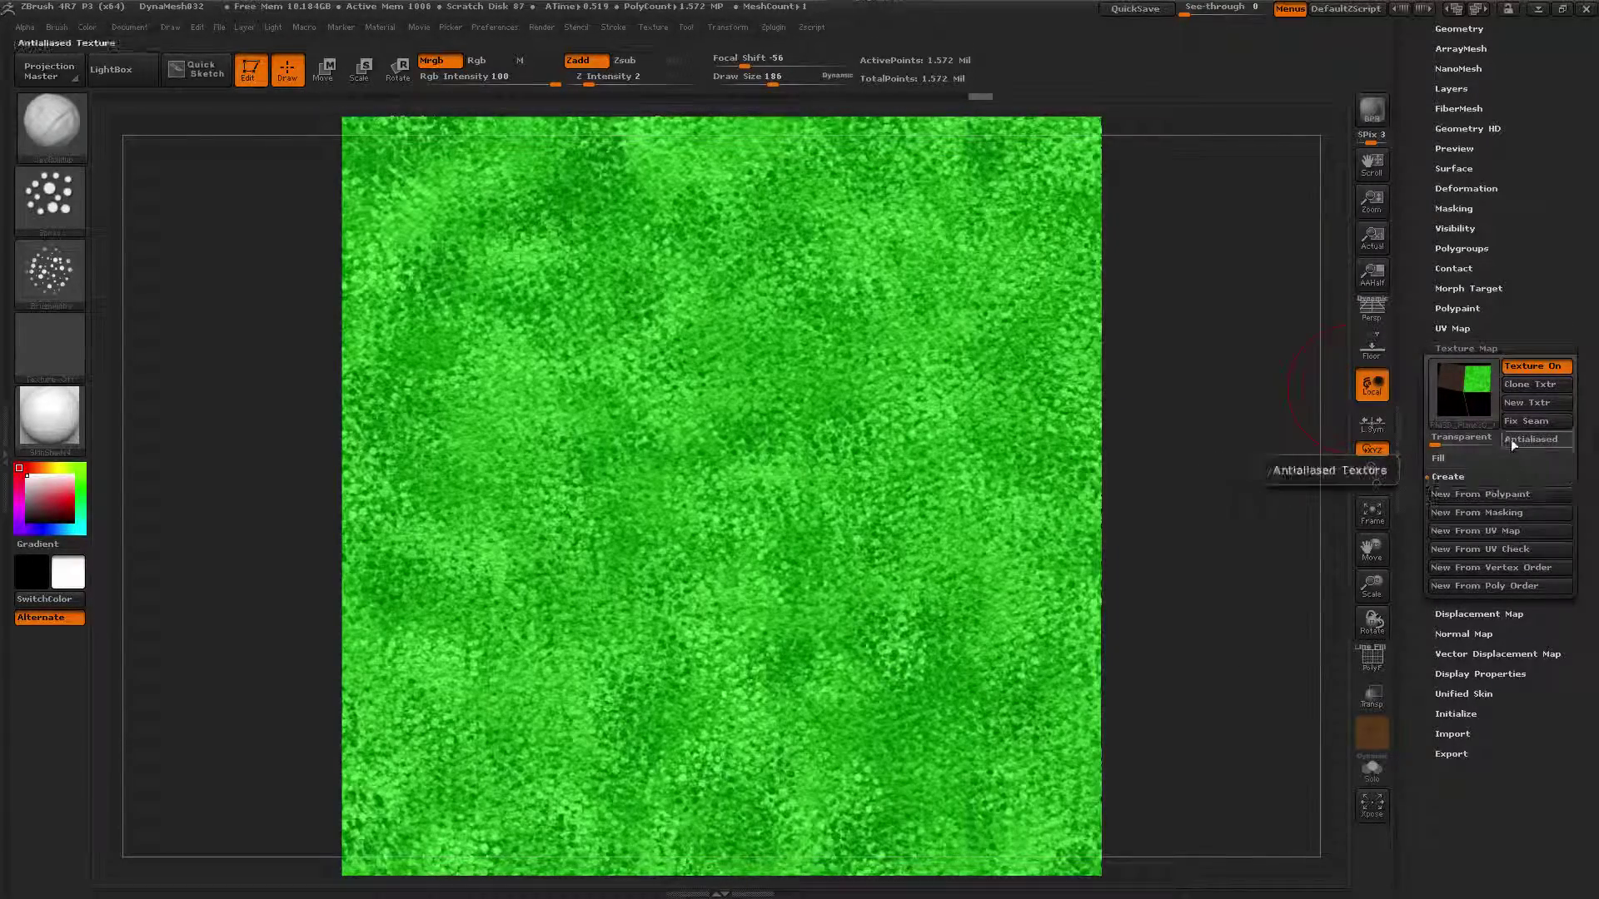
- Lower the slab to subdivision level 1 and quick-save the project
{"action": "left_click_drag", "start_coordinate": [1410, 197], "coordinate": [1429, 311]}
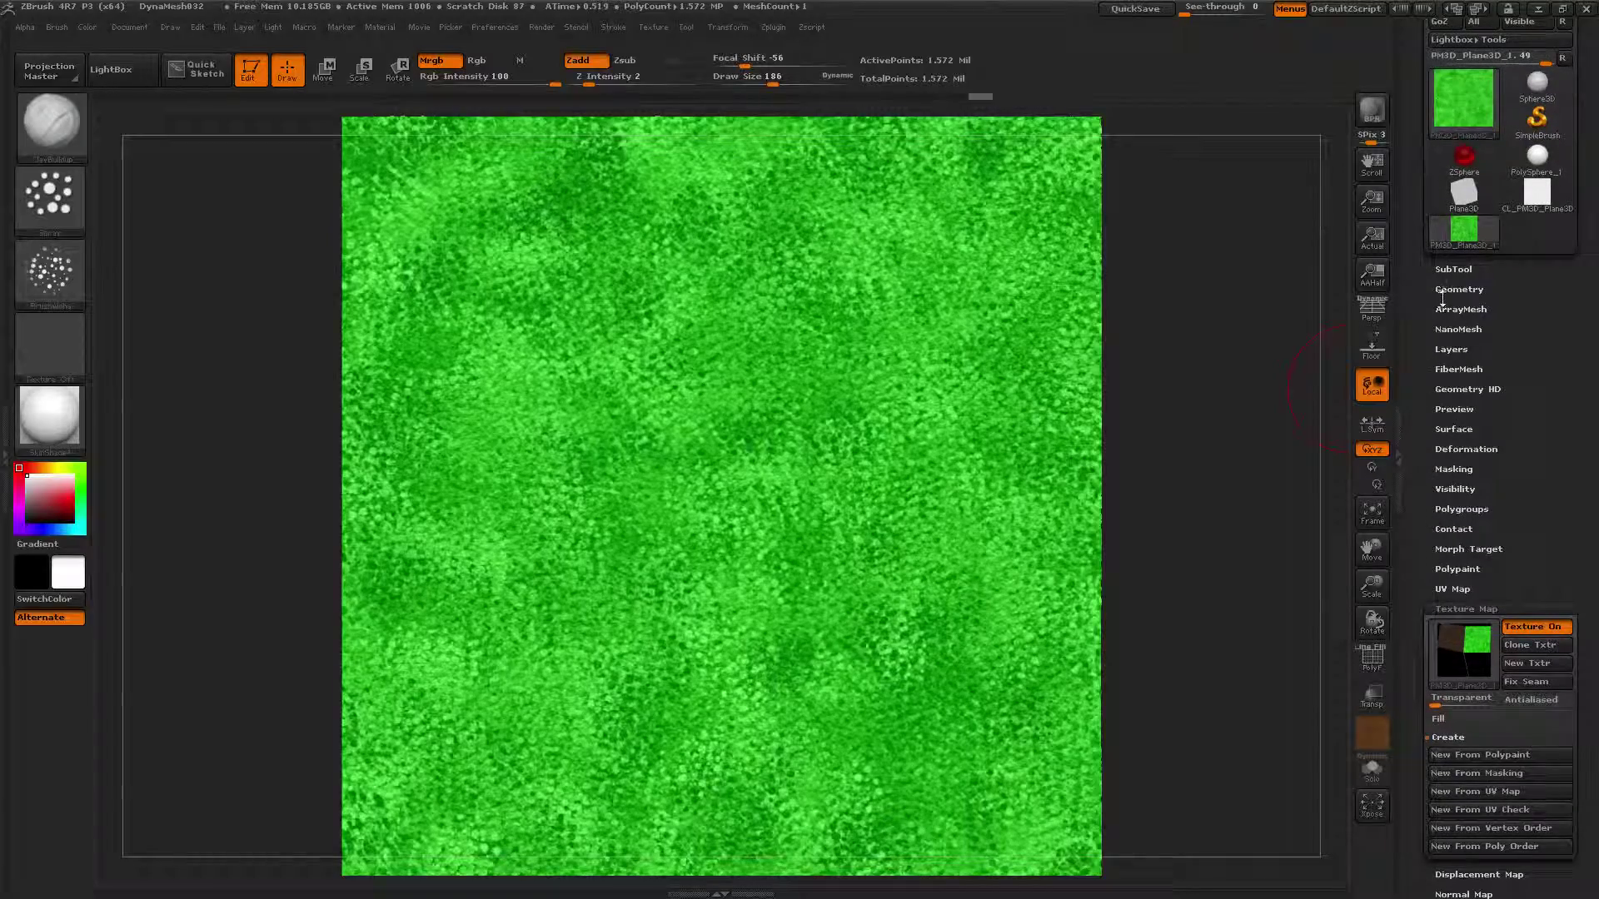
{"action": "left_click", "coordinate": [1449, 290]}
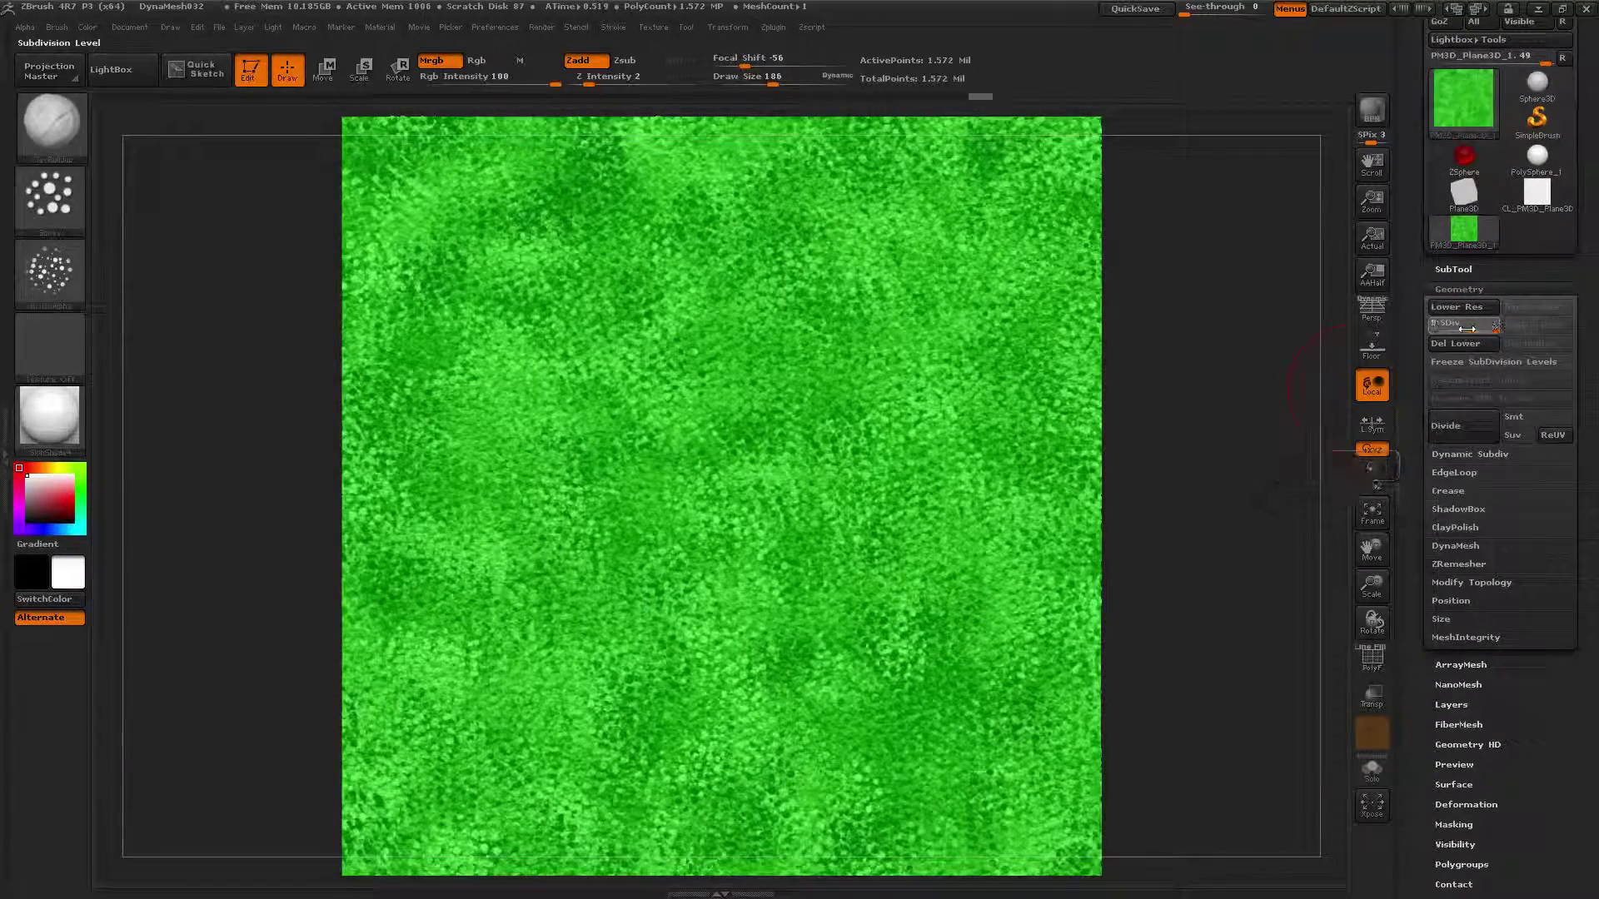
{"action": "left_click", "coordinate": [1432, 330]}
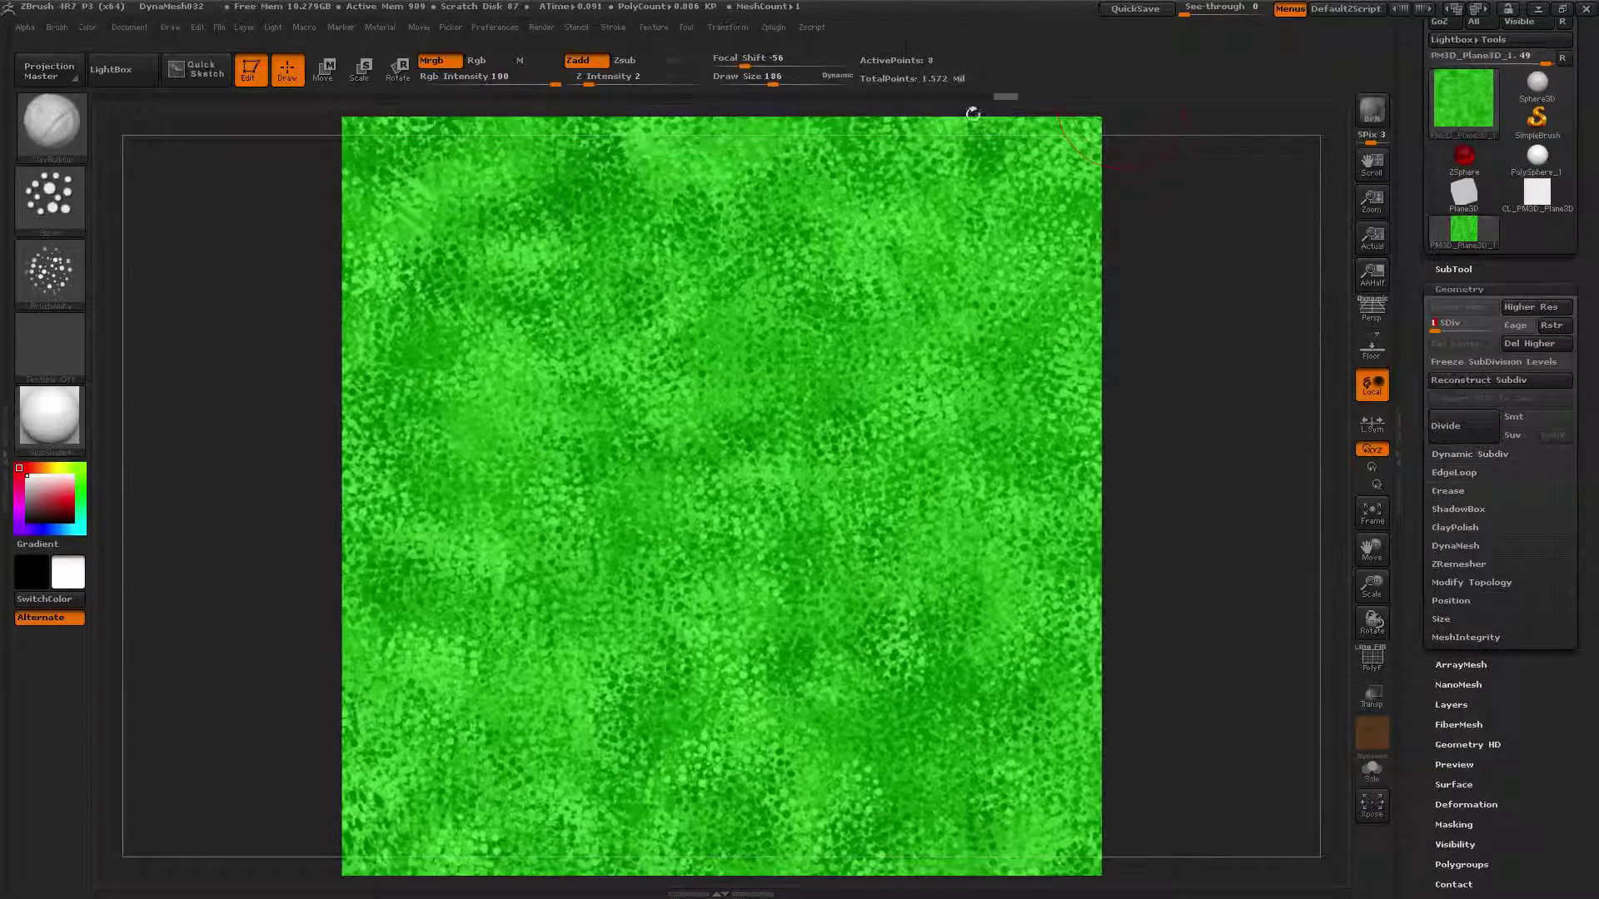
{"action": "mouse_move", "coordinate": [1187, 498]}
{"action": "left_mouse_down"}
{"action": "mouse_move", "coordinate": [1196, 313]}
{"action": "mouse_move", "coordinate": [1207, 442]}
{"action": "mouse_move", "coordinate": [1182, 481]}
{"action": "left_mouse_up"}
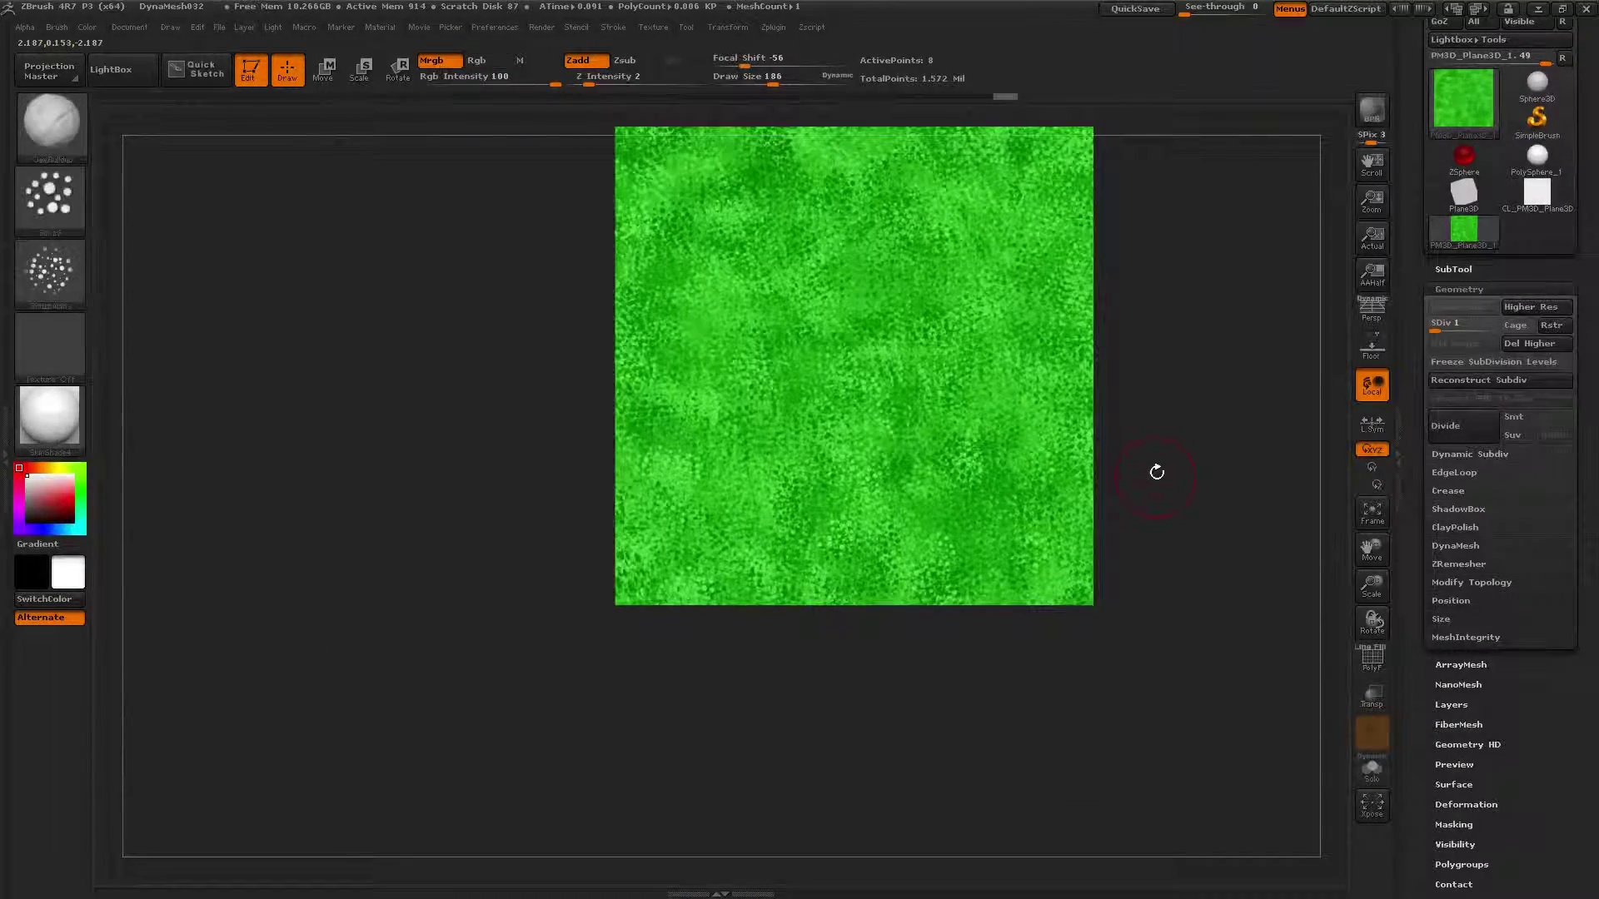
{"action": "left_click_drag", "start_coordinate": [1156, 467], "coordinate": [1081, 592], "text": "alt"}
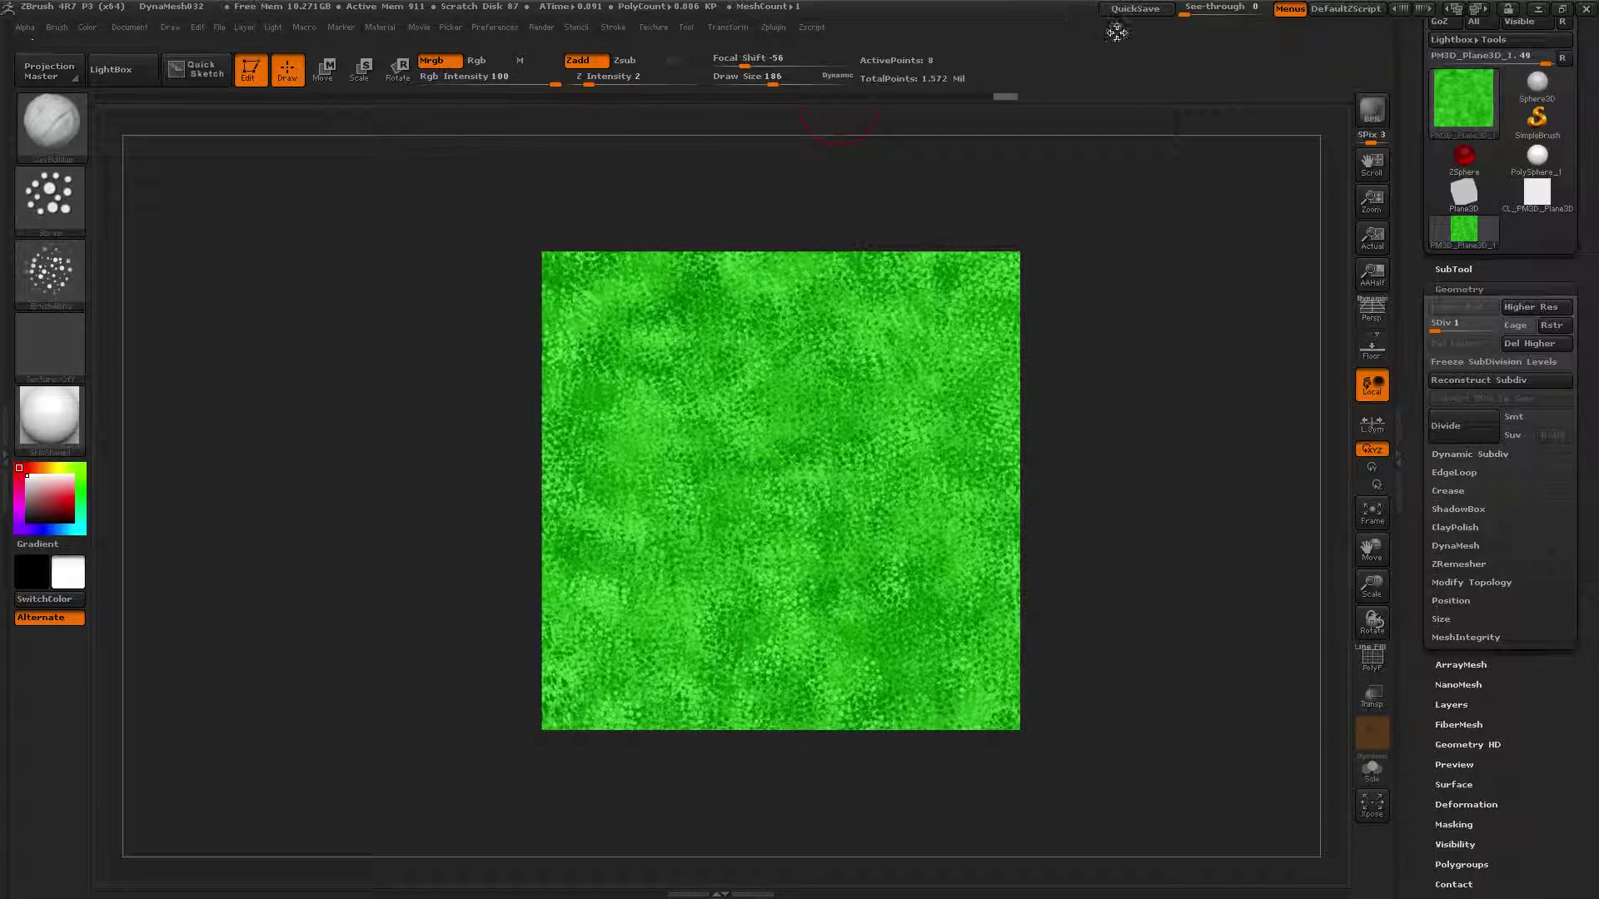
{"action": "left_click", "coordinate": [1134, 9]}
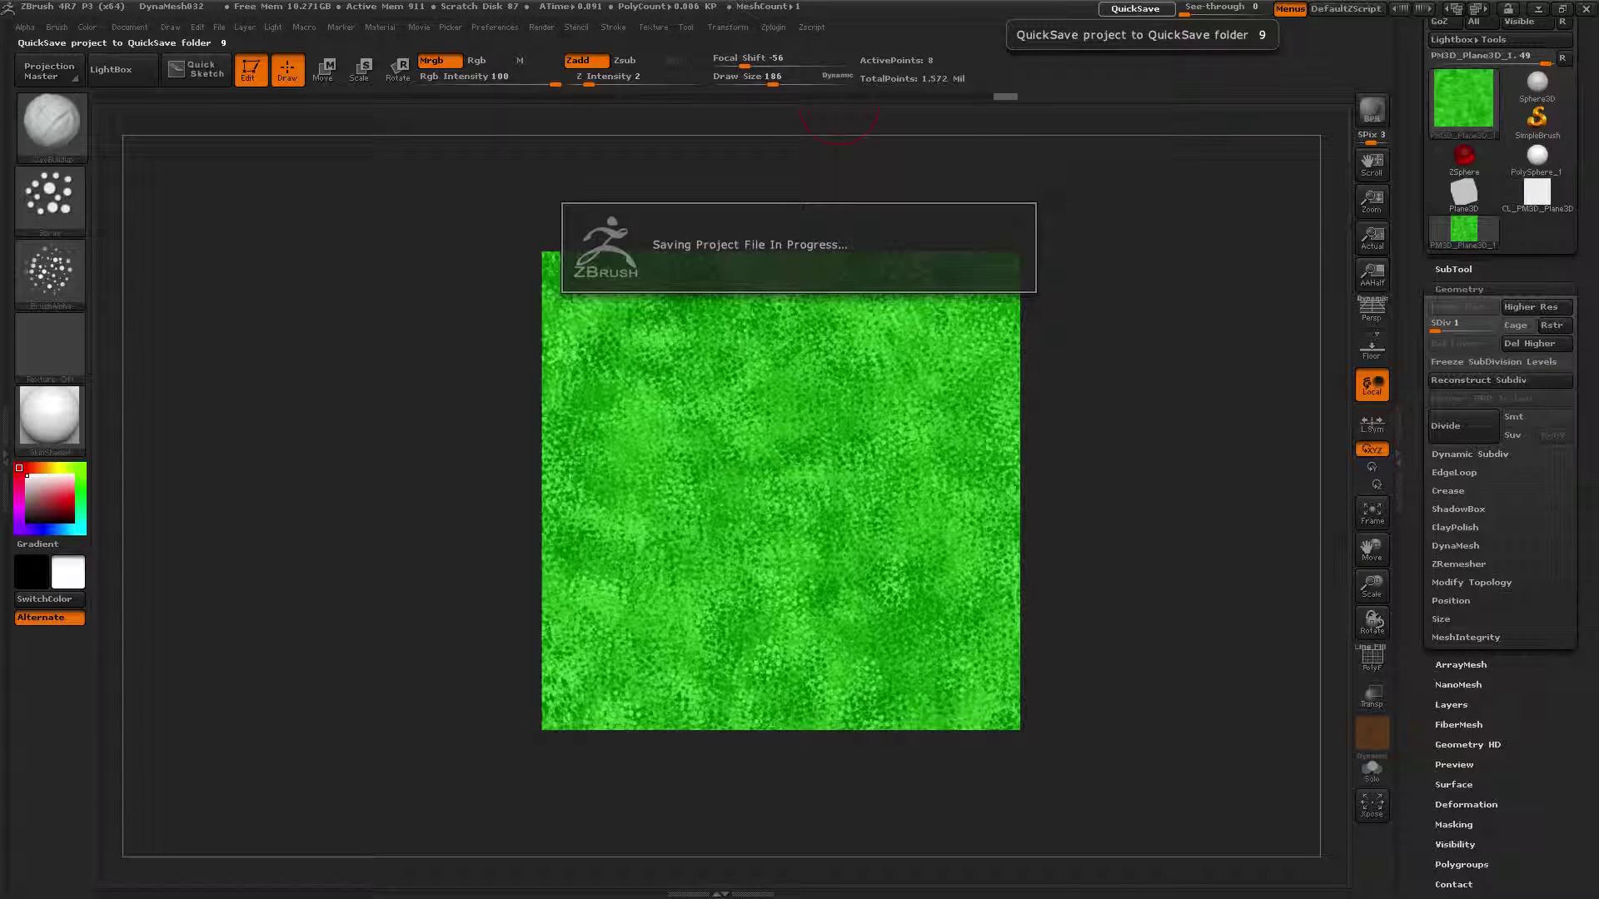
- Start an FBX export of the slab with FBX ExportImport and browse to the Pictures folder
{"action": "left_click", "coordinate": [771, 24]}
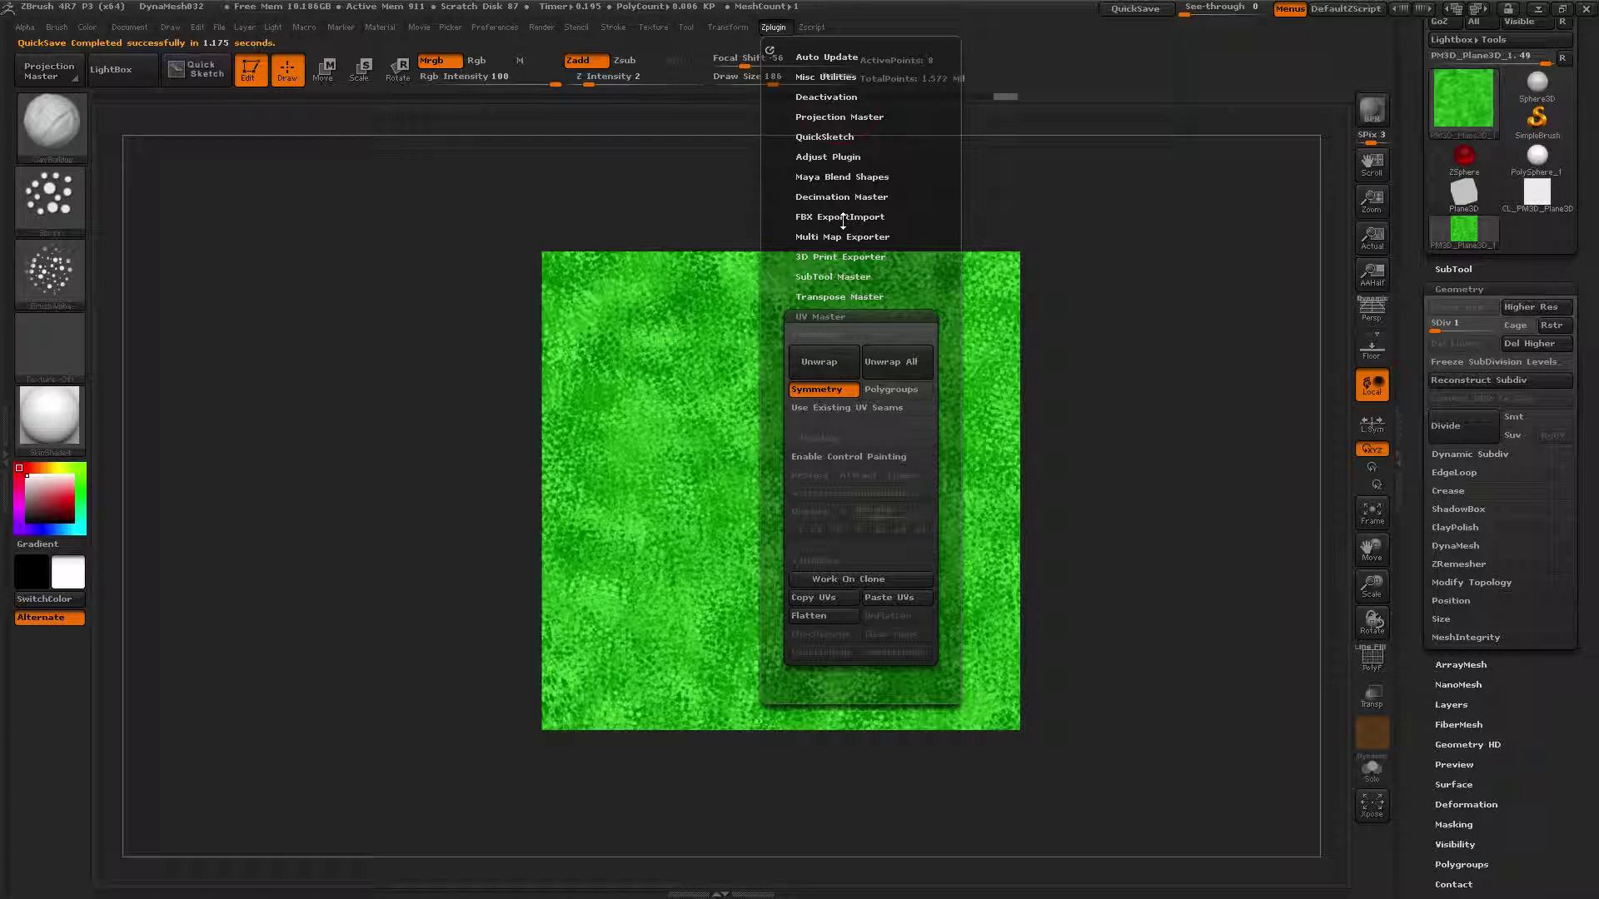
{"action": "left_click", "coordinate": [844, 218]}
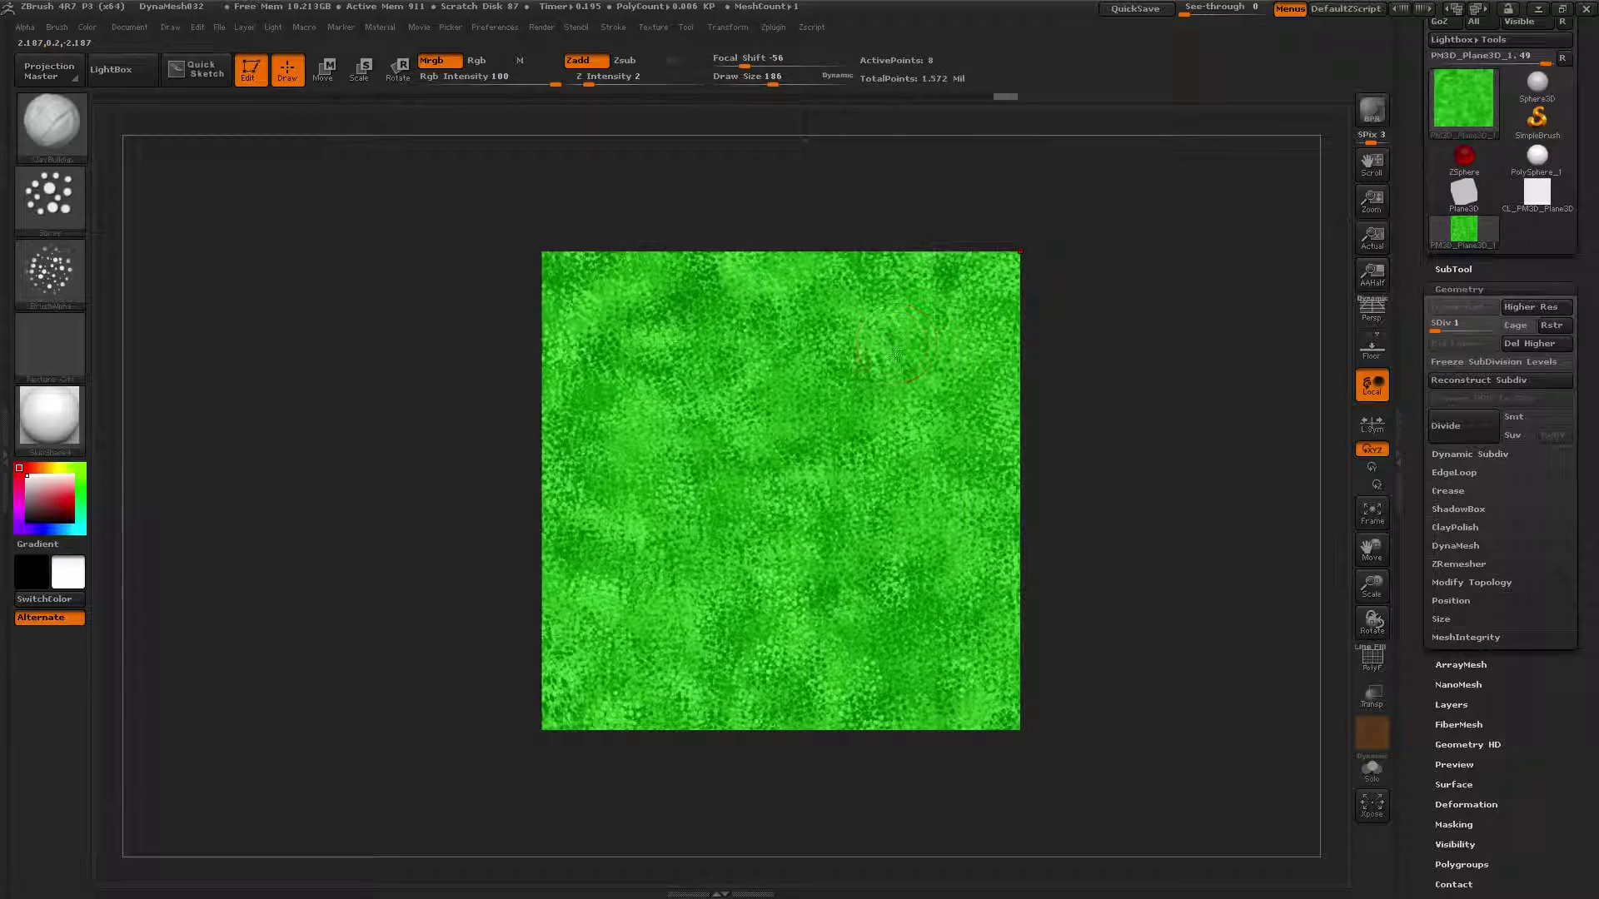
{"action": "left_click", "coordinate": [774, 25]}
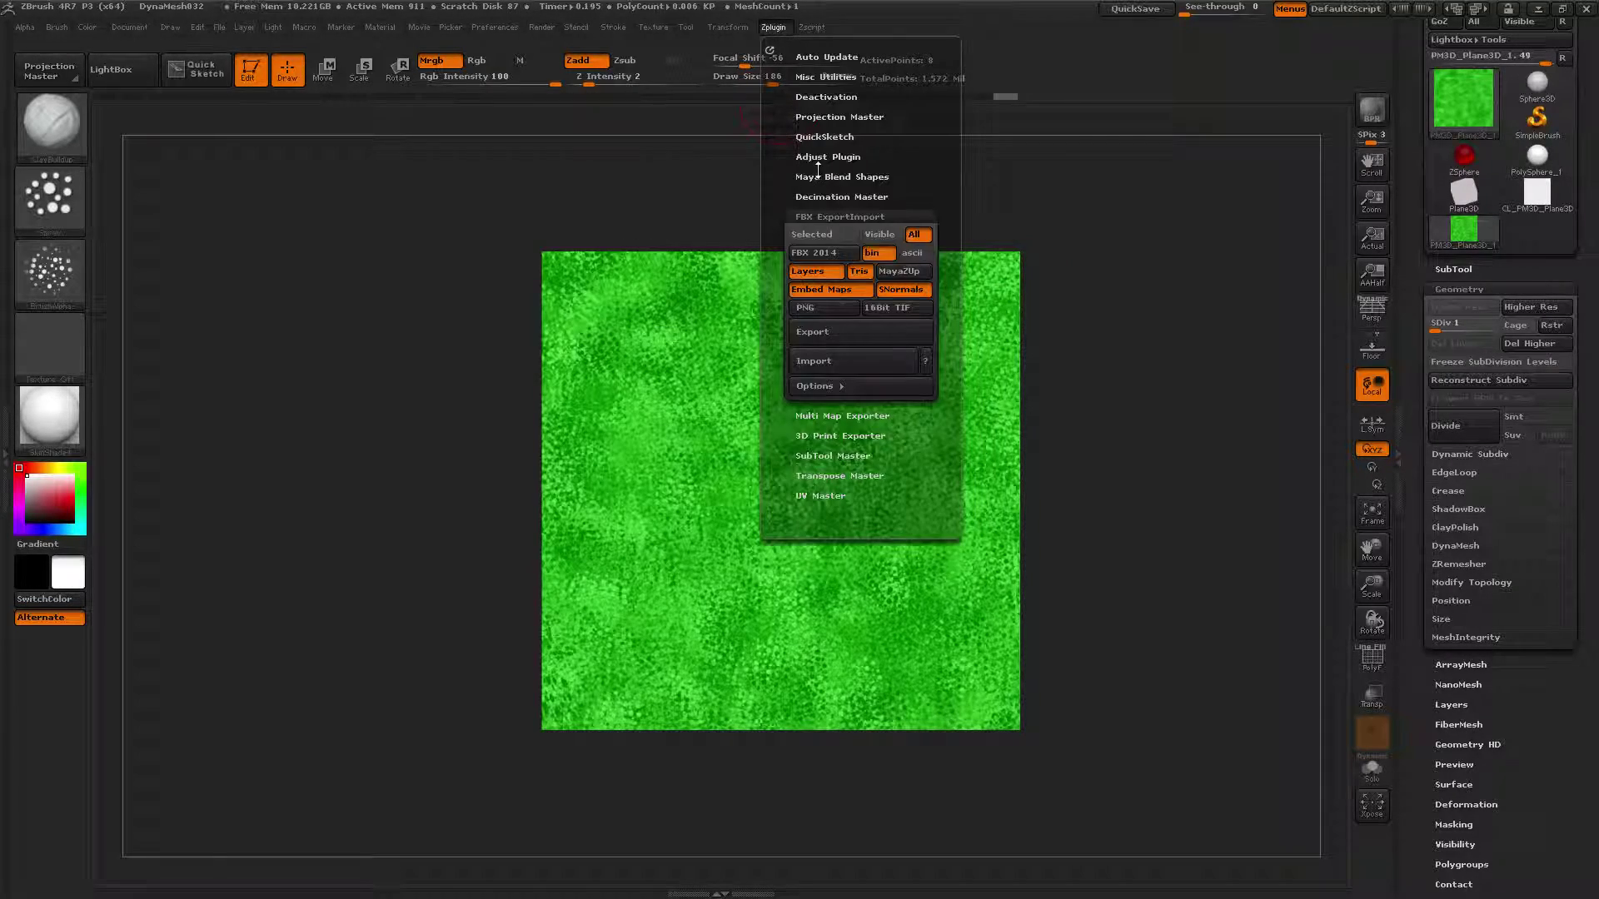
{"action": "left_click", "coordinate": [875, 335]}
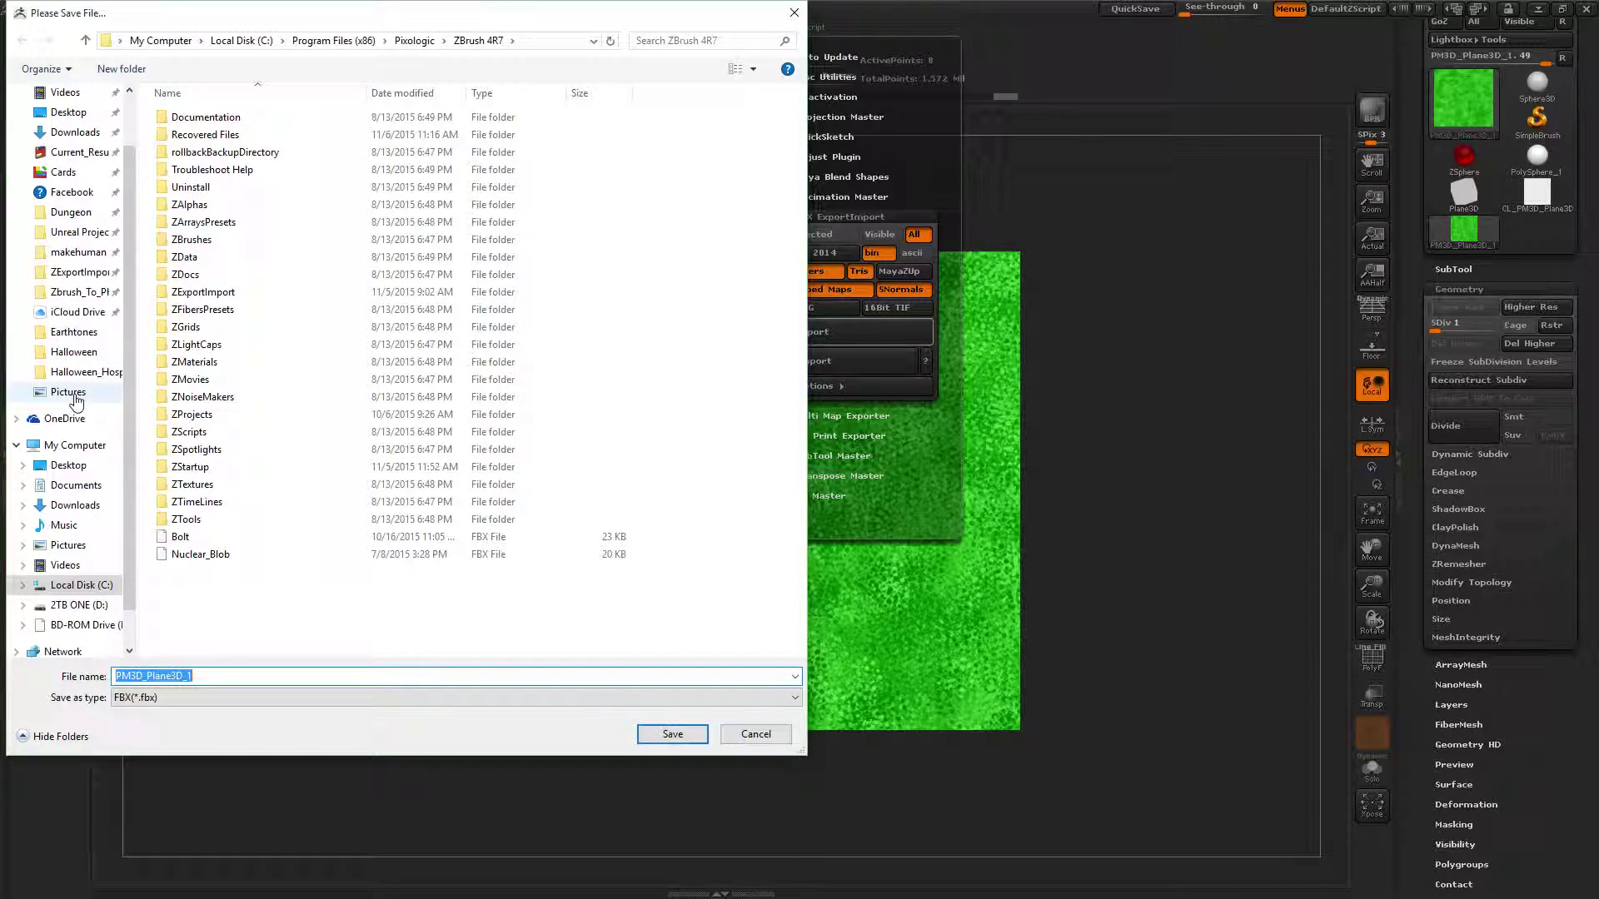
{"action": "left_click", "coordinate": [68, 391]}
{"action": "double_click", "coordinate": [249, 676]}
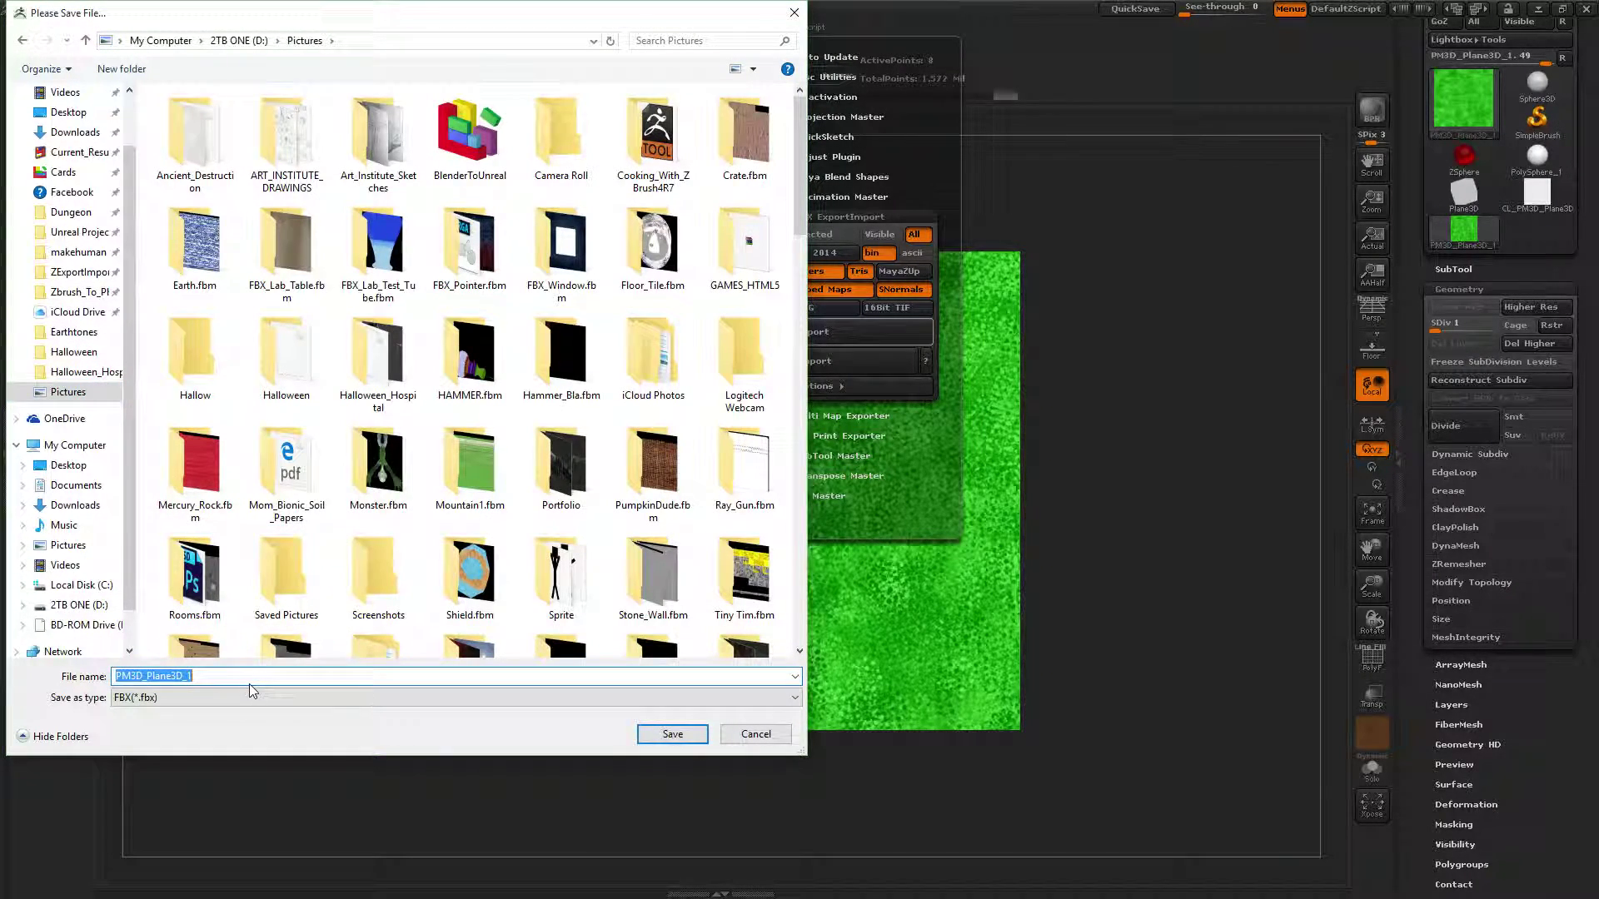
- Create a new folder named MARATHON inside Pictures and open it as the save location
{"action": "scroll", "coordinate": [419, 523], "scroll_direction": "down", "scroll_amount": 6}
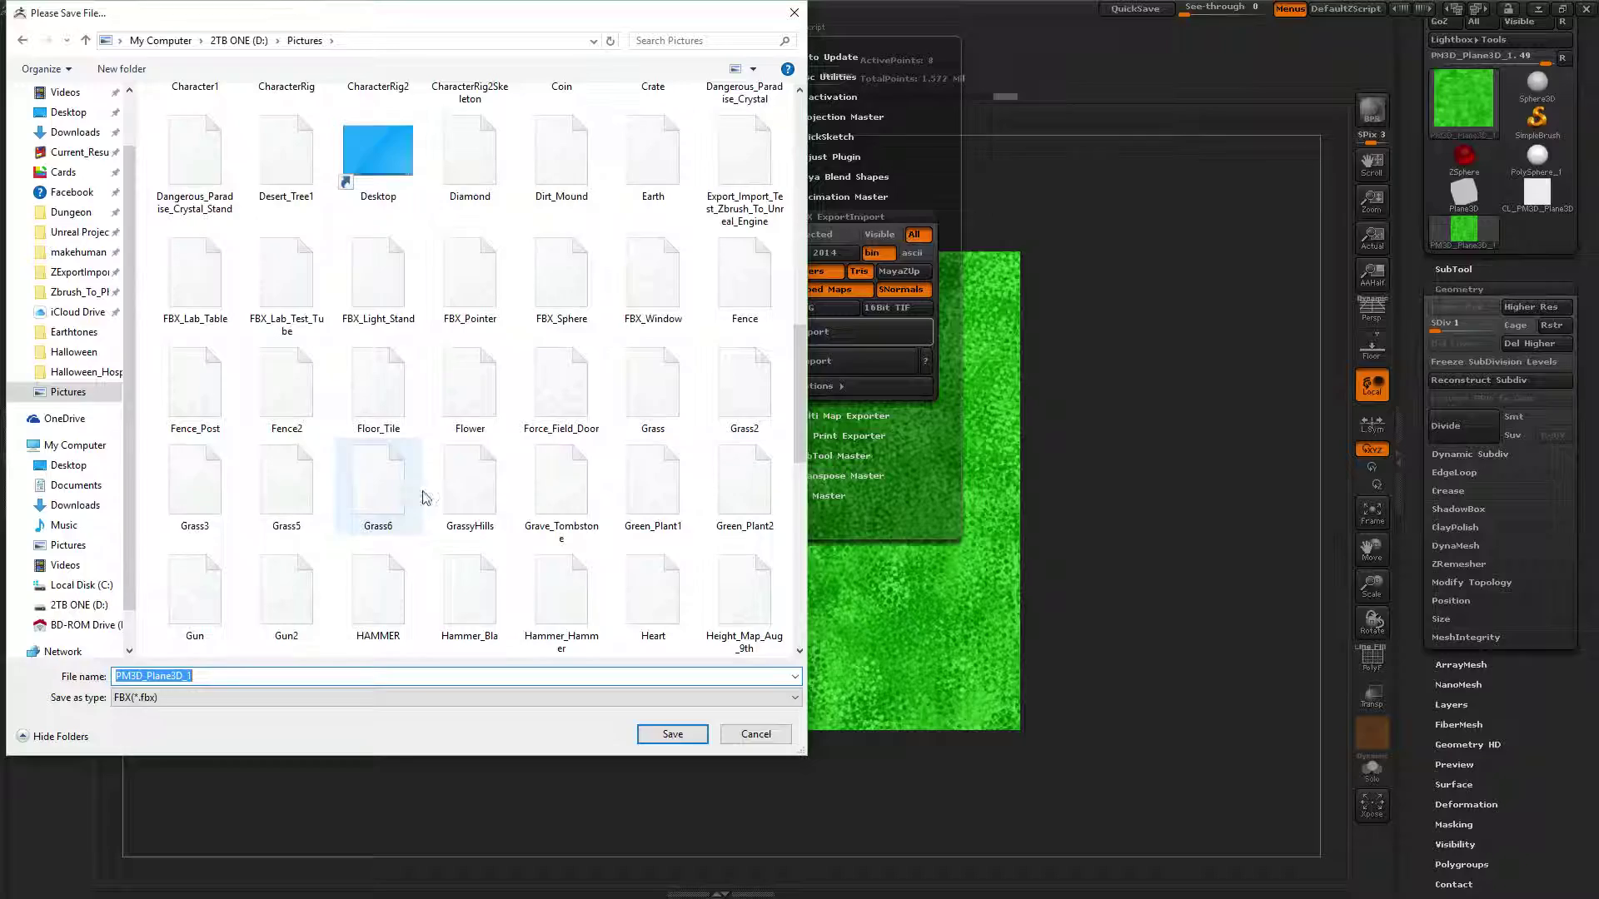
{"action": "scroll", "coordinate": [424, 466], "scroll_direction": "up", "scroll_amount": 4}
{"action": "right_click", "coordinate": [425, 417]}
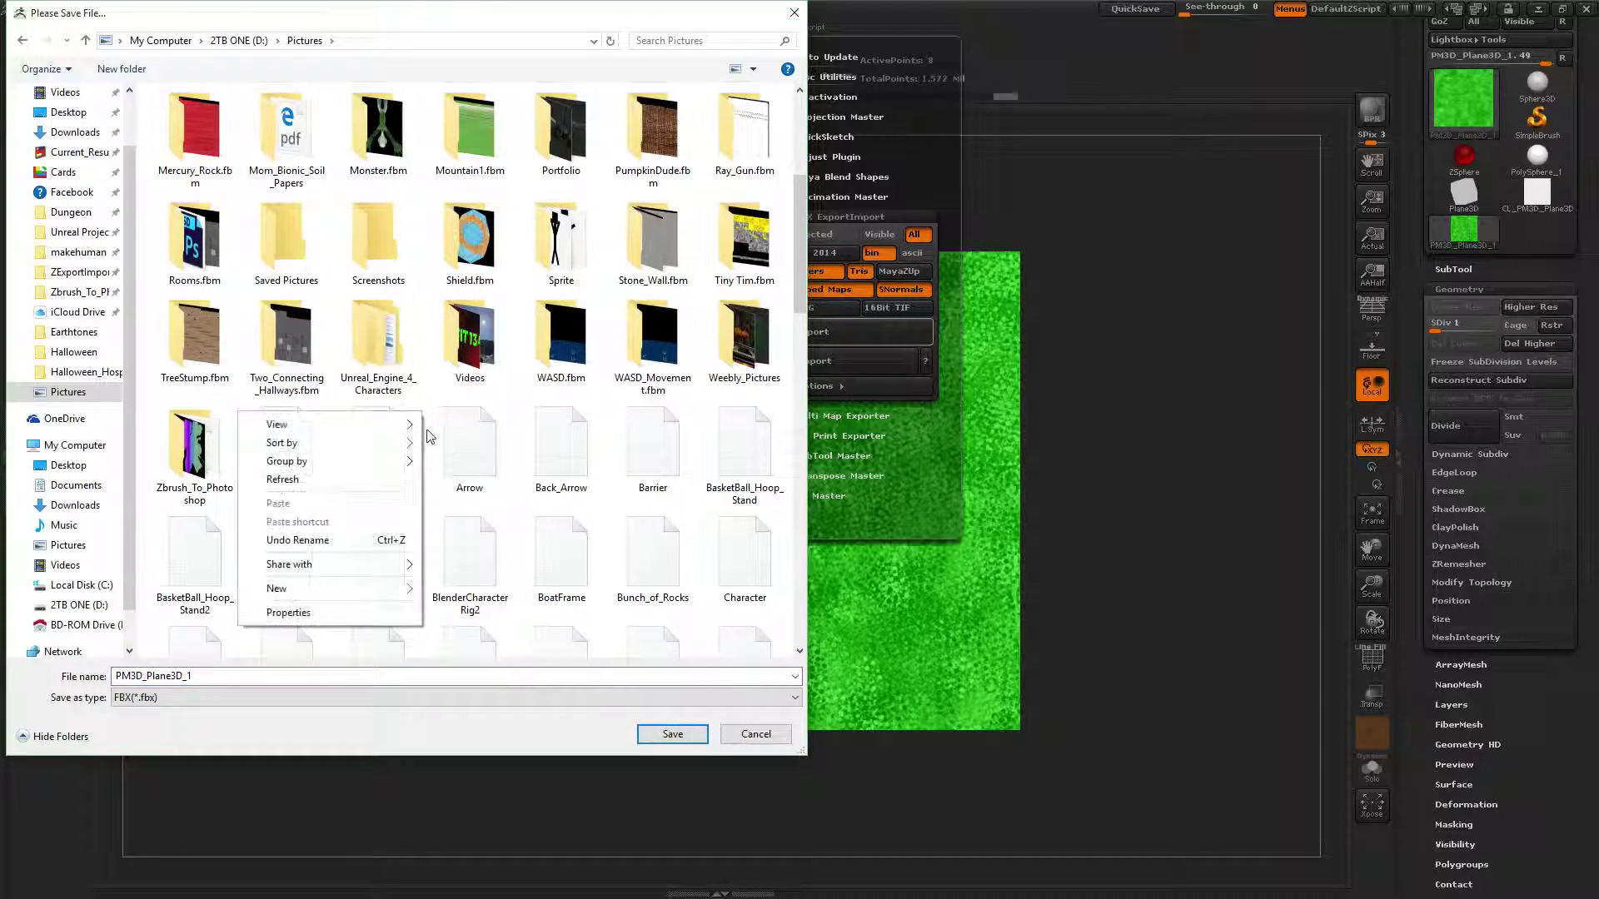
{"action": "mouse_move", "coordinate": [360, 598]}
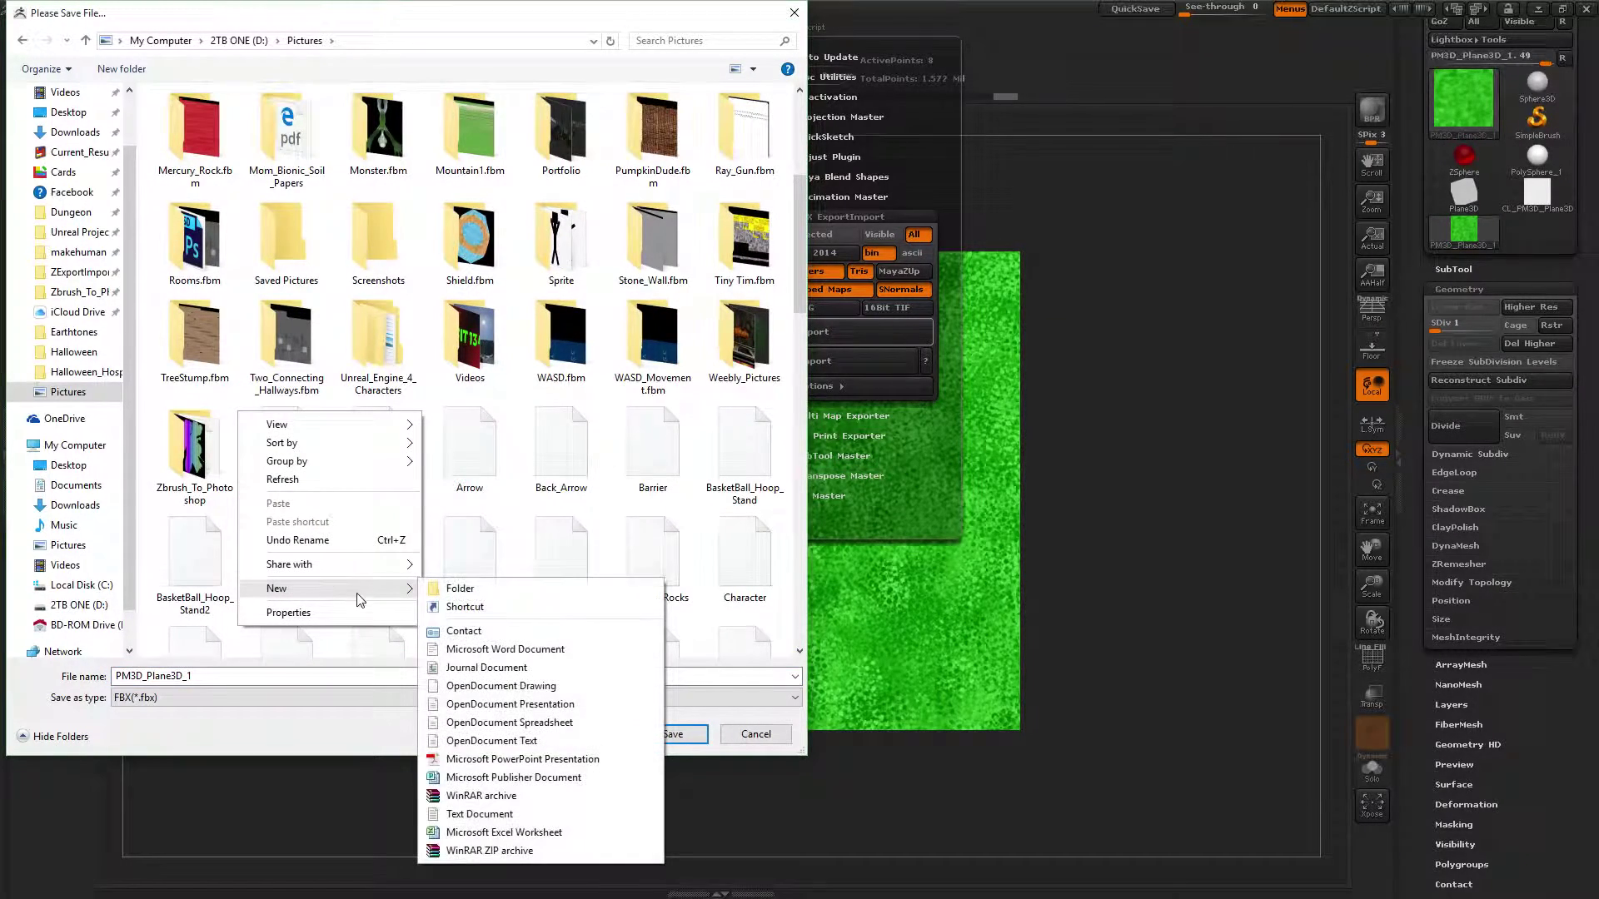
{"action": "left_click", "coordinate": [458, 588]}
{"action": "type", "text": "MARATHON"}
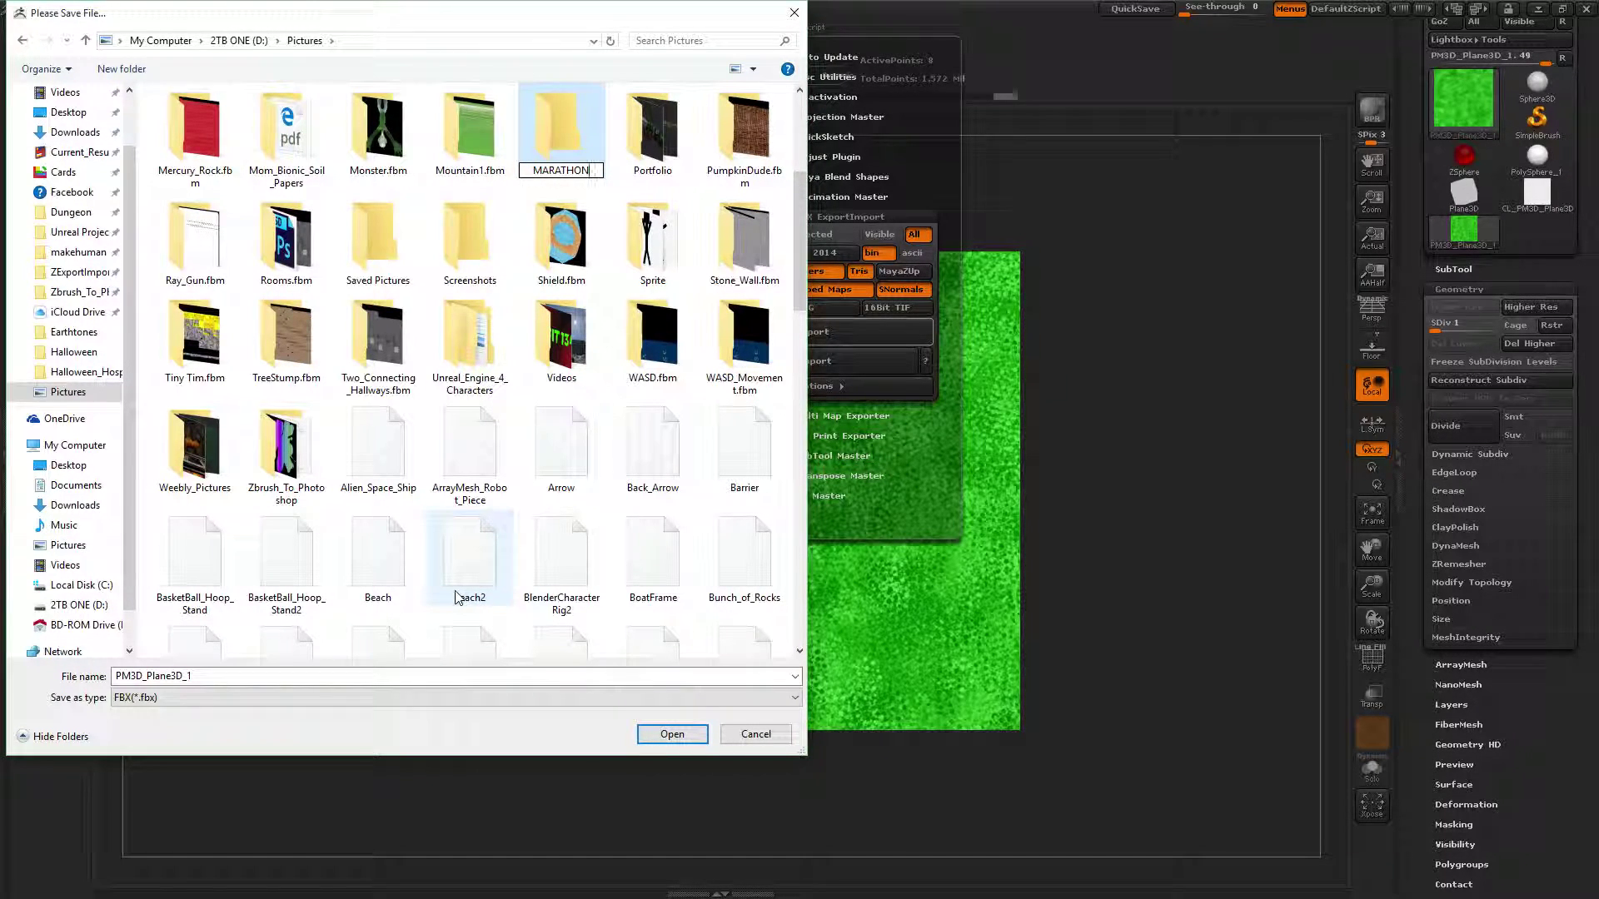
{"action": "key", "text": "Return"}
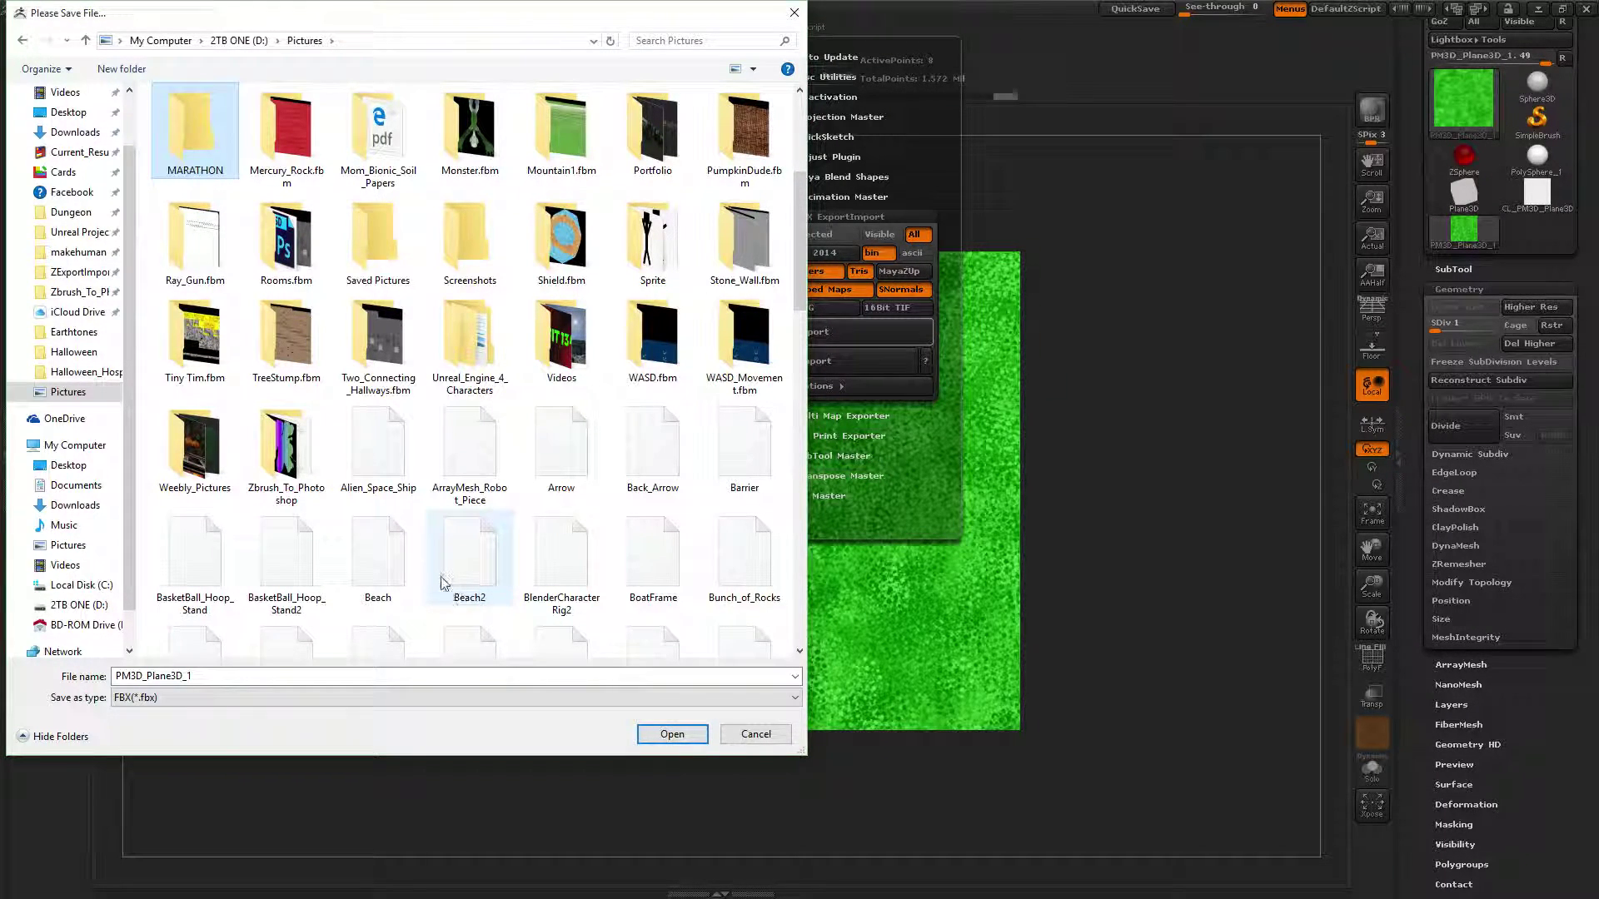
{"action": "double_click", "coordinate": [178, 125]}
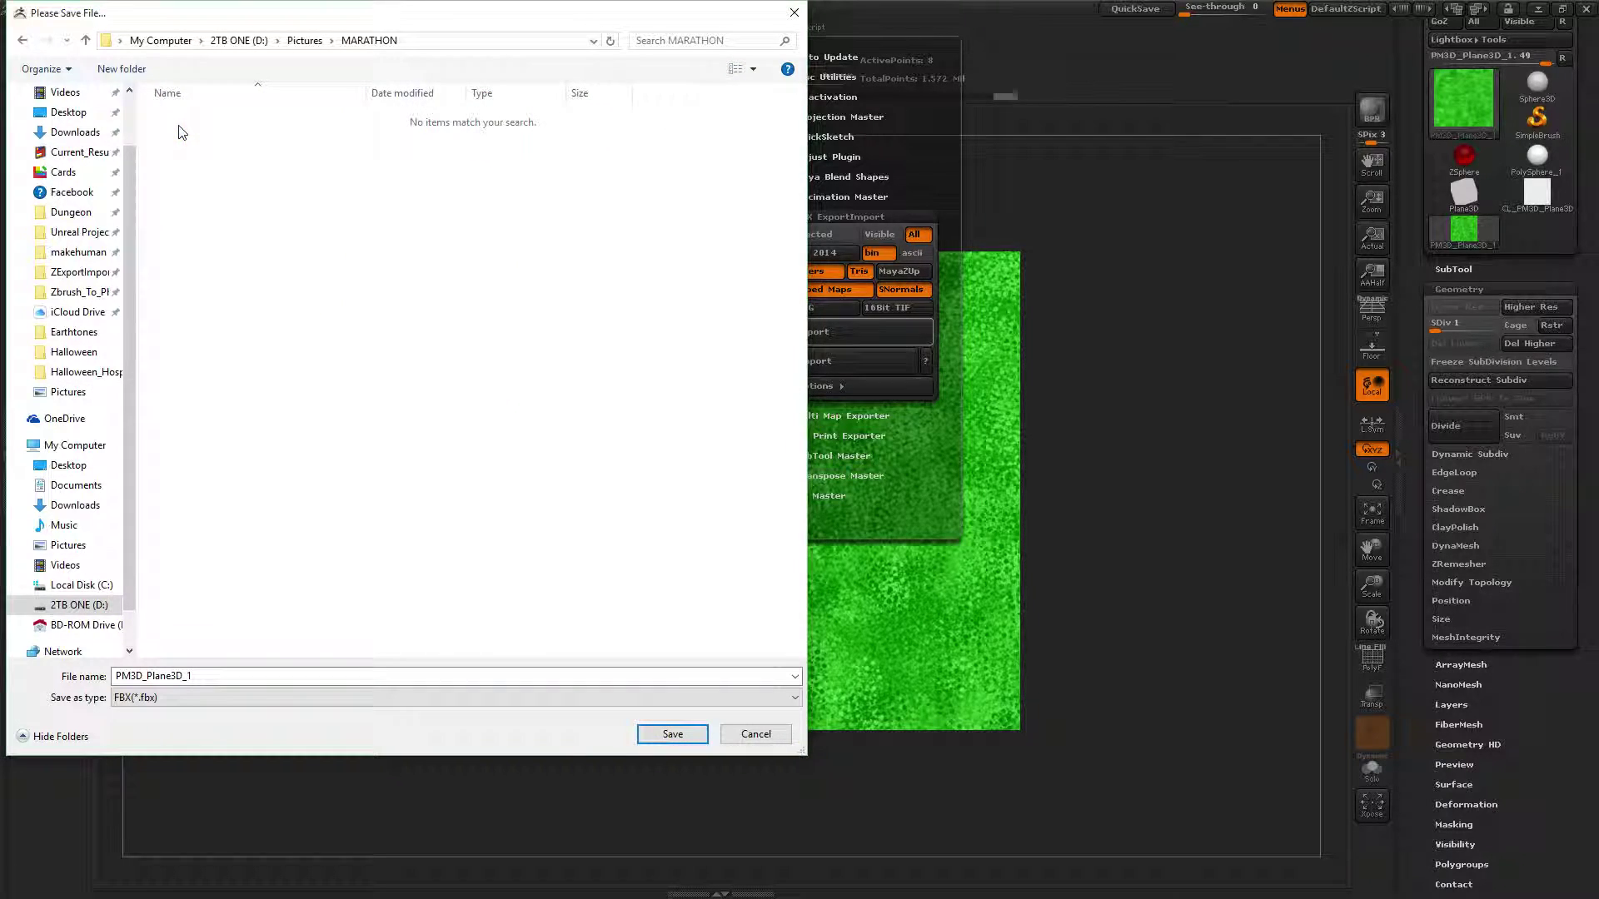
- Name the FBX file GrassSquare and save the export
{"action": "double_click", "coordinate": [483, 675]}
{"action": "type", "text": "G"}
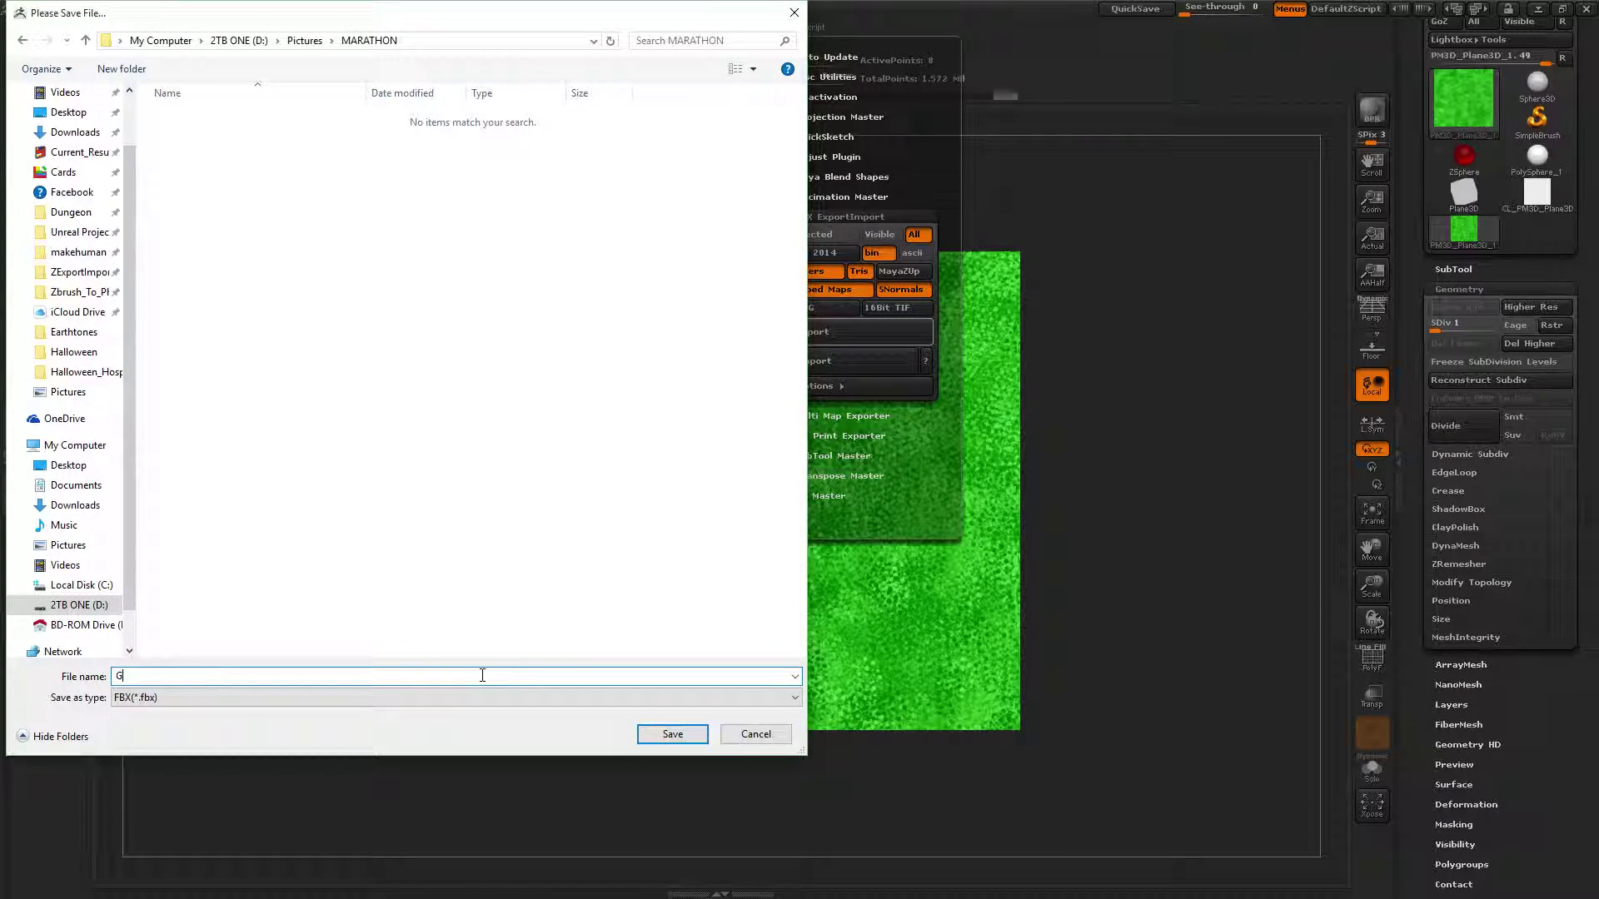
{"action": "type", "text": "rassSquare"}
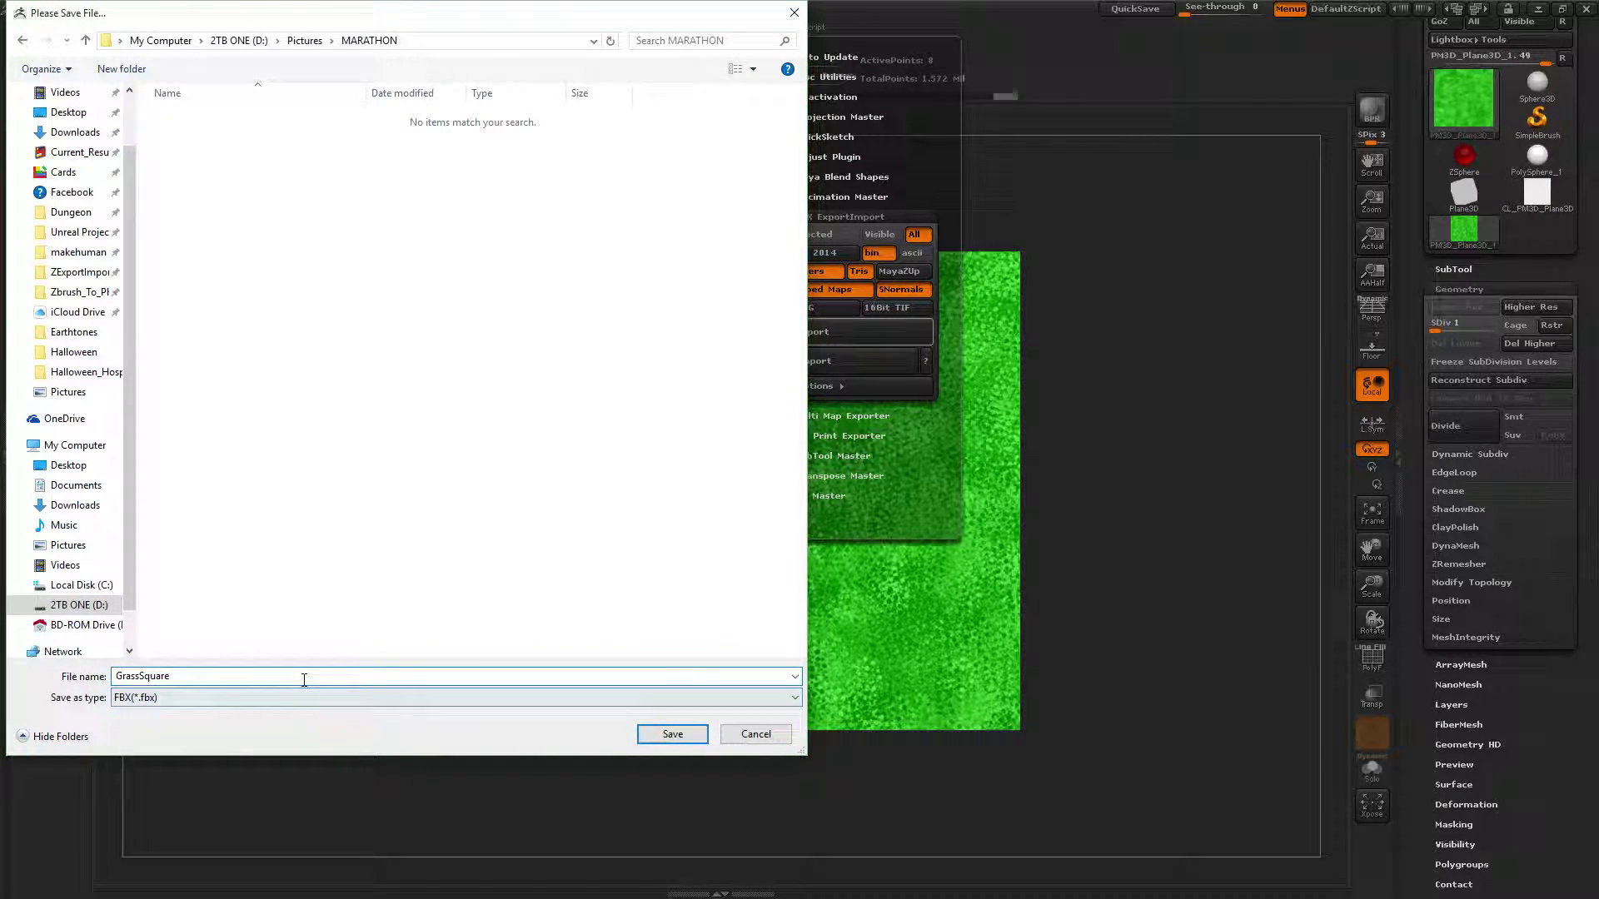
{"action": "key", "text": "Left"}
{"action": "key", "text": "Left"}
{"action": "key", "text": "Left"}
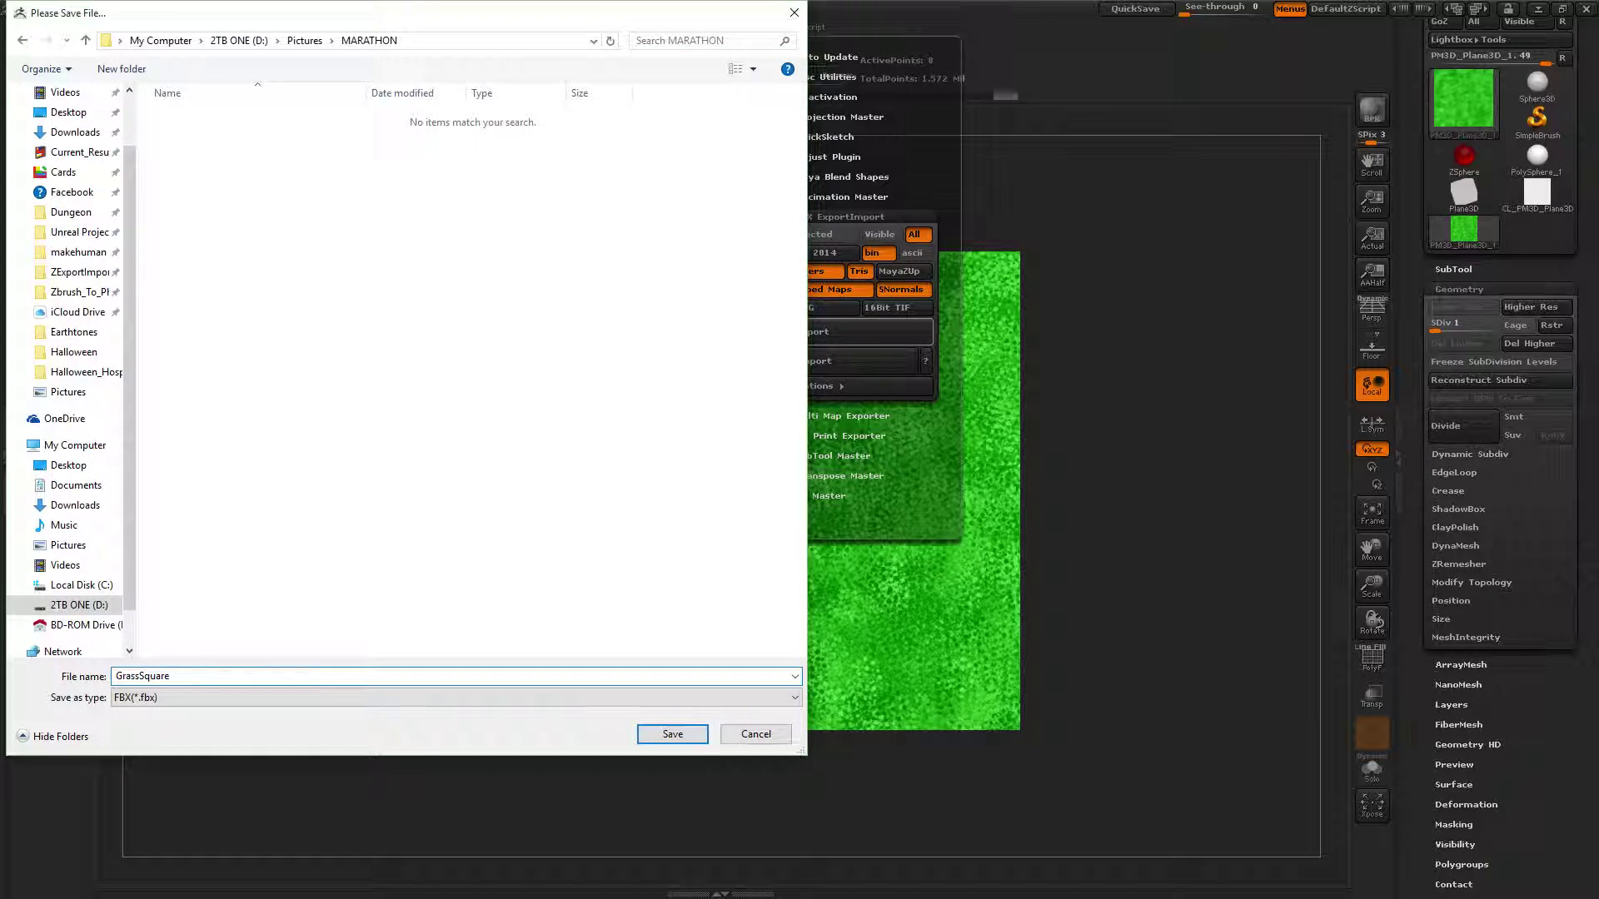
{"action": "left_click", "coordinate": [675, 737]}
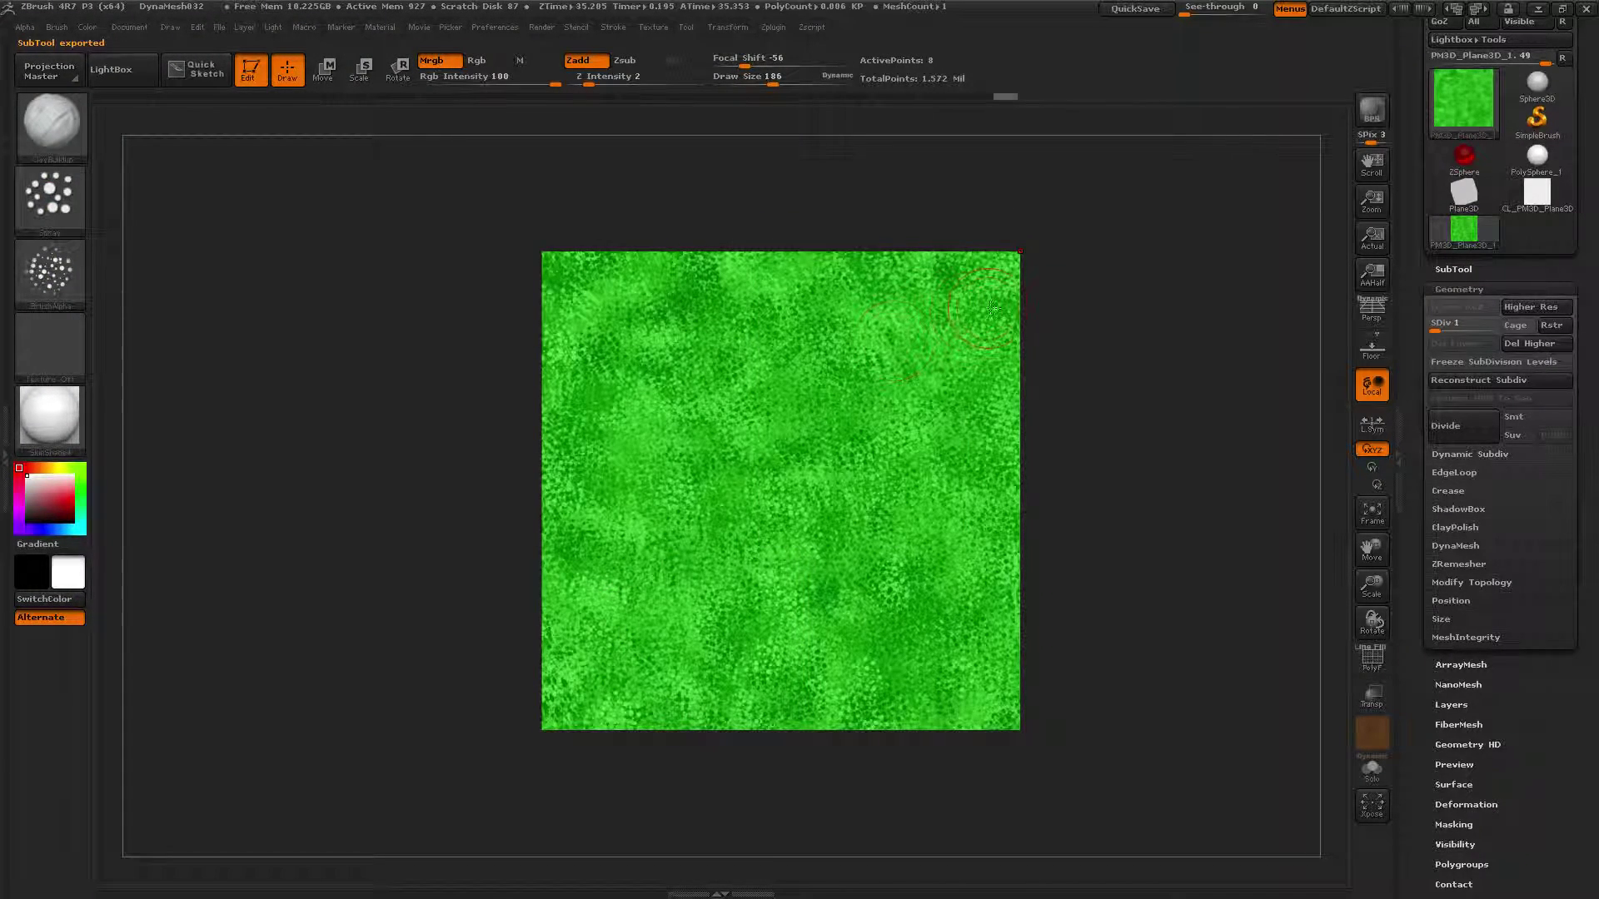
- Switch to the ZbrushToUnrealMarath project in Unreal Editor
{"action": "mouse_move", "coordinate": [1147, 403]}
{"action": "left_mouse_down"}
{"action": "mouse_move", "coordinate": [1127, 453]}
{"action": "mouse_move", "coordinate": [1095, 460]}
{"action": "mouse_move", "coordinate": [1160, 430]}
{"action": "left_mouse_up"}
{"action": "key", "text": "alt+Tab"}
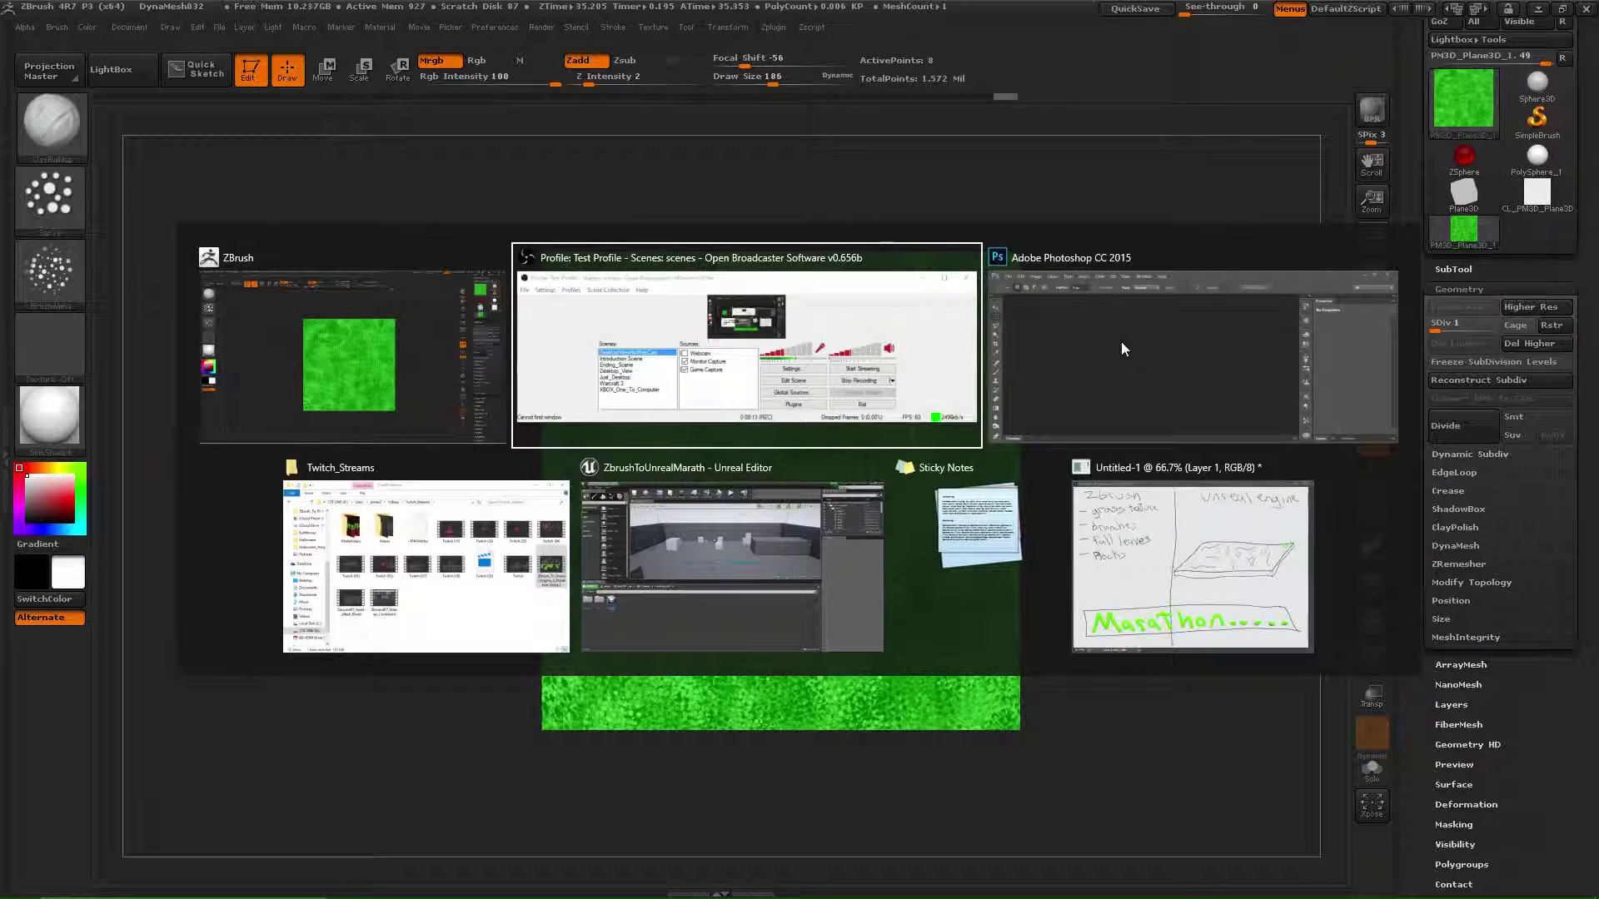
{"action": "key", "text": "alt+Tab"}
{"action": "key", "text": "alt+Tab"}
{"action": "key", "text": "alt+Tab"}
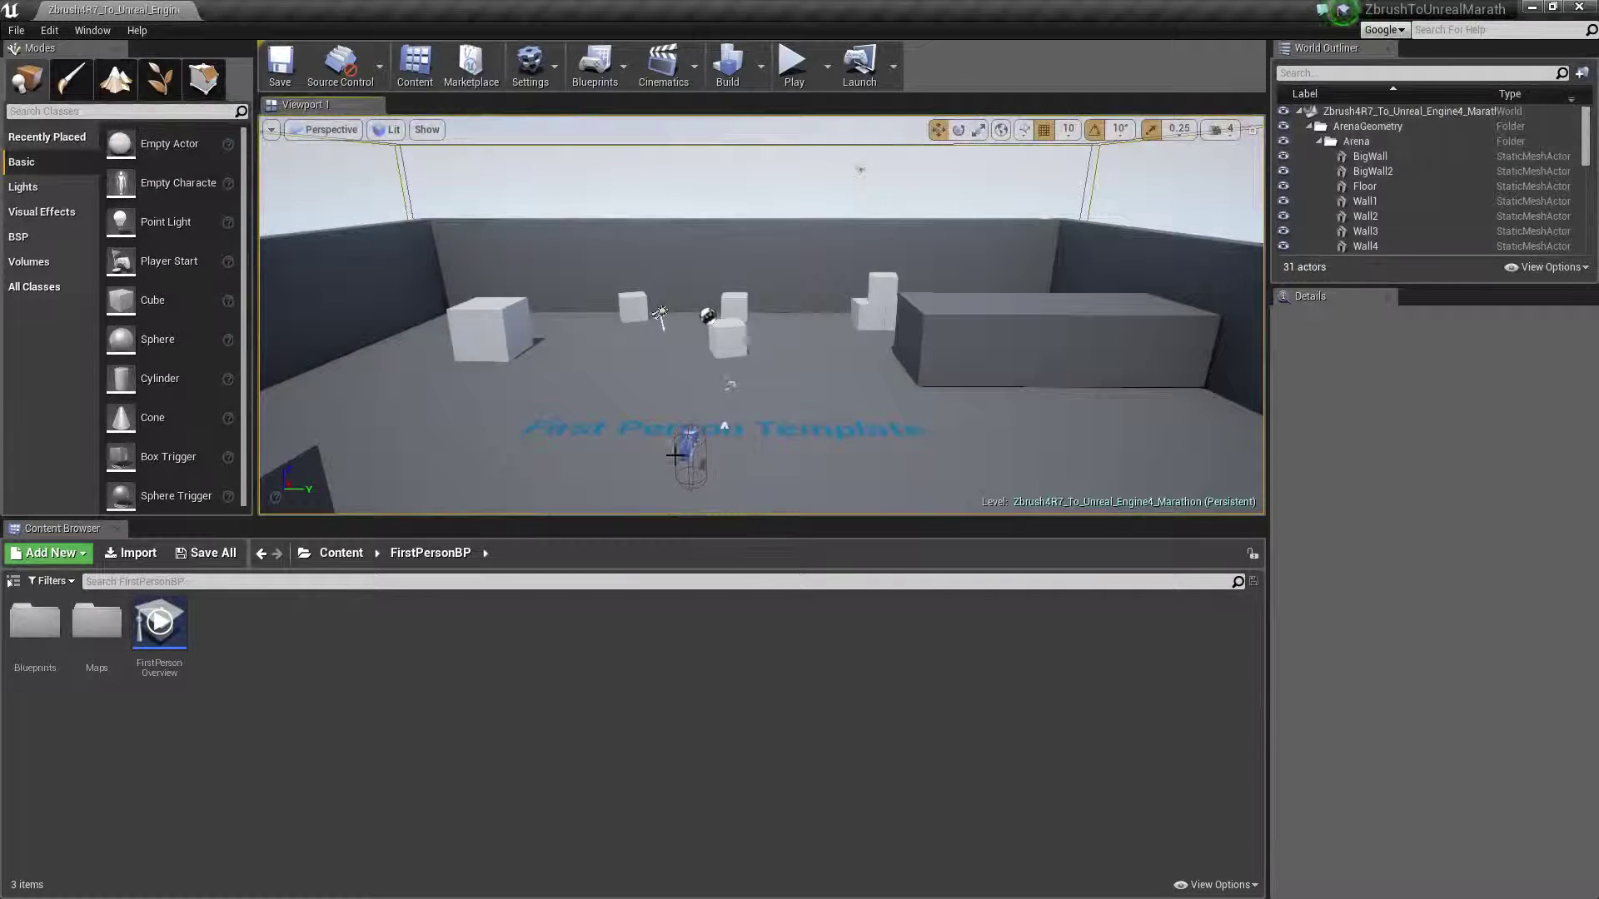
- Delete the long BigWall block and the white cube behind it from the arena
{"action": "left_click", "coordinate": [16, 30]}
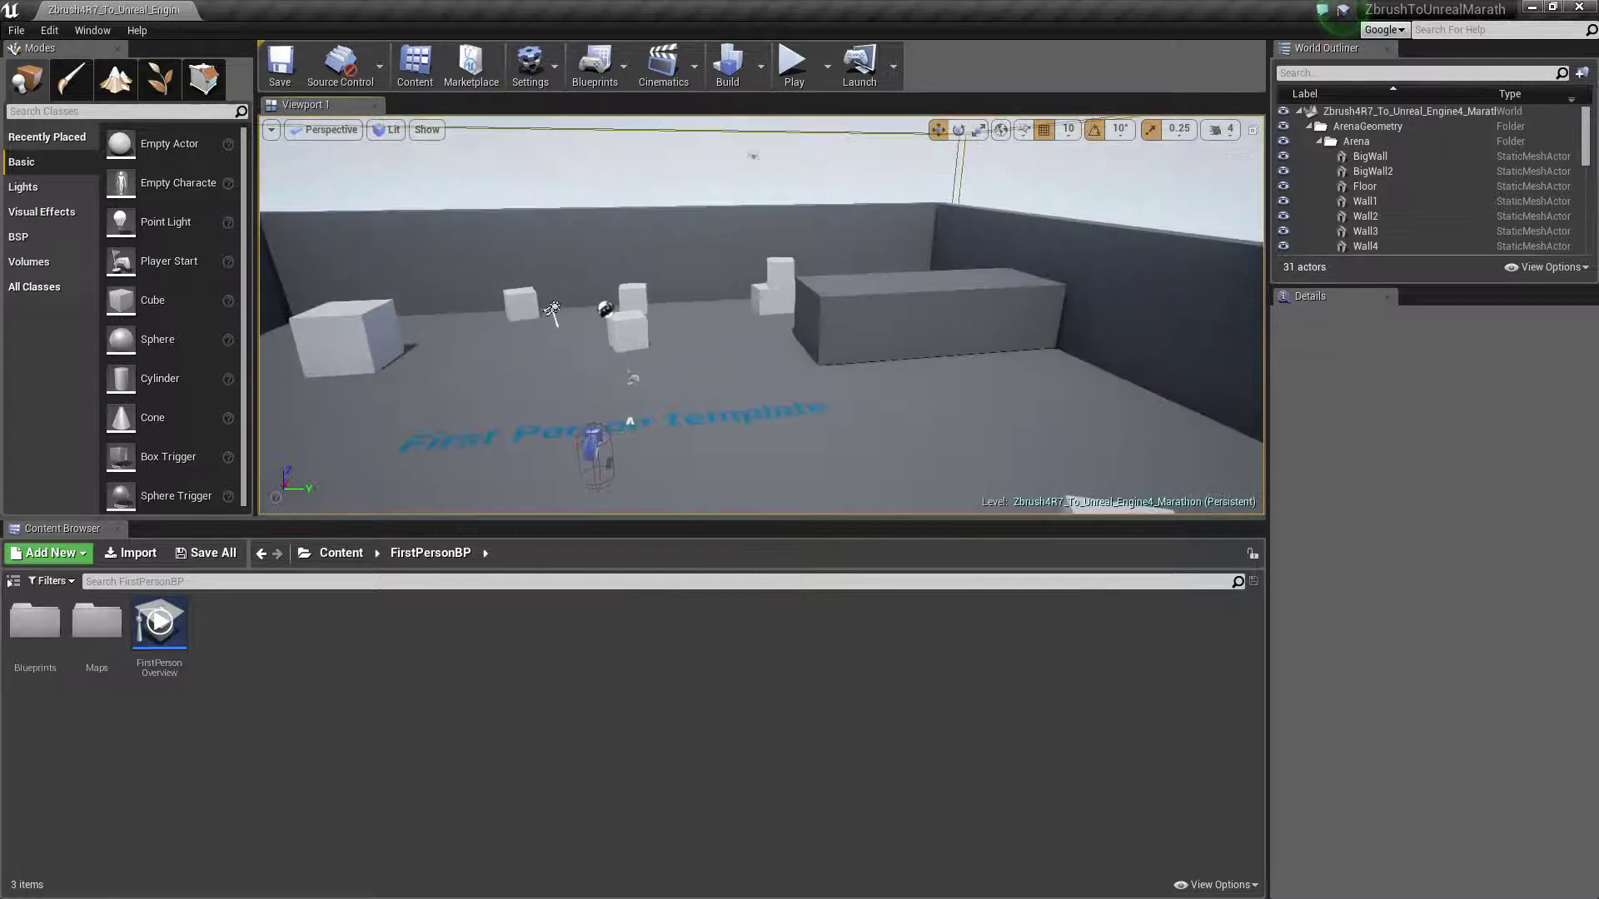
{"action": "right_click_drag", "start_coordinate": [761, 315], "coordinate": [715, 342]}
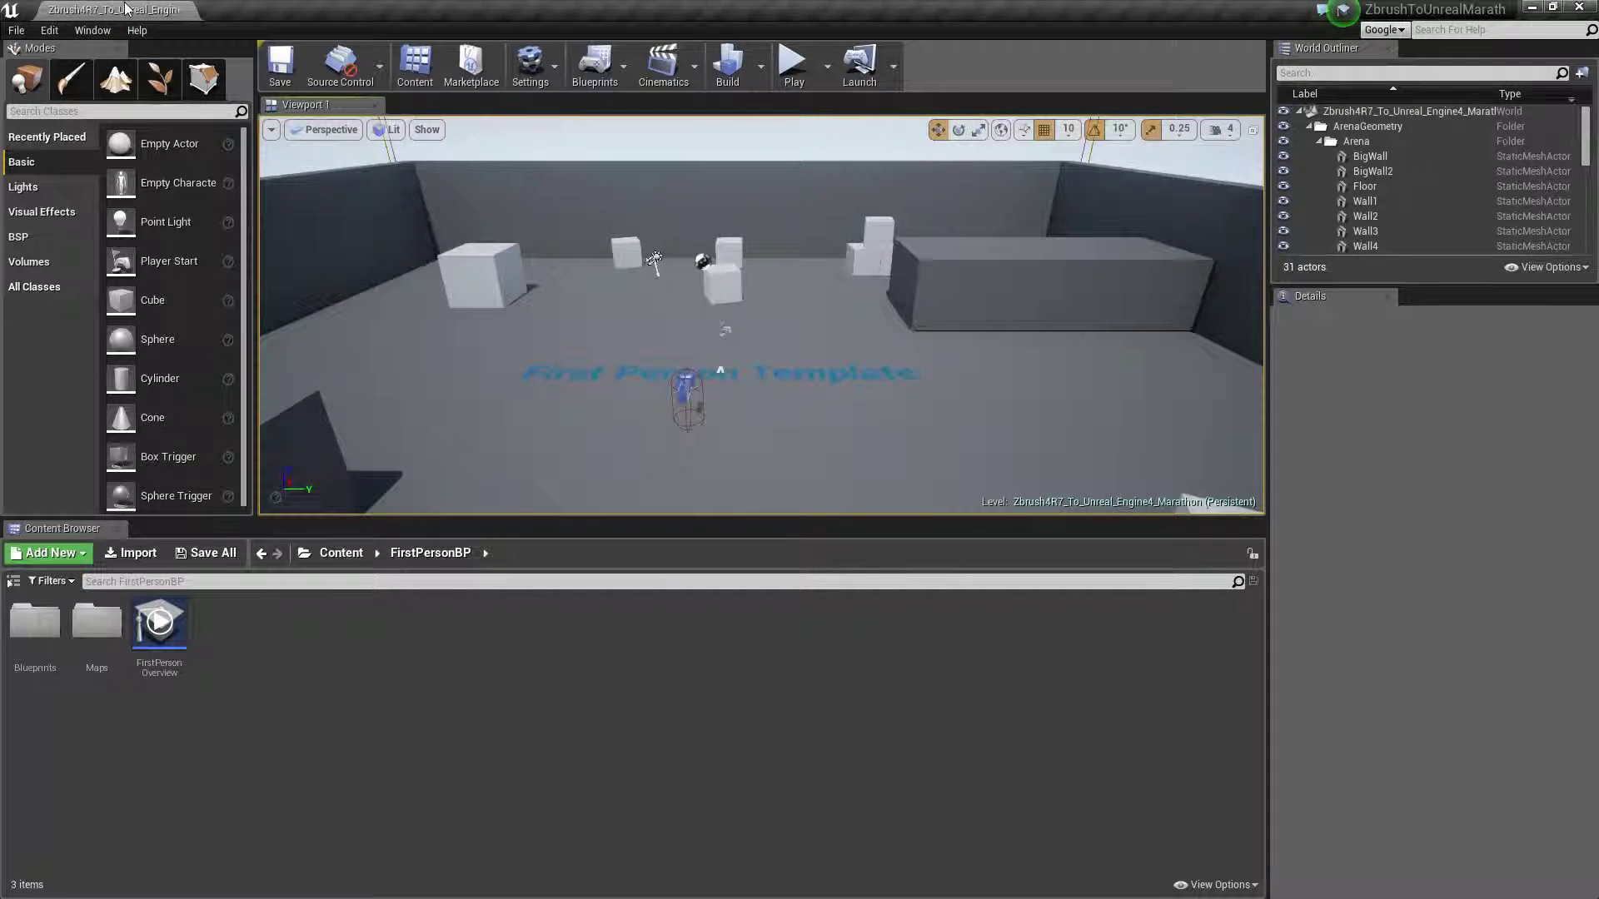
{"action": "mouse_move", "coordinate": [764, 361]}
{"action": "right_mouse_down"}
{"action": "mouse_move", "coordinate": [826, 366]}
{"action": "mouse_move", "coordinate": [775, 385]}
{"action": "right_mouse_up"}
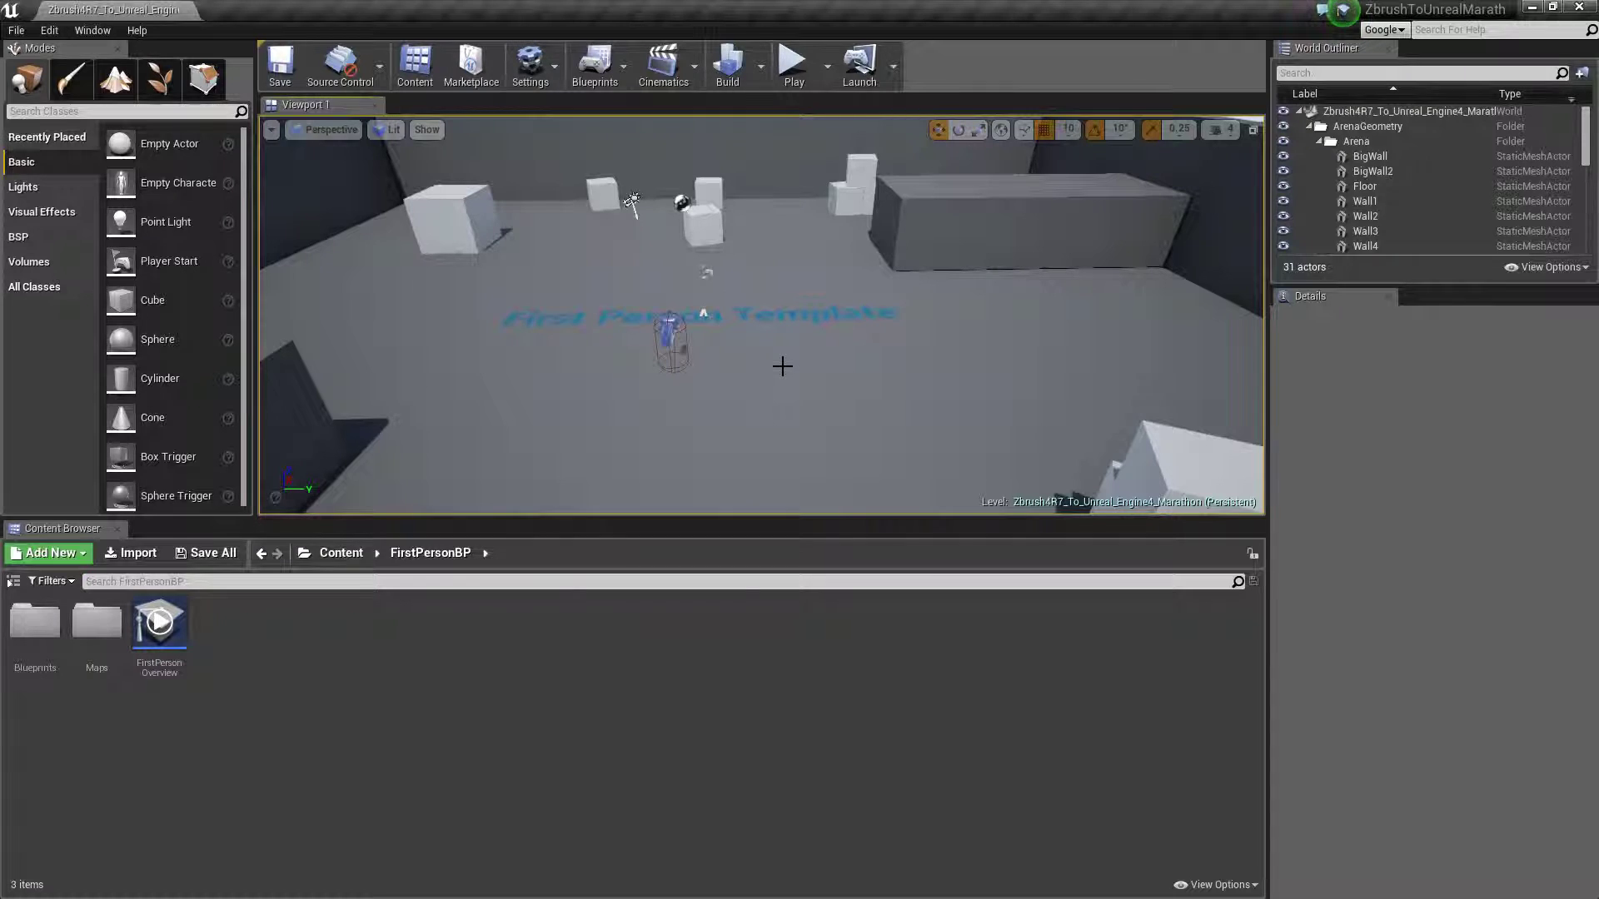
{"action": "right_click_drag", "start_coordinate": [867, 303], "coordinate": [908, 311]}
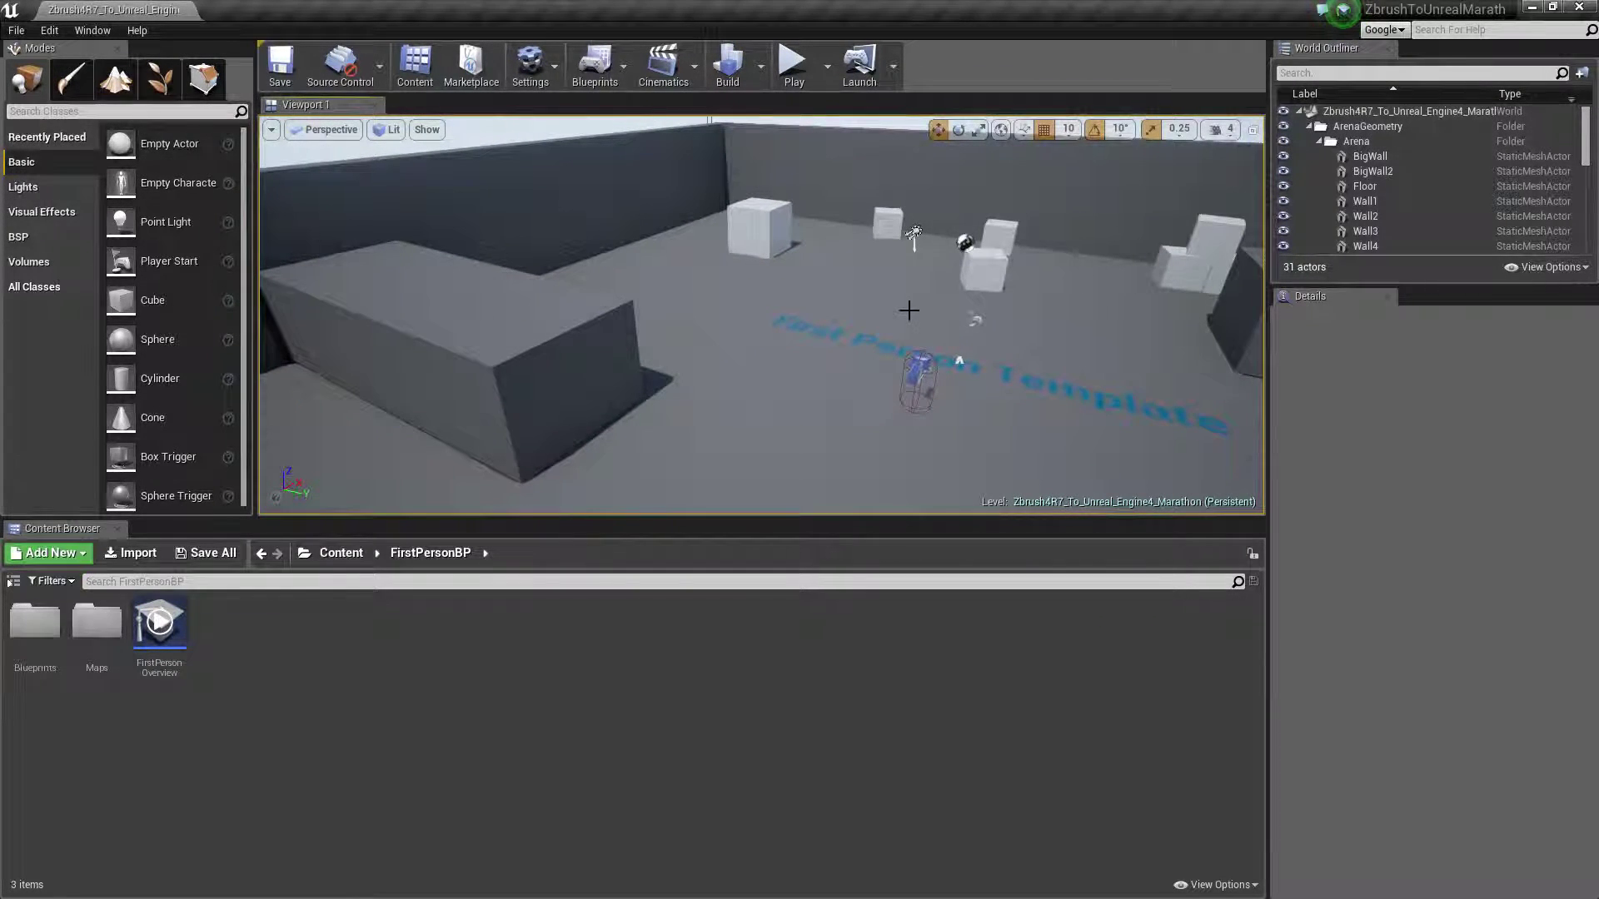
{"action": "left_click", "coordinate": [542, 360]}
{"action": "key", "text": "Delete"}
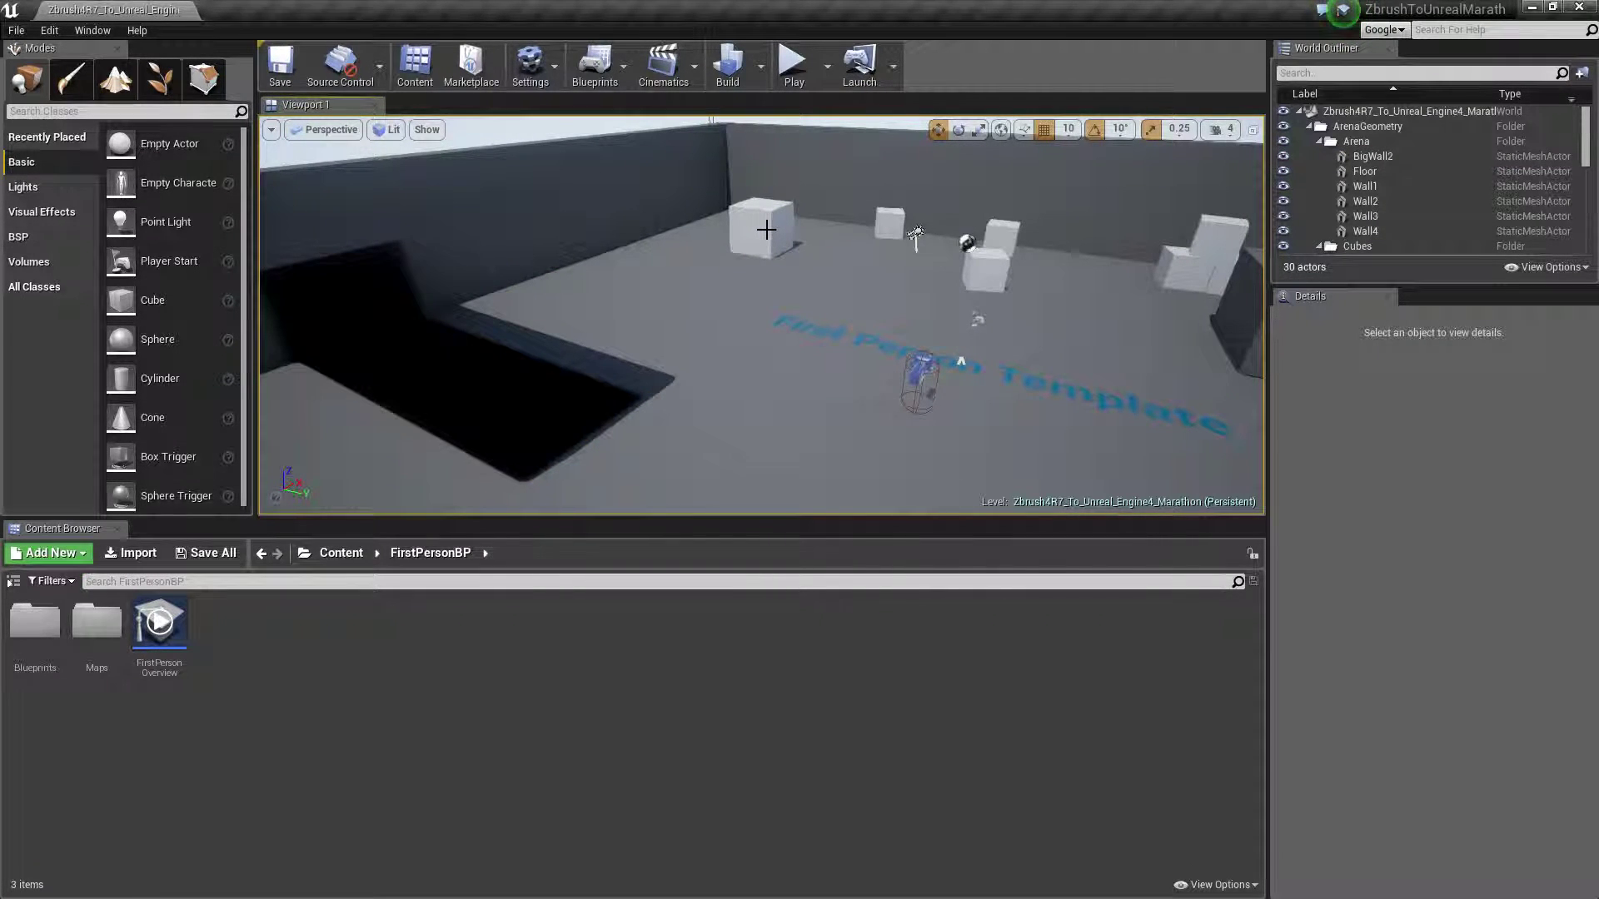
{"action": "left_click", "coordinate": [766, 229]}
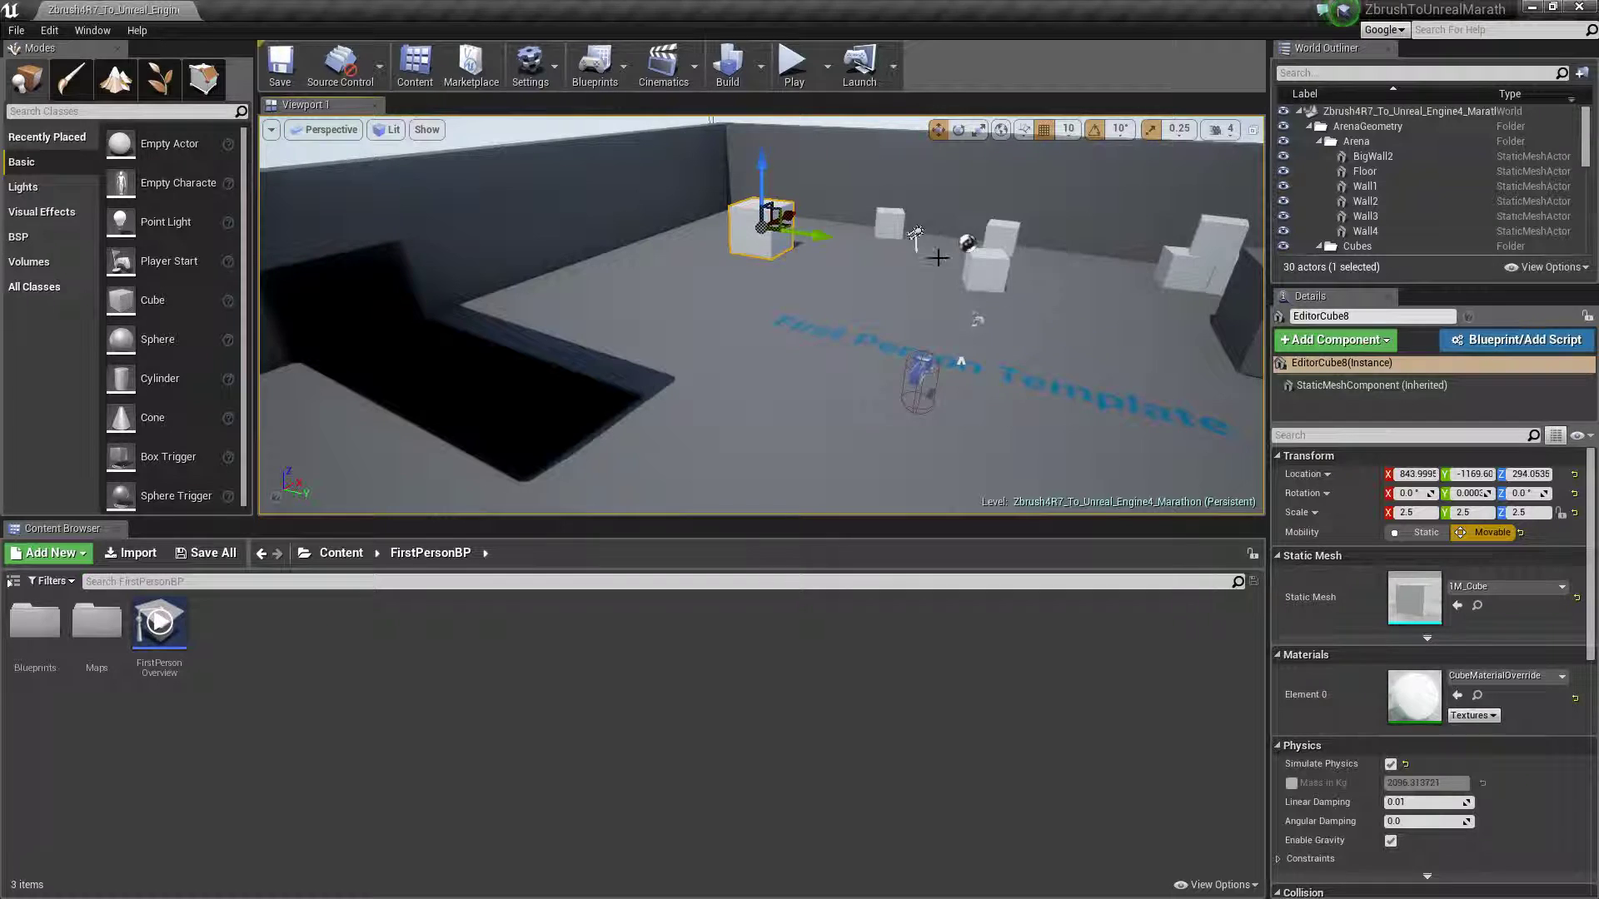
{"action": "key", "text": "Delete"}
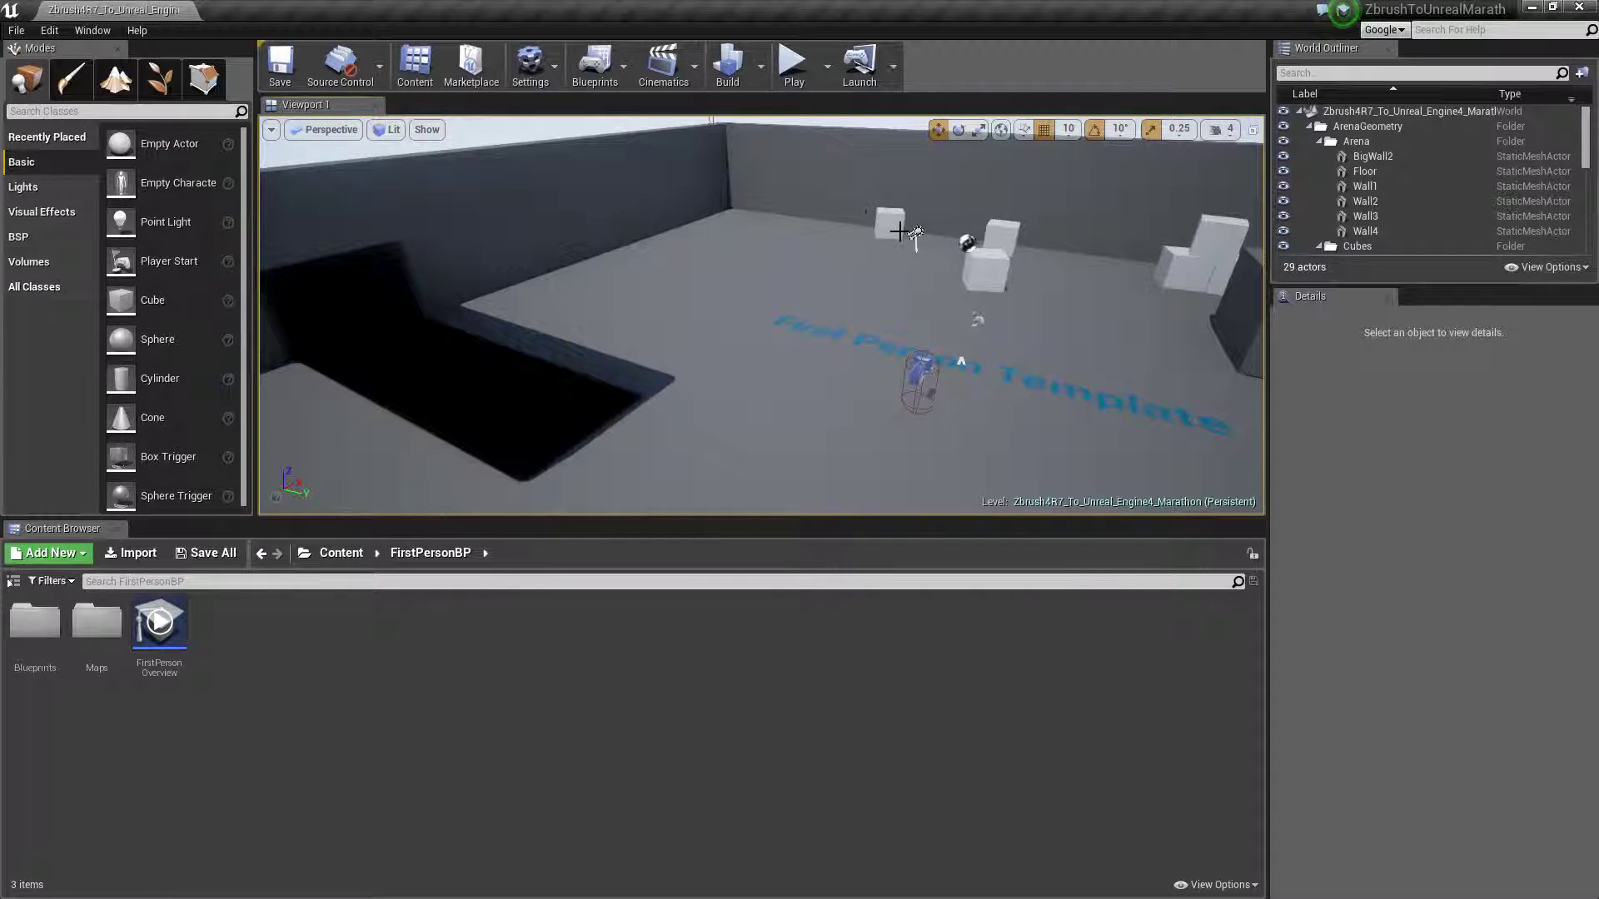
- Delete the second long block, BigWall2, and the outer wall Wall2 from the arena
{"action": "right_click_drag", "start_coordinate": [1004, 260], "coordinate": [1096, 280]}
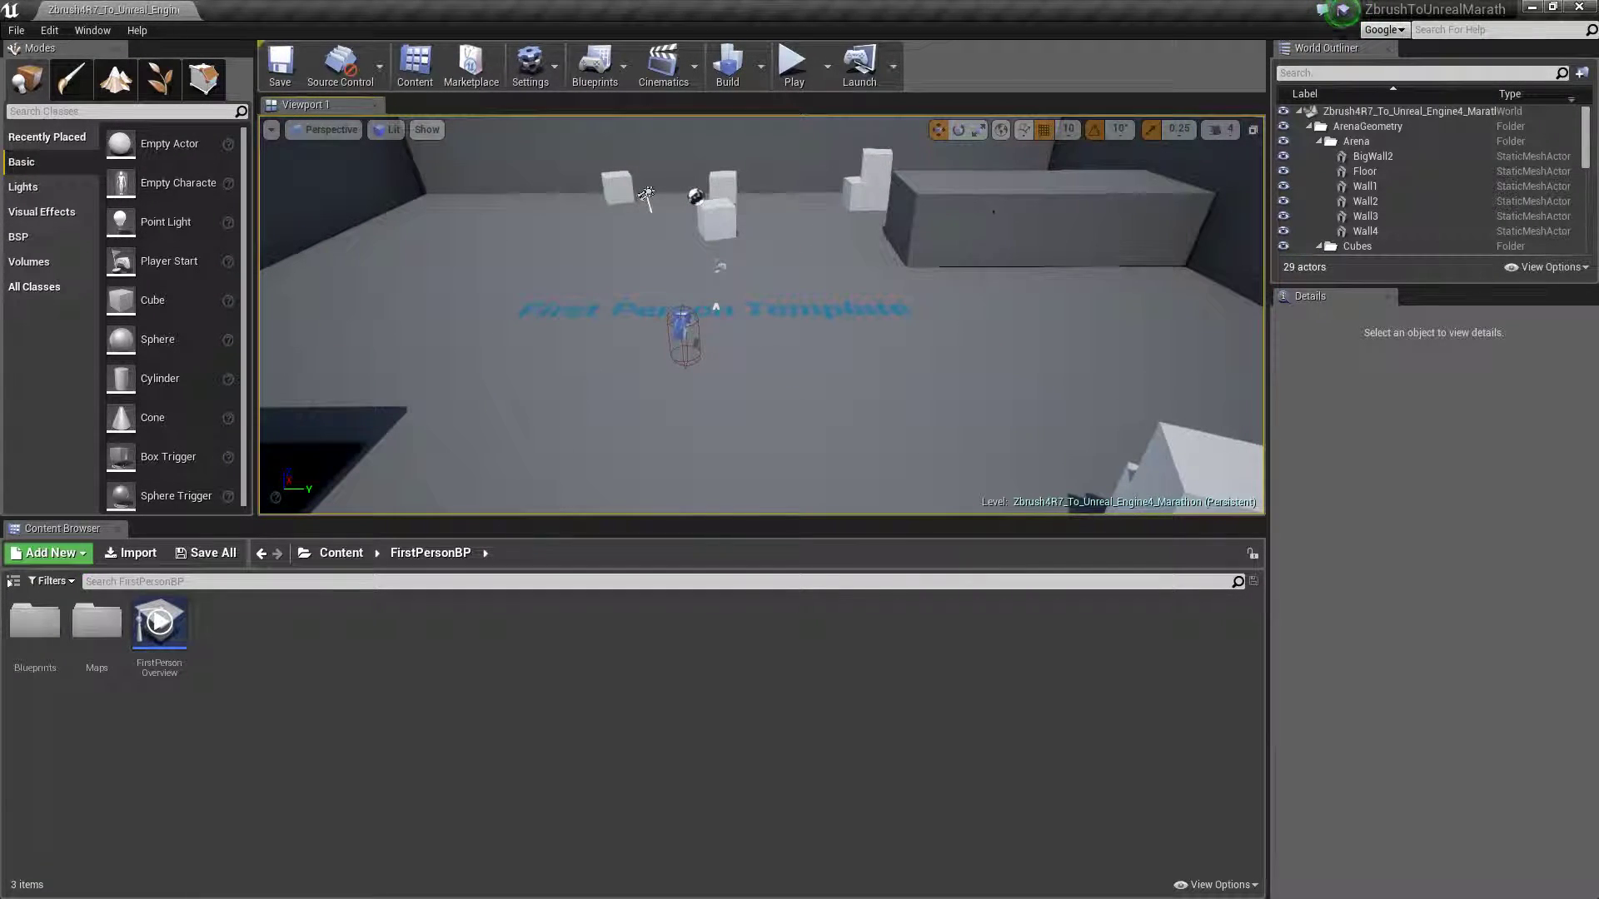
{"action": "left_click", "coordinate": [964, 230]}
{"action": "key", "text": "Delete"}
{"action": "right_click_drag", "start_coordinate": [964, 229], "coordinate": [1057, 227]}
{"action": "right_click_drag", "start_coordinate": [893, 443], "coordinate": [991, 383]}
{"action": "left_click", "coordinate": [1077, 340]}
{"action": "key", "text": "Delete"}
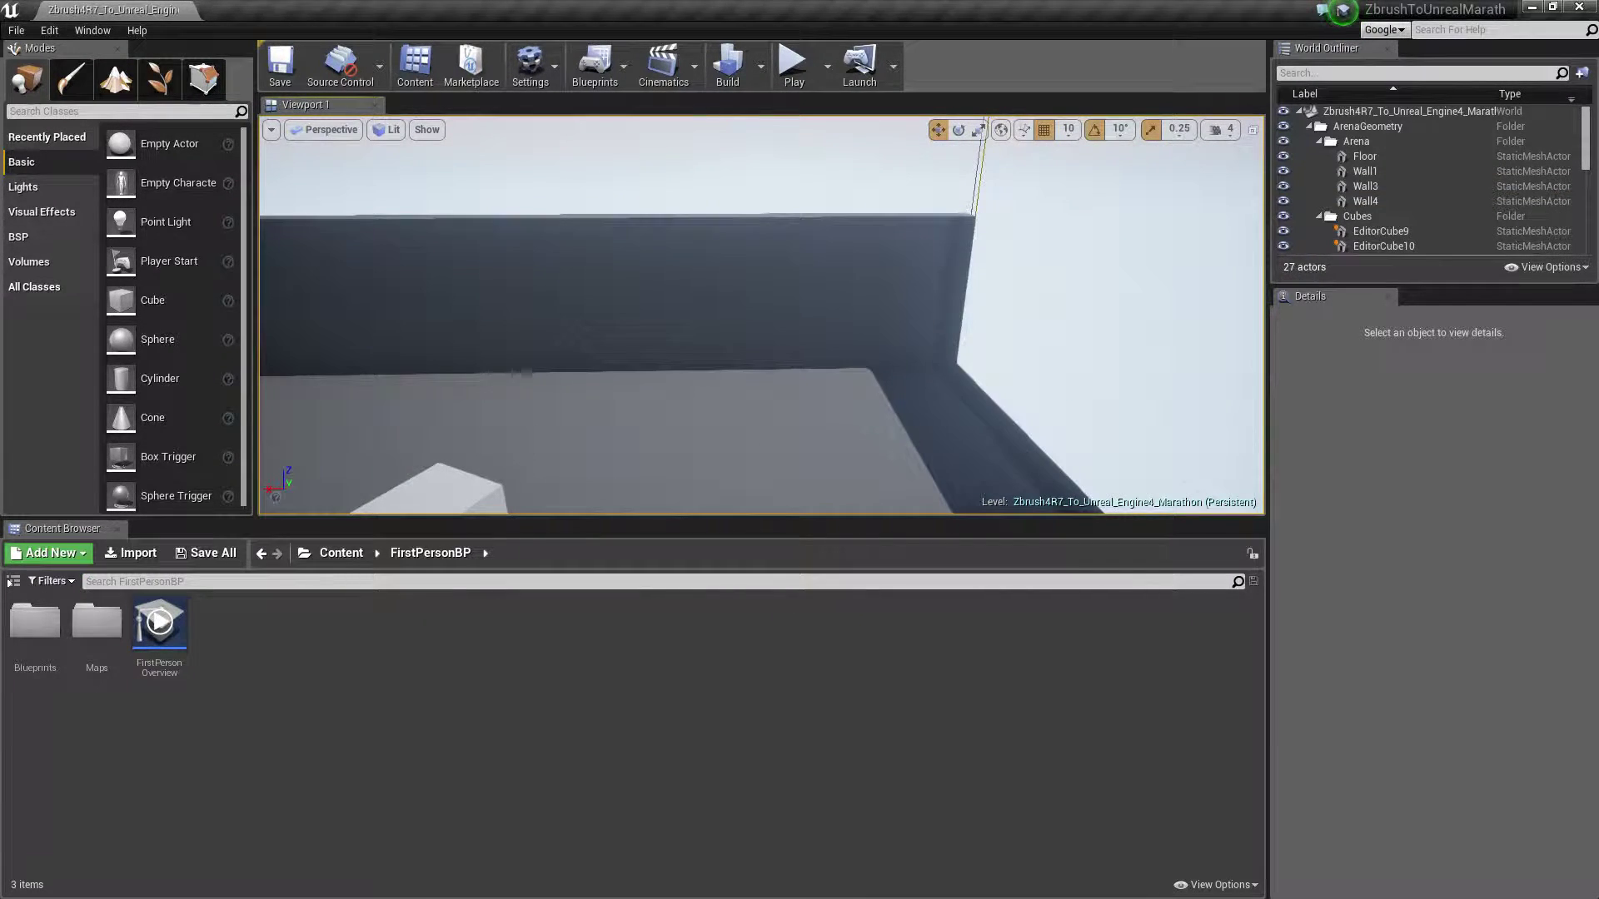
- Delete the remaining outer walls Wall1, Wall3 and Wall4, keeping the floor
{"action": "left_click", "coordinate": [833, 275]}
{"action": "key", "text": "Delete"}
{"action": "right_click_drag", "start_coordinate": [832, 274], "coordinate": [792, 257]}
{"action": "left_click", "coordinate": [701, 245]}
{"action": "key", "text": "Delete"}
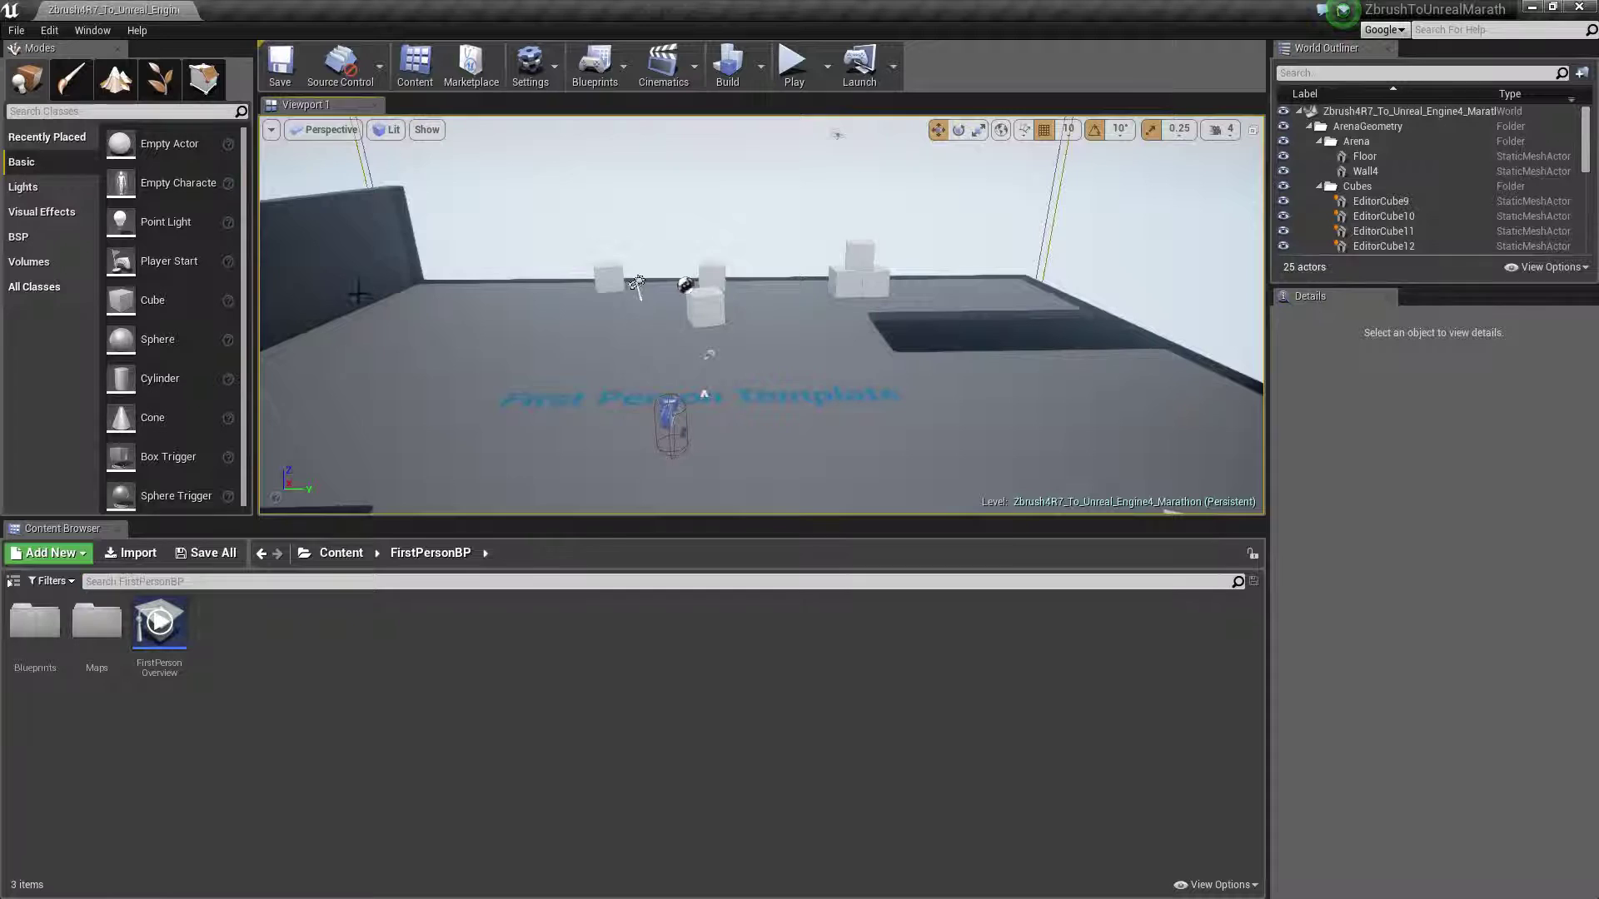
{"action": "left_click", "coordinate": [358, 293]}
{"action": "key", "text": "Delete"}
{"action": "right_click_drag", "start_coordinate": [696, 264], "coordinate": [696, 263]}
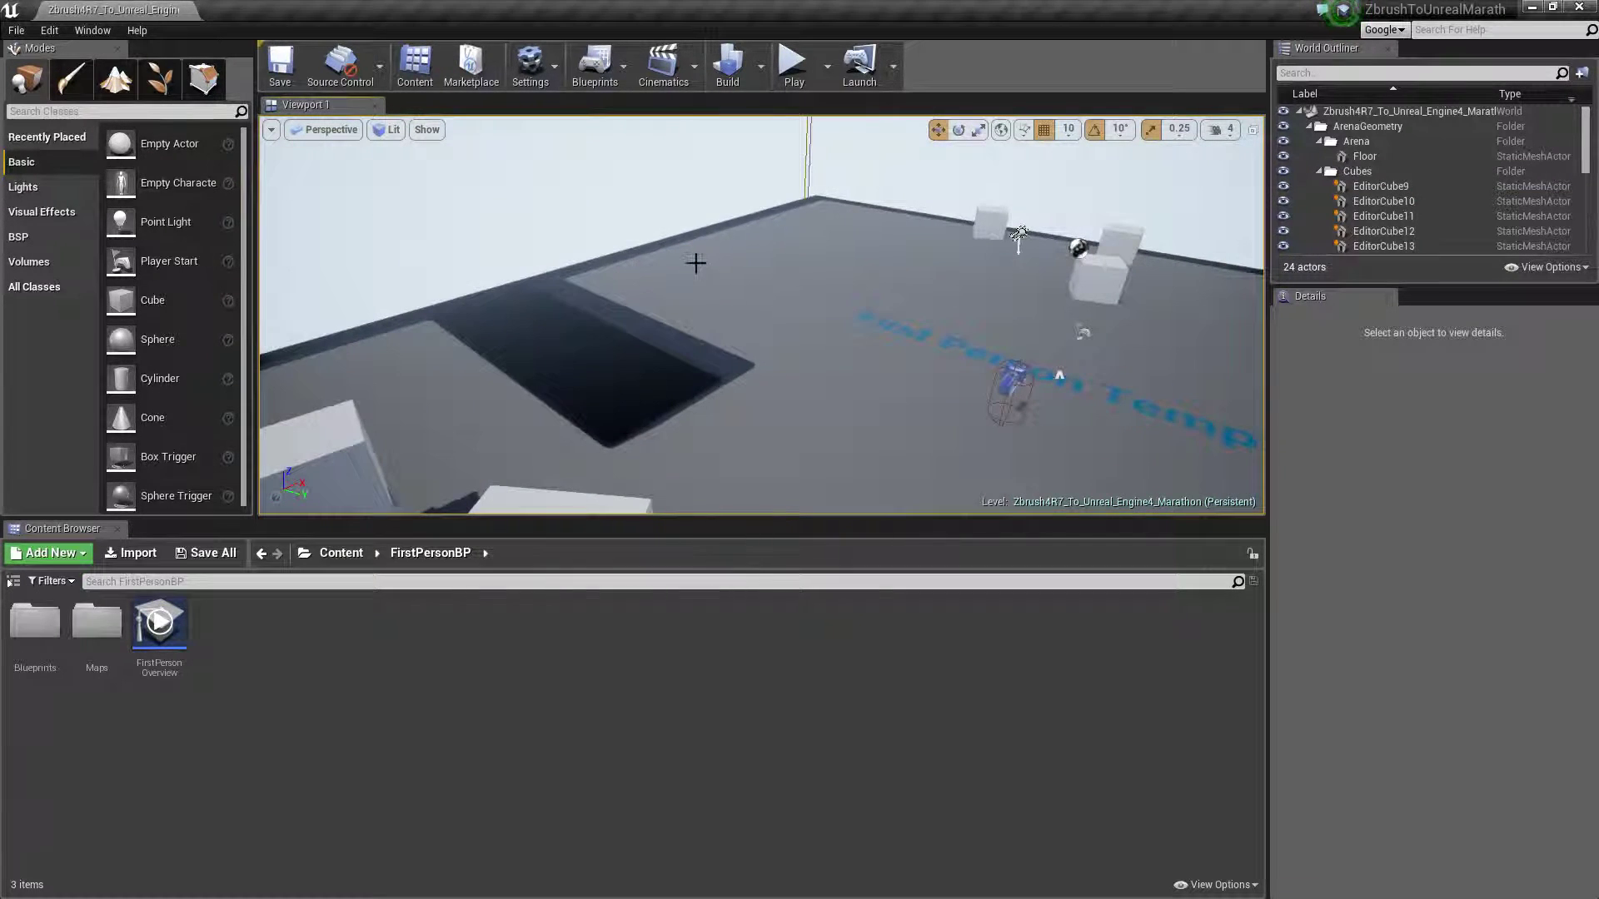
{"action": "left_click", "coordinate": [820, 284]}
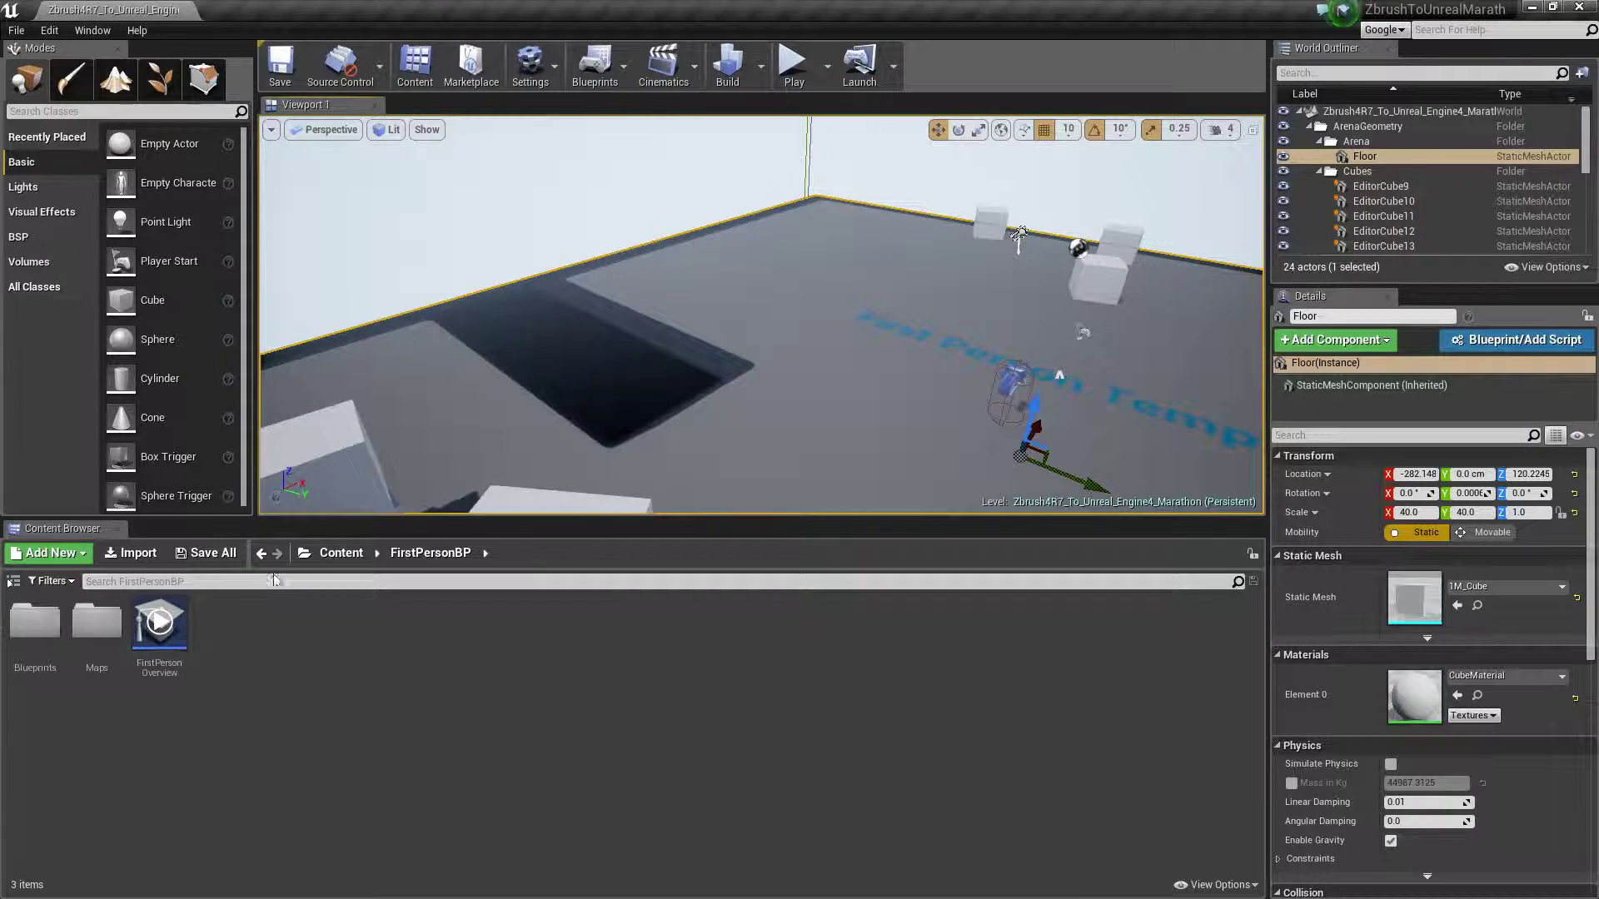
- Create a content folder named MARATHON inside FirstPersonBP and open it
{"action": "right_click", "coordinate": [247, 681]}
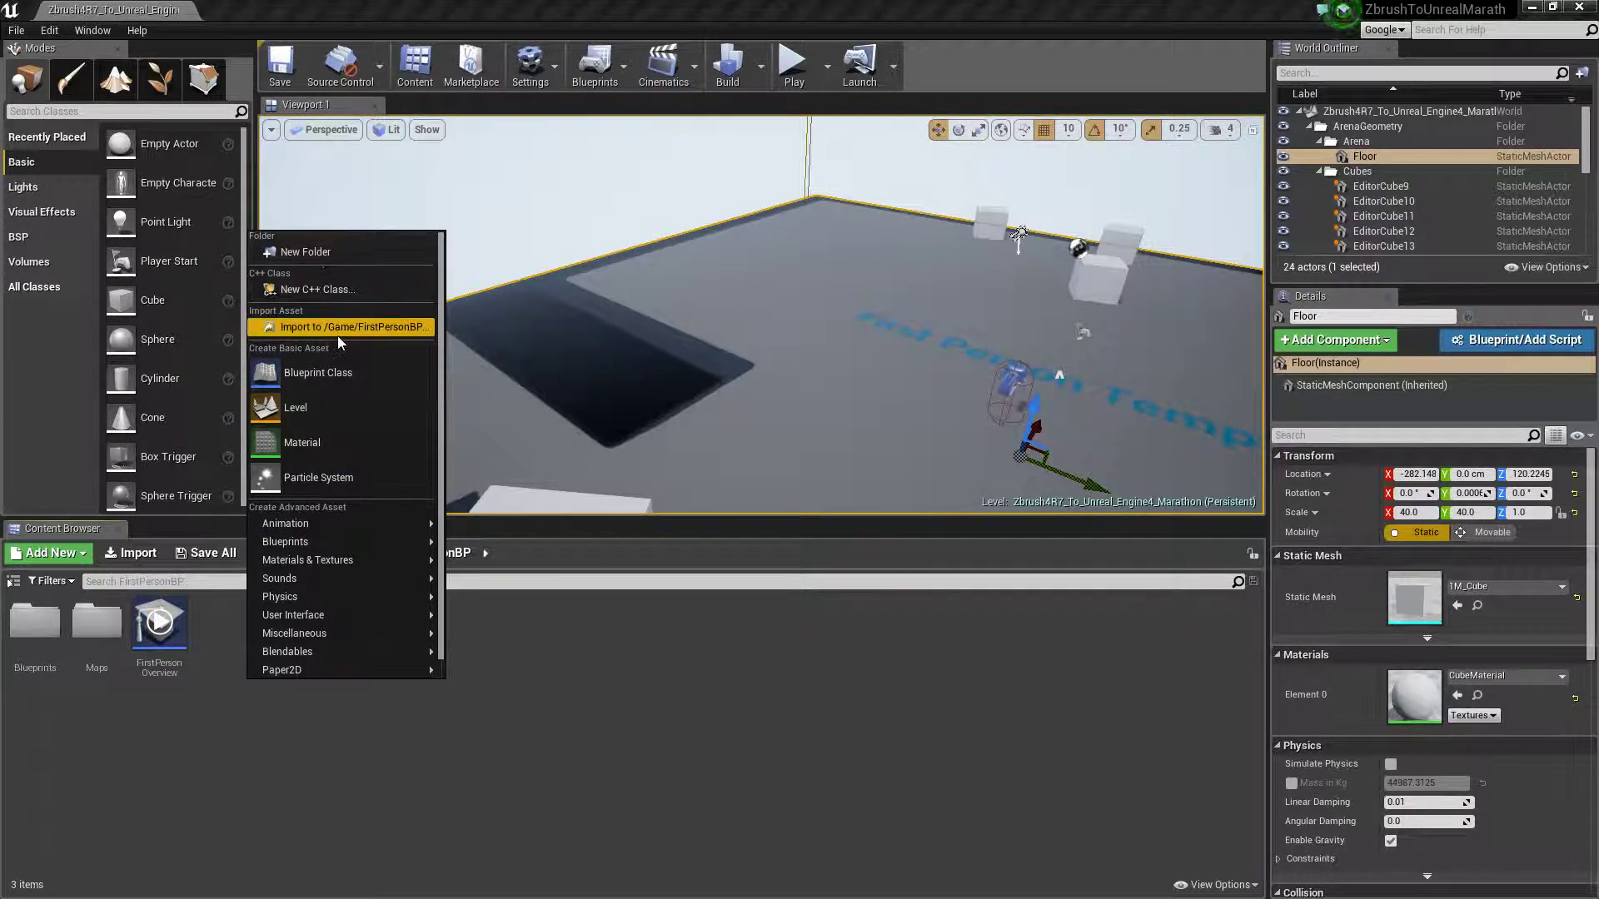
{"action": "left_click", "coordinate": [342, 252]}
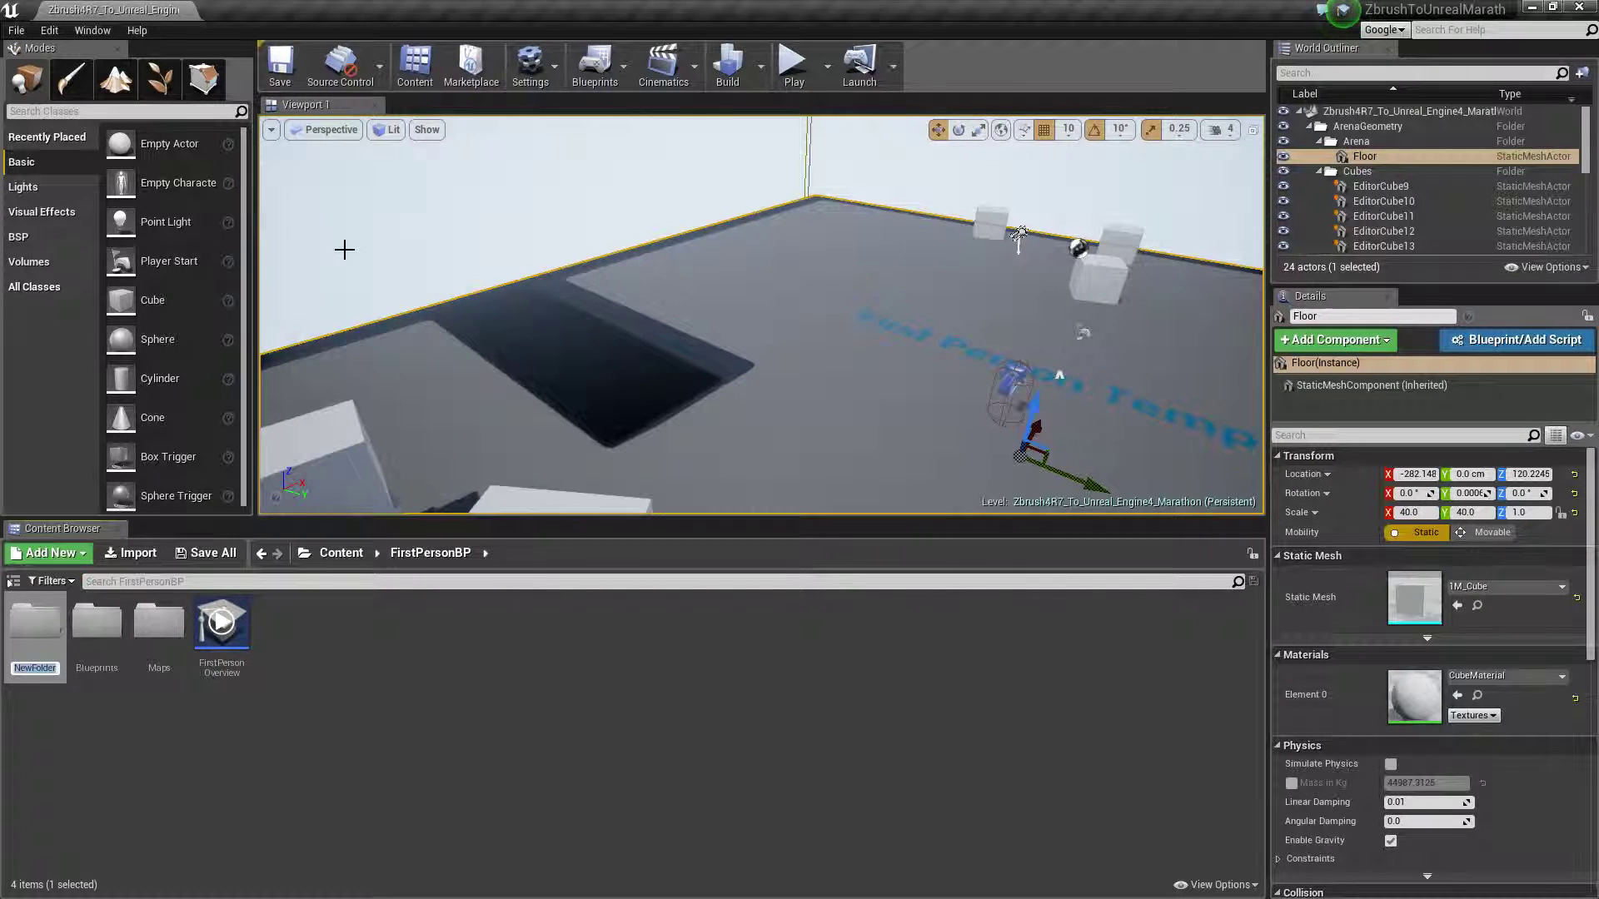
{"action": "type", "text": "MARATHON"}
{"action": "key", "text": "Return"}
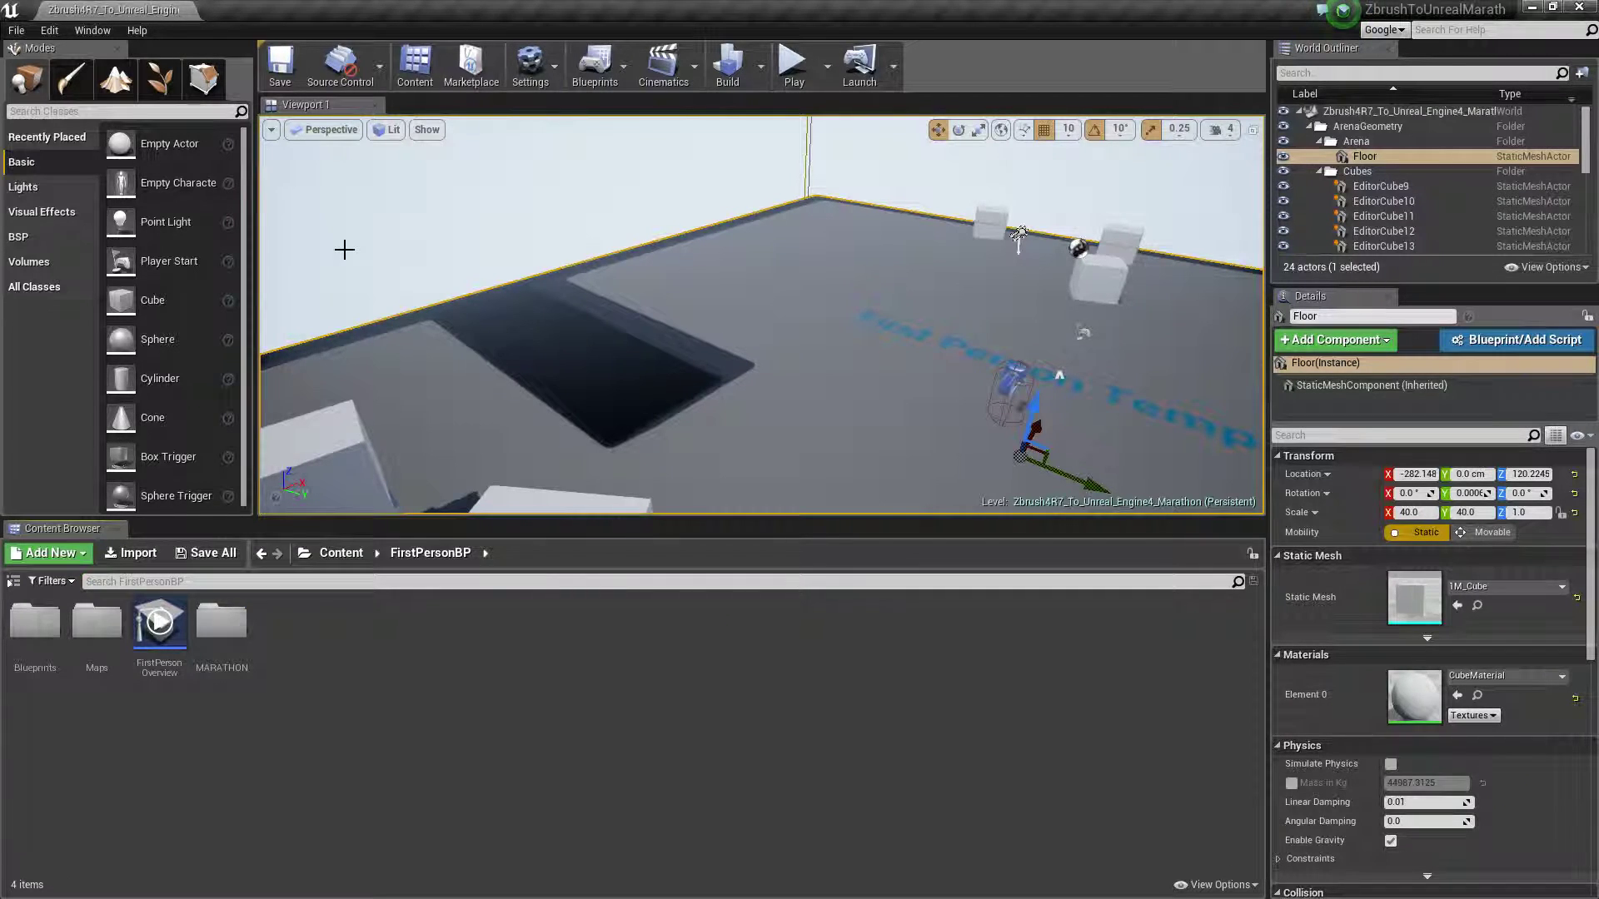
{"action": "double_click", "coordinate": [223, 628]}
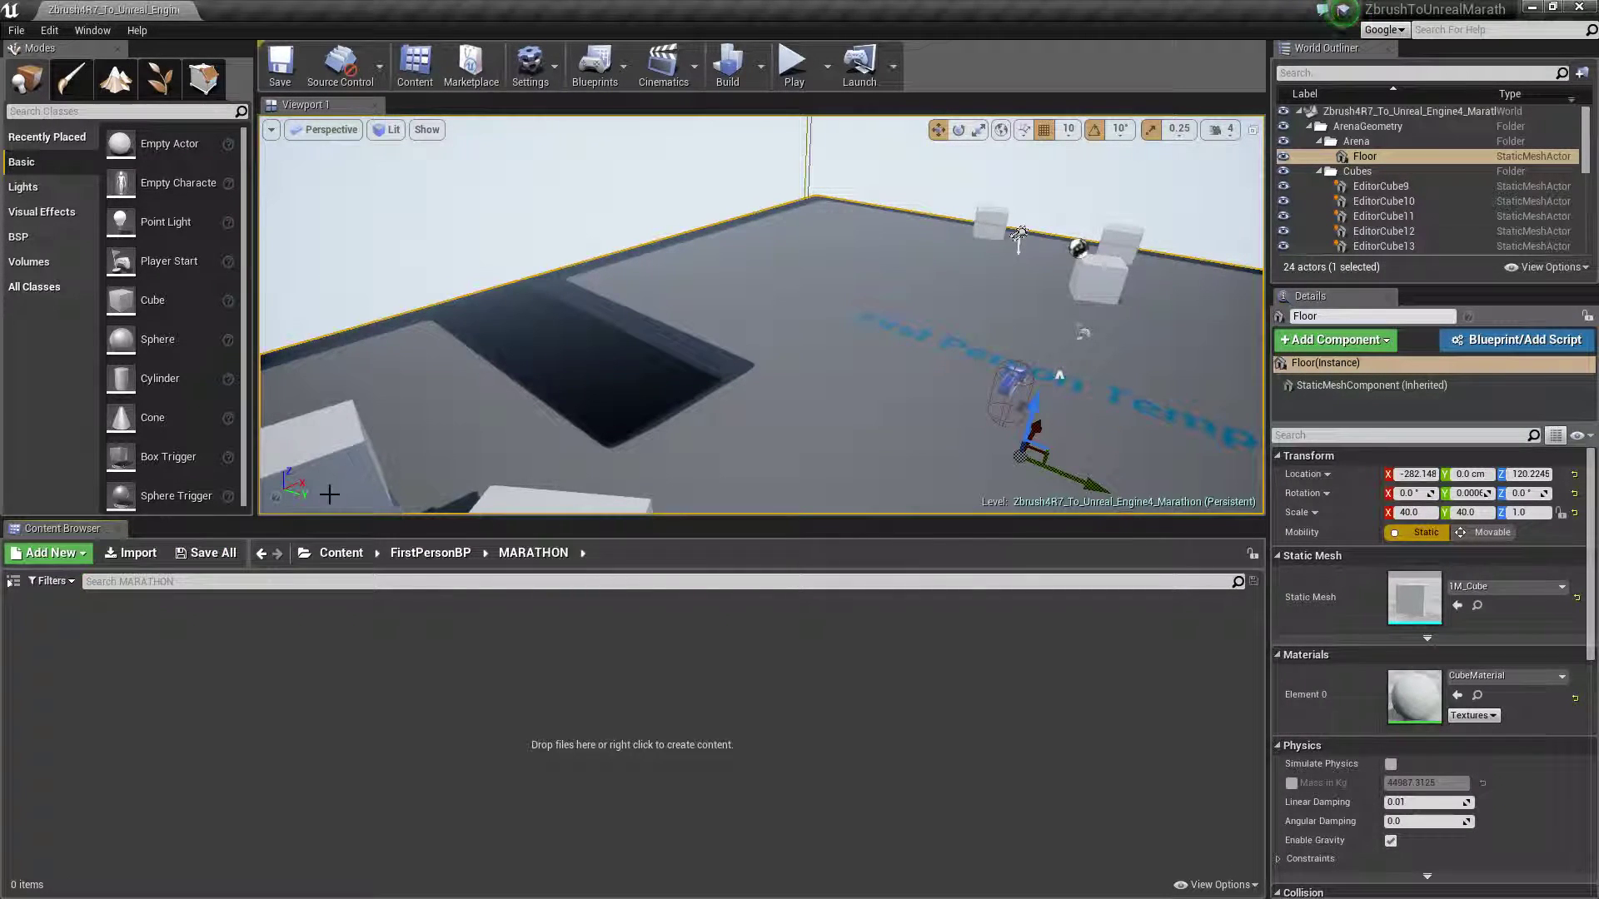
- Import the Grass_Square FBX from the MARATHON folder in Pictures, including its materials and textures, using Import All
{"action": "left_click", "coordinate": [132, 552]}
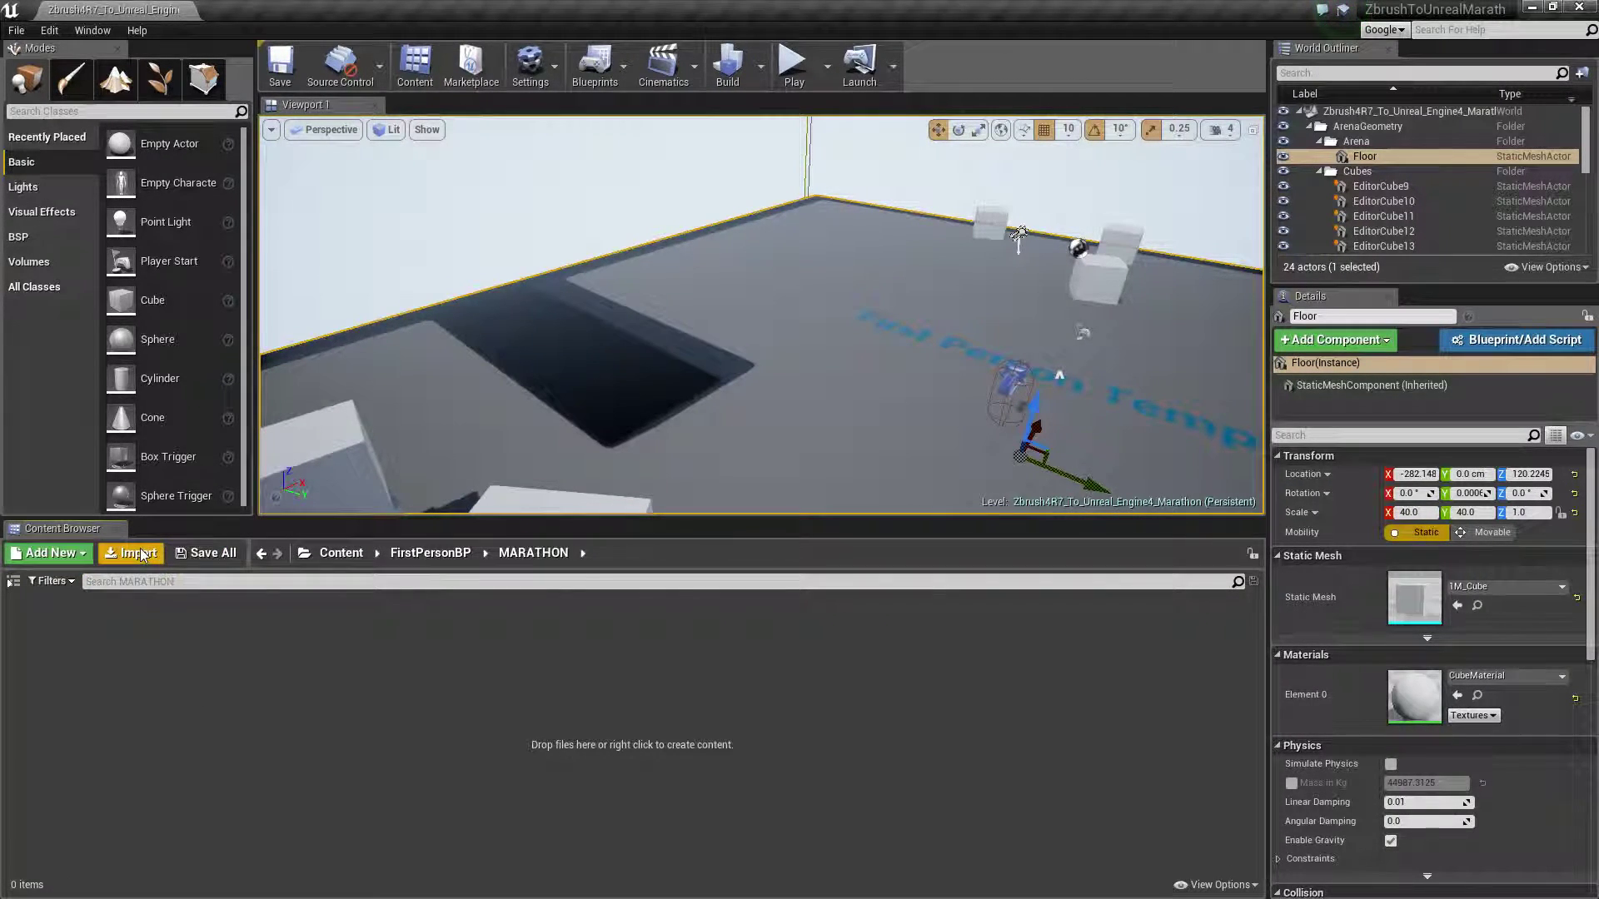
{"action": "left_click", "coordinate": [73, 112]}
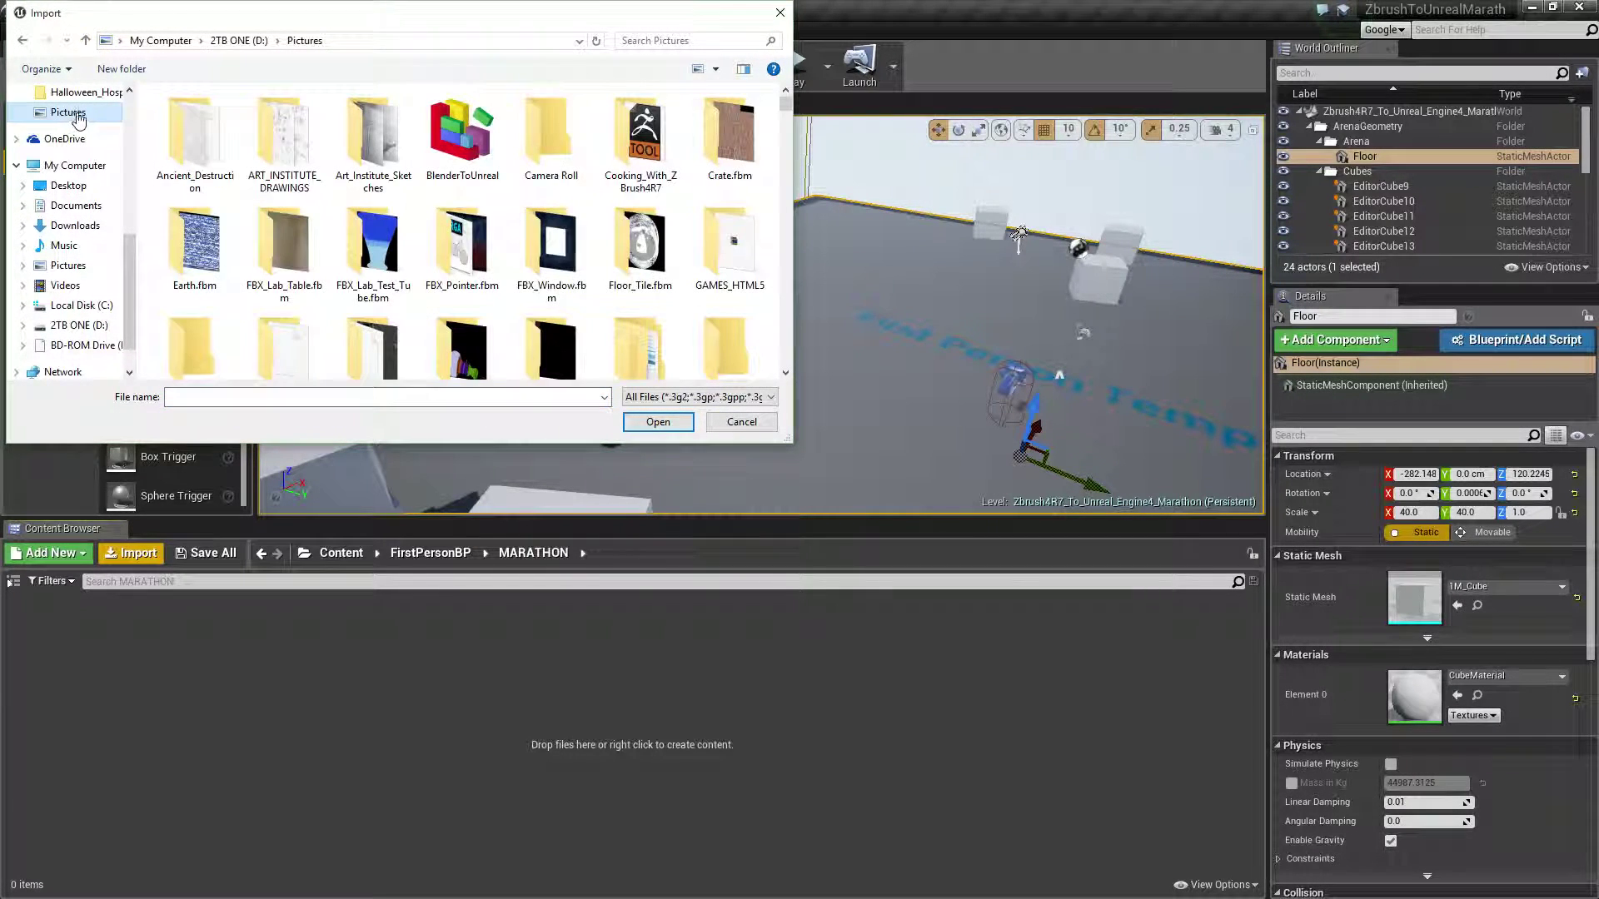
{"action": "left_click", "coordinate": [551, 267]}
{"action": "scroll", "coordinate": [564, 269], "scroll_direction": "down", "scroll_amount": 2}
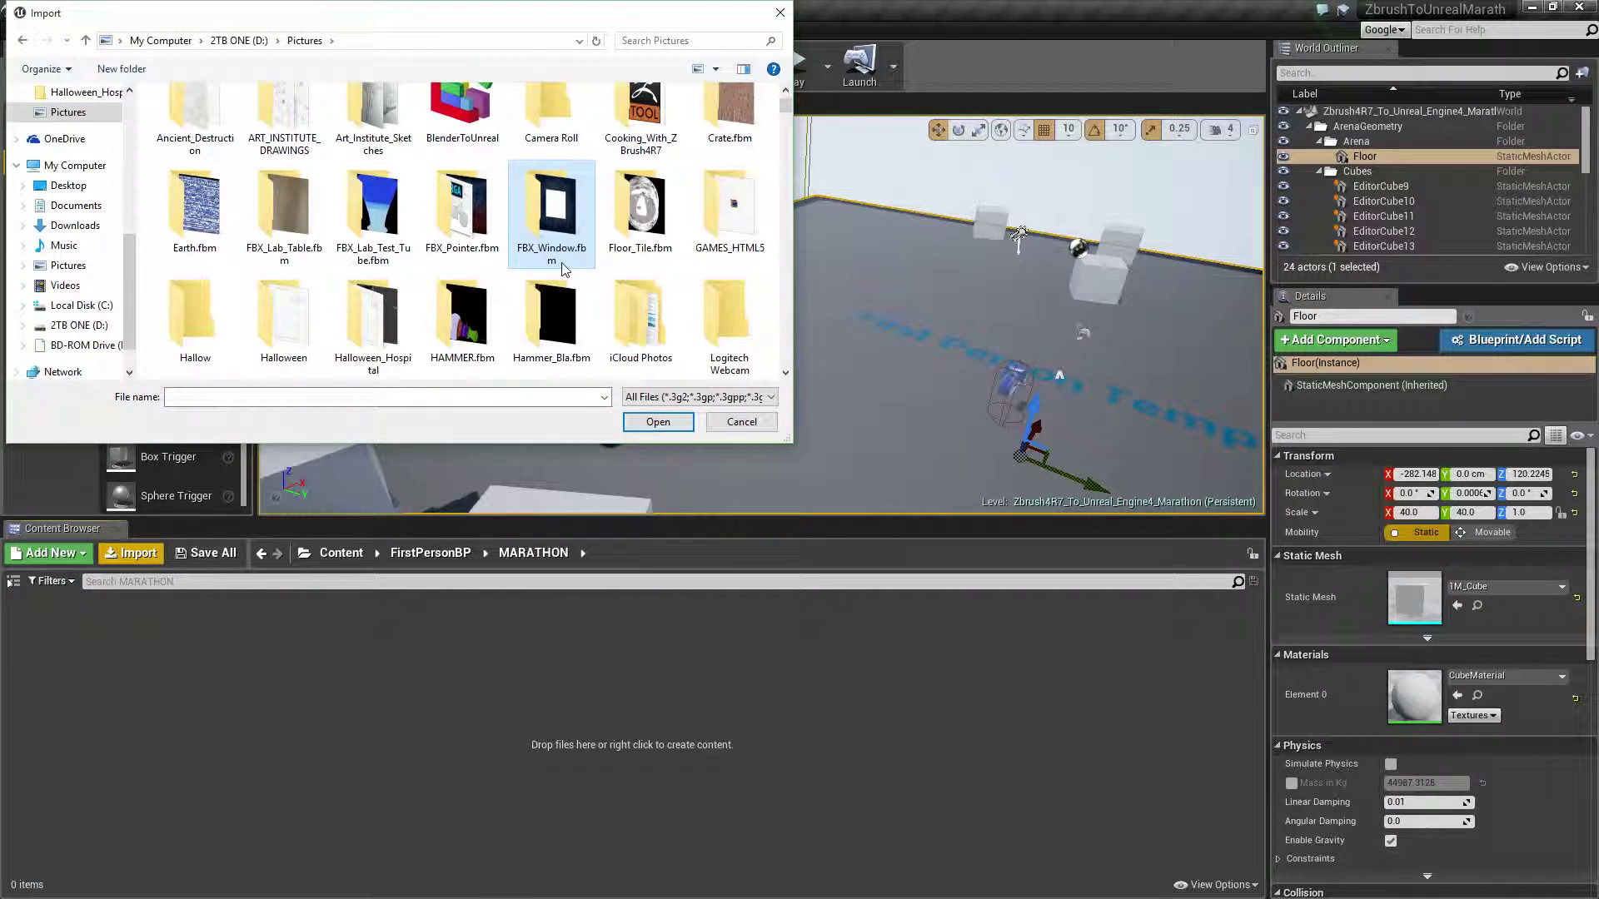
{"action": "scroll", "coordinate": [550, 320], "scroll_direction": "down", "scroll_amount": 1}
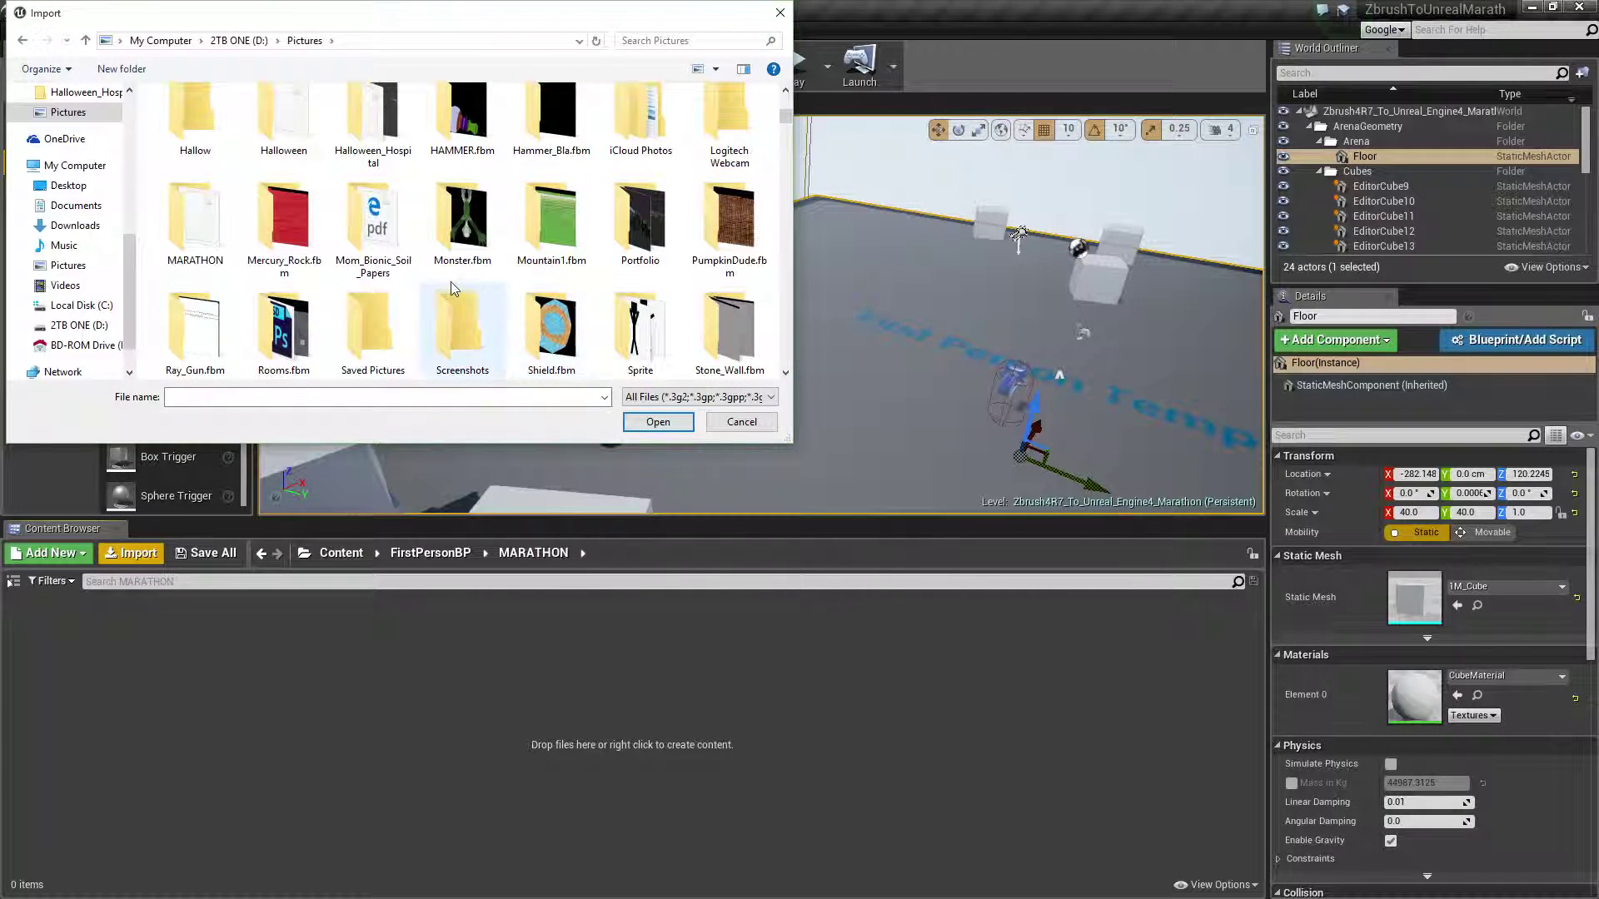
{"action": "double_click", "coordinate": [212, 242]}
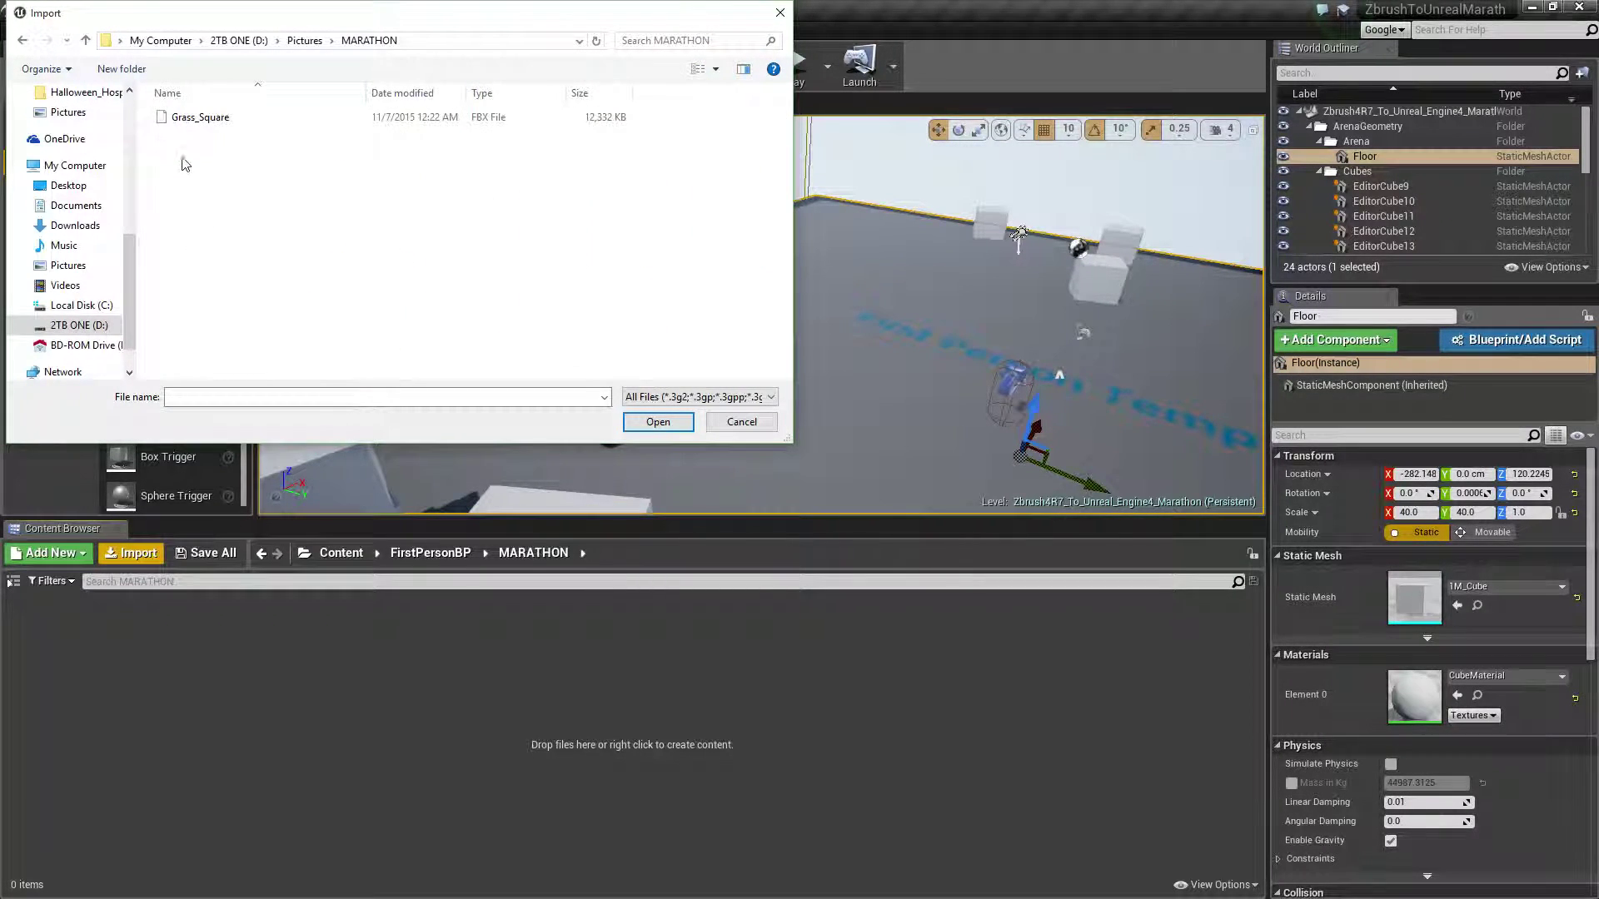
{"action": "left_click", "coordinate": [201, 119]}
{"action": "left_click", "coordinate": [655, 422]}
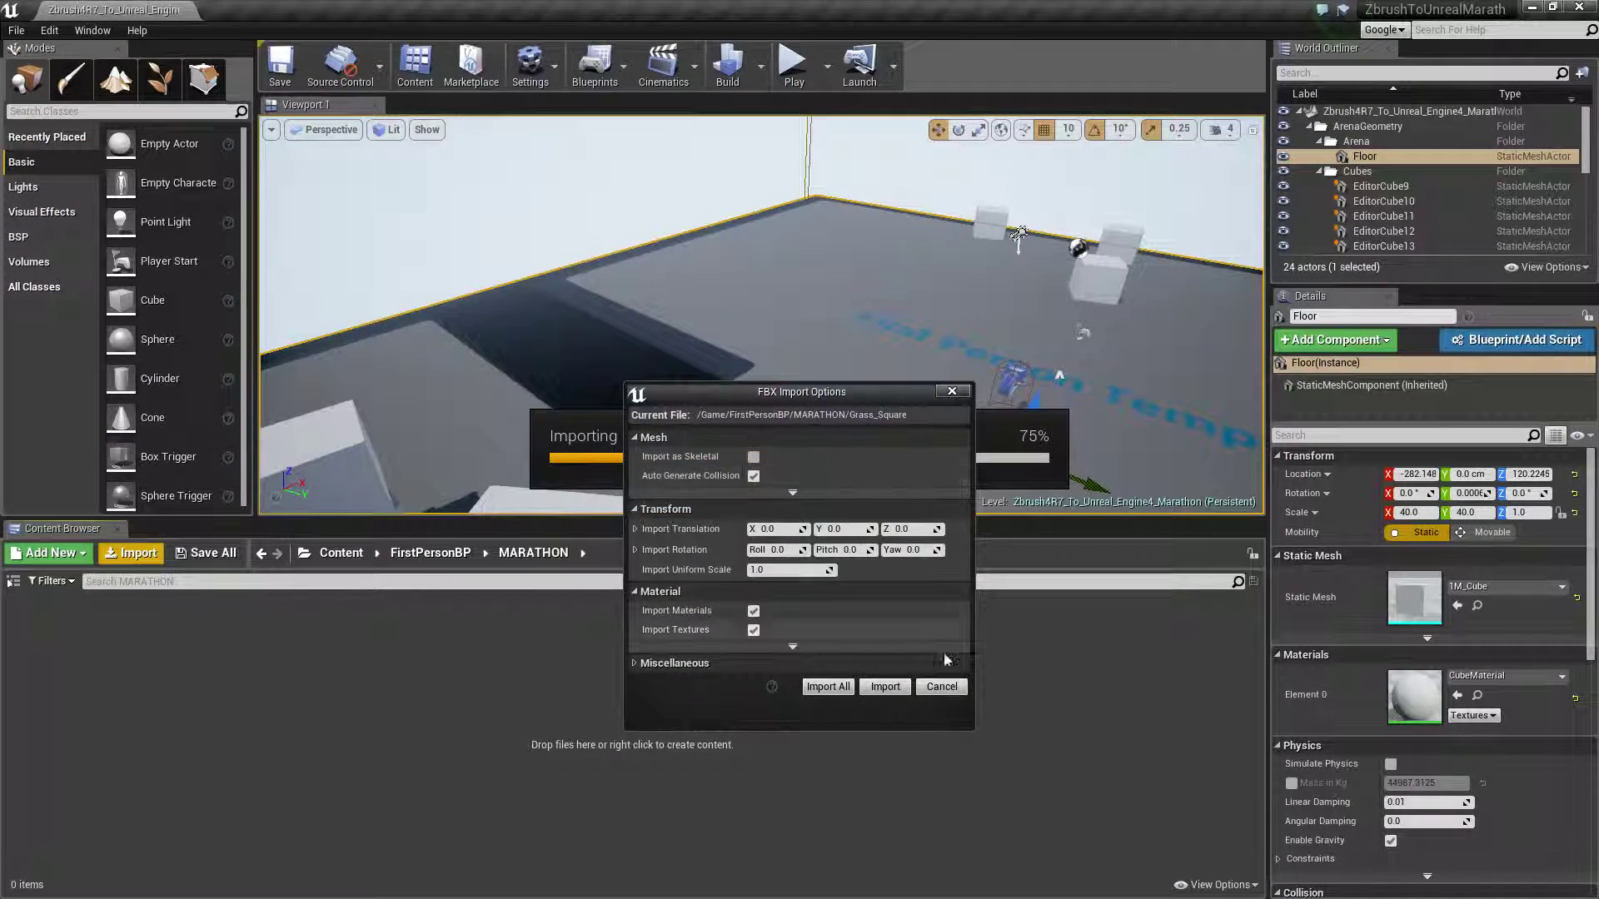
{"action": "left_click", "coordinate": [831, 690]}
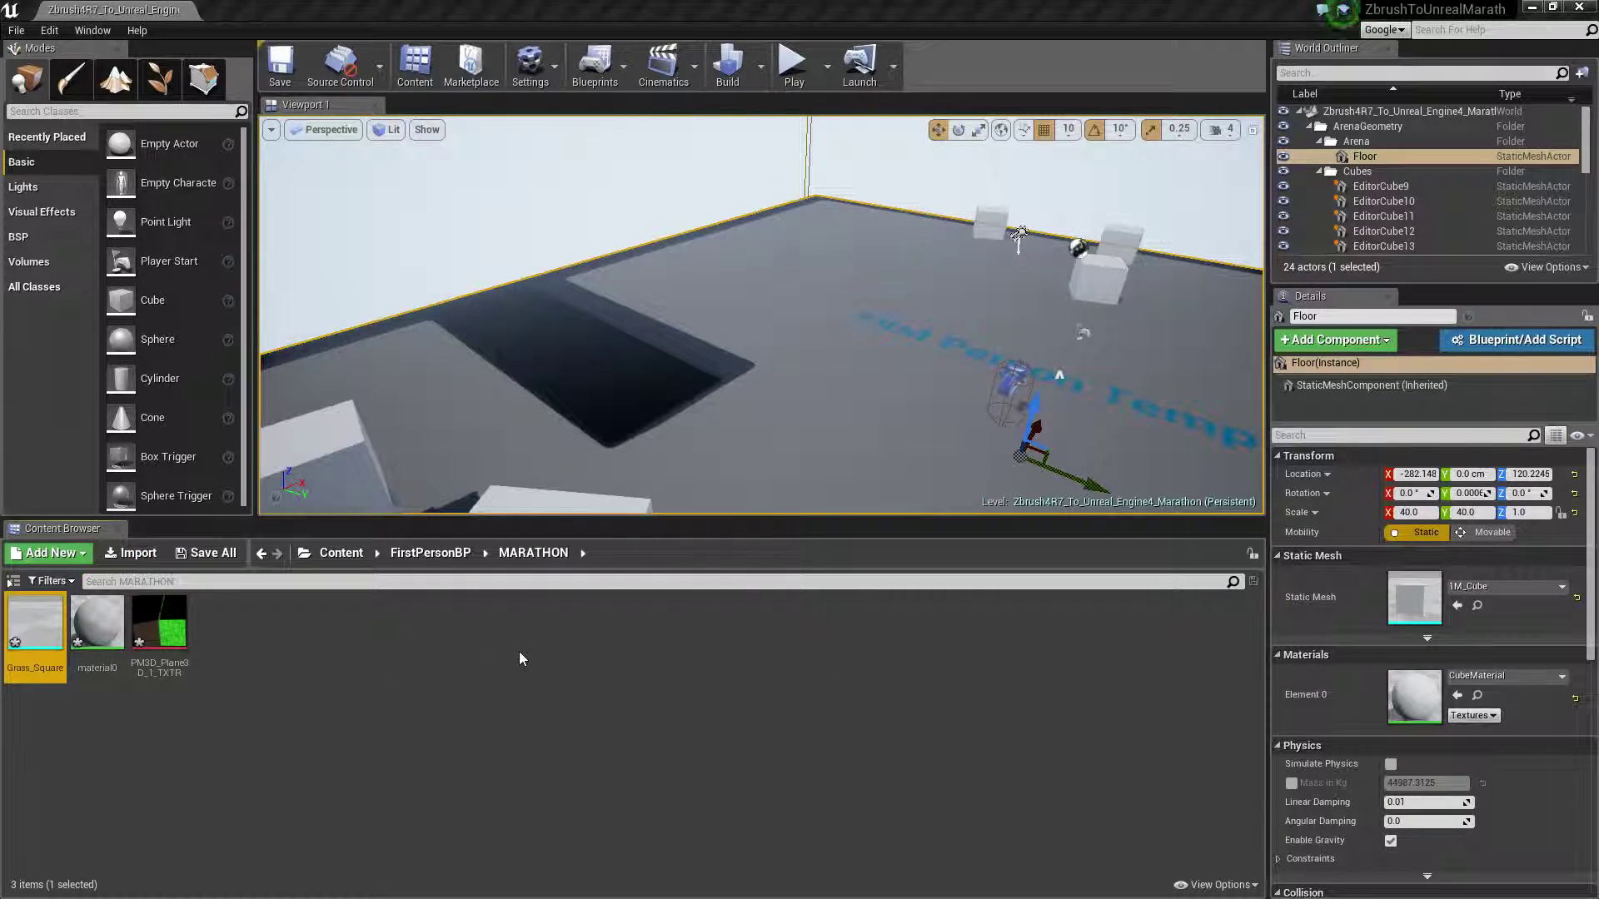
- Place the Grass_Square mesh on the arena floor beside the dark shadow and raise it to a Z location of 180 cm
{"action": "mouse_move", "coordinate": [148, 617]}
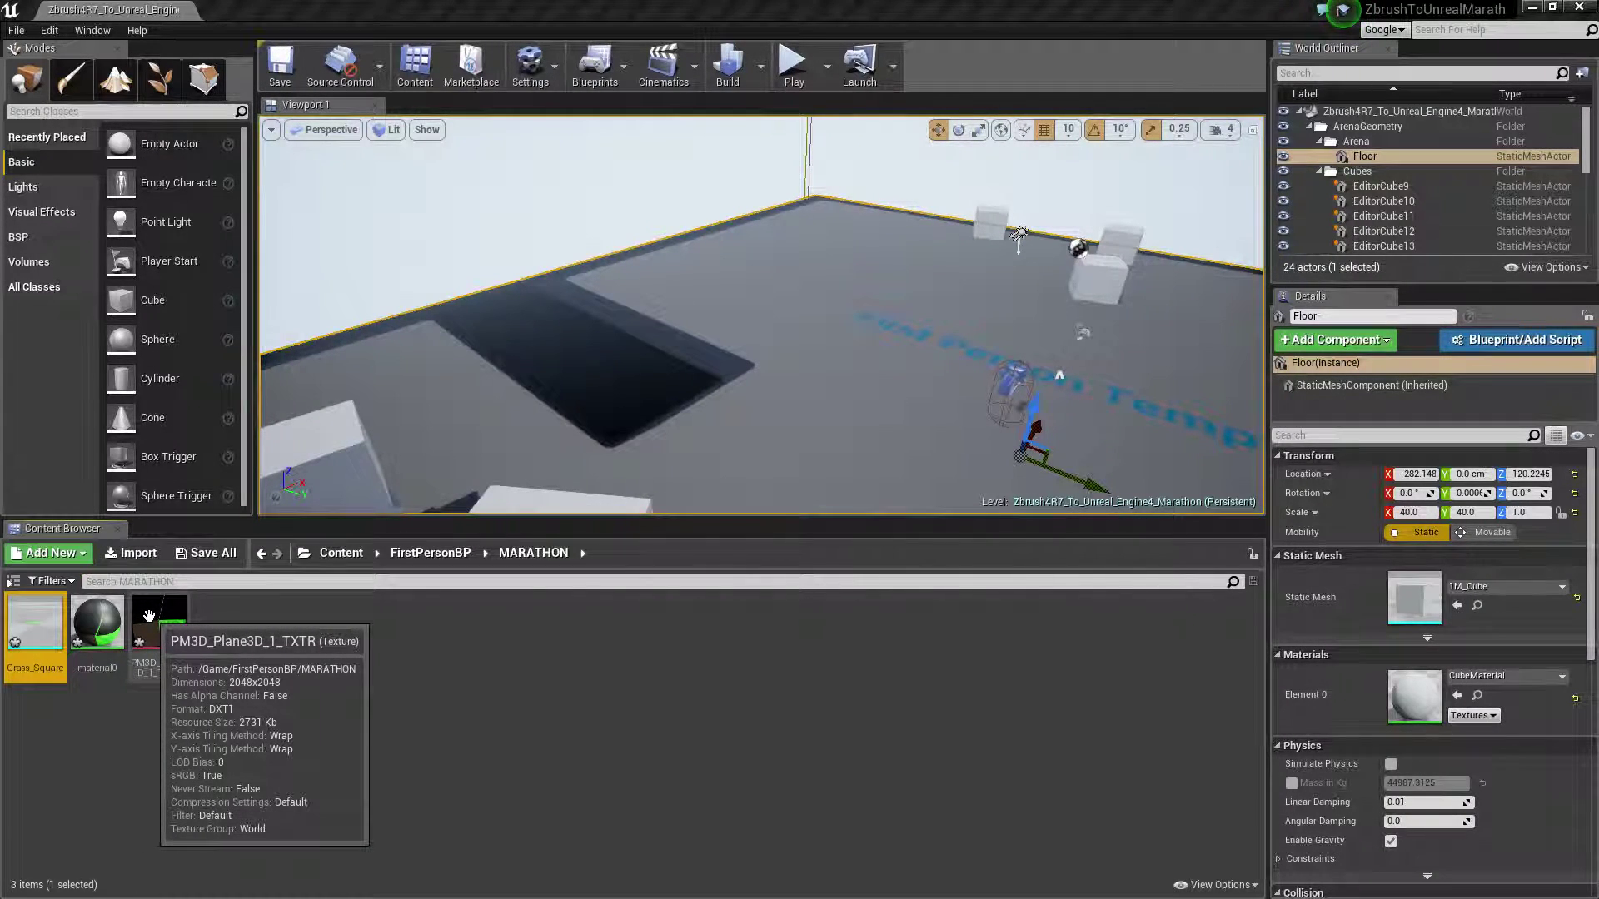
{"action": "mouse_move", "coordinate": [35, 621]}
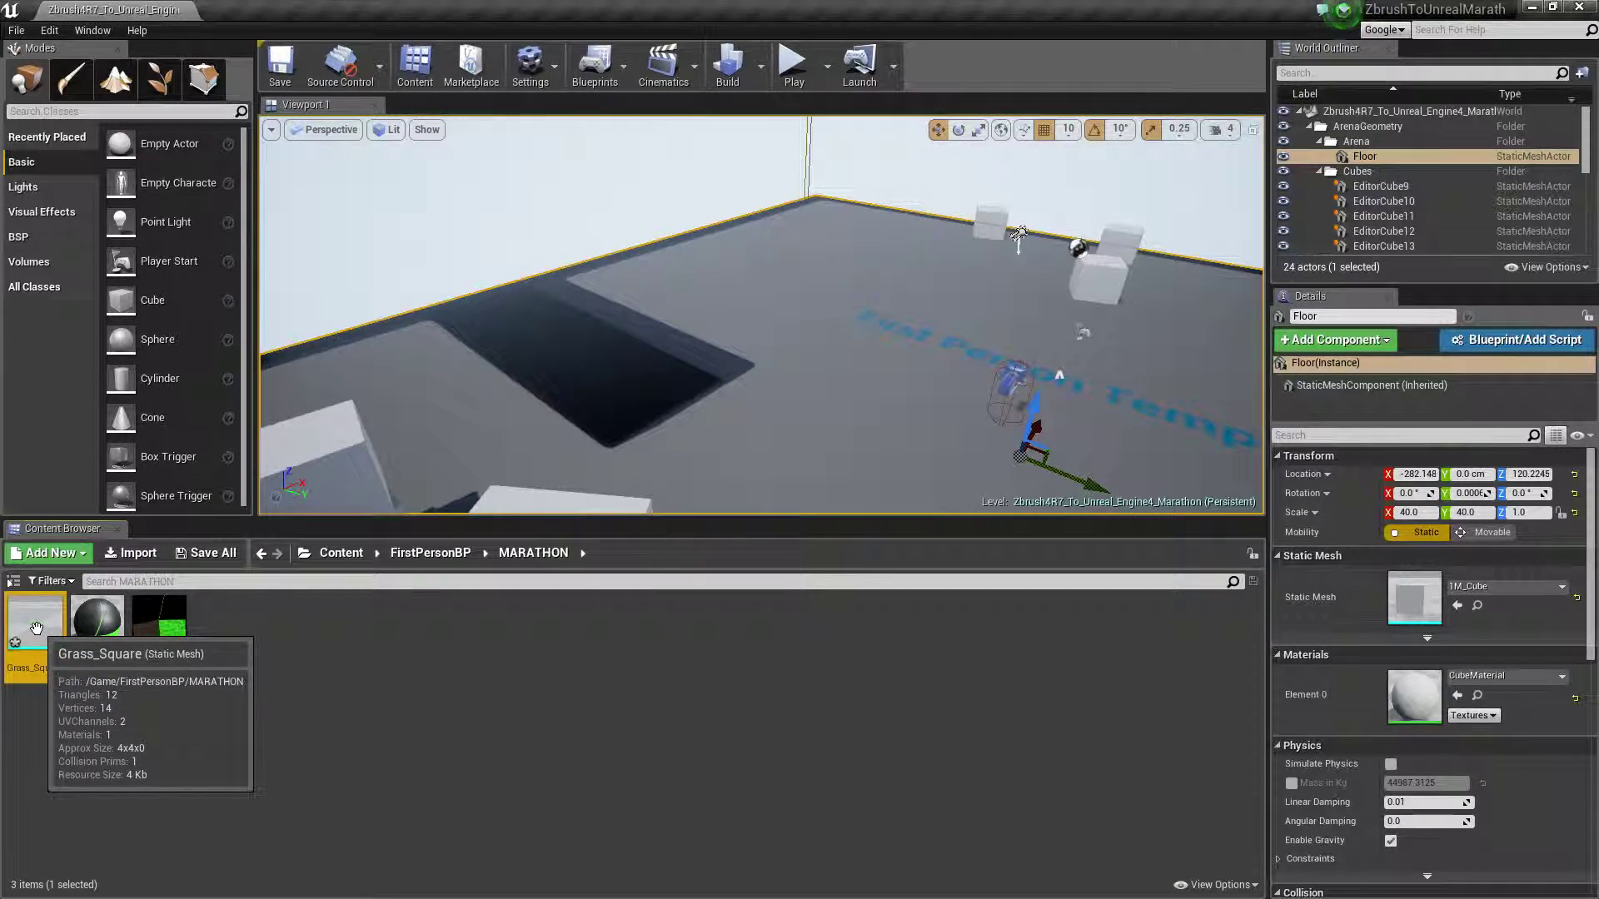
{"action": "left_click_drag", "start_coordinate": [34, 626], "coordinate": [804, 412]}
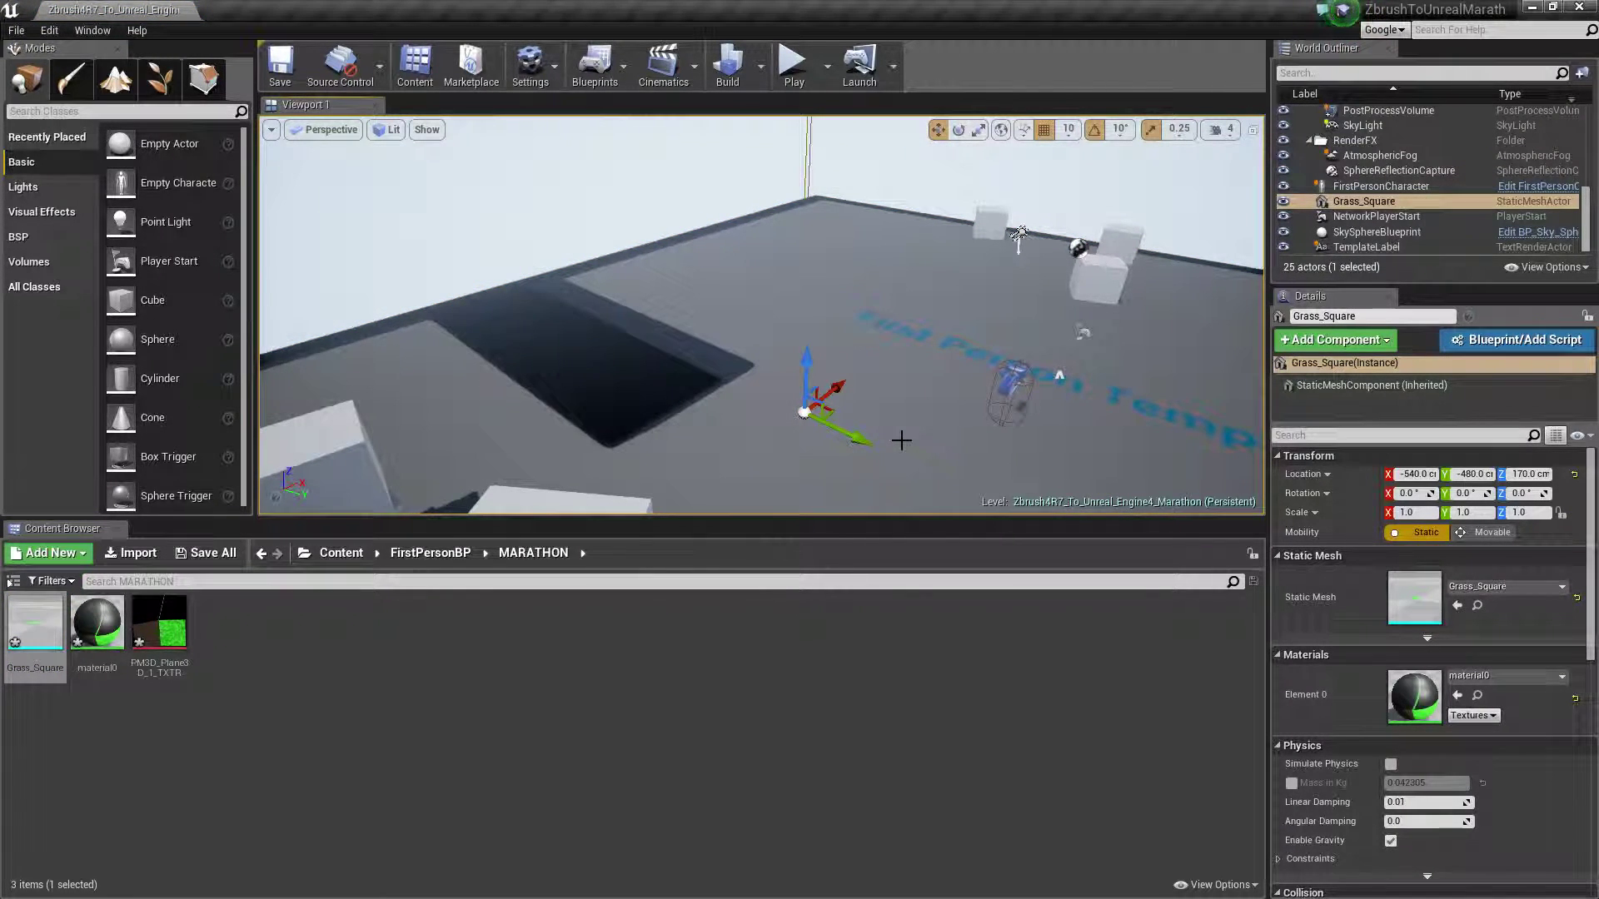
{"action": "key", "text": "f"}
{"action": "right_click_drag", "start_coordinate": [867, 342], "coordinate": [863, 288]}
{"action": "key", "text": "s"}
{"action": "key", "text": "w"}
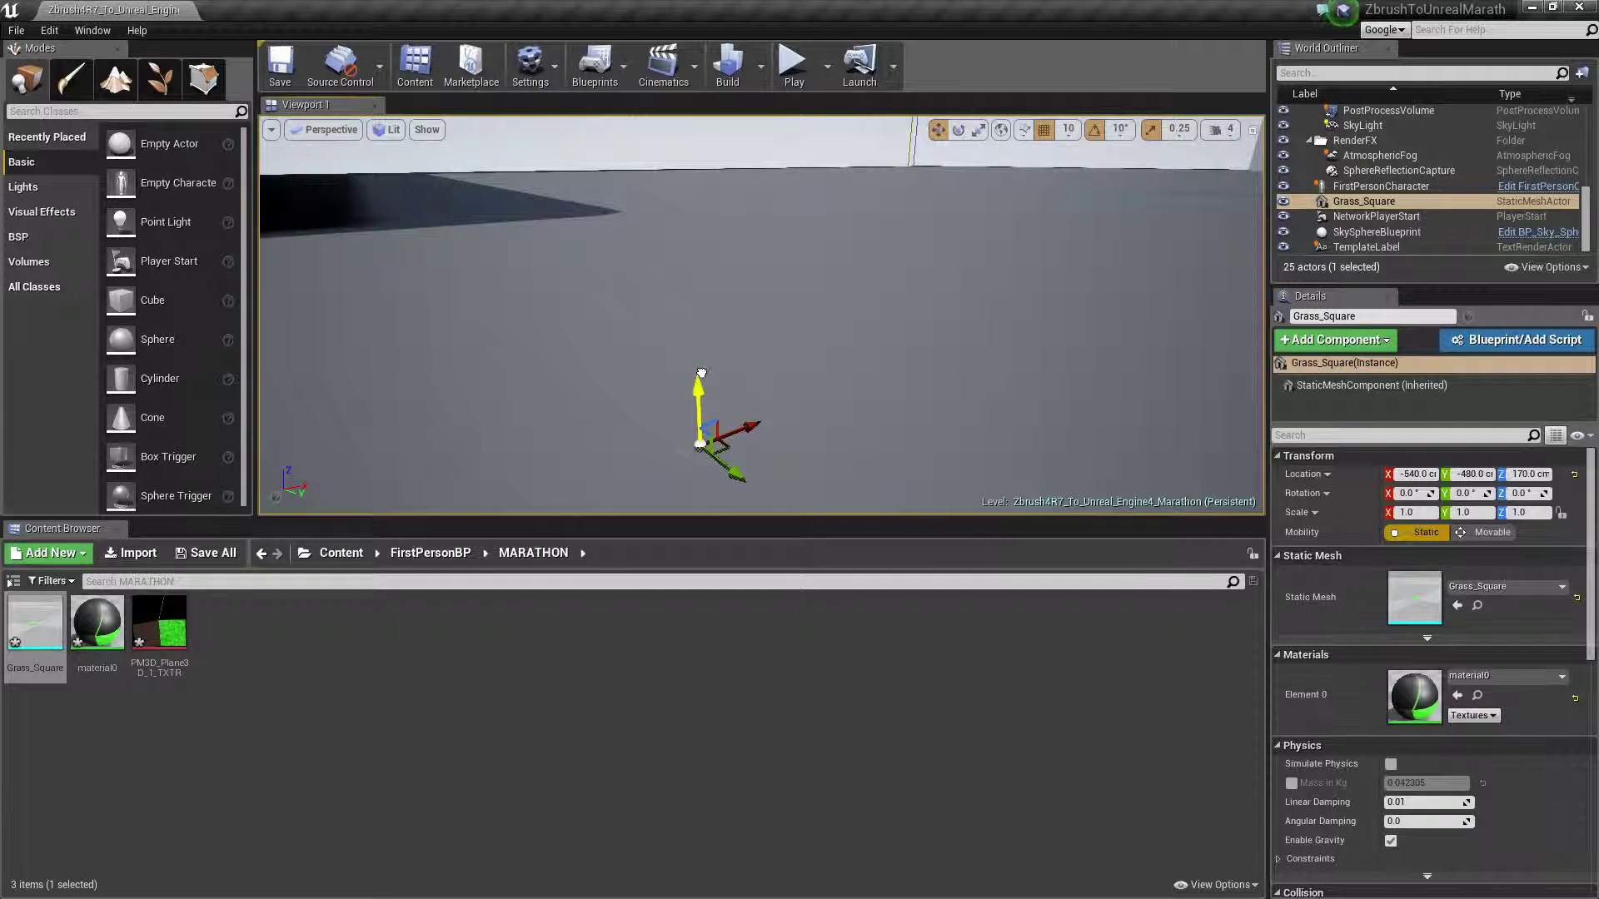
{"action": "left_click_drag", "start_coordinate": [701, 373], "coordinate": [698, 299]}
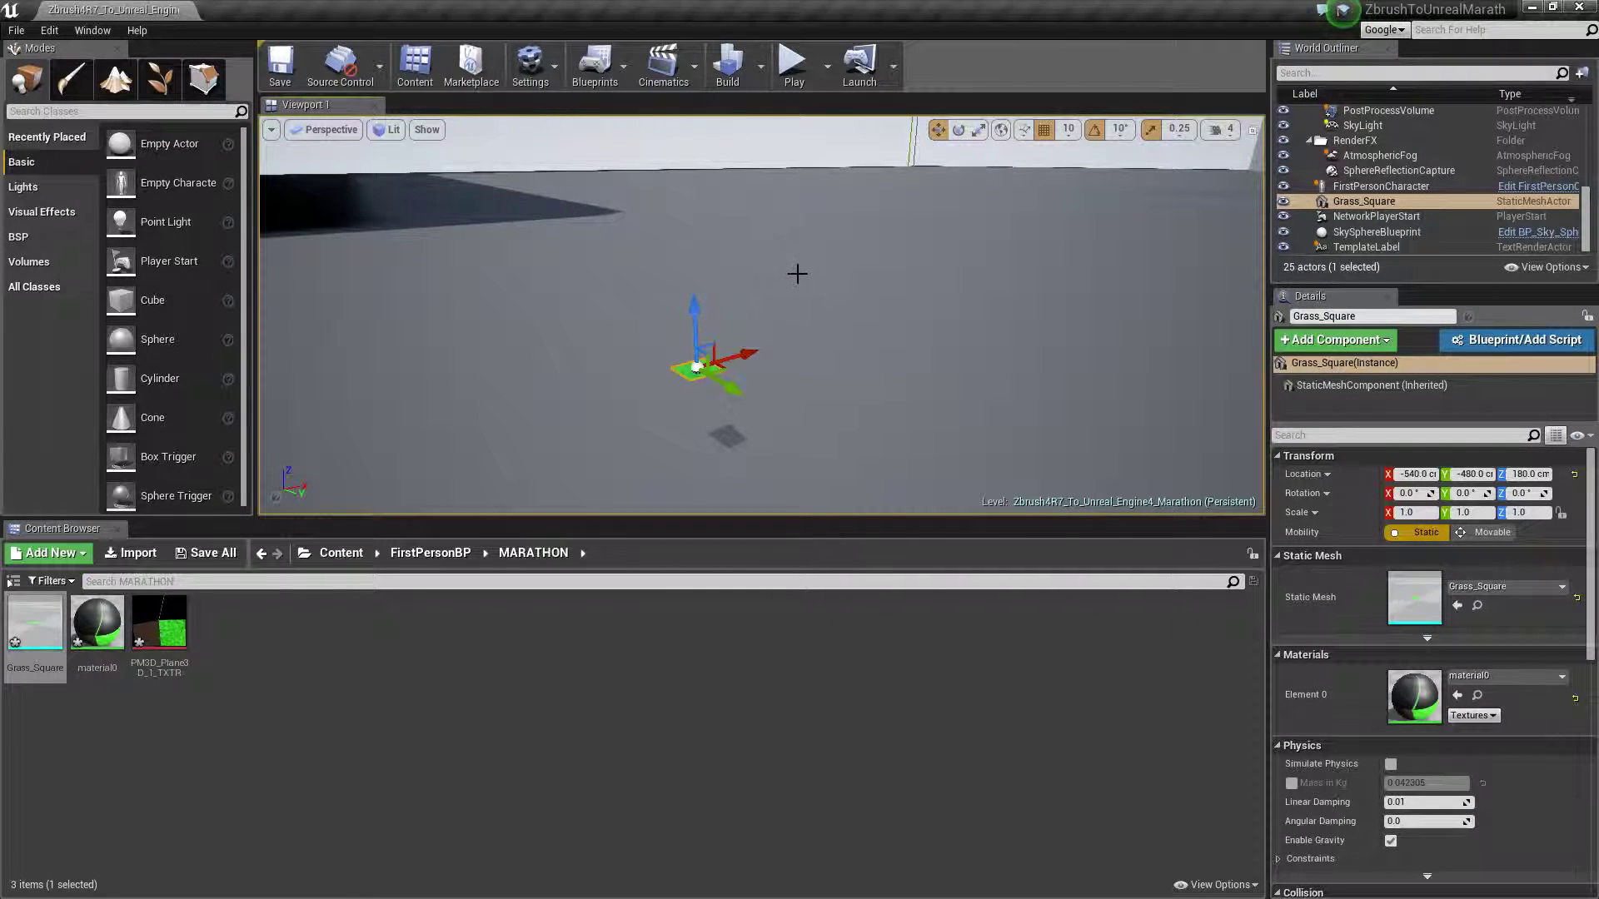
{"action": "left_click_drag", "start_coordinate": [832, 242], "coordinate": [866, 288]}
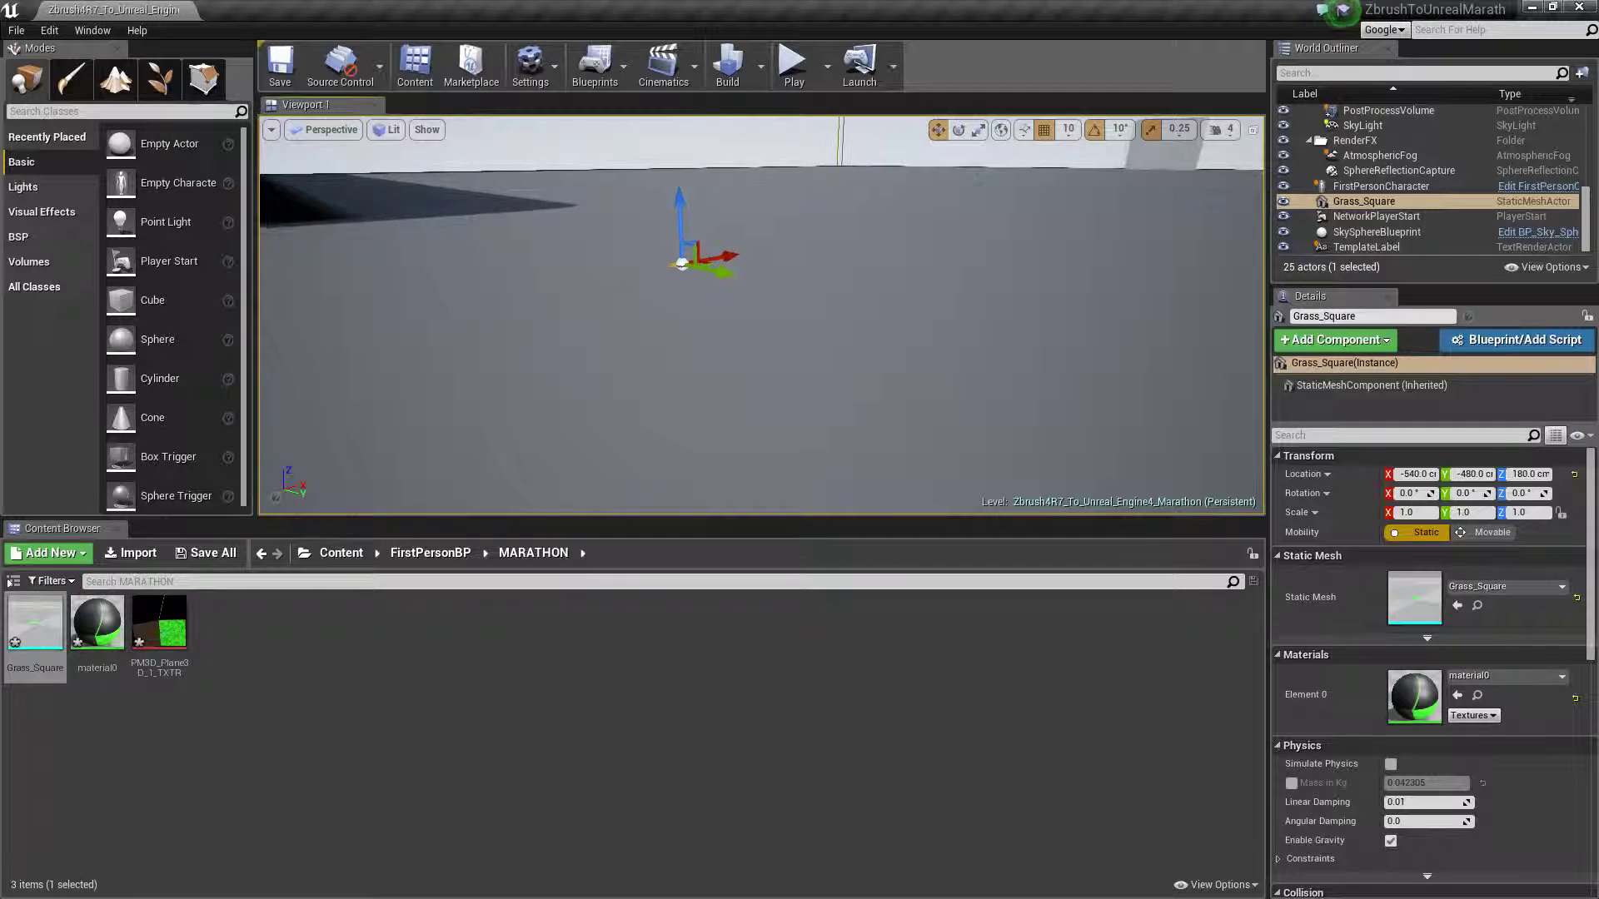
{"action": "right_click_drag", "start_coordinate": [797, 328], "coordinate": [796, 354]}
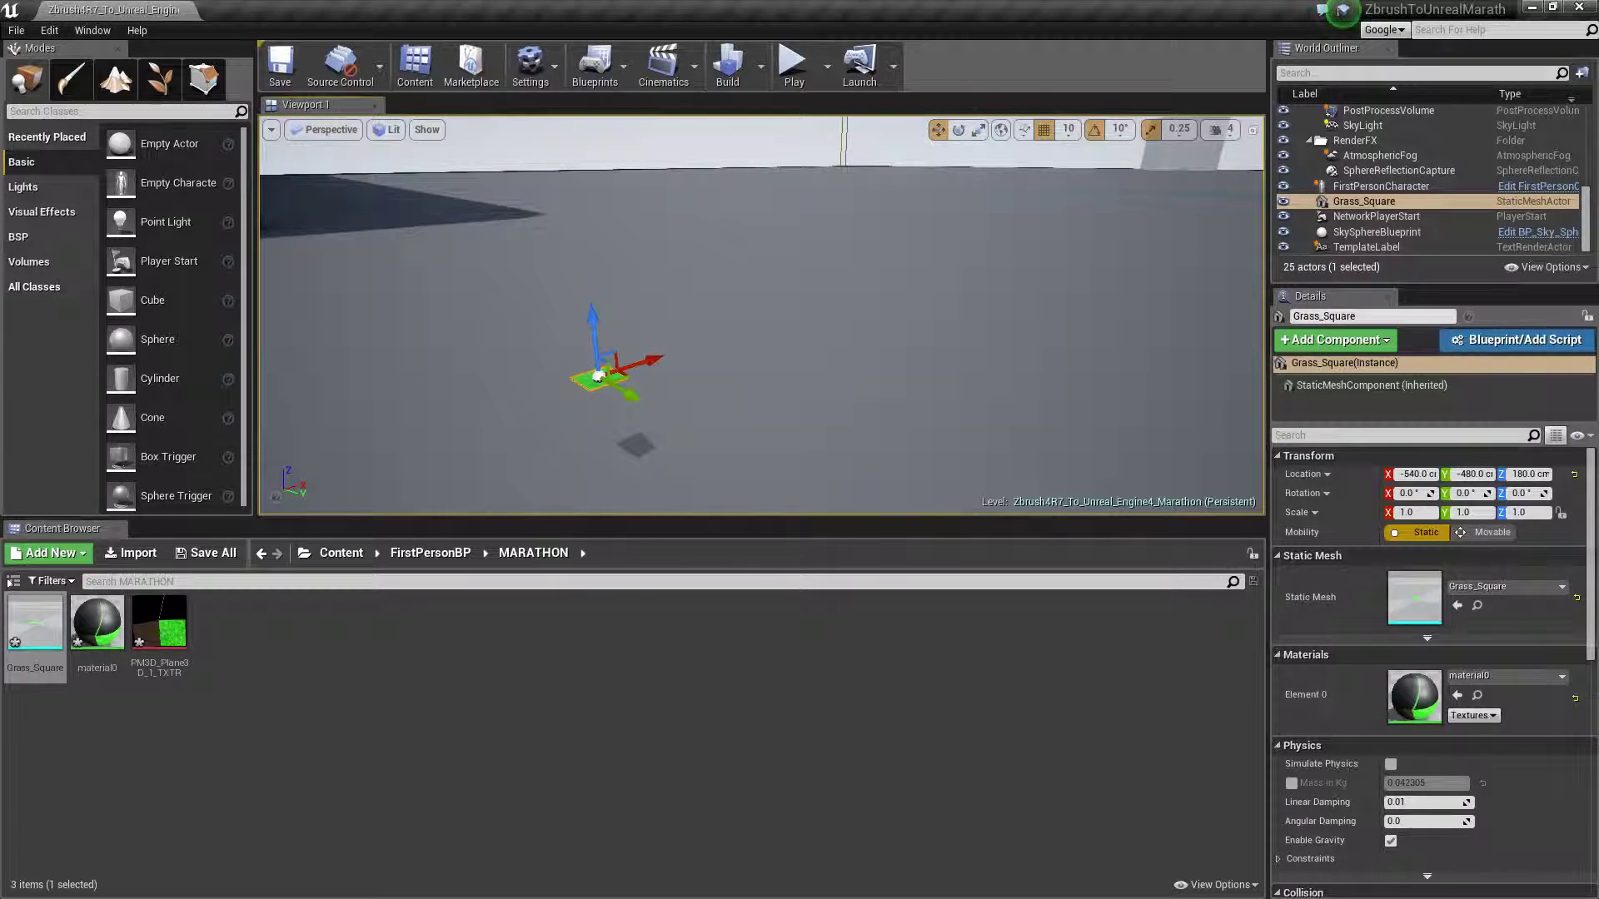
{"action": "mouse_move", "coordinate": [835, 248]}
{"action": "middle_mouse_down"}
{"action": "mouse_move", "coordinate": [833, 265]}
{"action": "mouse_move", "coordinate": [835, 248]}
{"action": "middle_mouse_up"}
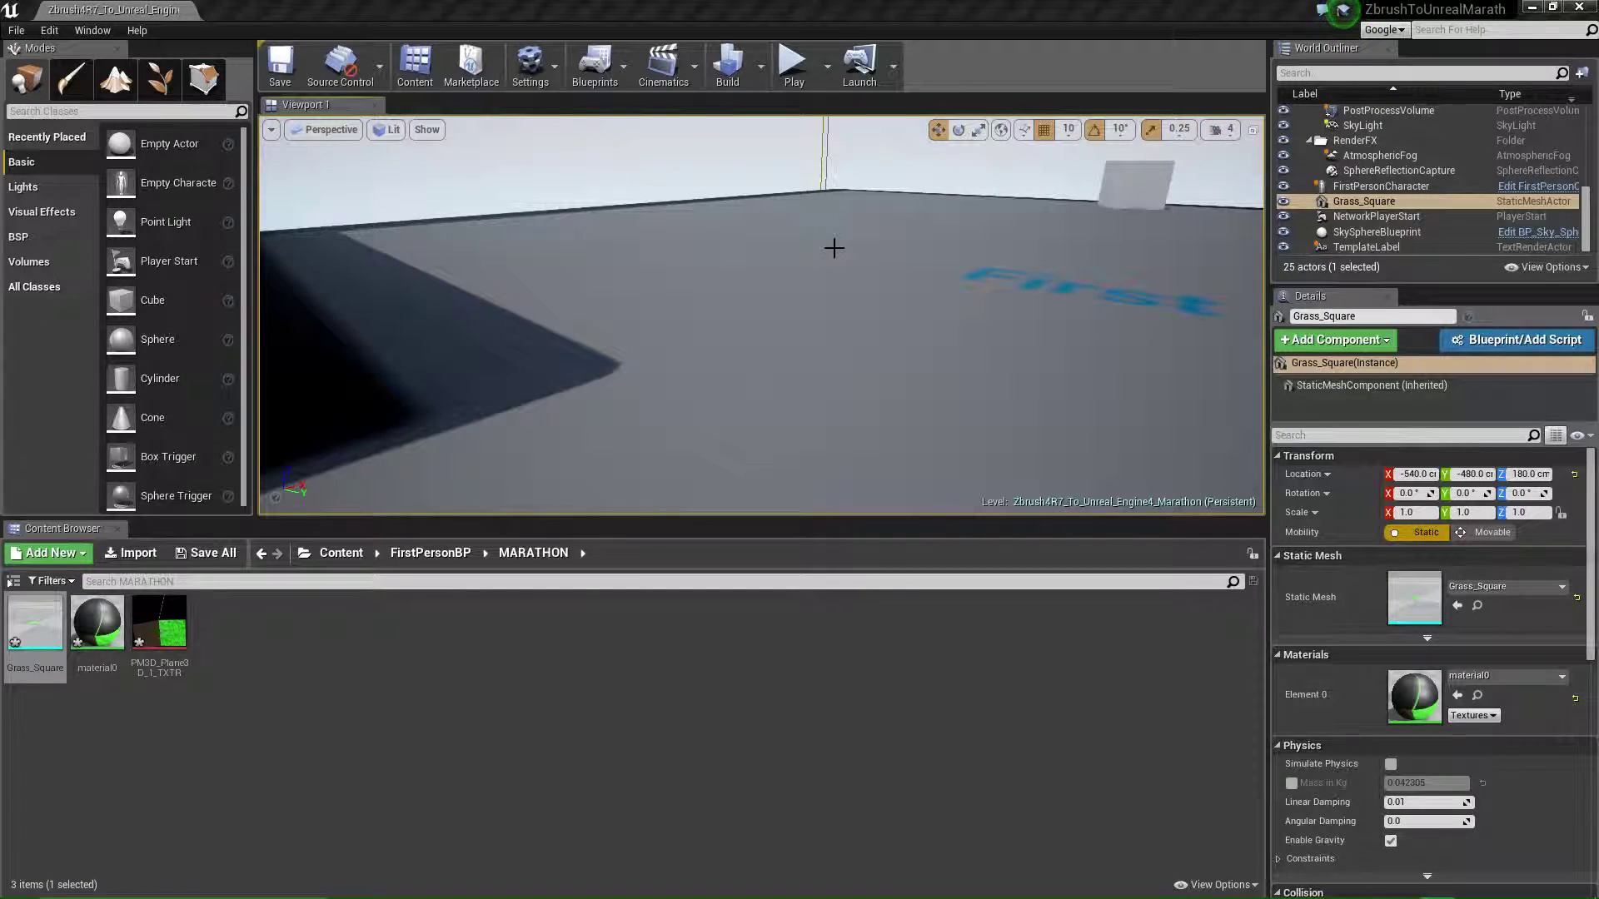
- Switch to ZBrush and enlarge the green slab with the Size deformation at its maximum, repeating it eight times
{"action": "key", "text": "alt+Tab"}
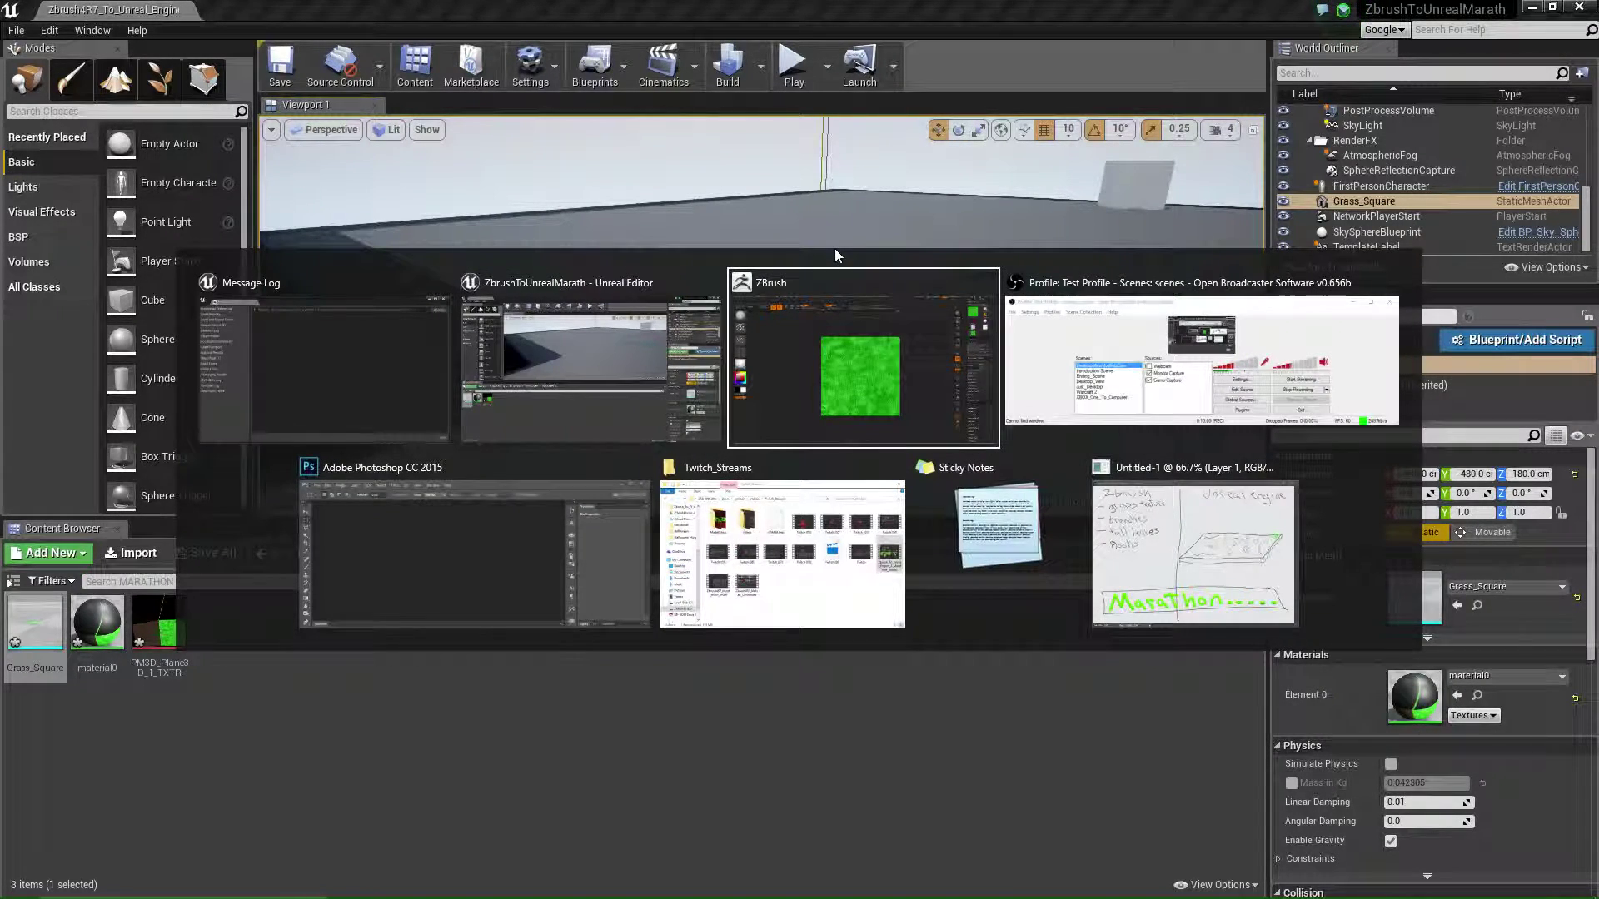
{"action": "left_click", "coordinate": [876, 371]}
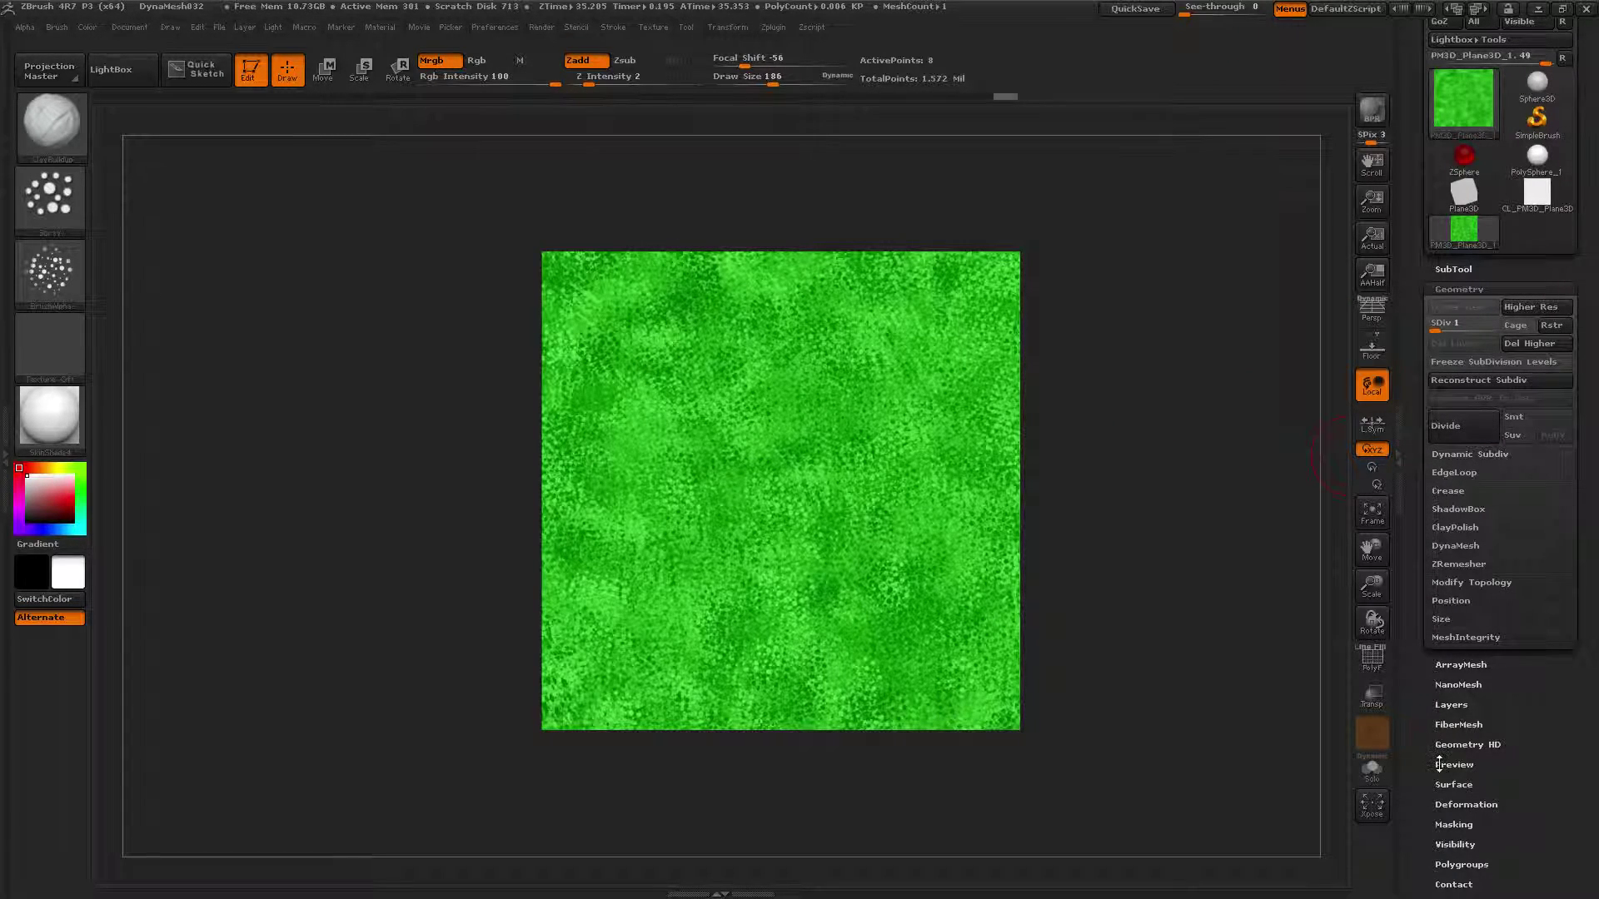
{"action": "left_click", "coordinate": [1472, 801]}
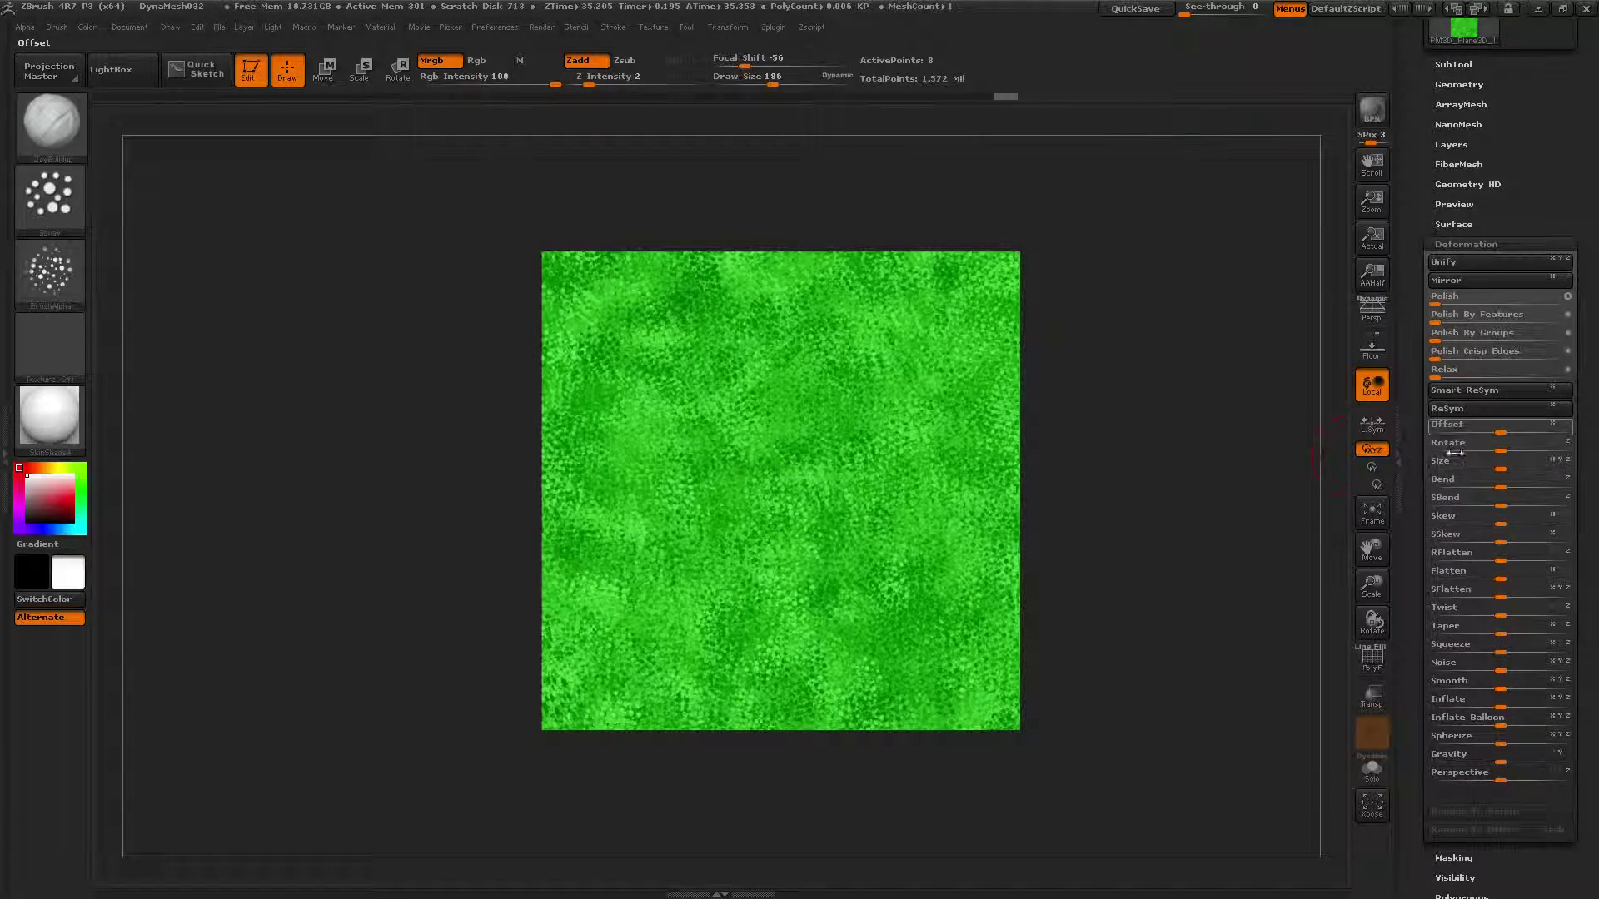
{"action": "left_click_drag", "start_coordinate": [1501, 466], "coordinate": [1574, 463]}
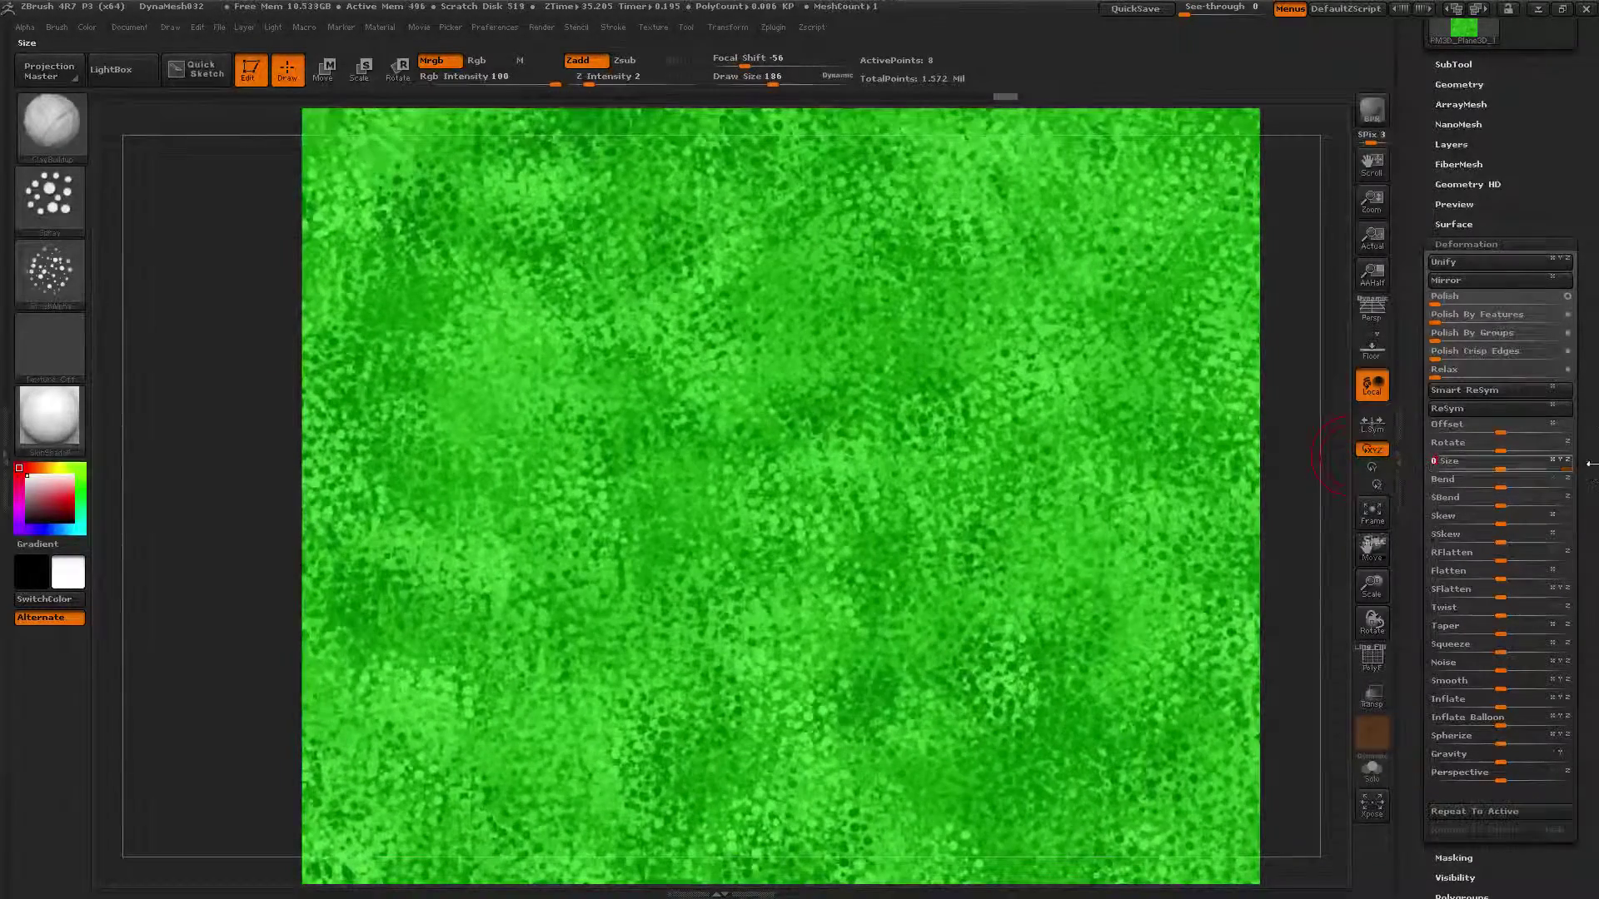
{"action": "left_click", "coordinate": [1491, 811]}
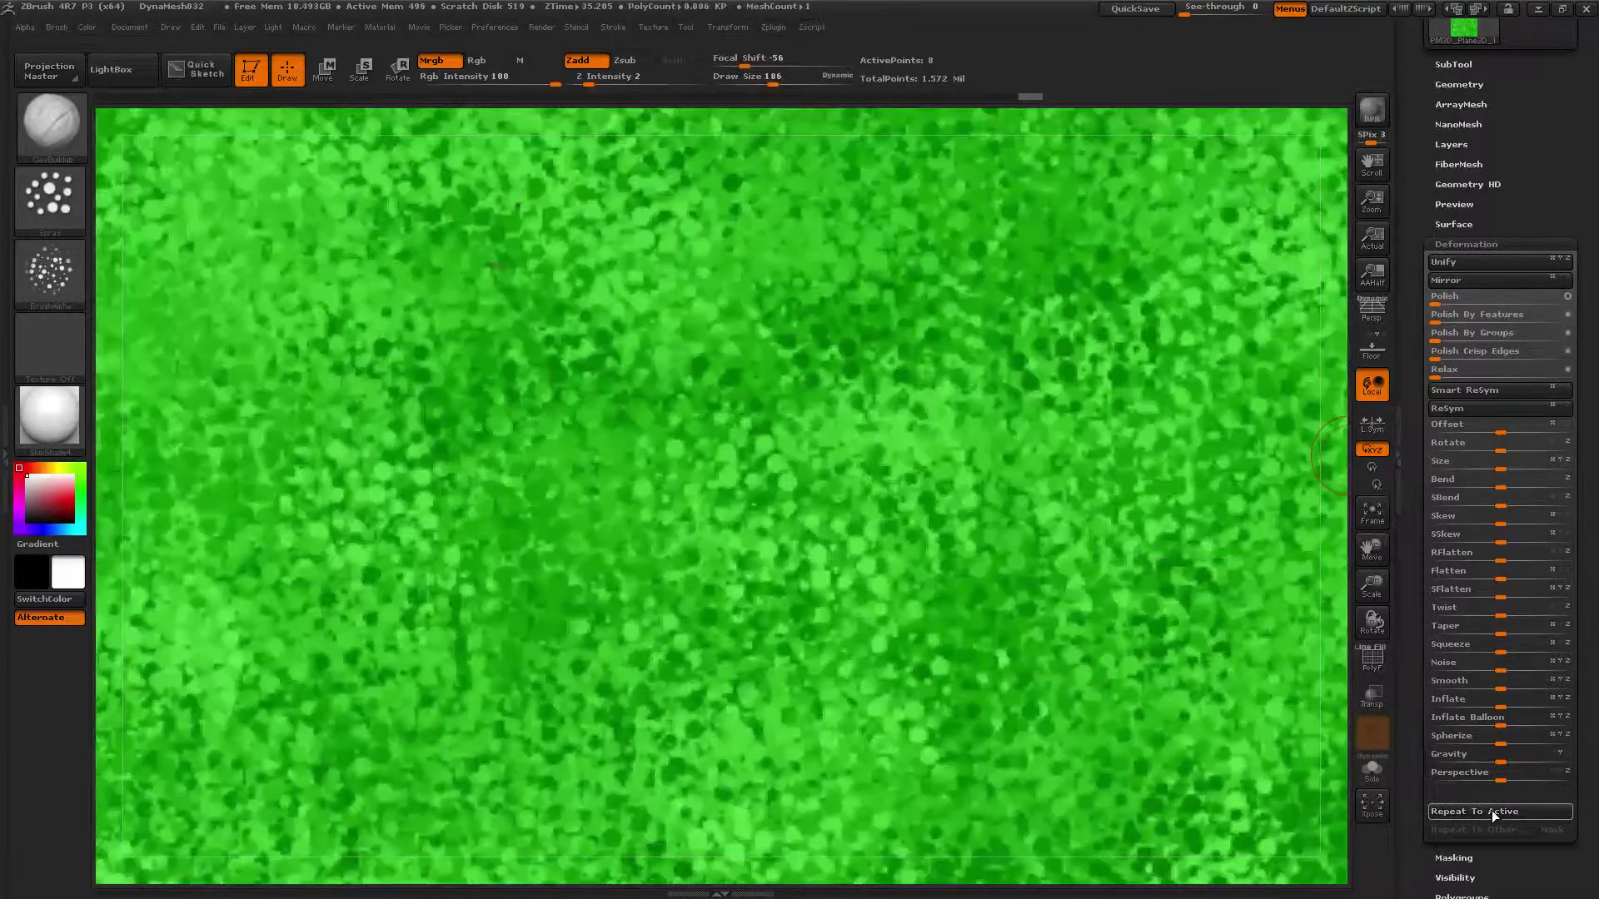
{"action": "left_click", "coordinate": [1491, 811]}
{"action": "left_click", "coordinate": [1491, 811]}
{"action": "left_click", "coordinate": [1492, 811]}
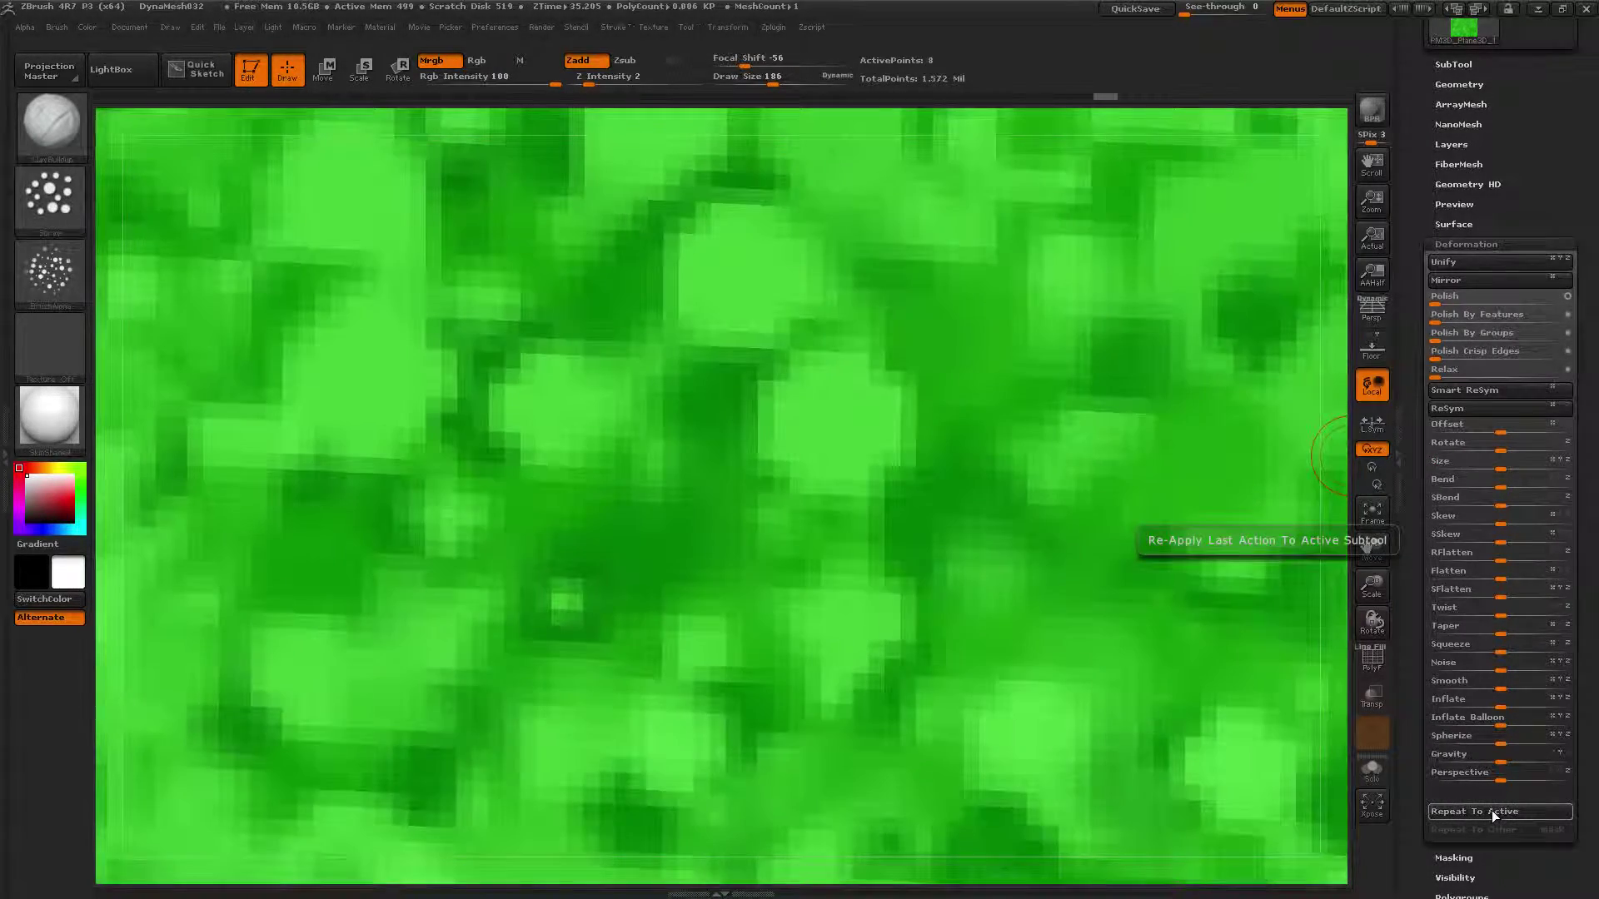
{"action": "left_click", "coordinate": [1491, 811]}
{"action": "left_click", "coordinate": [1491, 811]}
{"action": "left_click", "coordinate": [1492, 810]}
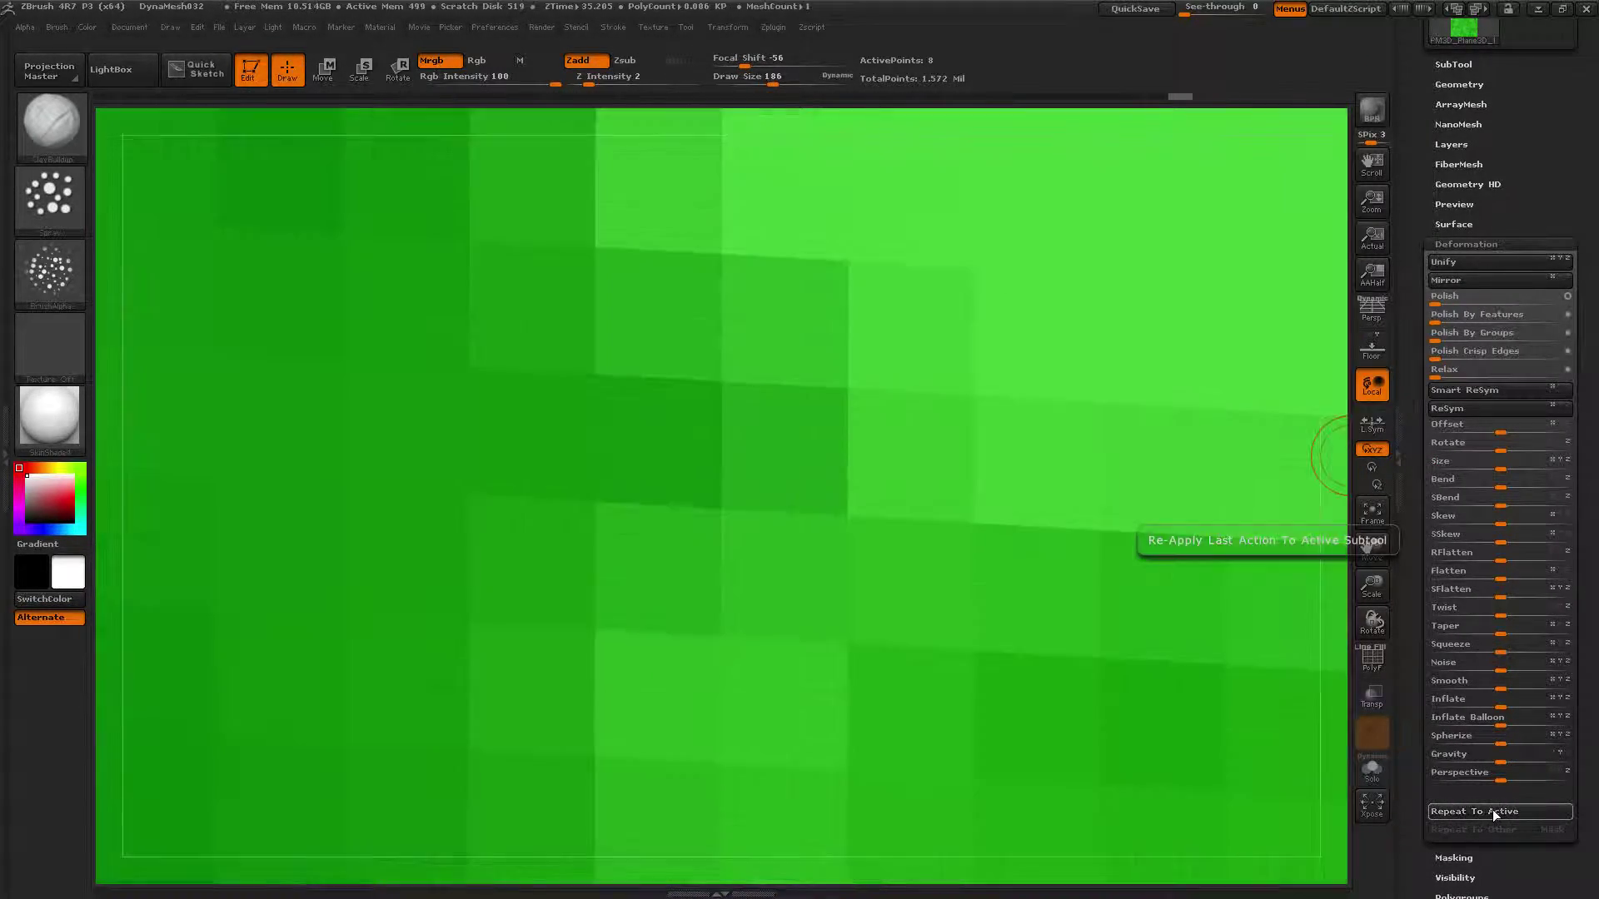
{"action": "left_click", "coordinate": [1493, 809]}
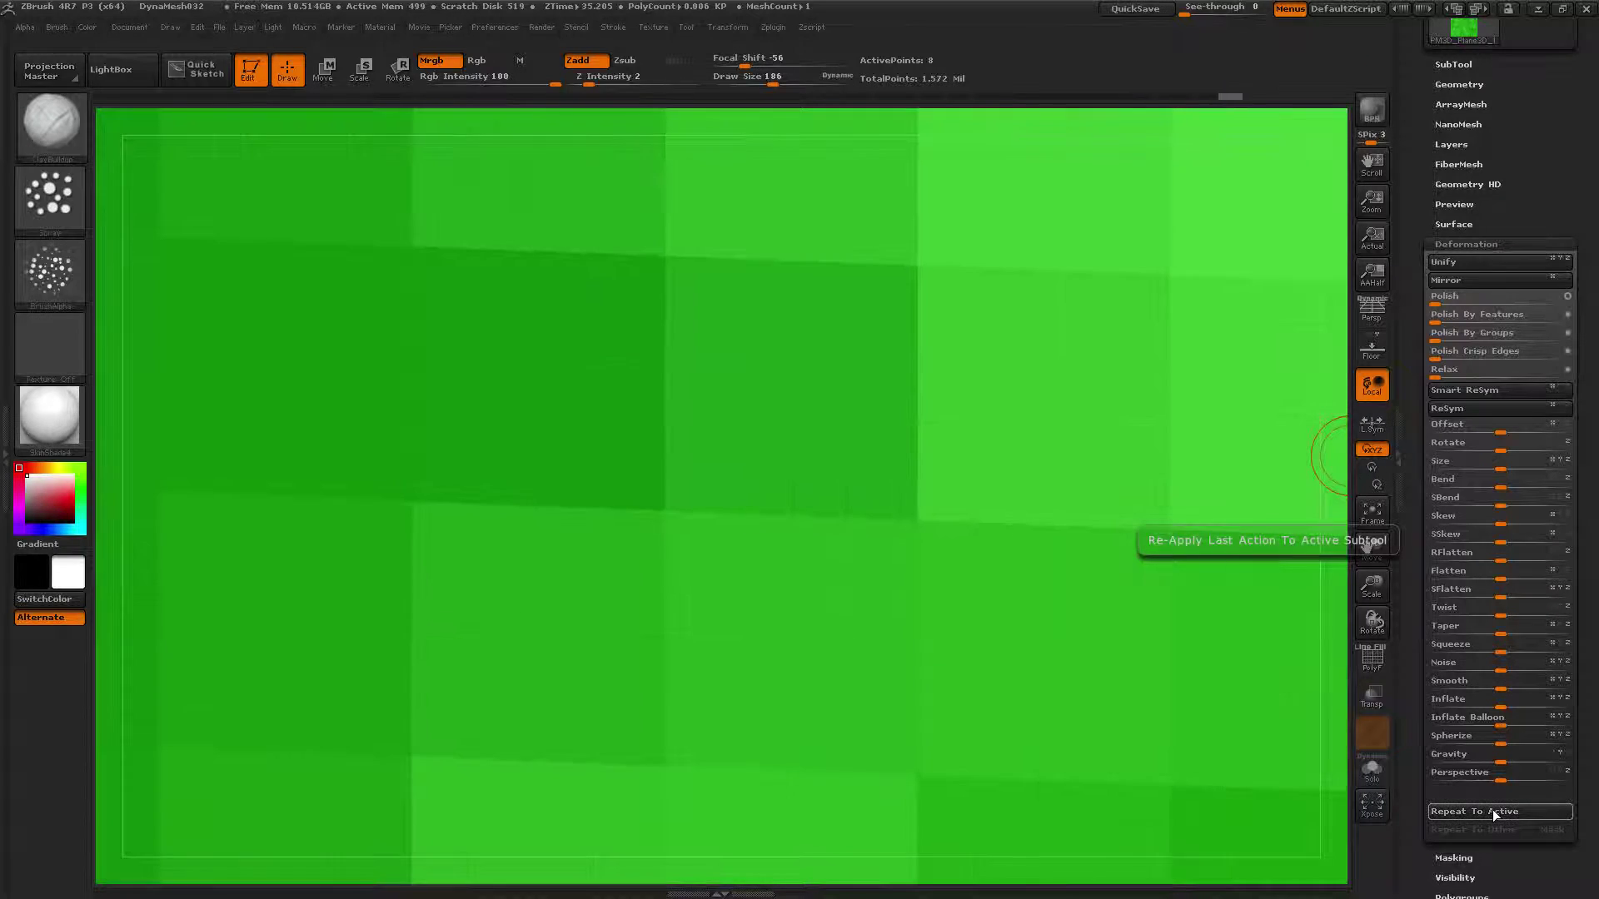
- Export the enlarged slab as FBX, overwriting Grass_Square in the MARATHON folder
{"action": "left_click", "coordinate": [780, 27]}
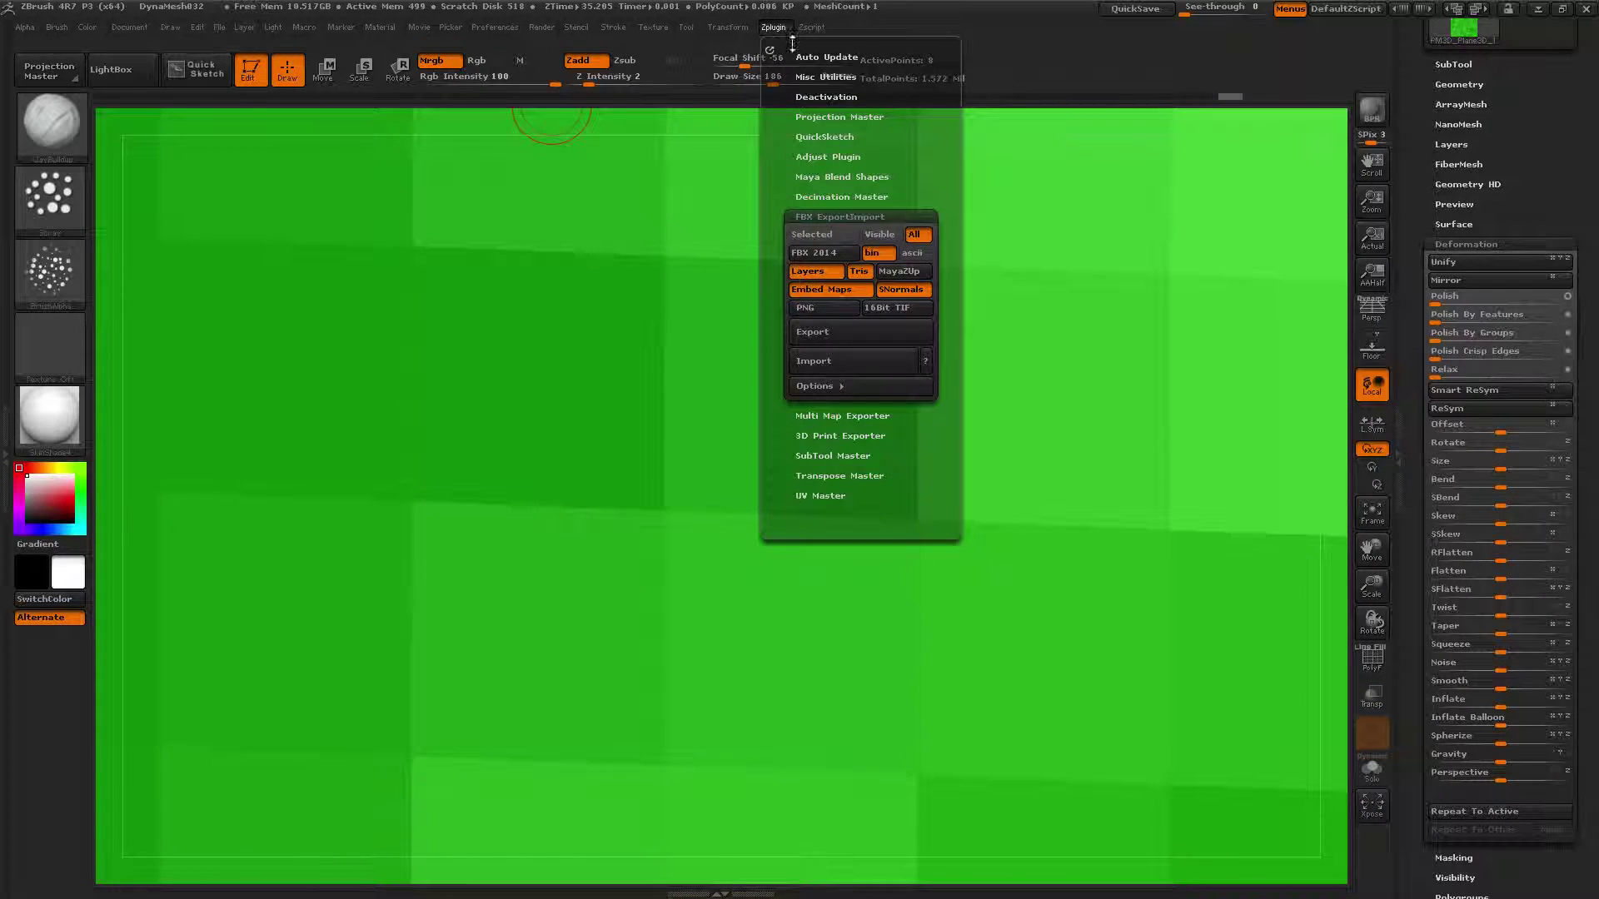
{"action": "left_click", "coordinate": [833, 333]}
{"action": "left_click", "coordinate": [203, 135]}
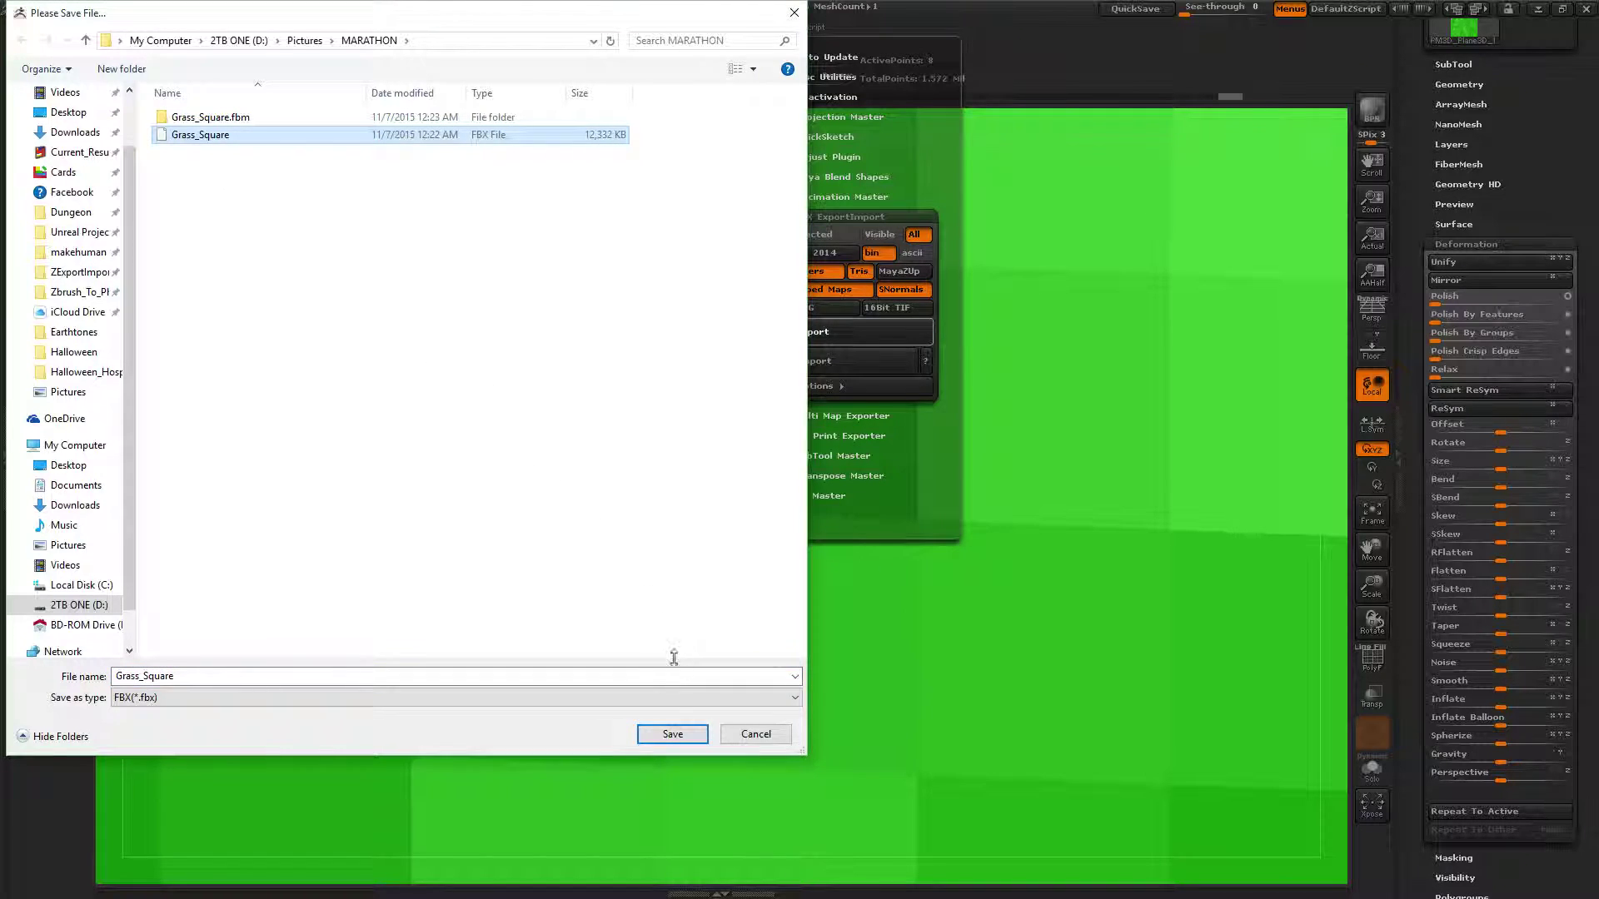
{"action": "left_click", "coordinate": [671, 734]}
{"action": "left_click", "coordinate": [847, 463]}
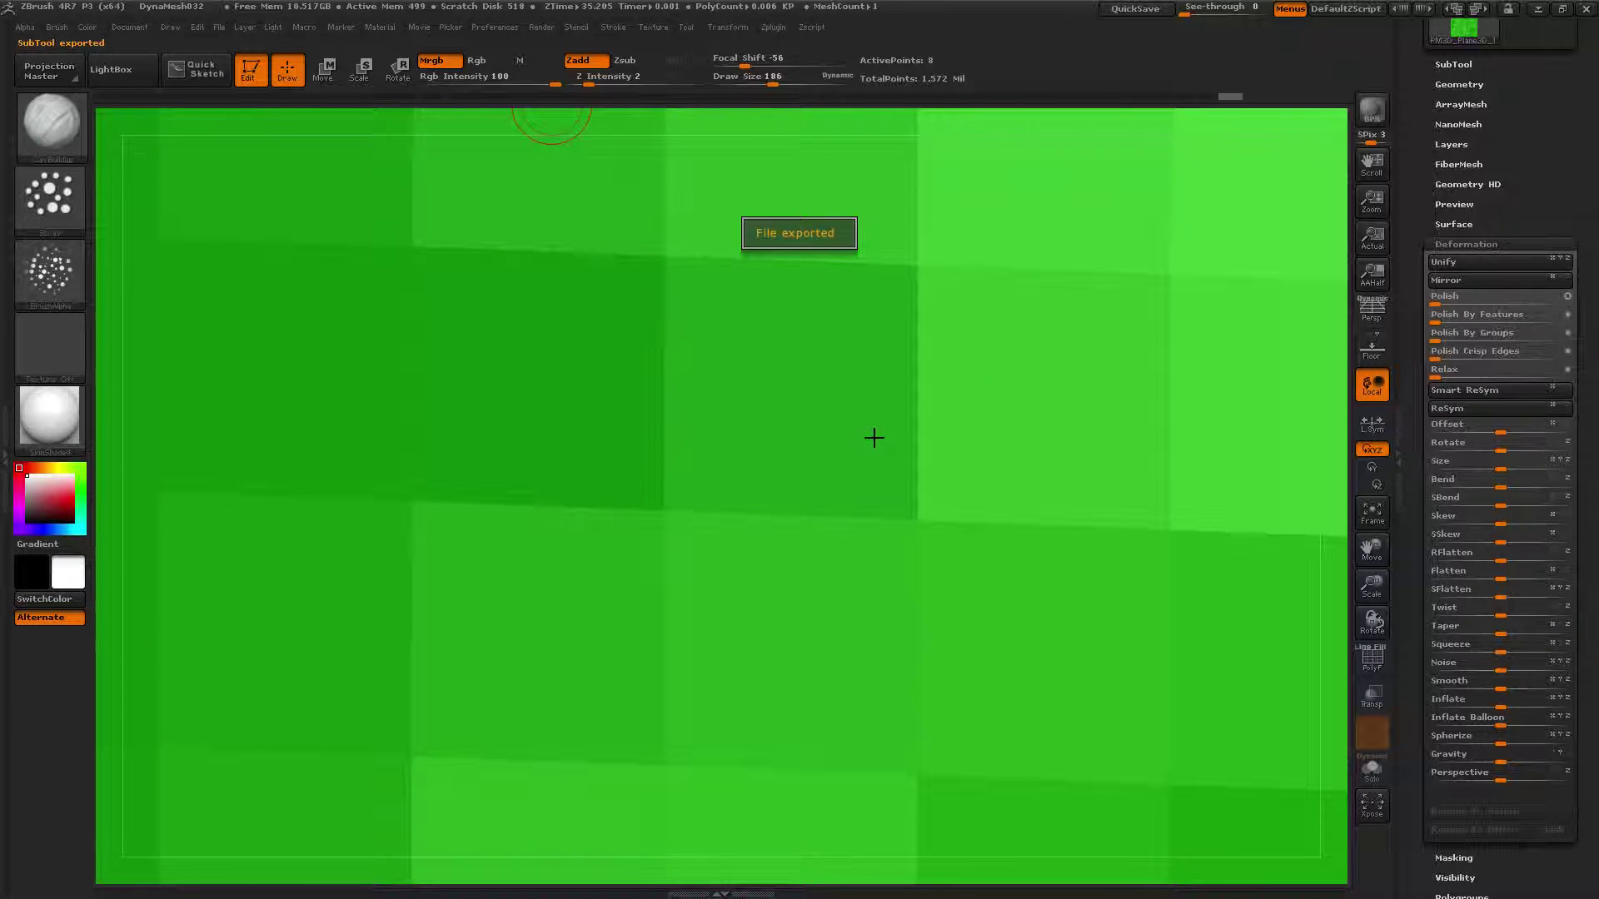
- Return to Unreal Editor and reimport the Grass_Square static mesh from its updated FBX
{"action": "left_click", "coordinate": [1538, 9]}
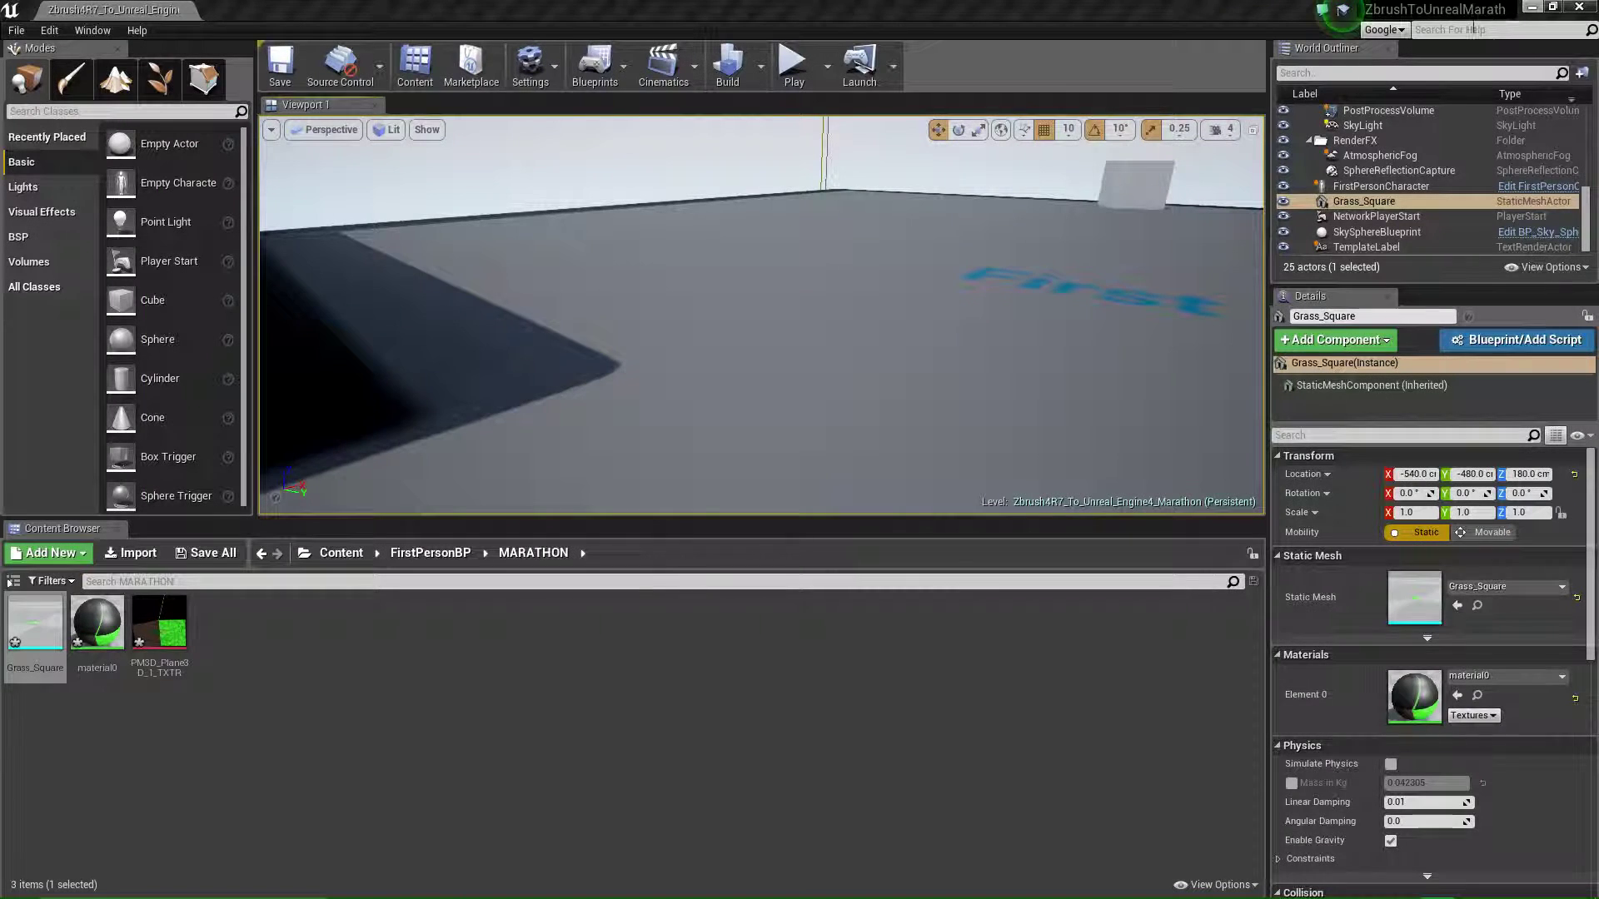
{"action": "right_click", "coordinate": [37, 631]}
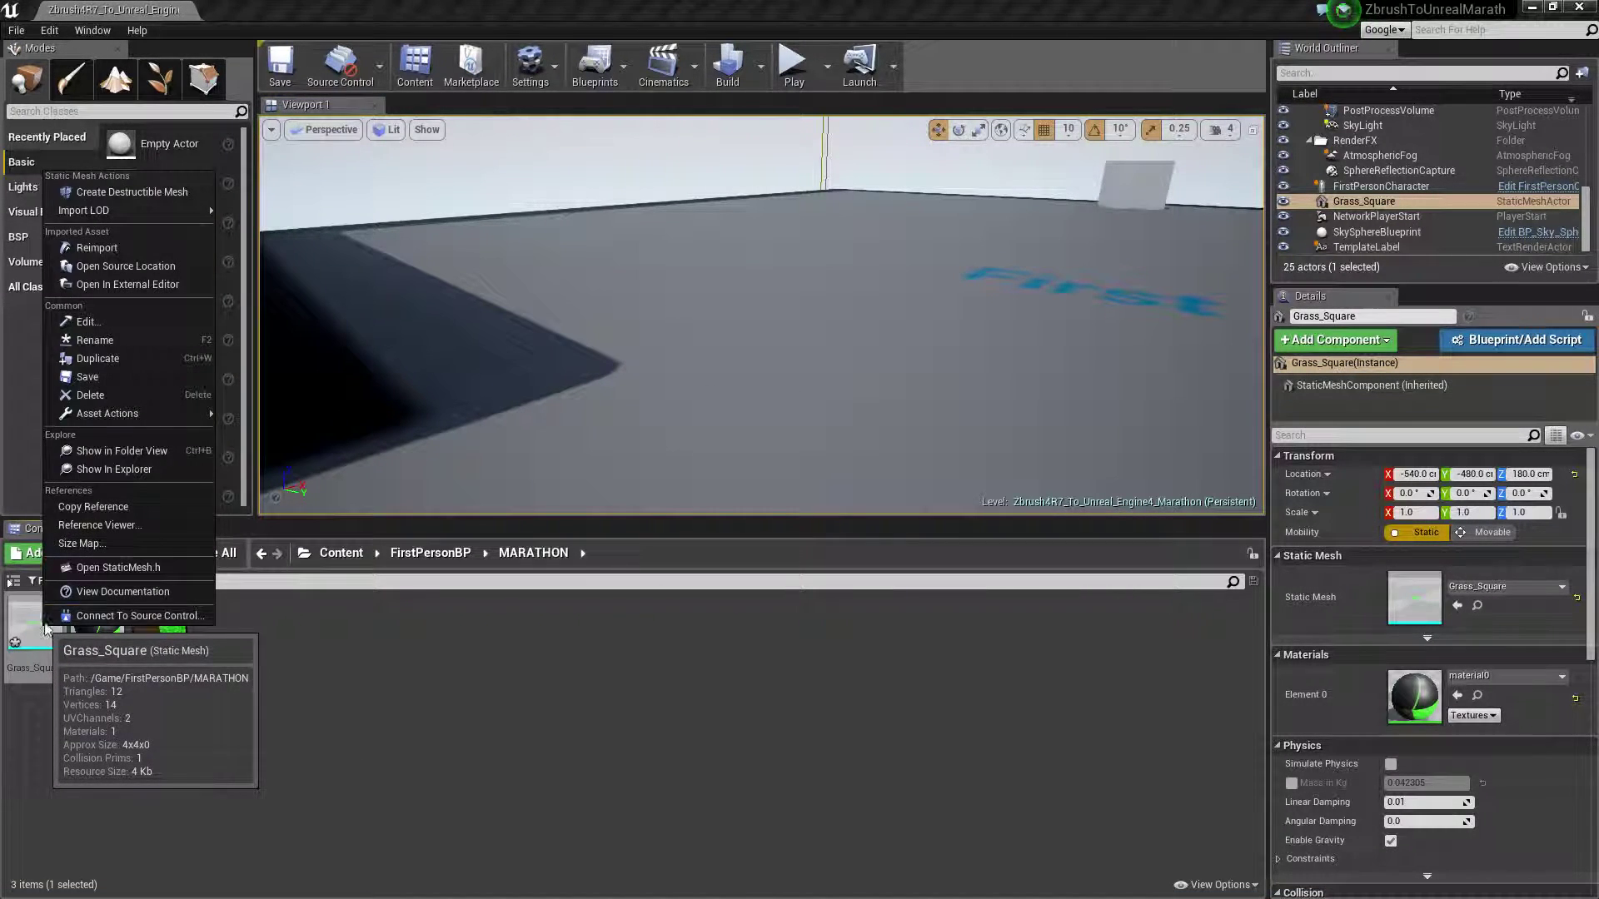
{"action": "left_click", "coordinate": [108, 249]}
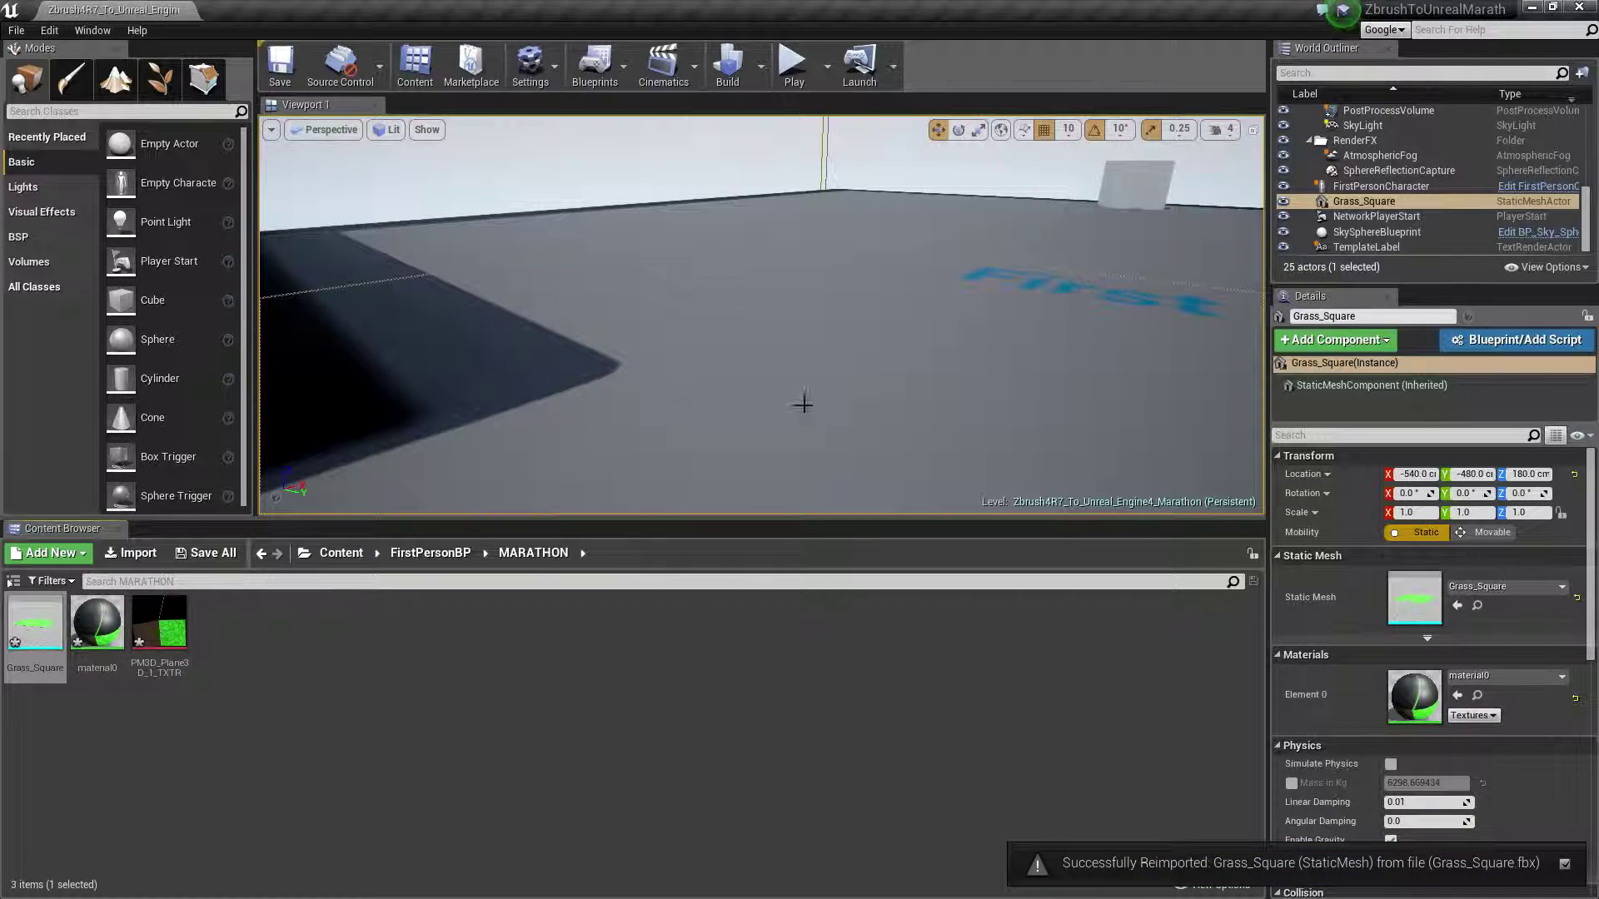
- Raise the Grass_Square slab above the arena floor to a Z location of 260 cm
{"action": "left_click_drag", "start_coordinate": [823, 188], "coordinate": [616, 325]}
{"action": "right_click_drag", "start_coordinate": [850, 233], "coordinate": [850, 233]}
{"action": "right_click_drag", "start_coordinate": [676, 224], "coordinate": [676, 225]}
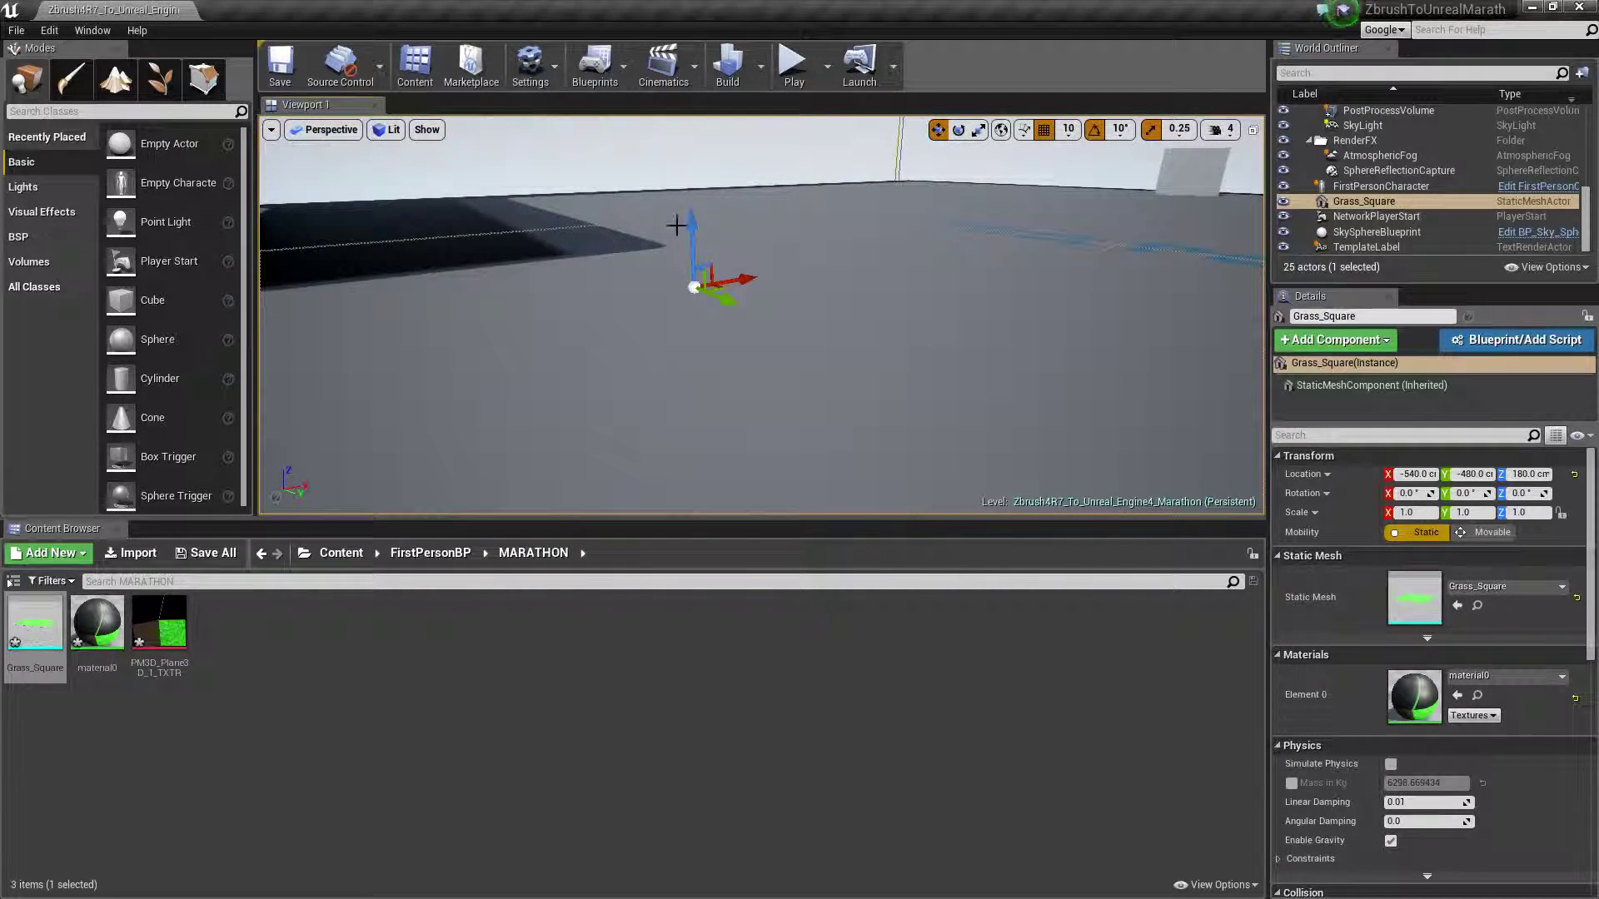
{"action": "left_click_drag", "start_coordinate": [695, 232], "coordinate": [700, 125]}
{"action": "right_click_drag", "start_coordinate": [702, 225], "coordinate": [701, 225]}
{"action": "right_click_drag", "start_coordinate": [699, 125], "coordinate": [699, 125]}
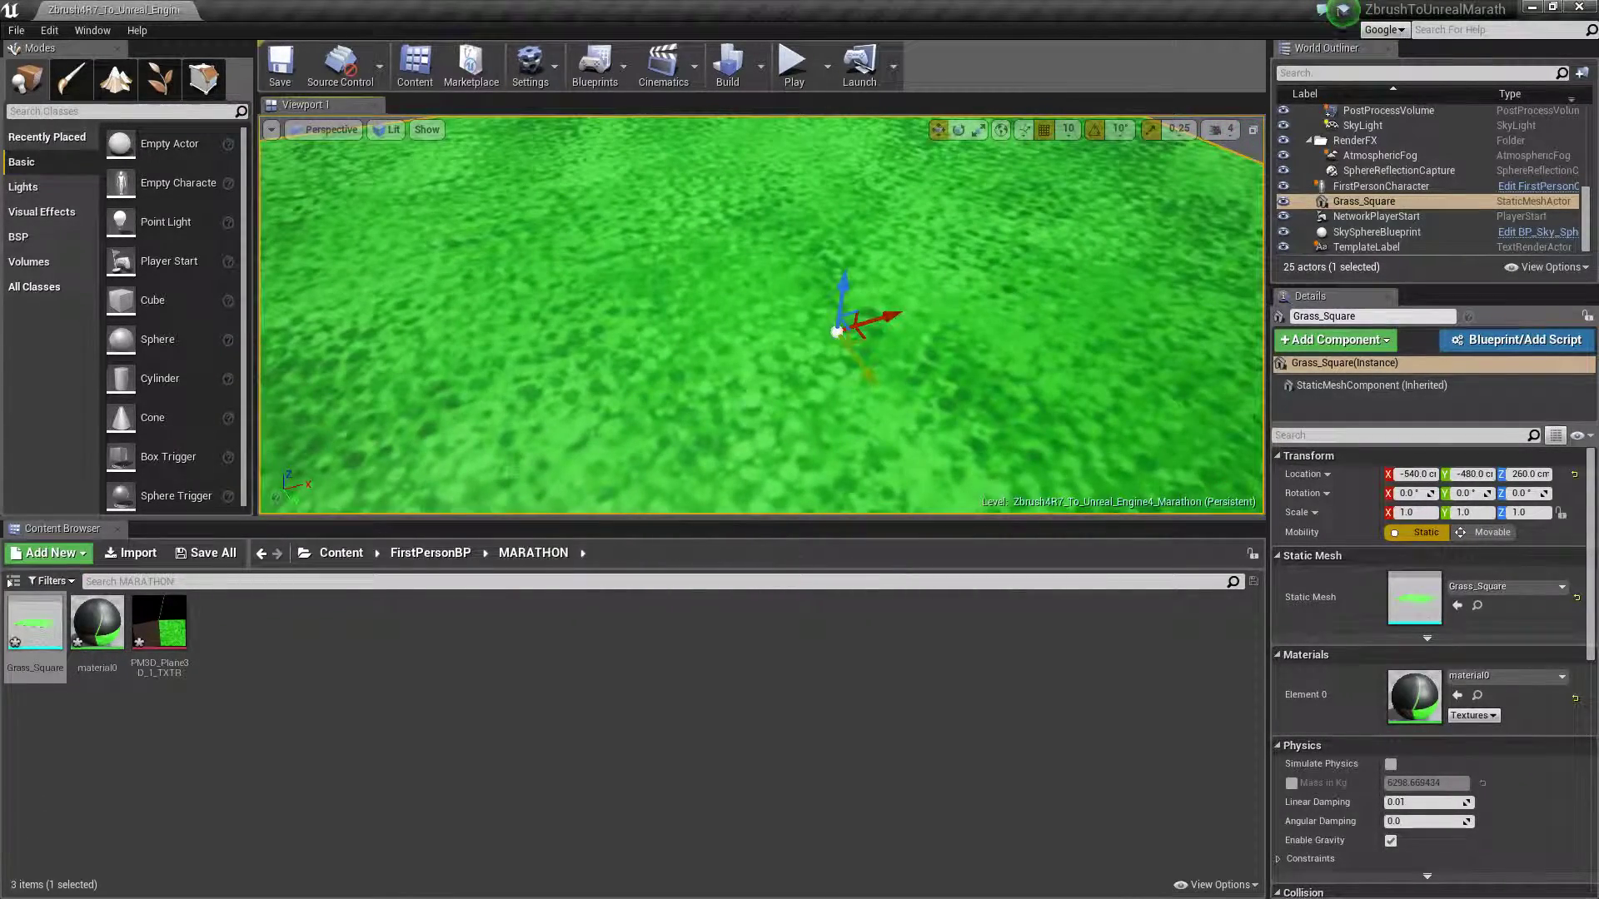
- Play the level in the viewport and walk across the grass slab to check its scale and collision
{"action": "left_click", "coordinate": [791, 65]}
{"action": "left_click", "coordinate": [768, 322]}
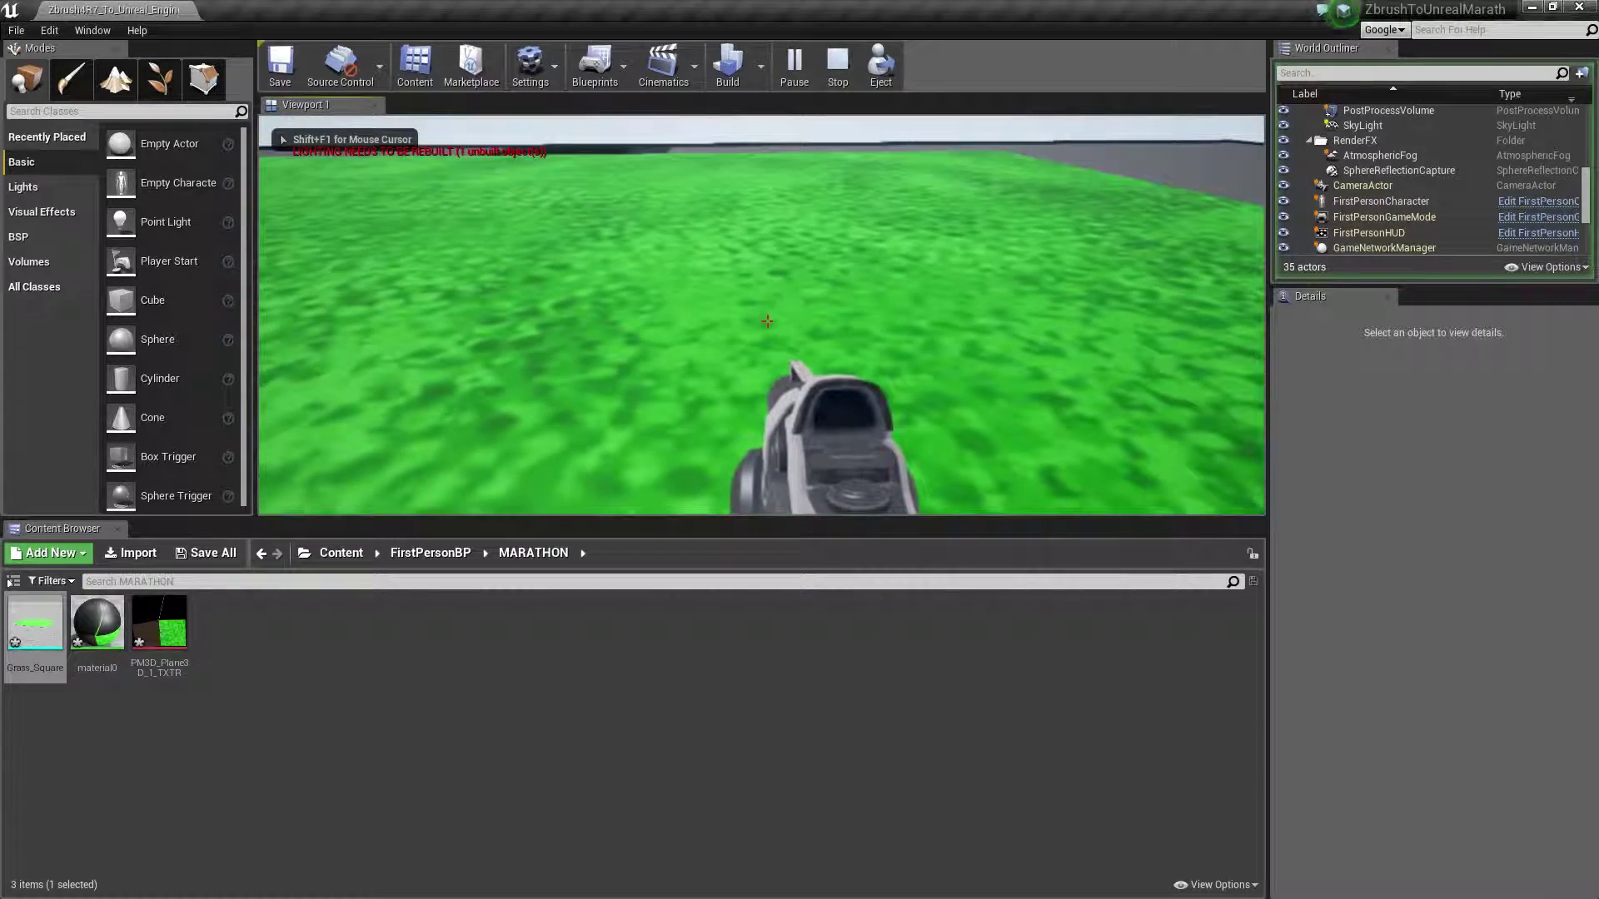
{"action": "key", "text": "w"}
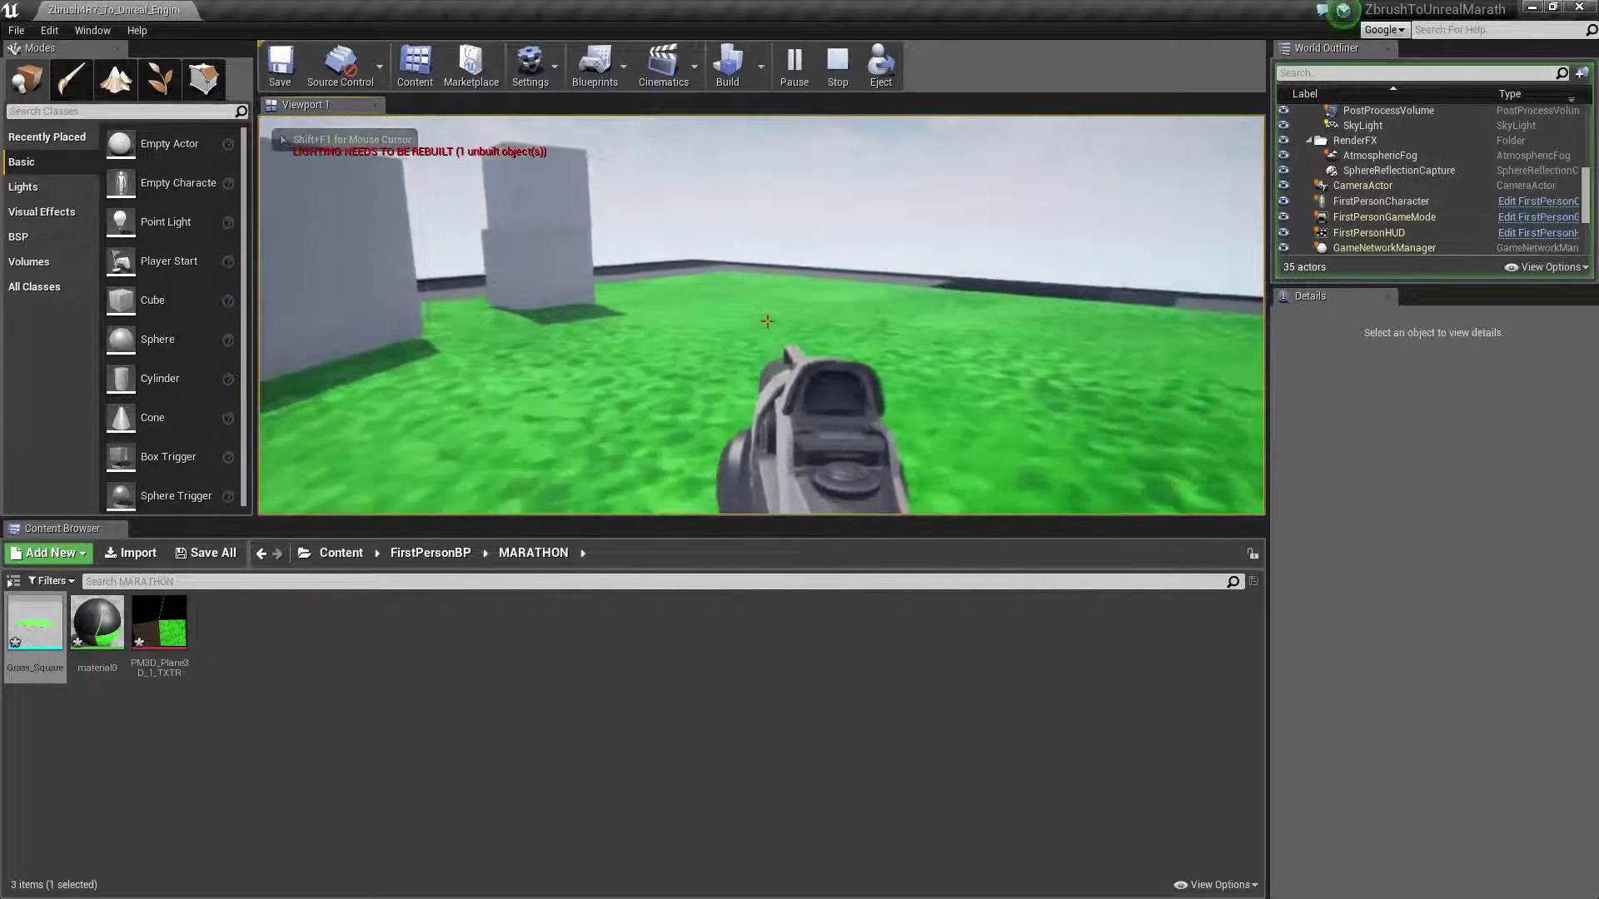
{"action": "key", "text": "s"}
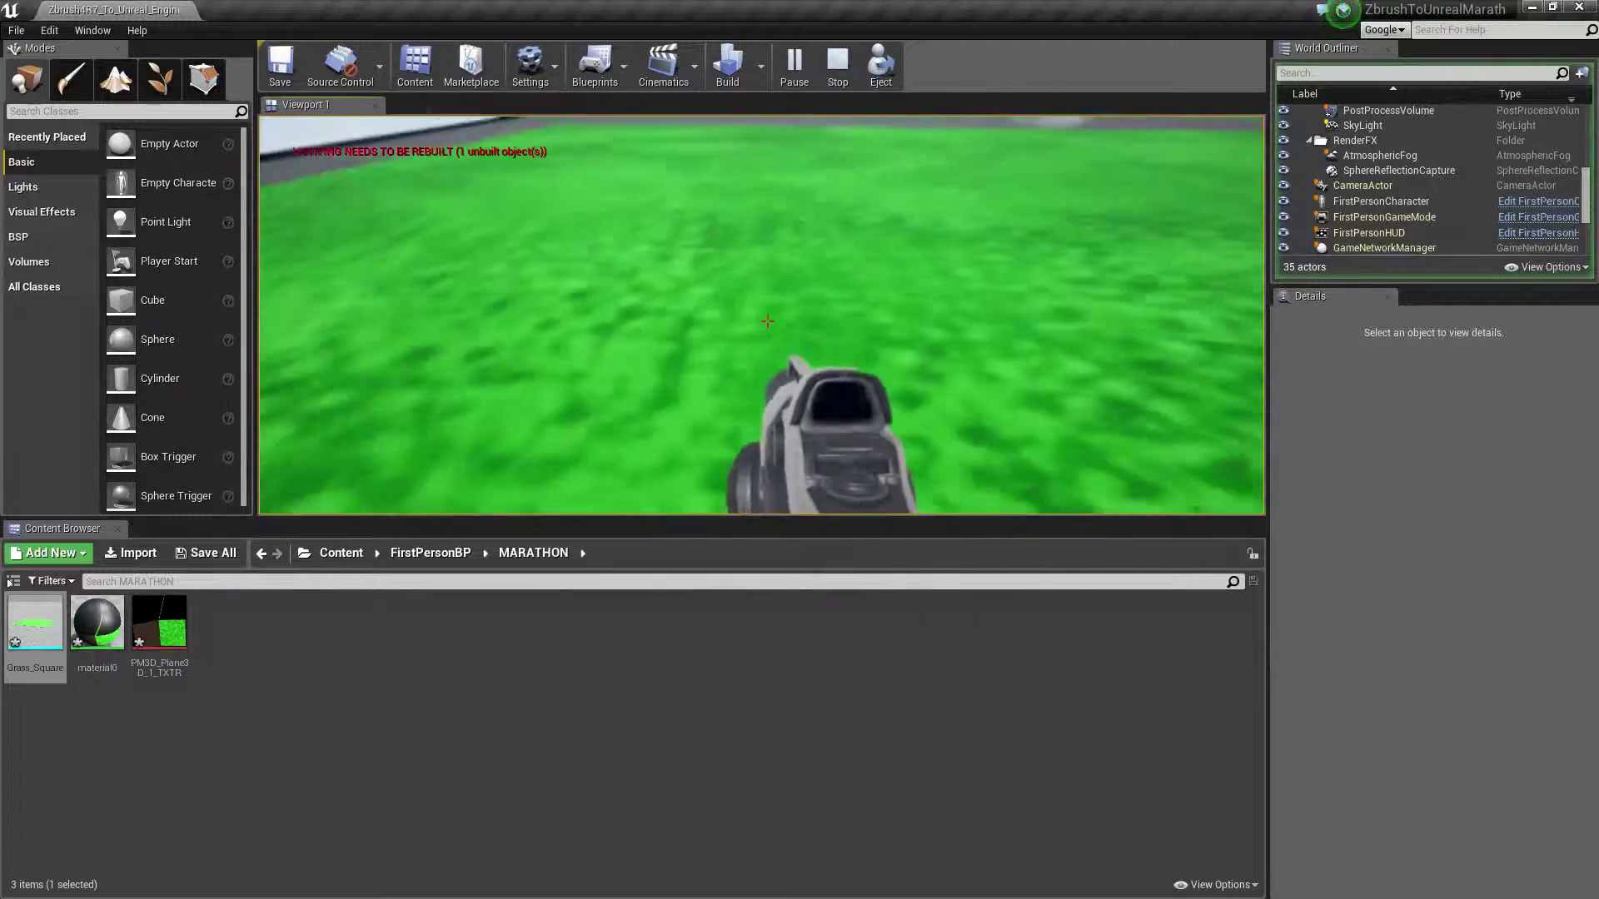
{"action": "left_click", "coordinate": [767, 321]}
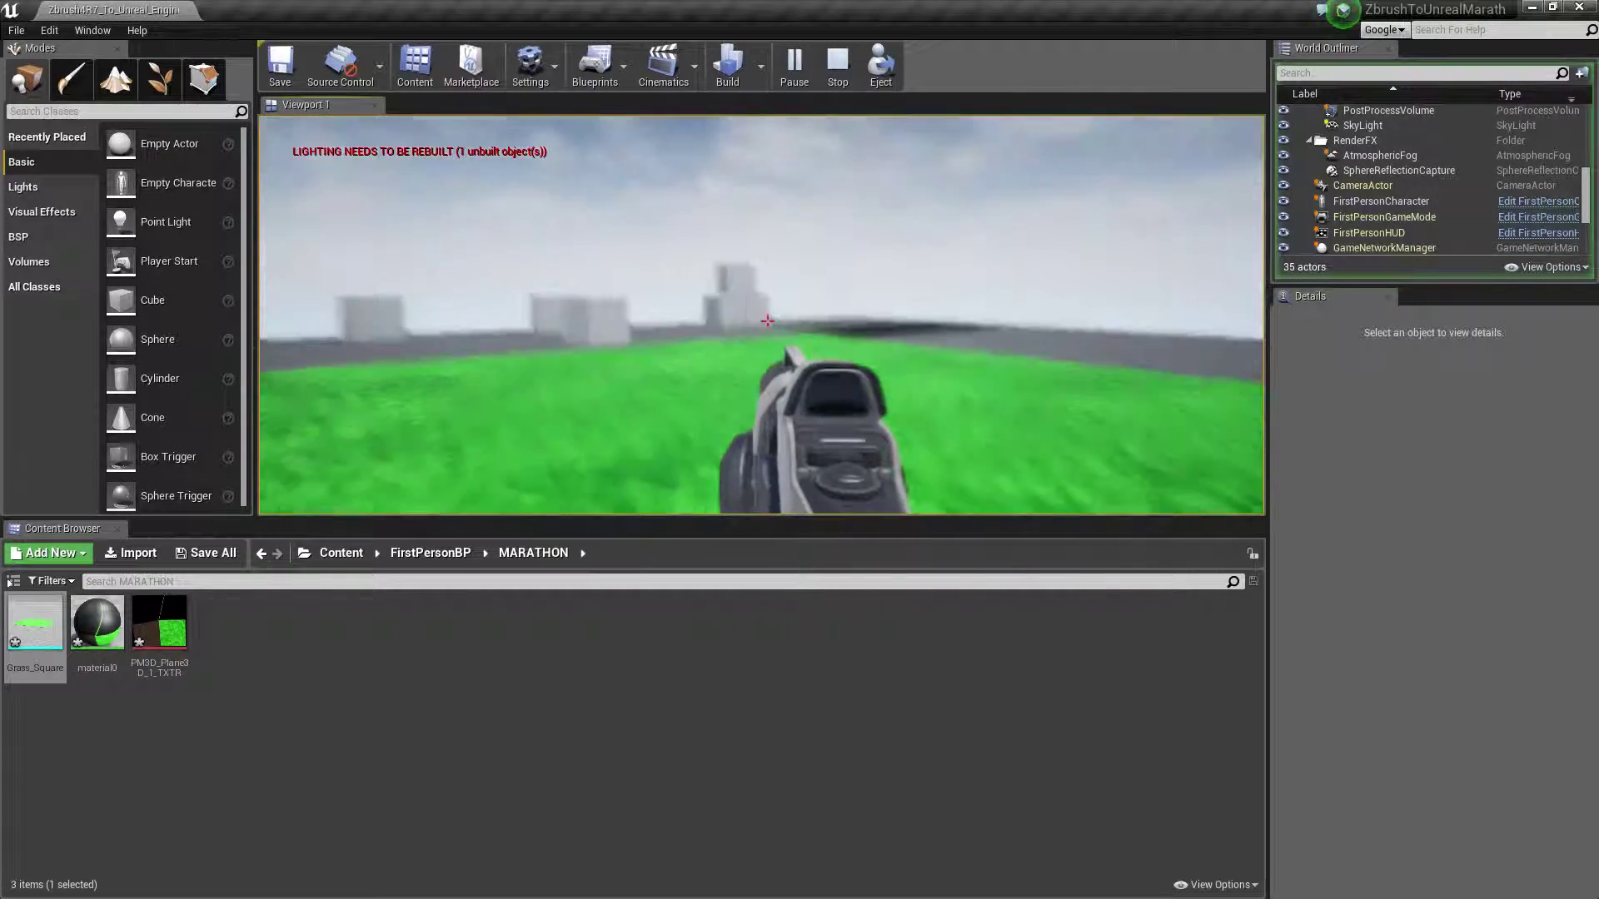
- Fire test shots while crossing the grass slab and end the play session
{"action": "left_click", "coordinate": [767, 321]}
{"action": "left_click", "coordinate": [767, 320]}
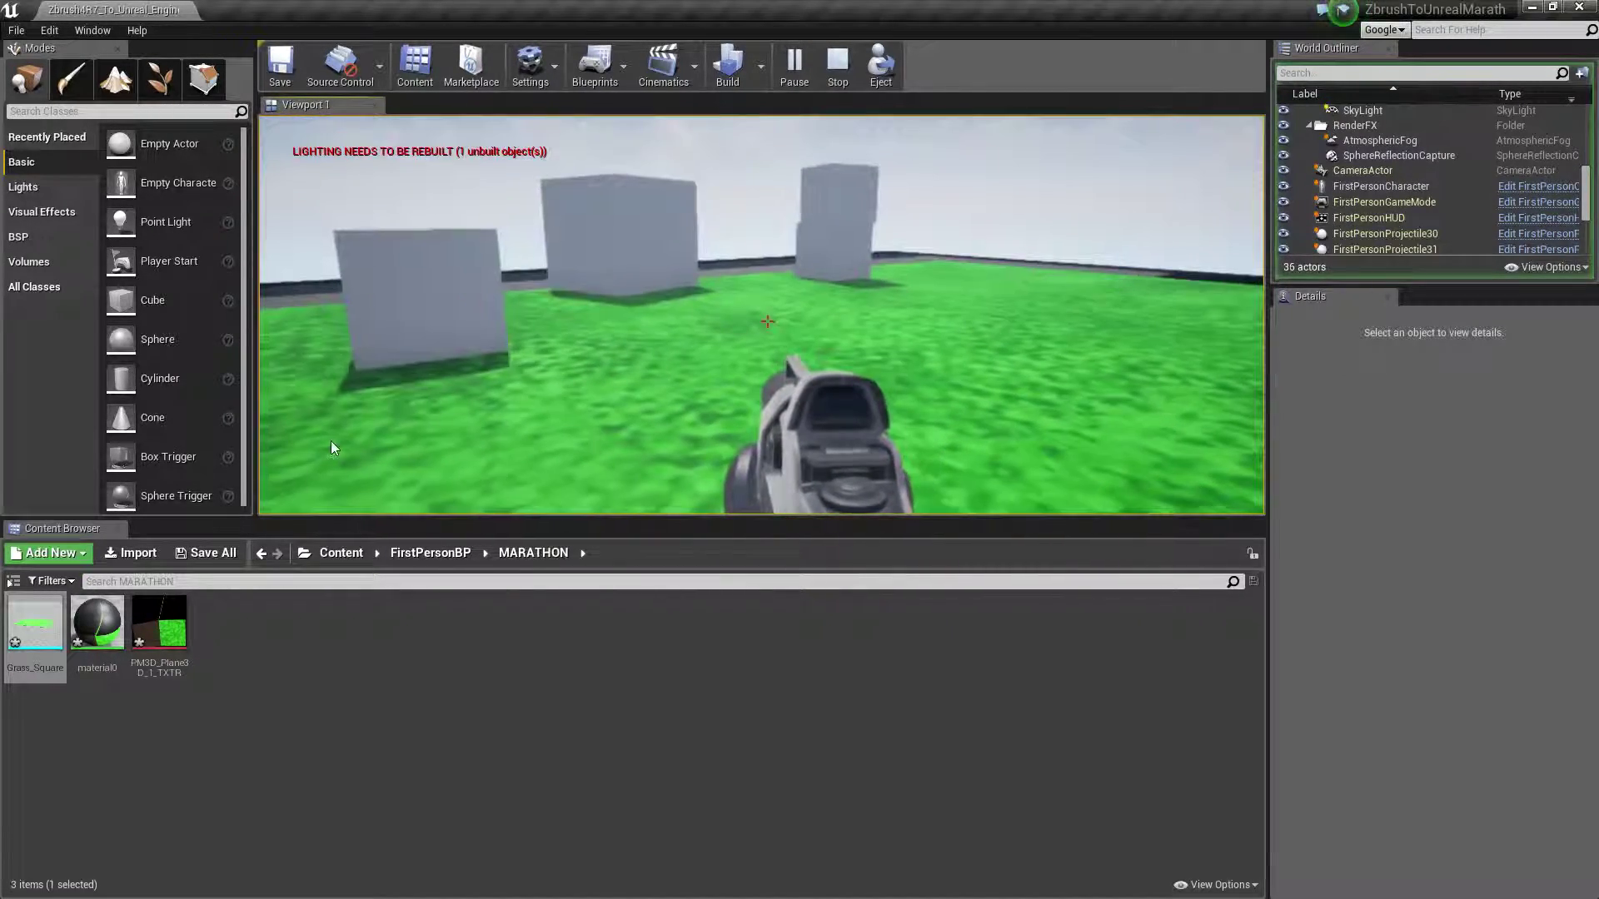
{"action": "key", "text": "Escape"}
- Select the grass slab in the level and shift it along Y to -370 cm
{"action": "left_click", "coordinate": [455, 427]}
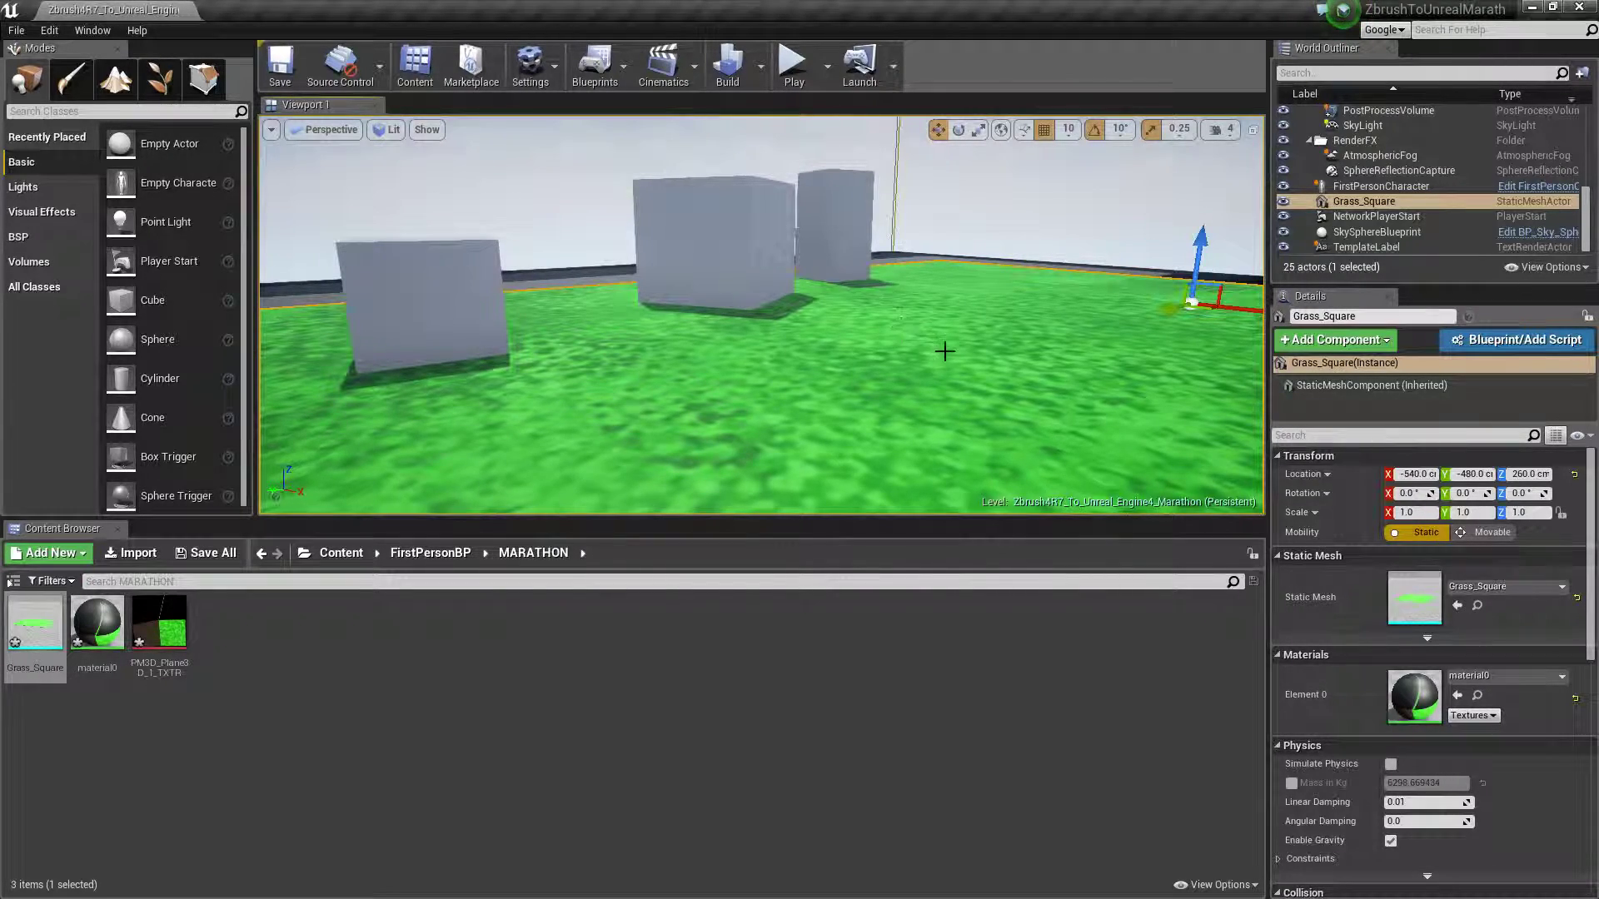
{"action": "right_click_drag", "start_coordinate": [945, 352], "coordinate": [1041, 361]}
{"action": "right_click_drag", "start_coordinate": [871, 337], "coordinate": [764, 385]}
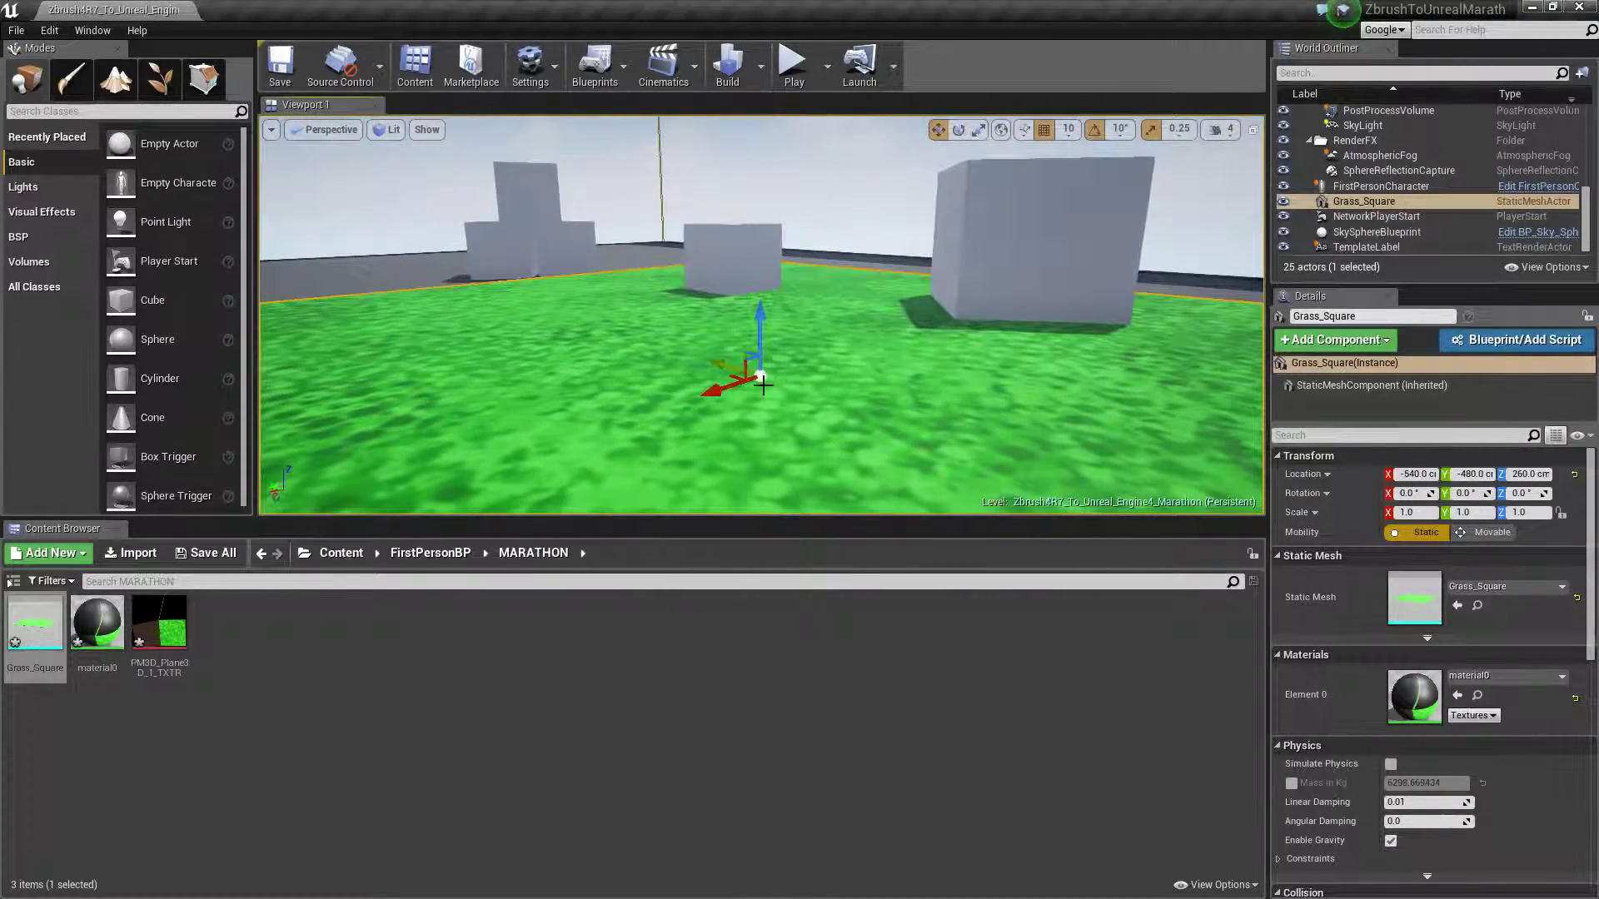
{"action": "right_click_drag", "start_coordinate": [569, 368], "coordinate": [662, 371]}
{"action": "left_click_drag", "start_coordinate": [483, 328], "coordinate": [327, 320]}
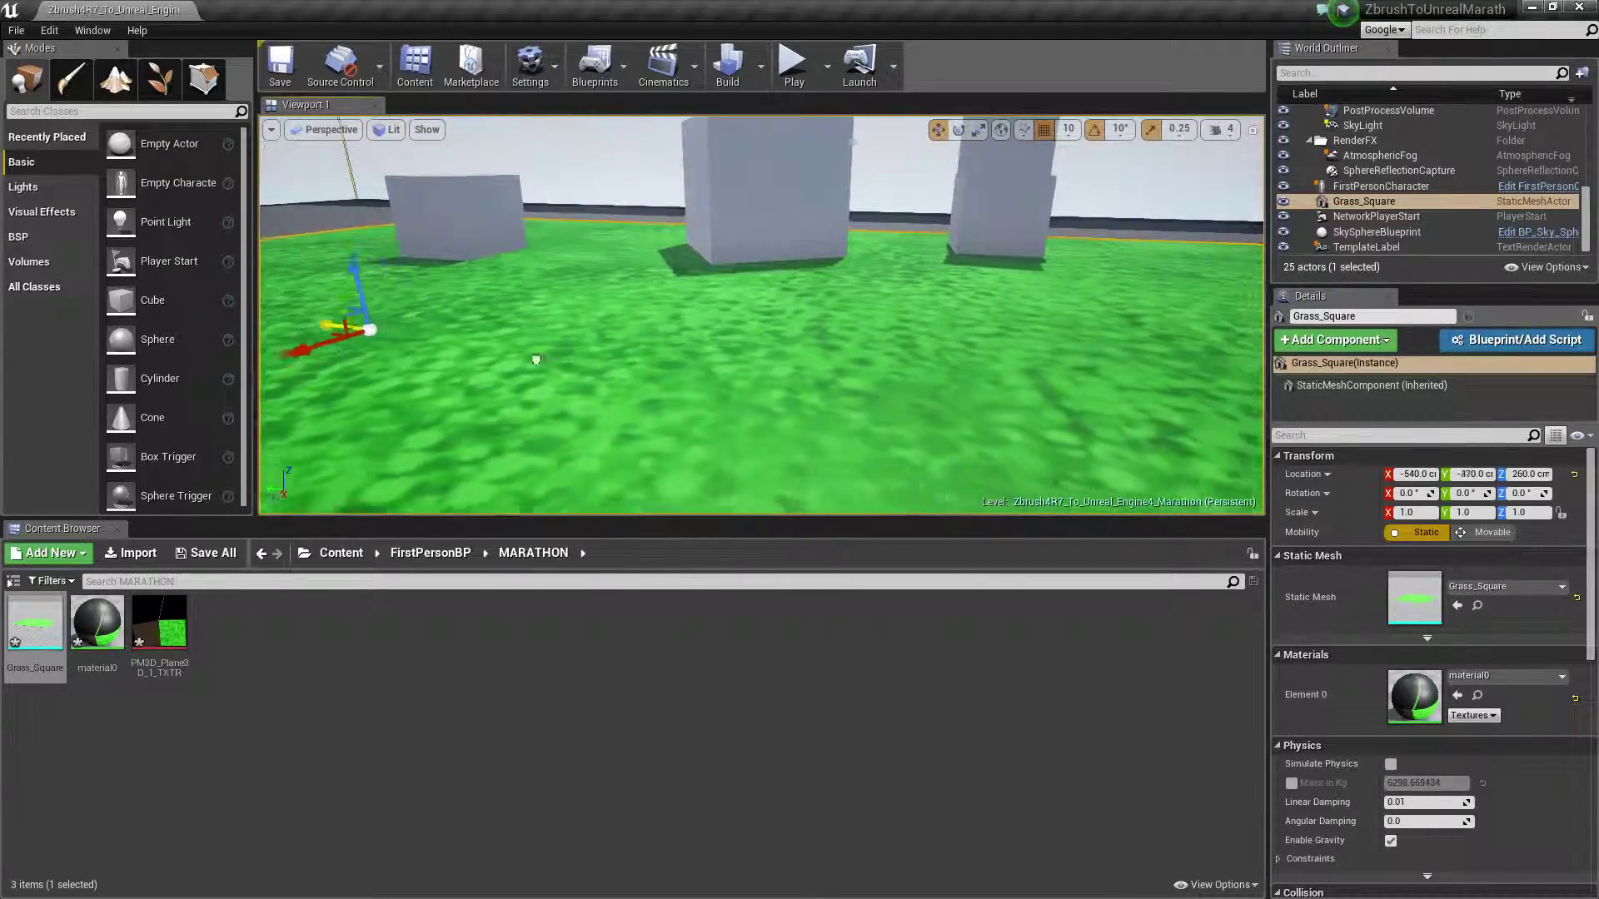
{"action": "right_click_drag", "start_coordinate": [665, 357], "coordinate": [676, 355]}
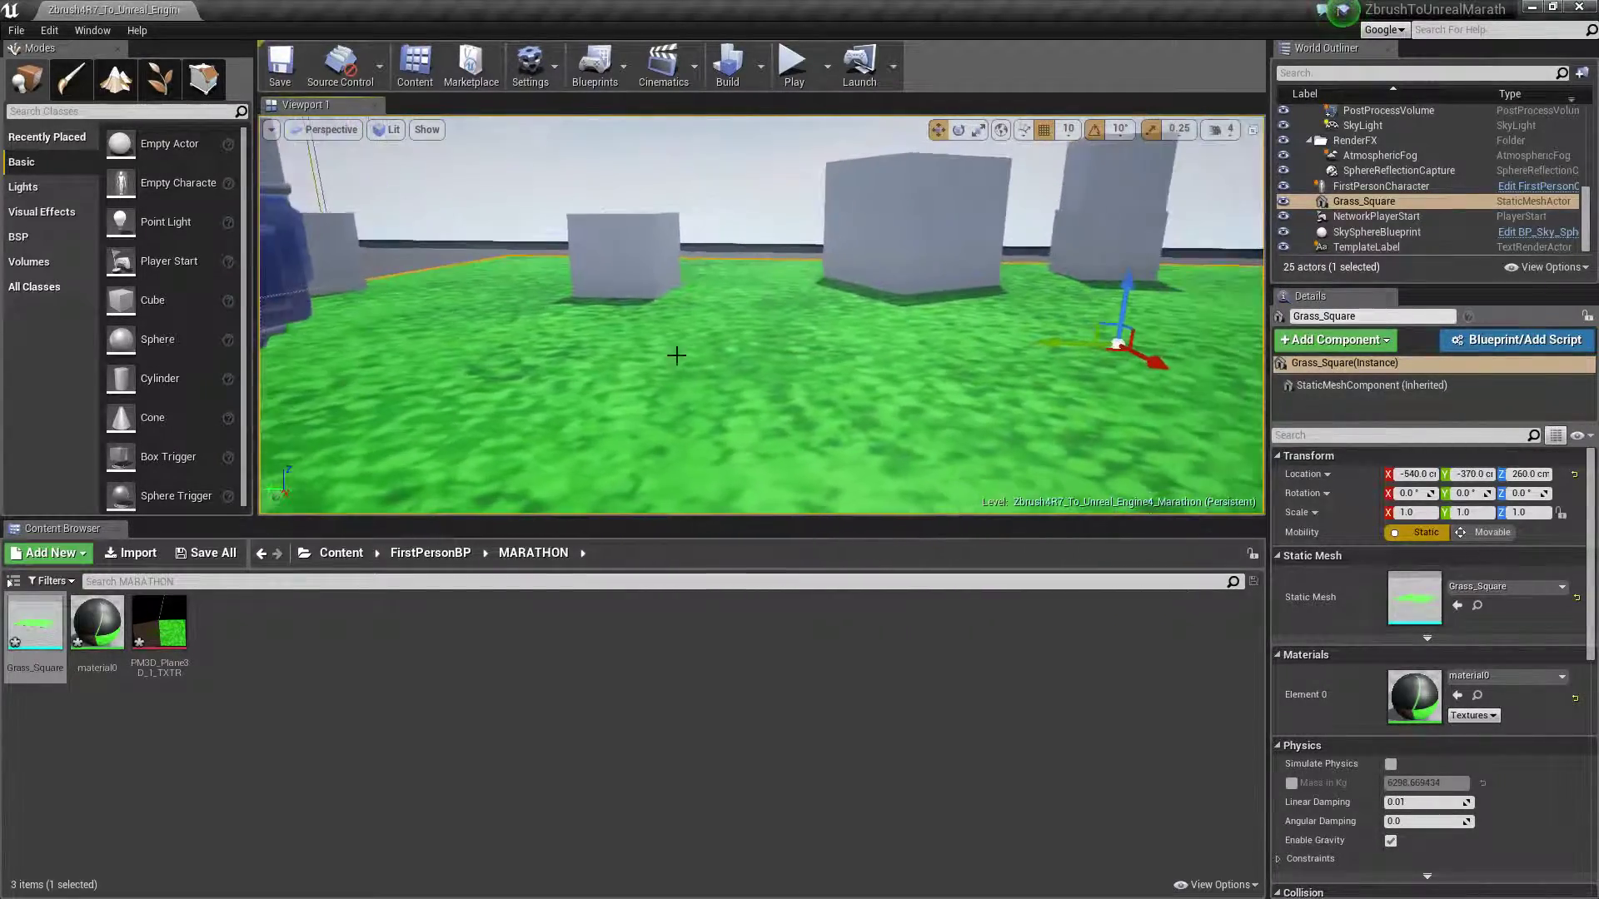
- Duplicate the grass slab along Y to 1870 cm, edge to edge with the original, and rotate the copy 90° about Z
{"action": "right_click_drag", "start_coordinate": [1050, 305], "coordinate": [937, 408]}
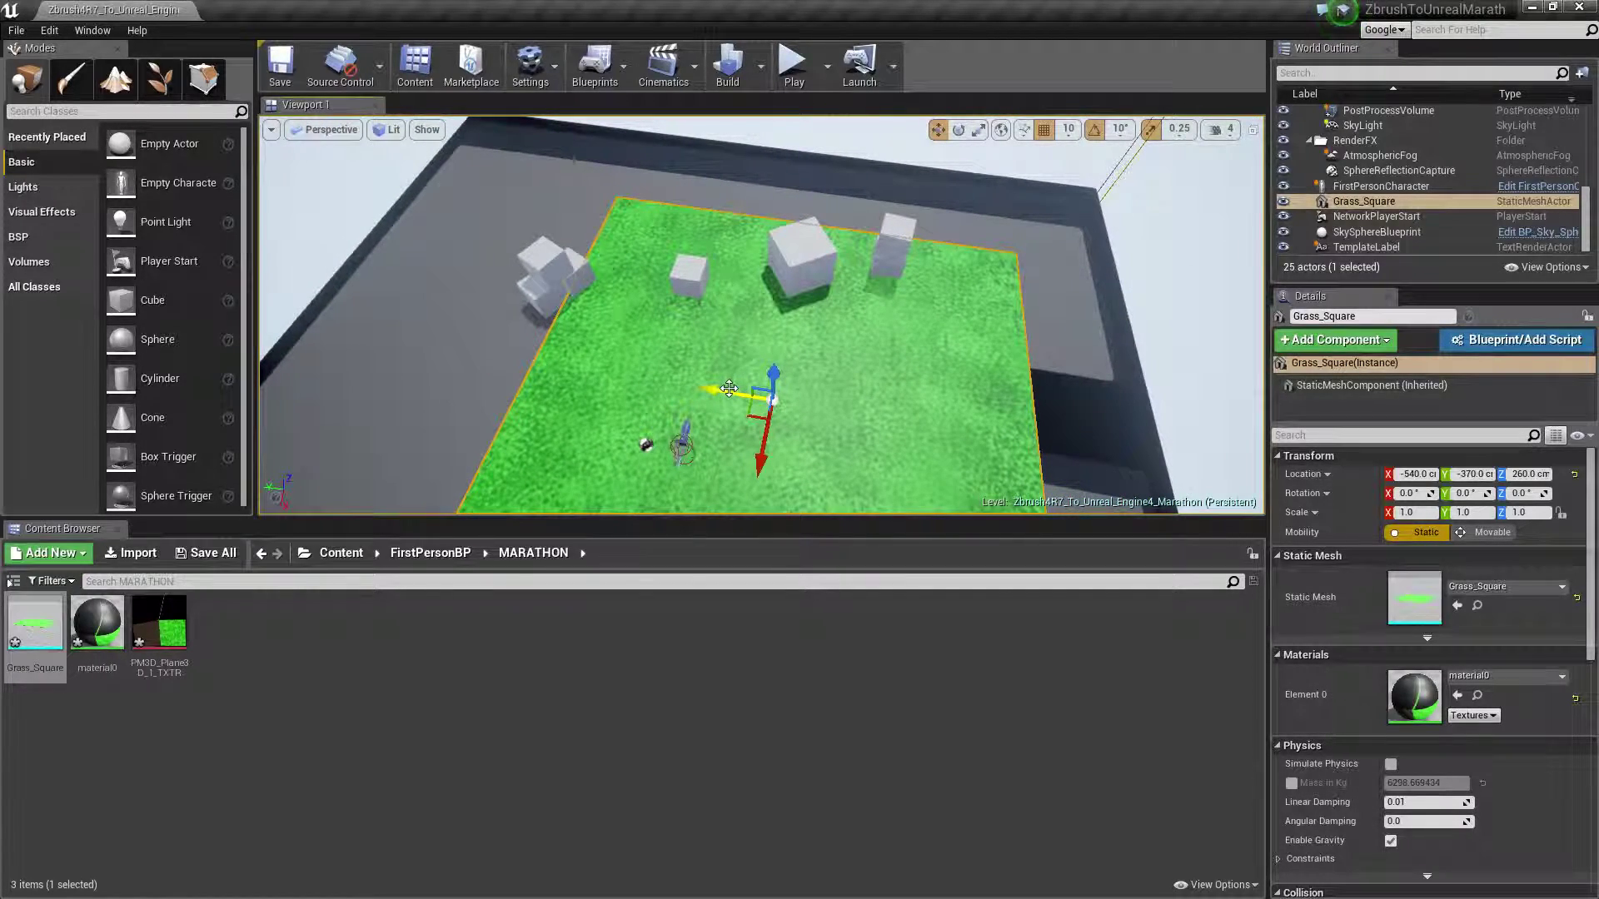
{"action": "left_click_drag", "start_coordinate": [717, 392], "coordinate": [304, 314], "text": "alt"}
{"action": "middle_click_drag", "start_coordinate": [744, 400], "coordinate": [749, 402]}
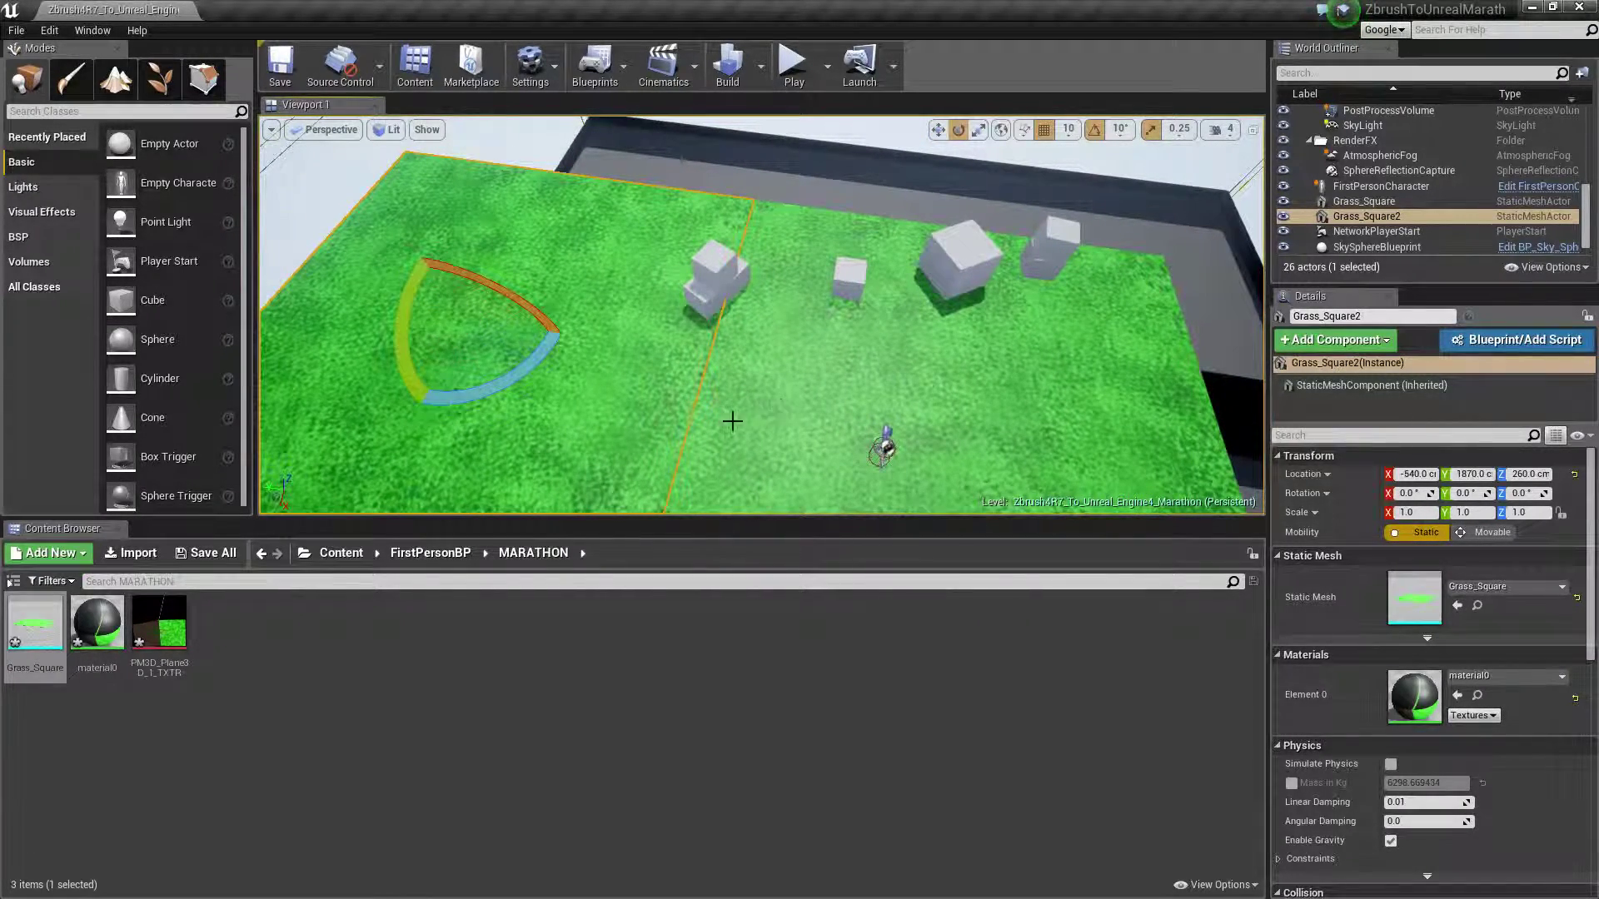
{"action": "left_click_drag", "start_coordinate": [419, 408], "coordinate": [384, 303]}
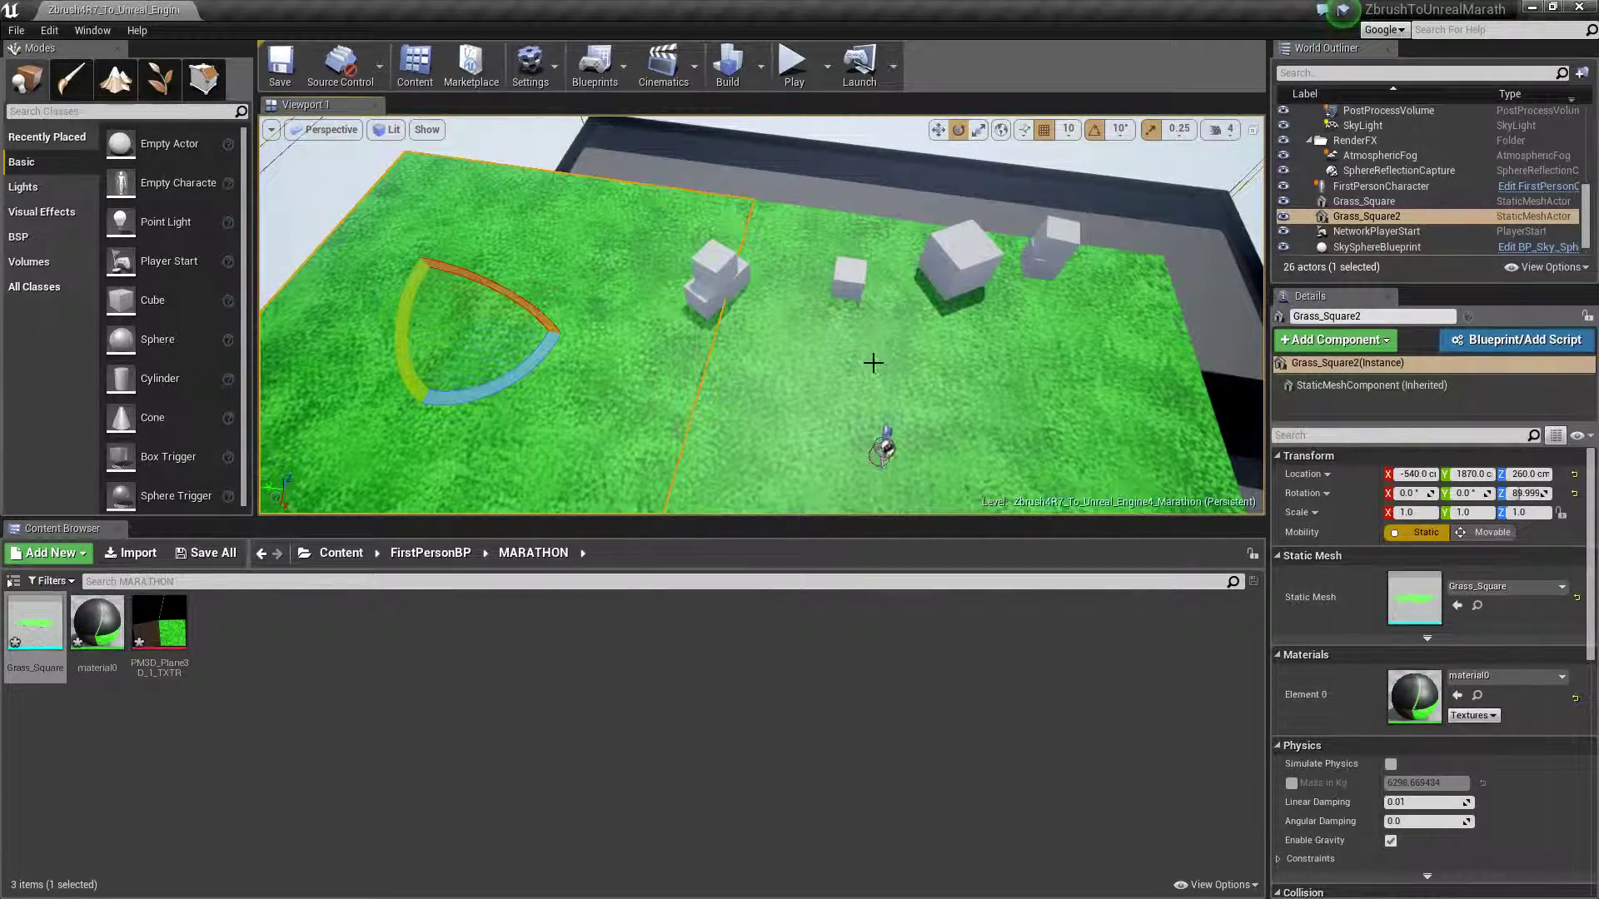
- Duplicate the rotated slab along X to -2780 cm and turn the new copy back to 0° about Z
{"action": "key", "text": "w"}
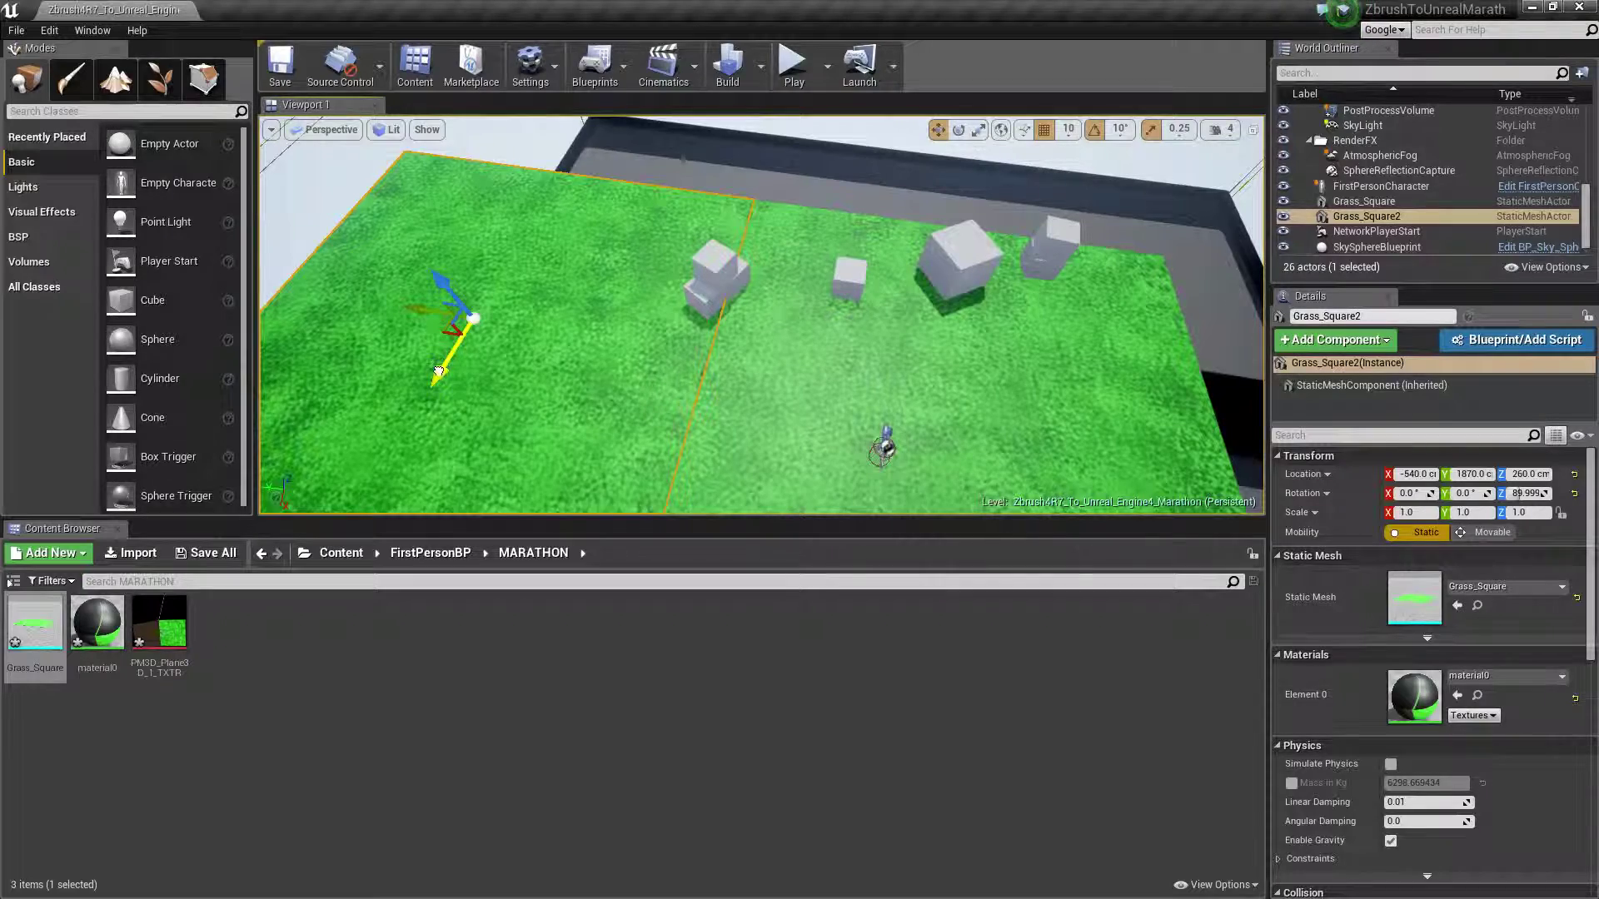
{"action": "left_click_drag", "start_coordinate": [439, 372], "coordinate": [615, 97], "text": "alt"}
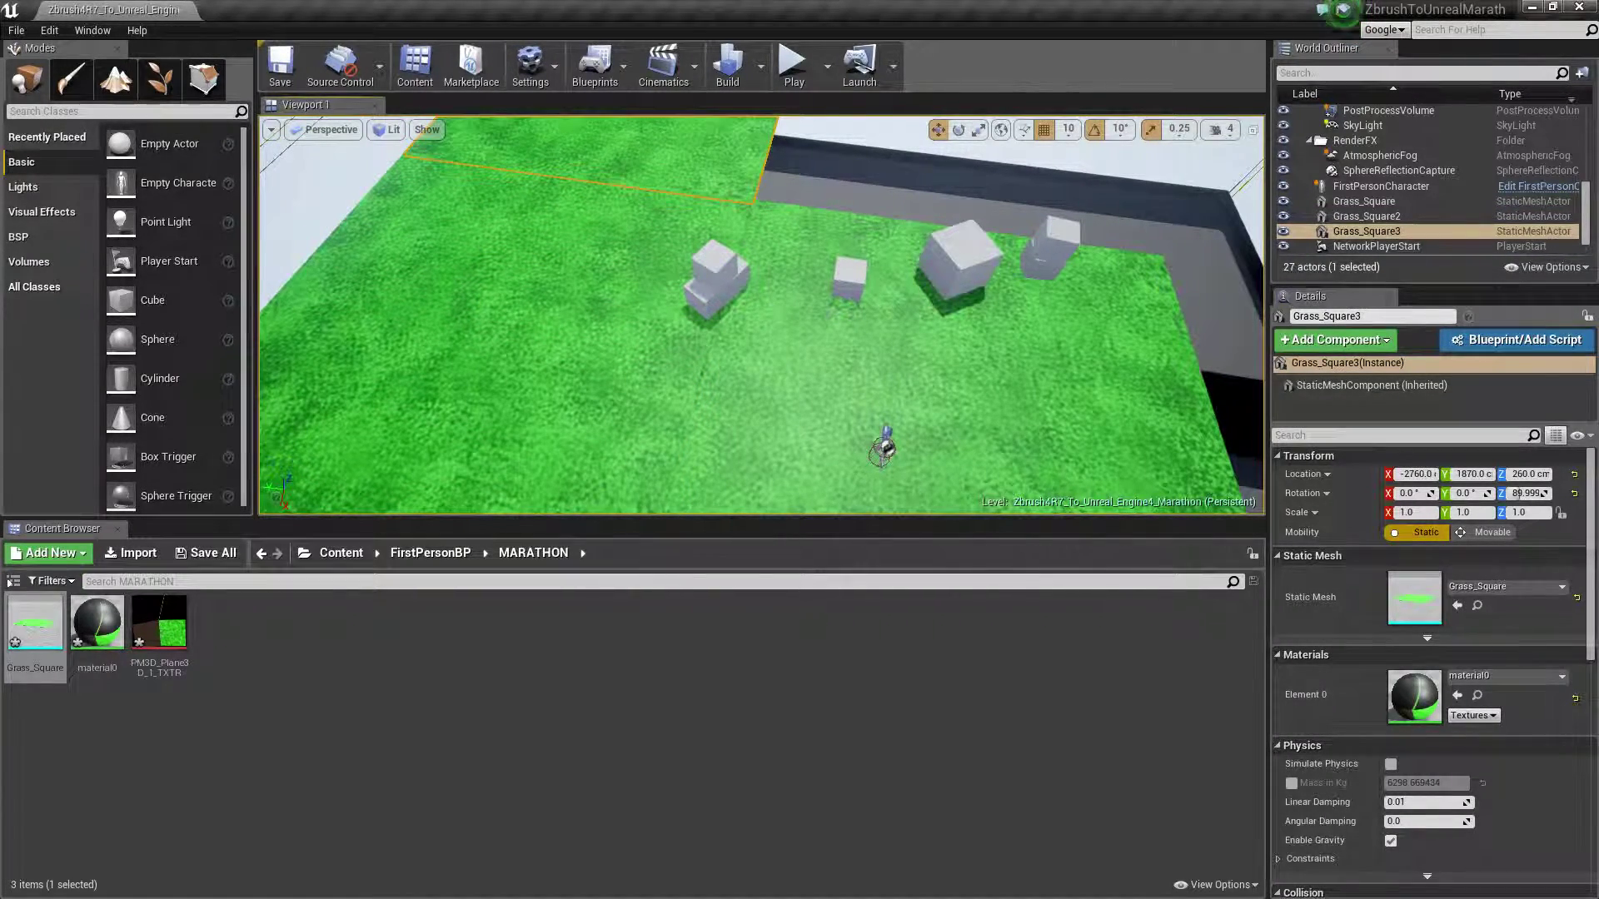
{"action": "mouse_move", "coordinate": [741, 303]}
{"action": "right_mouse_down"}
{"action": "mouse_move", "coordinate": [566, 312]}
{"action": "mouse_move", "coordinate": [533, 275]}
{"action": "mouse_move", "coordinate": [575, 287]}
{"action": "mouse_move", "coordinate": [516, 358]}
{"action": "mouse_move", "coordinate": [558, 308]}
{"action": "mouse_move", "coordinate": [633, 350]}
{"action": "mouse_move", "coordinate": [732, 310]}
{"action": "right_mouse_up"}
{"action": "key", "text": "e"}
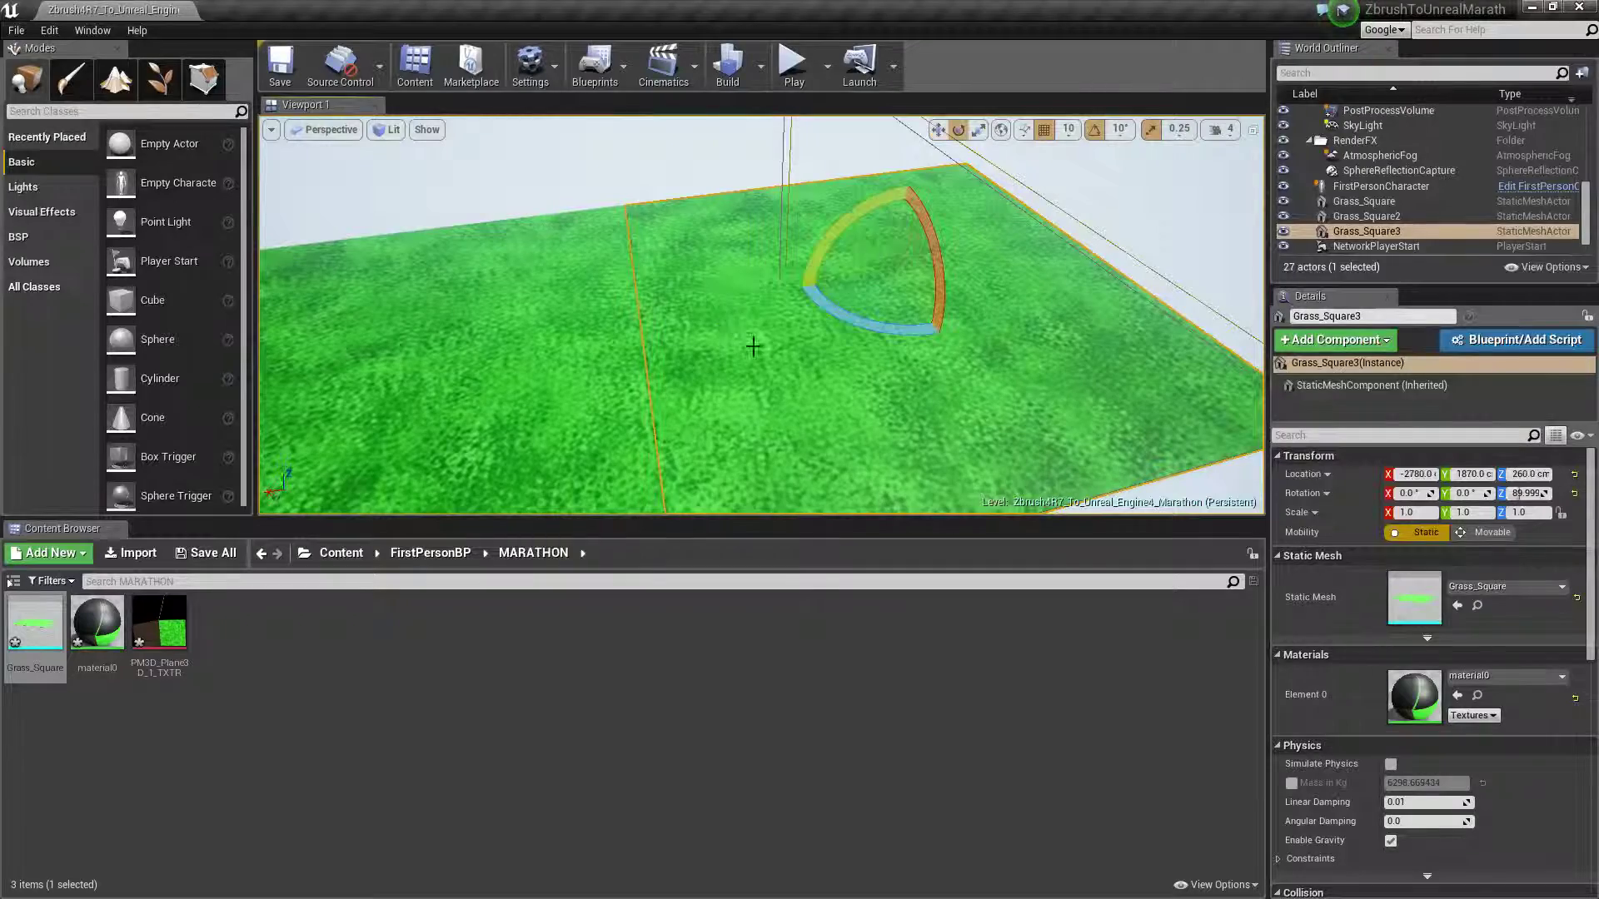
{"action": "left_click_drag", "start_coordinate": [820, 301], "coordinate": [943, 337]}
{"action": "right_click_drag", "start_coordinate": [745, 365], "coordinate": [744, 468]}
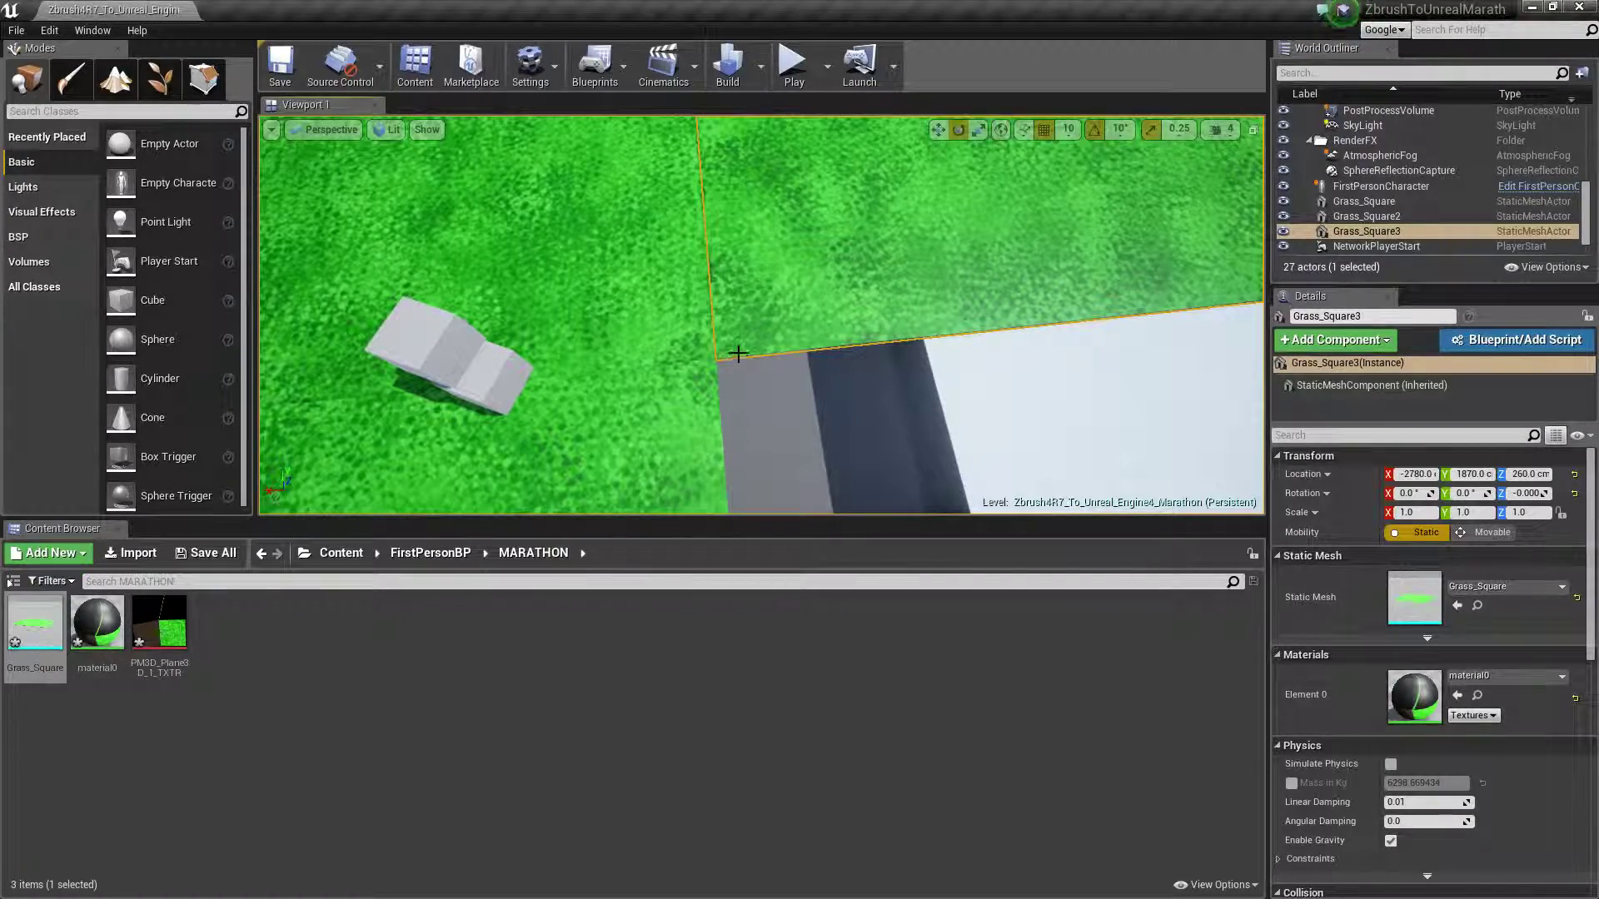
- Duplicate the third slab into the open corner at Y -370 cm and rotate the copy 180° about Z
{"action": "mouse_move", "coordinate": [780, 333]}
{"action": "right_mouse_down"}
{"action": "mouse_move", "coordinate": [833, 266]}
{"action": "mouse_move", "coordinate": [781, 333]}
{"action": "right_mouse_up"}
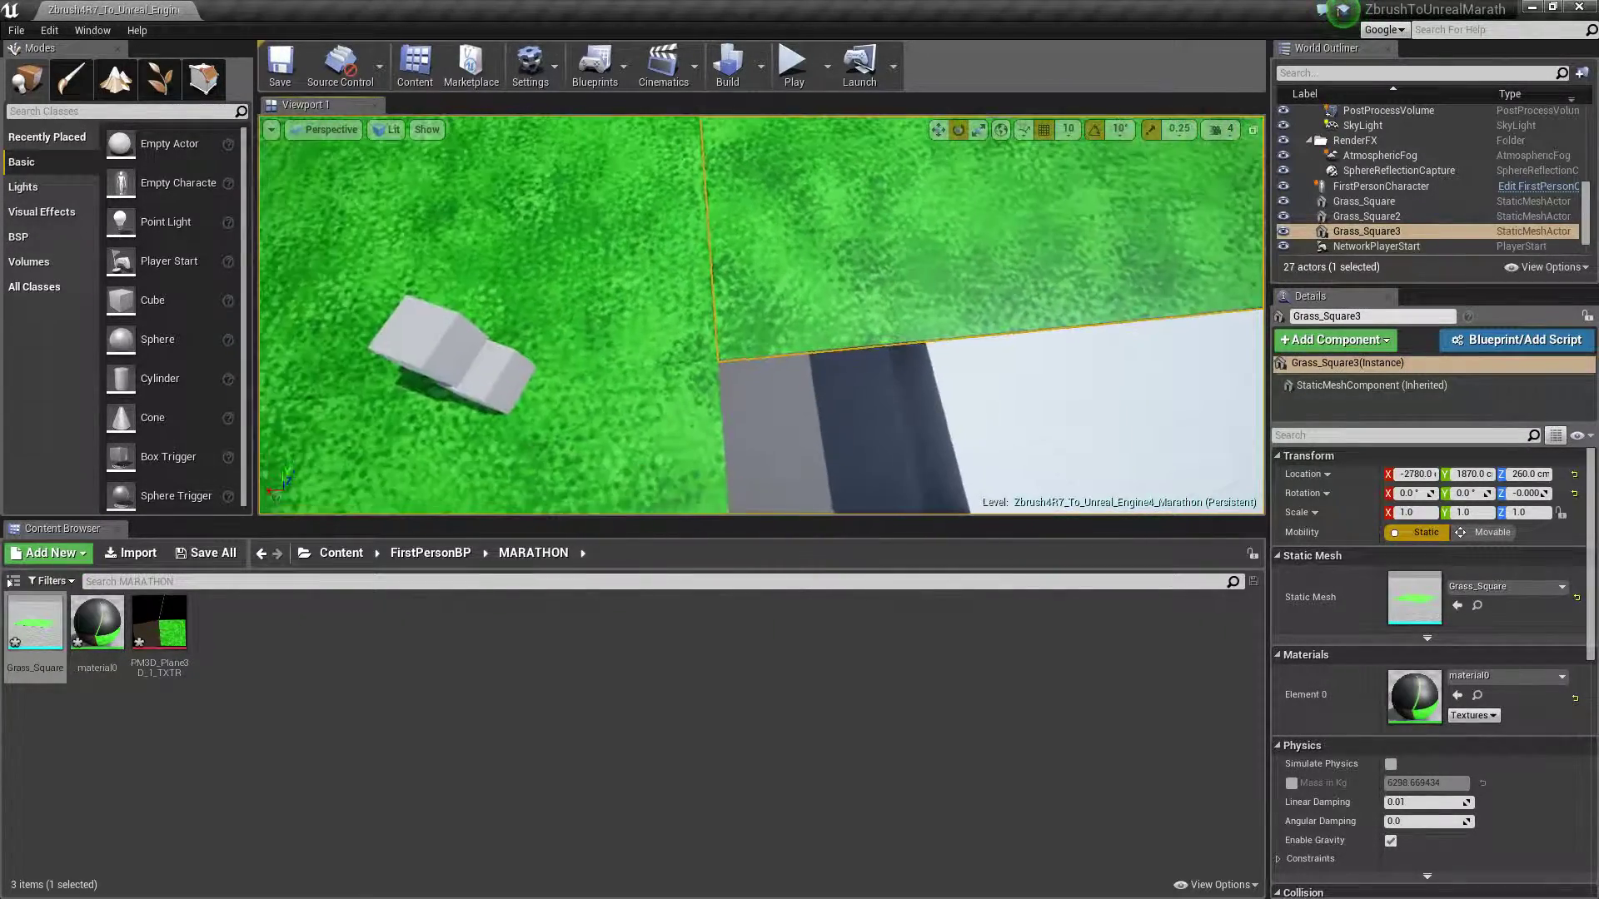
{"action": "left_click", "coordinate": [590, 436]}
{"action": "mouse_move", "coordinate": [590, 437]}
{"action": "right_mouse_down"}
{"action": "mouse_move", "coordinate": [467, 462]}
{"action": "mouse_move", "coordinate": [588, 423]}
{"action": "right_mouse_up"}
{"action": "left_click", "coordinate": [874, 349]}
{"action": "right_click_drag", "start_coordinate": [874, 349], "coordinate": [1014, 342]}
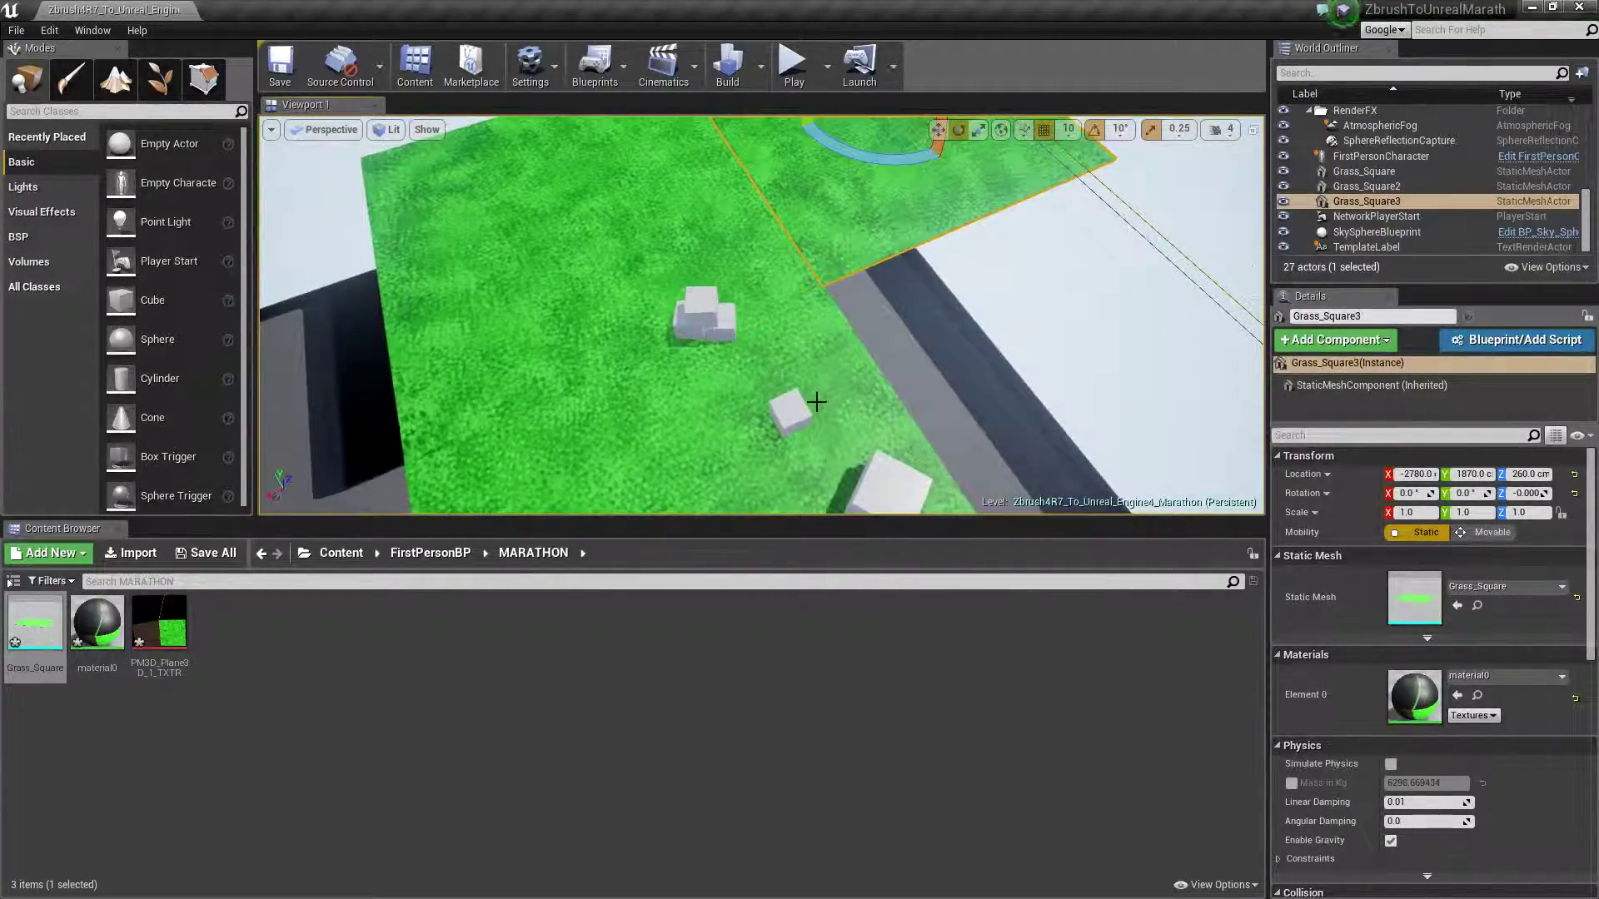
{"action": "key", "text": "f"}
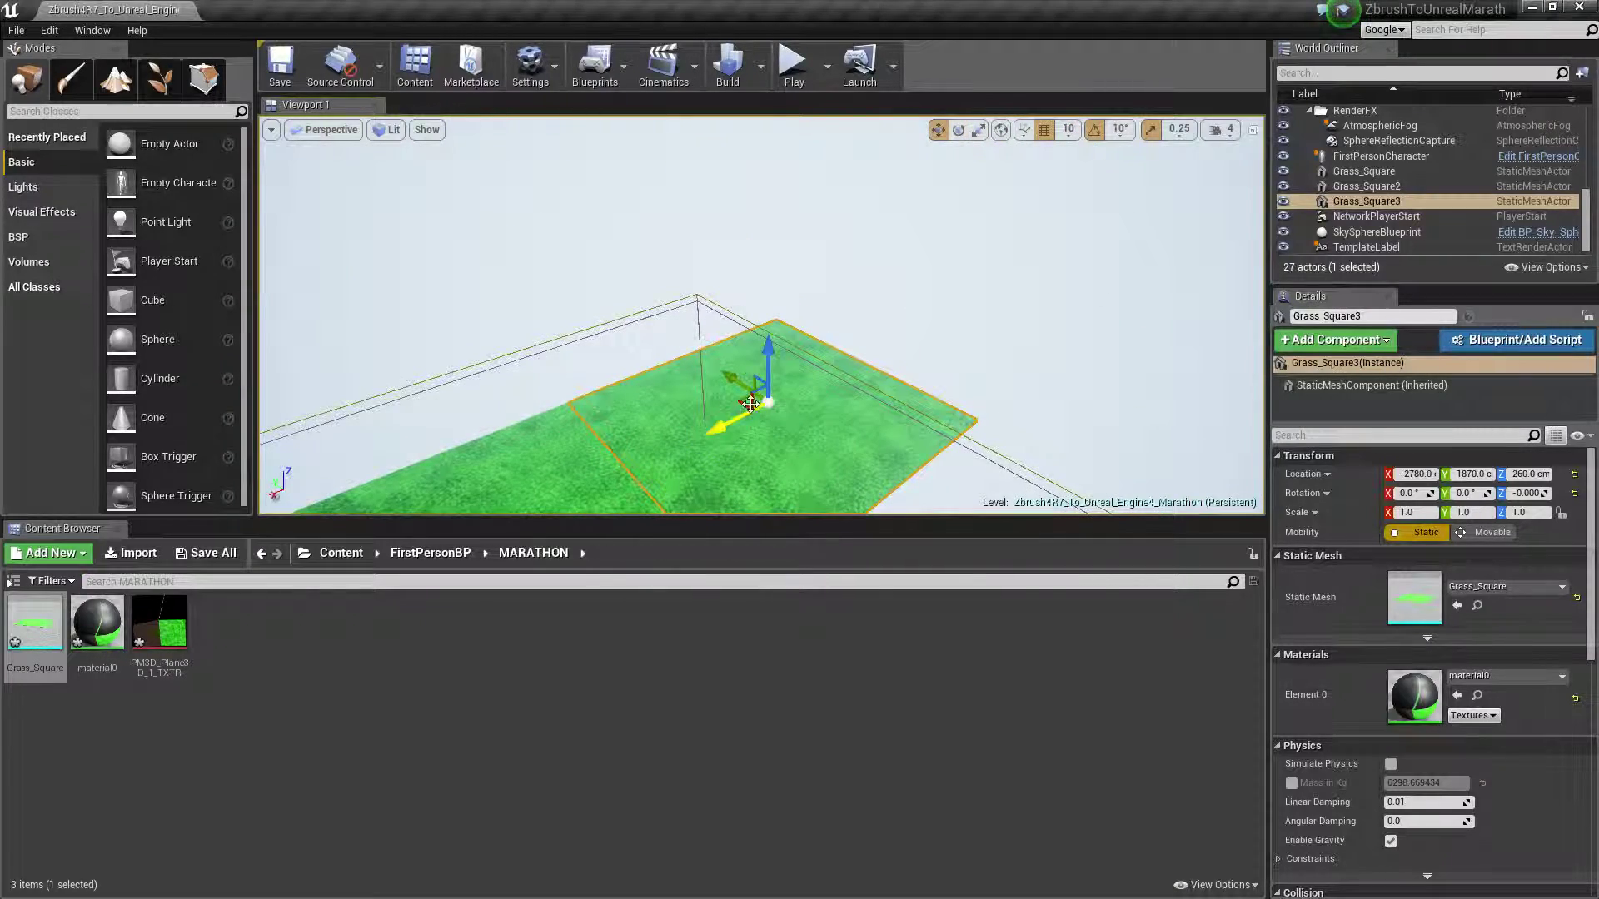
{"action": "right_click_drag", "start_coordinate": [606, 258], "coordinate": [685, 340]}
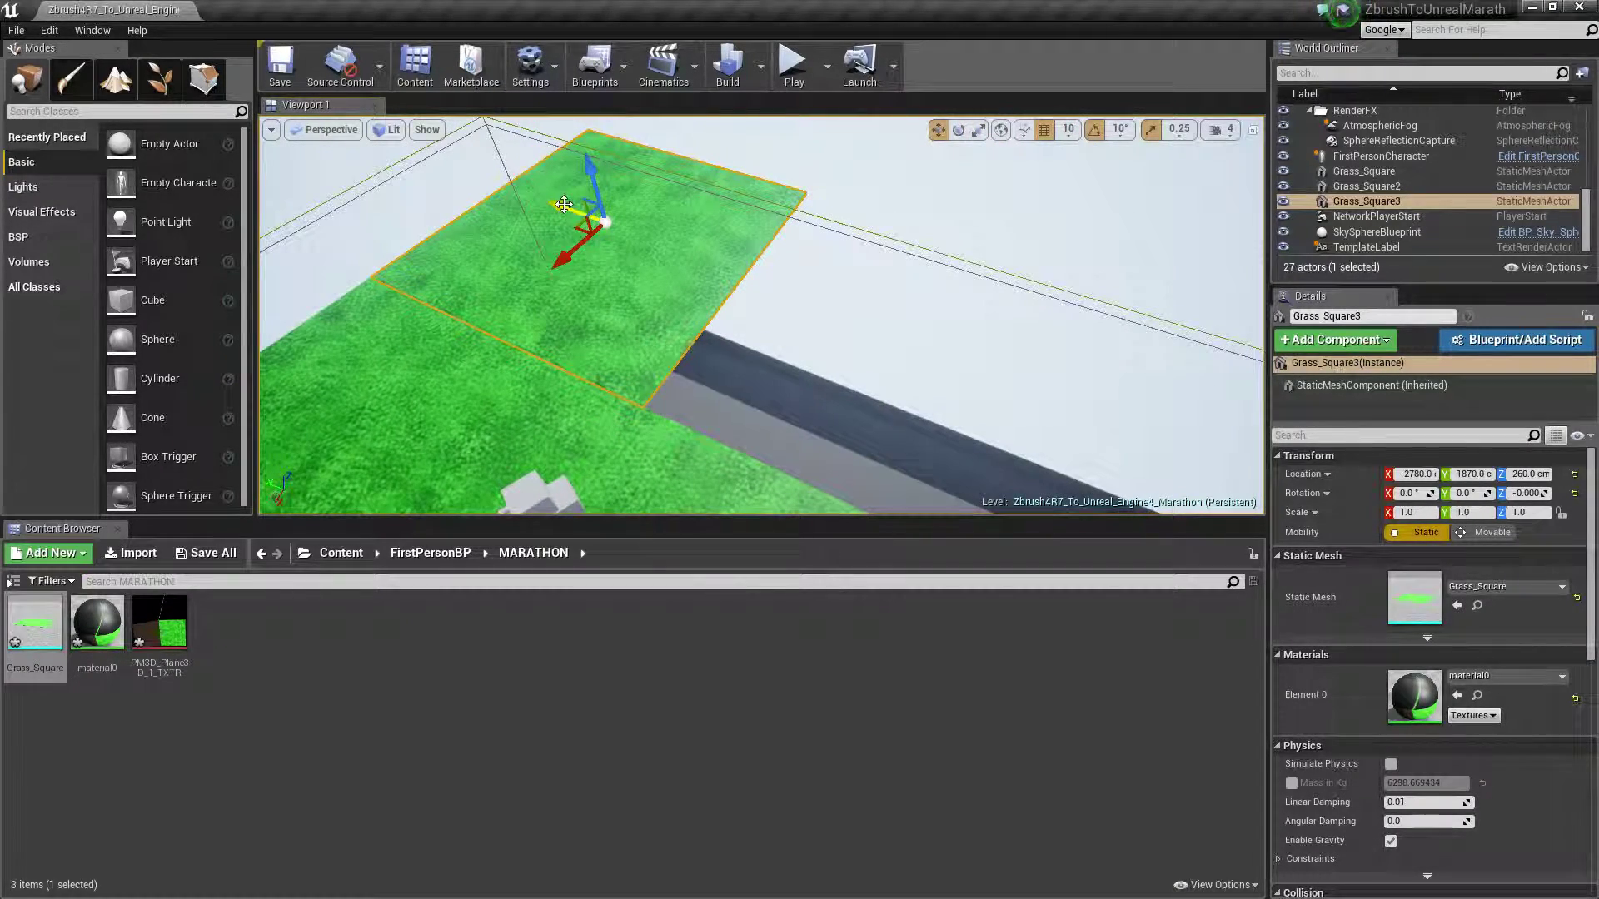
{"action": "left_click_drag", "start_coordinate": [564, 204], "coordinate": [819, 345], "text": "alt"}
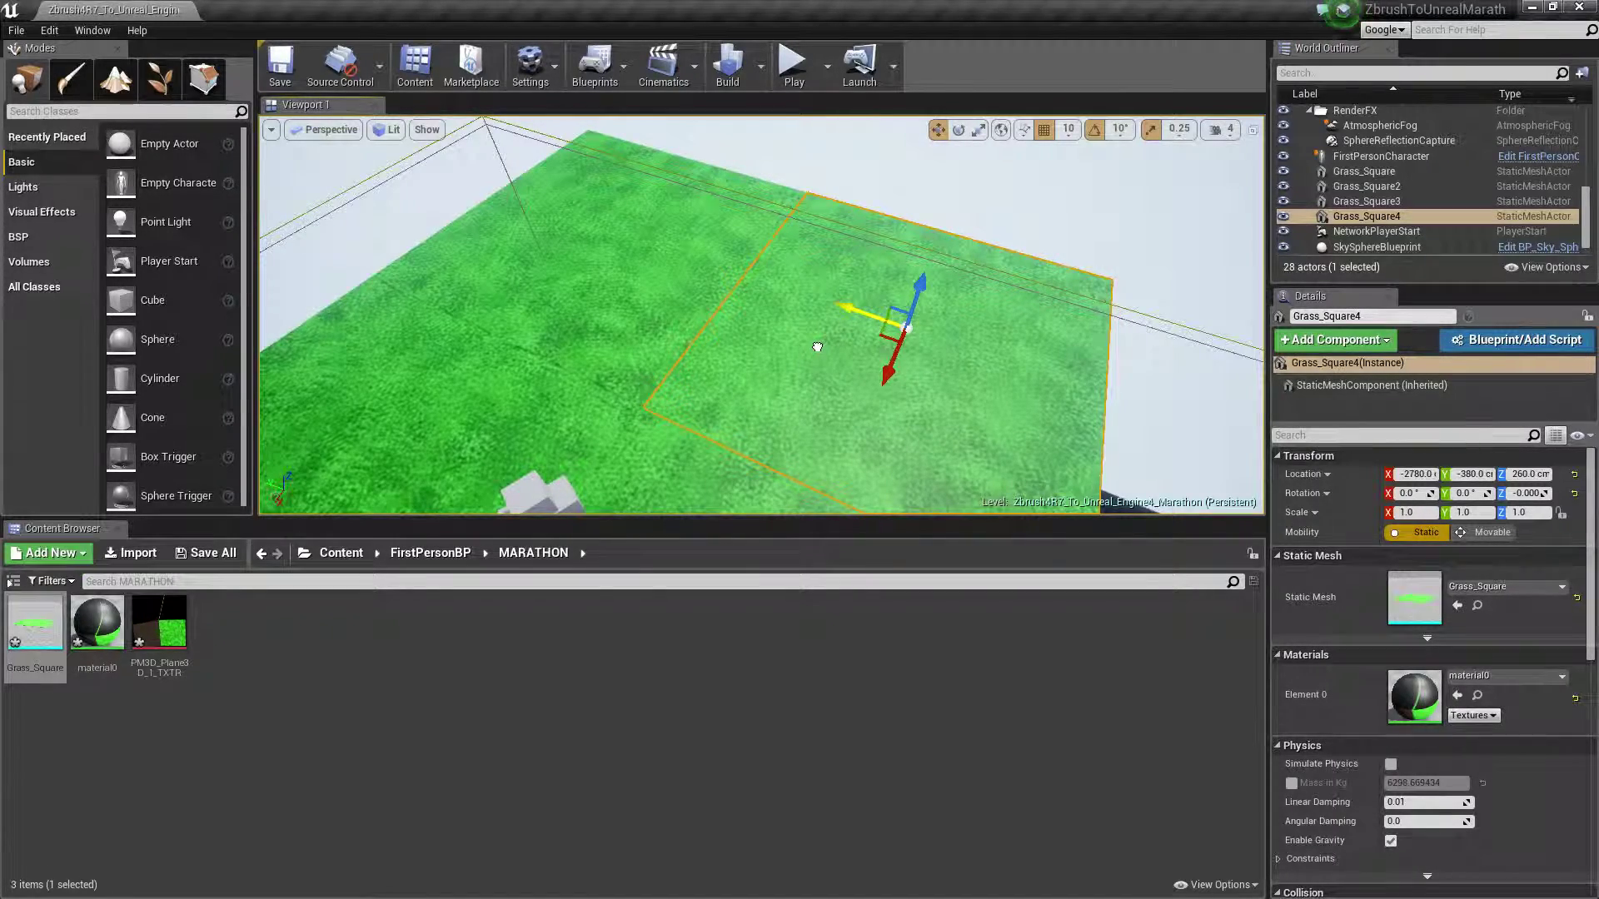
{"action": "mouse_move", "coordinate": [761, 332]}
{"action": "right_mouse_down"}
{"action": "mouse_move", "coordinate": [787, 354]}
{"action": "mouse_move", "coordinate": [748, 325]}
{"action": "right_mouse_up"}
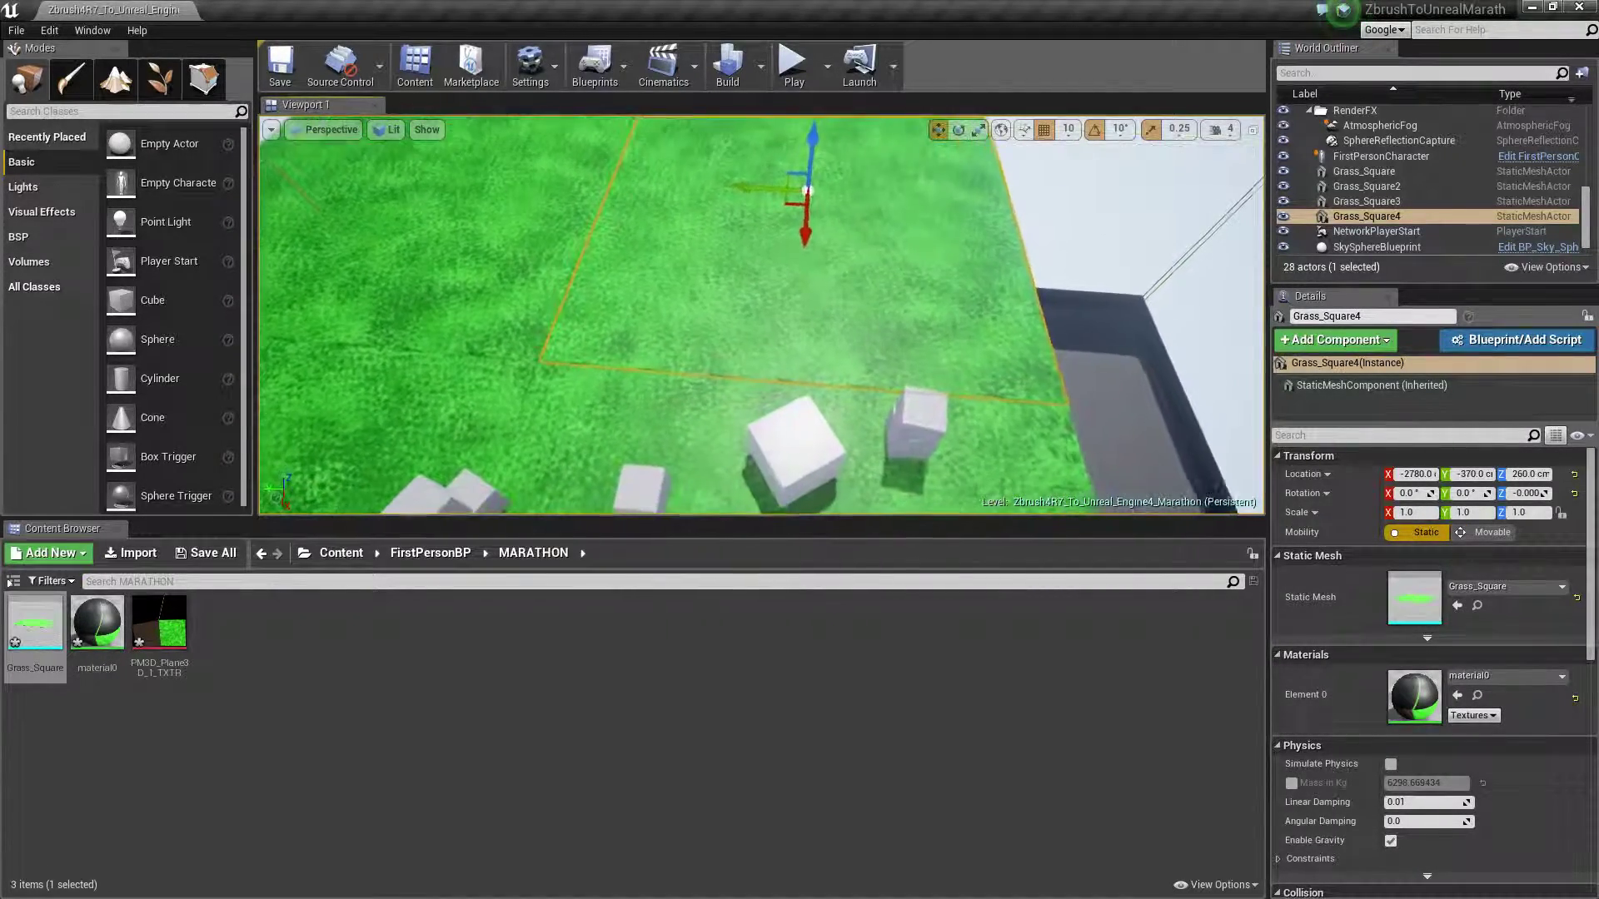
{"action": "left_click_drag", "start_coordinate": [737, 226], "coordinate": [816, 266]}
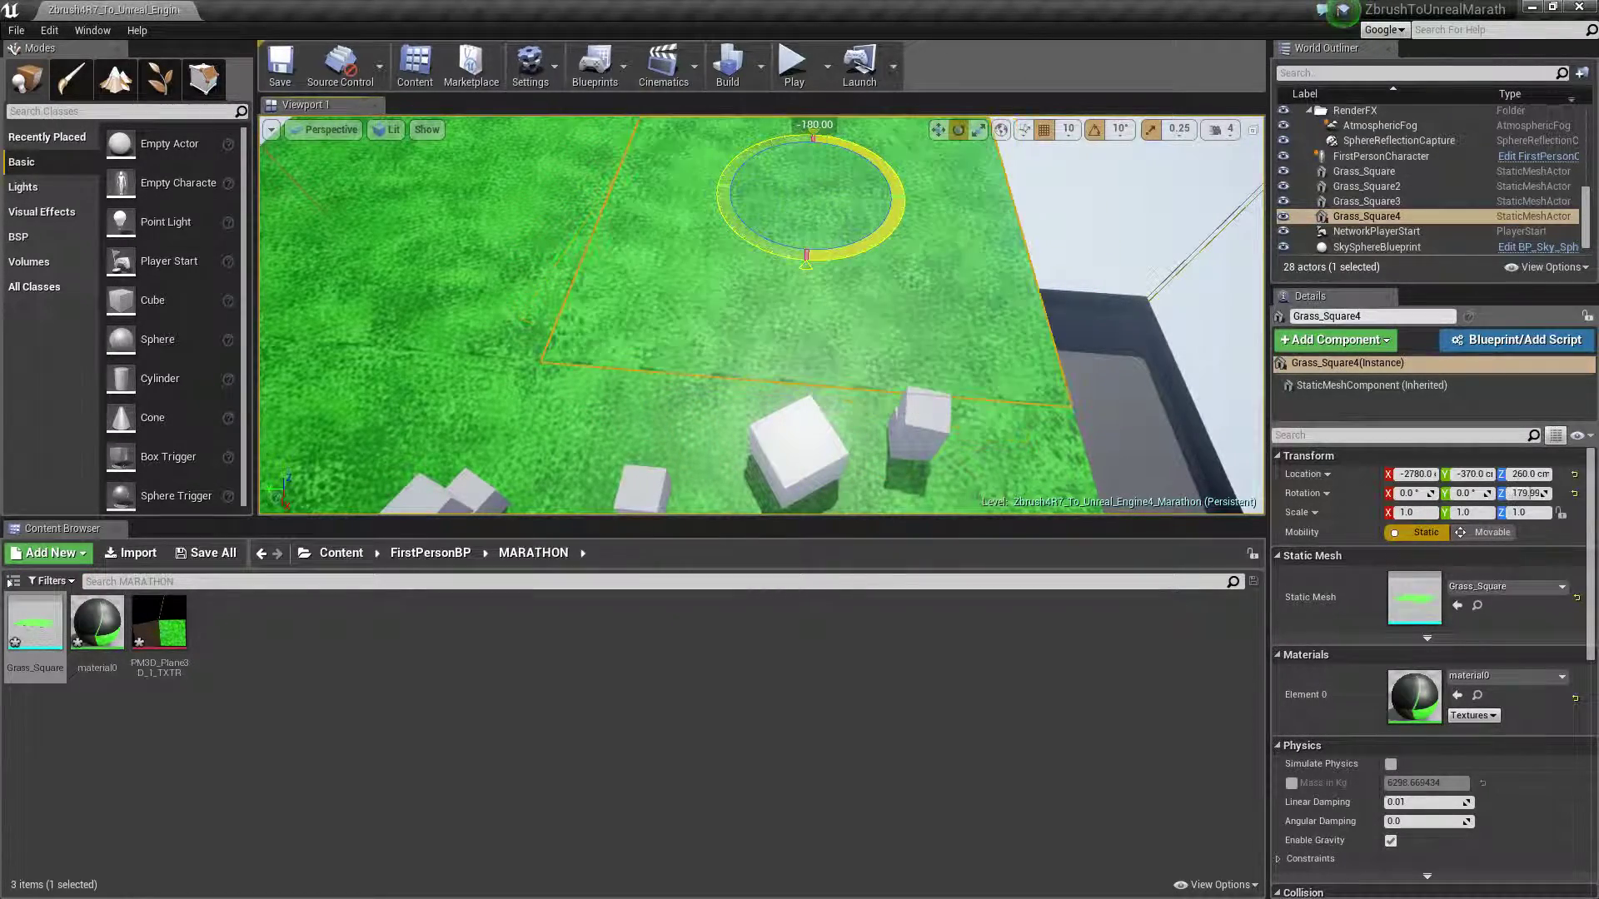
{"action": "right_click_drag", "start_coordinate": [733, 288], "coordinate": [661, 303]}
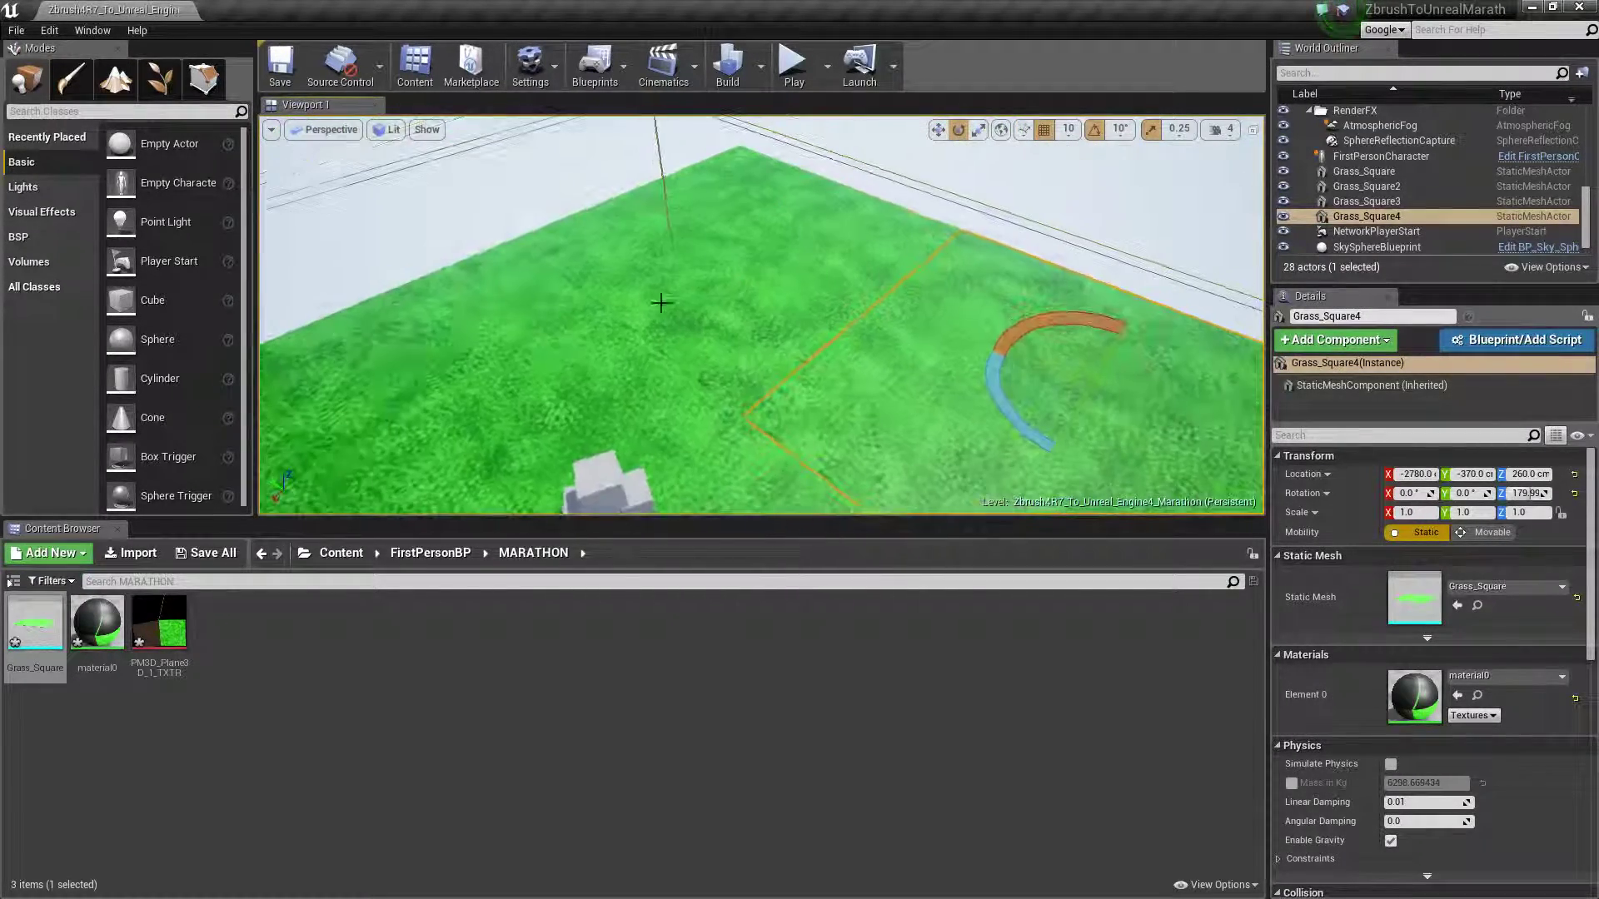
- Play the level, walk and shoot across the four grass tiles to check their seams, and stop playing
{"action": "left_click", "coordinate": [792, 70]}
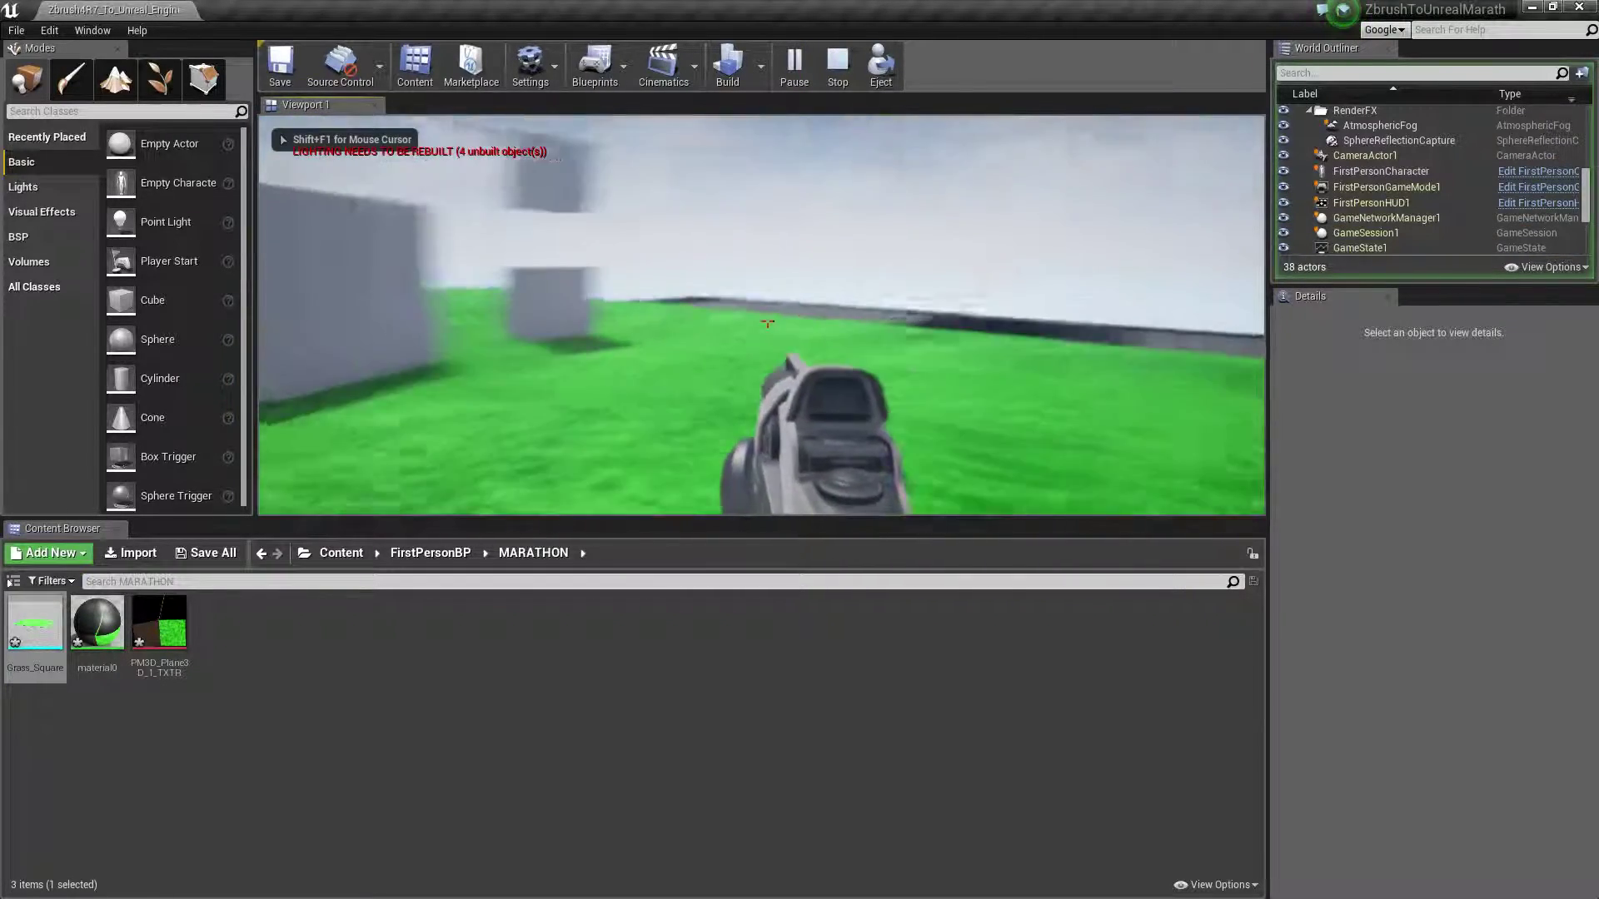
{"action": "key", "text": "w"}
{"action": "left_click", "coordinate": [767, 321]}
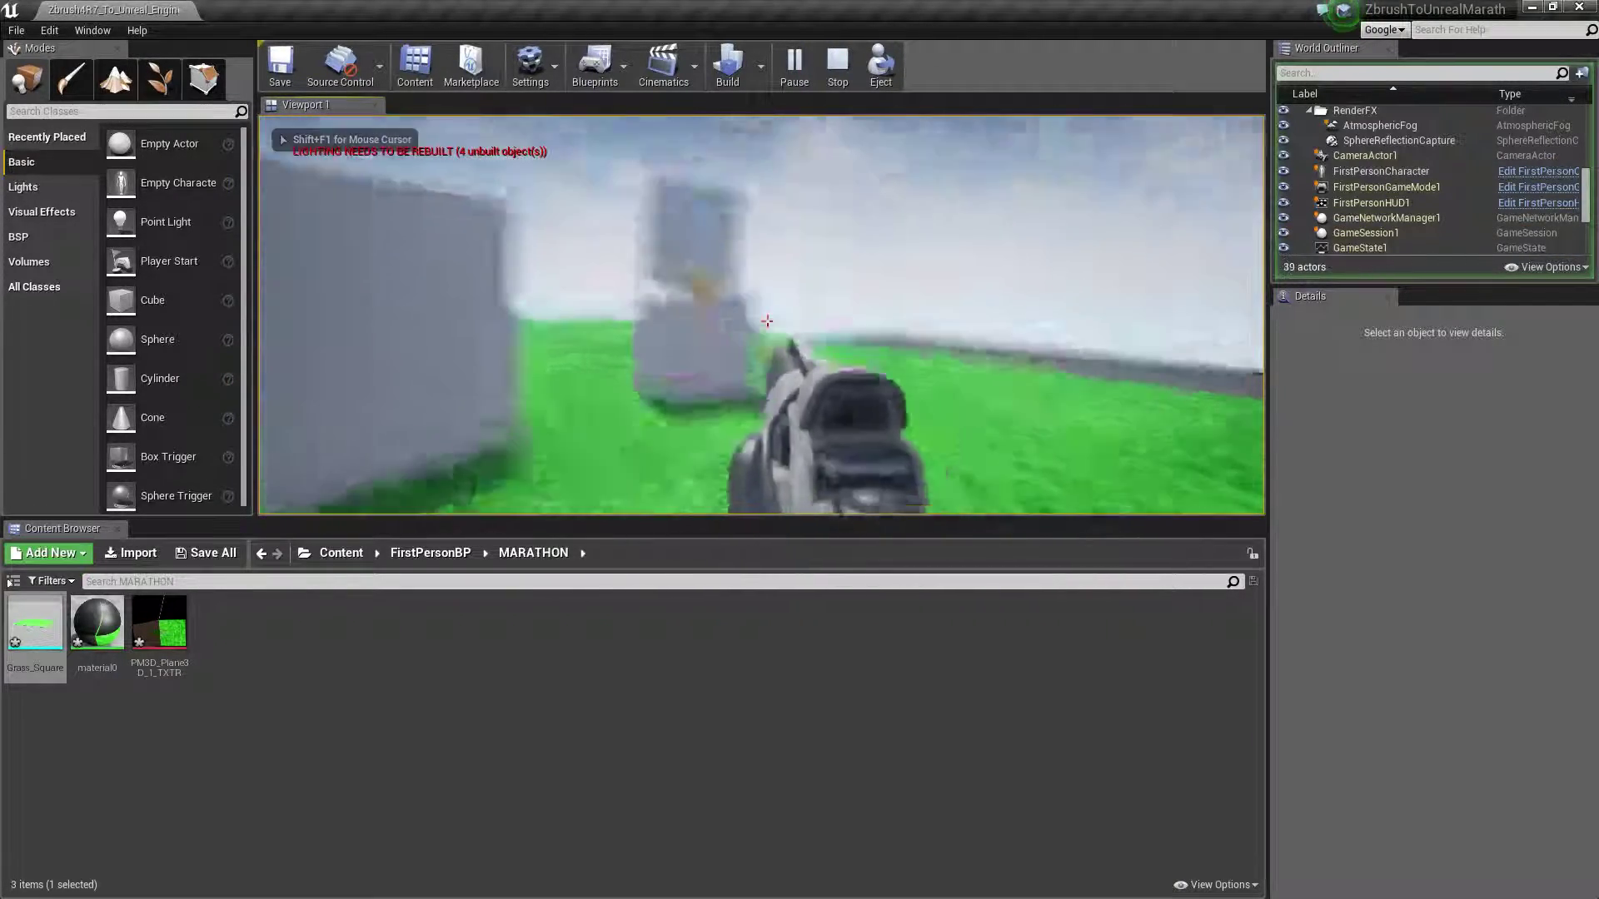
{"action": "left_click", "coordinate": [767, 321]}
{"action": "left_click", "coordinate": [767, 322]}
{"action": "key", "text": "w"}
{"action": "left_click", "coordinate": [767, 322]}
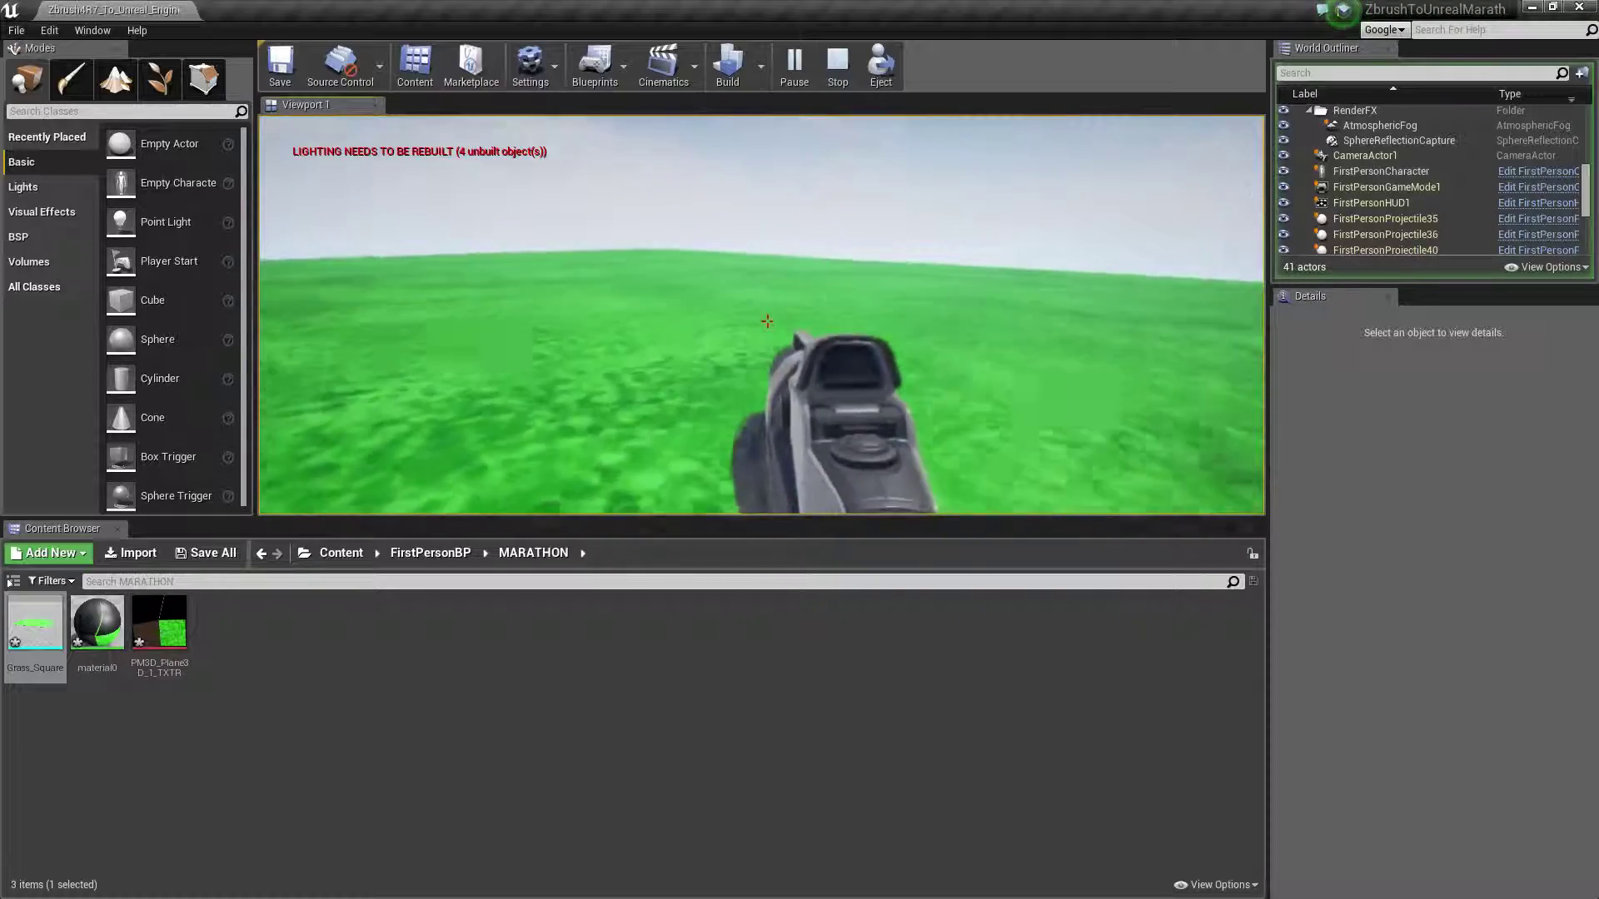
{"action": "key", "text": "w"}
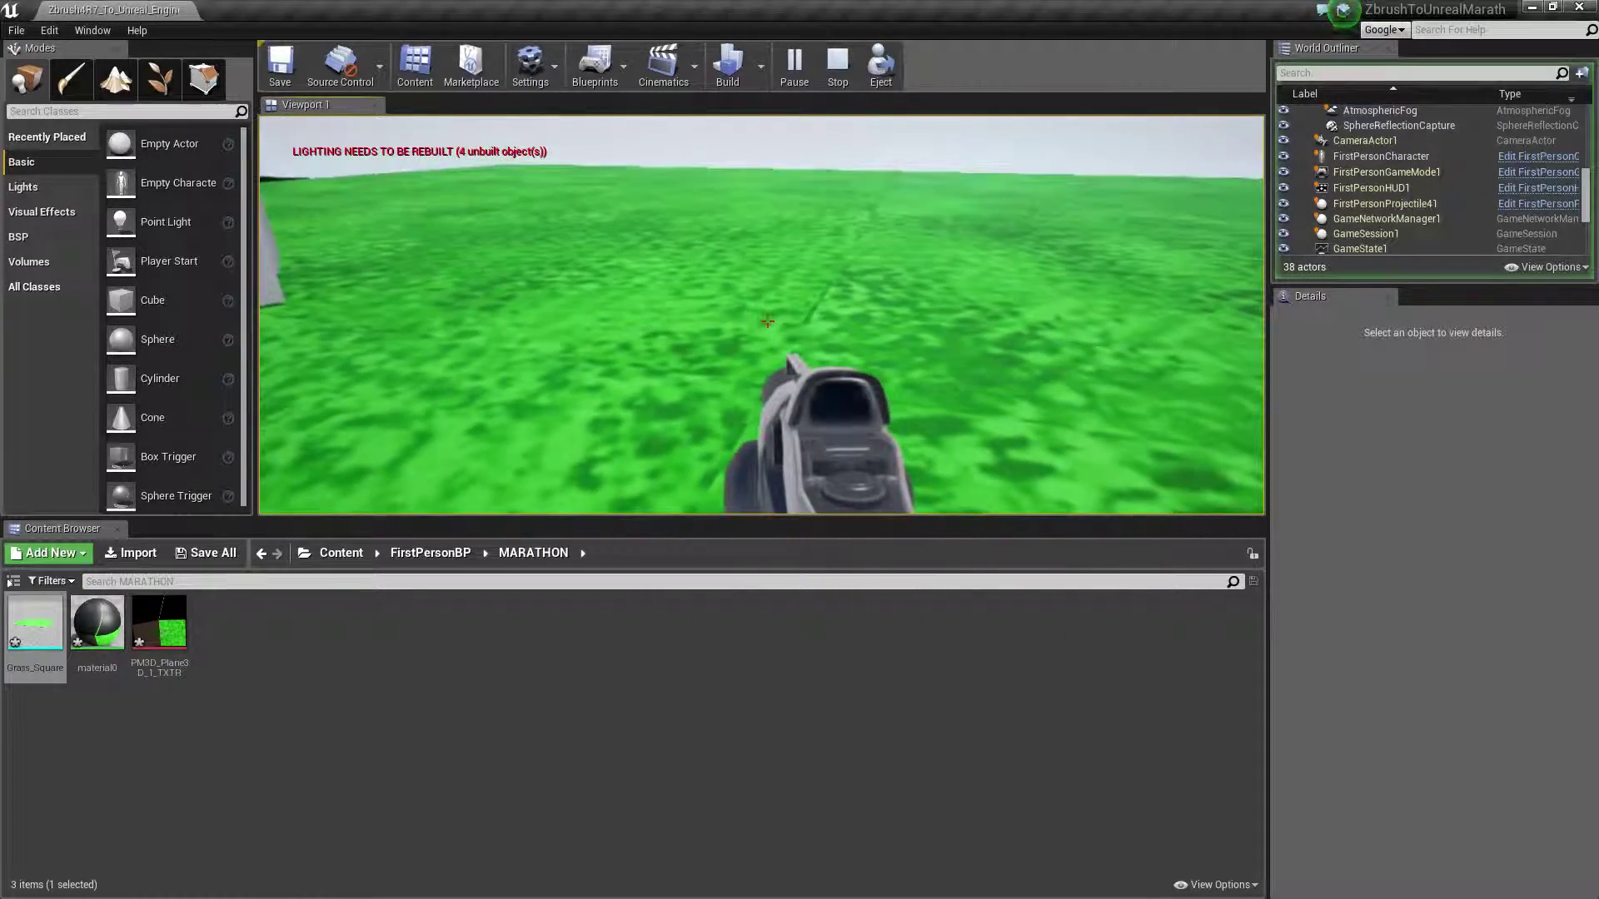
{"action": "left_click", "coordinate": [767, 321]}
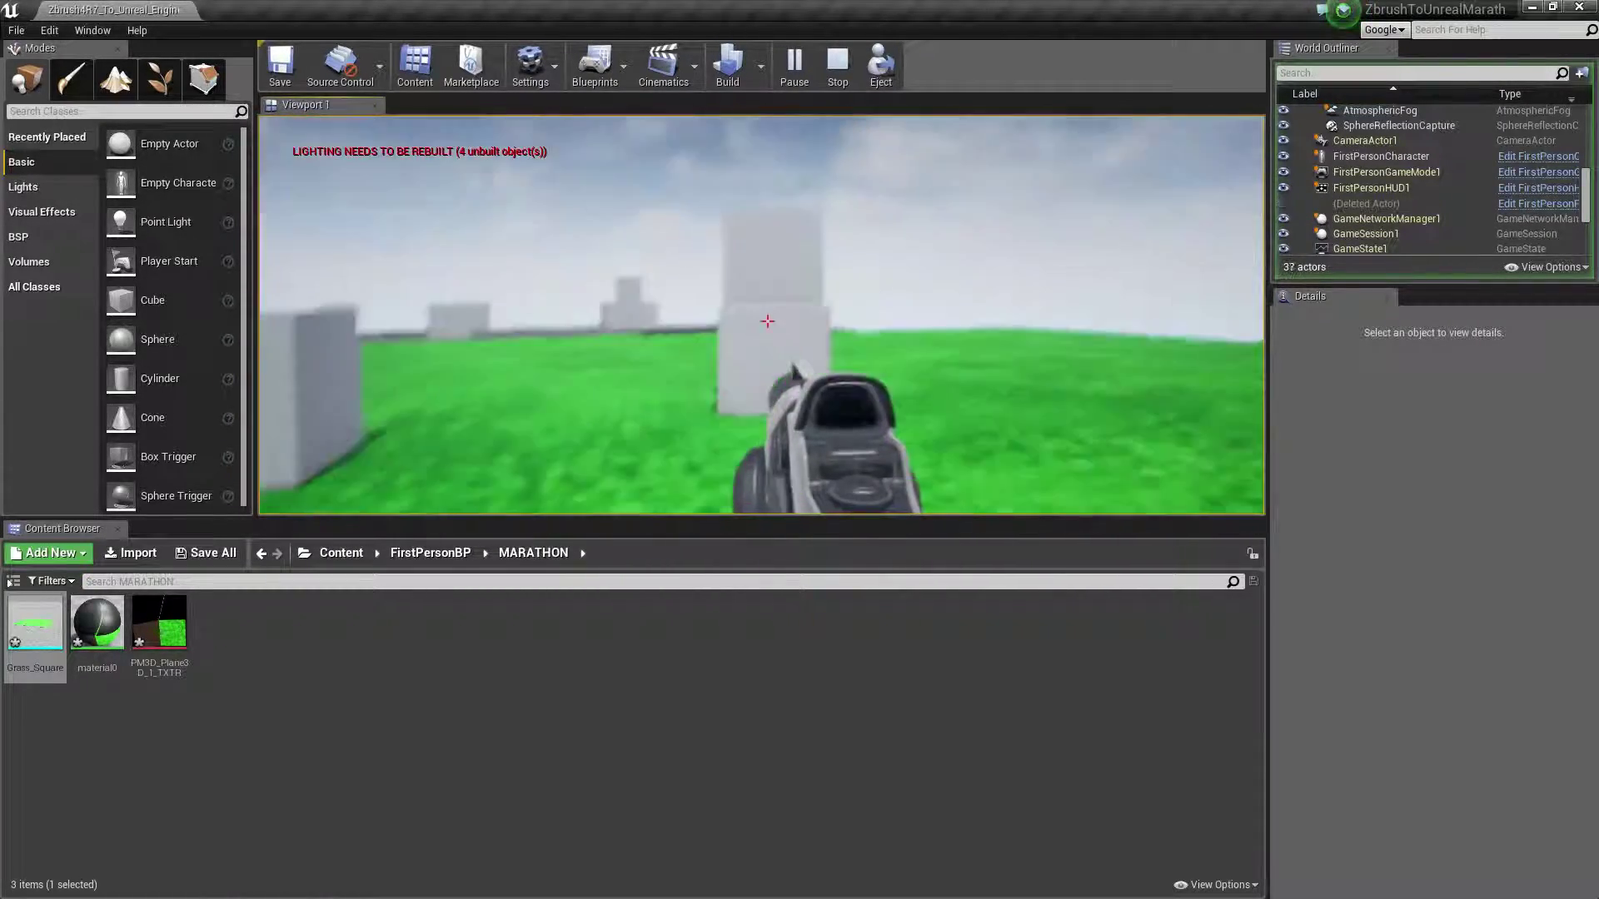
{"action": "key", "text": "Escape"}
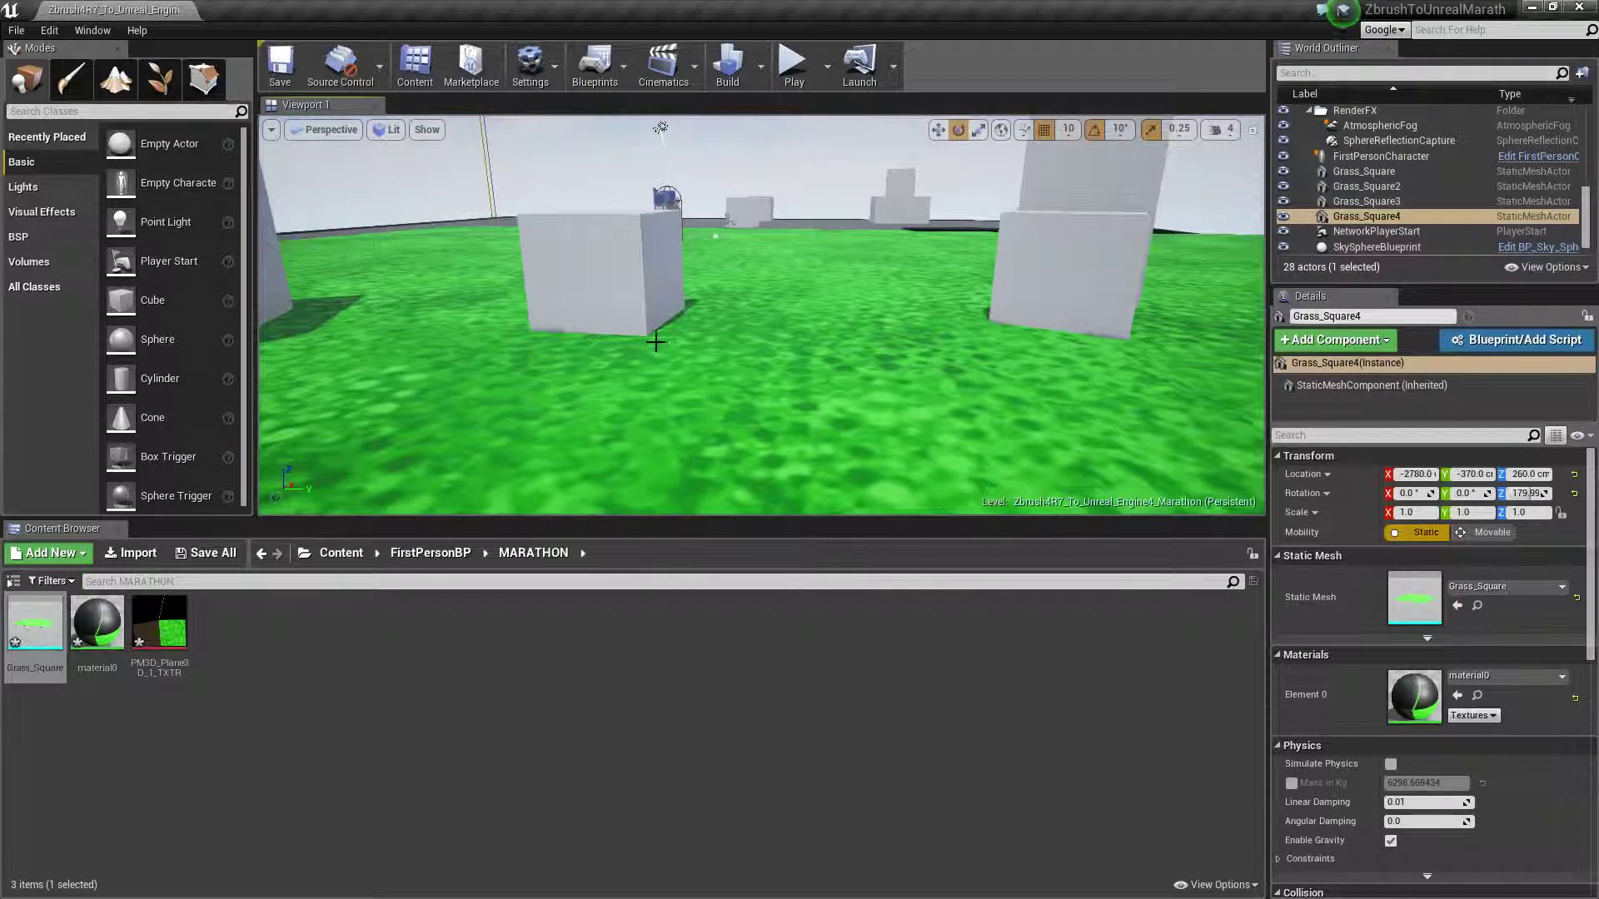